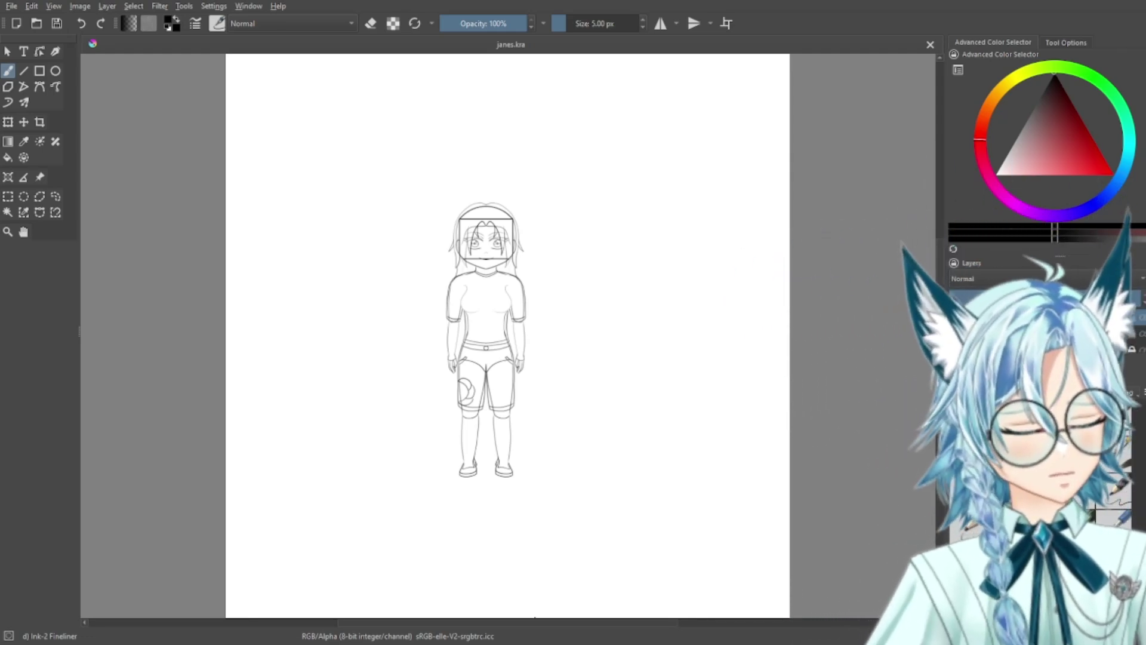
Step: Turn on horizontal mirror painting and ink the jawline from cheek to chin over the sketch
key("plus")
key("plus")
key("plus")
key("plus")
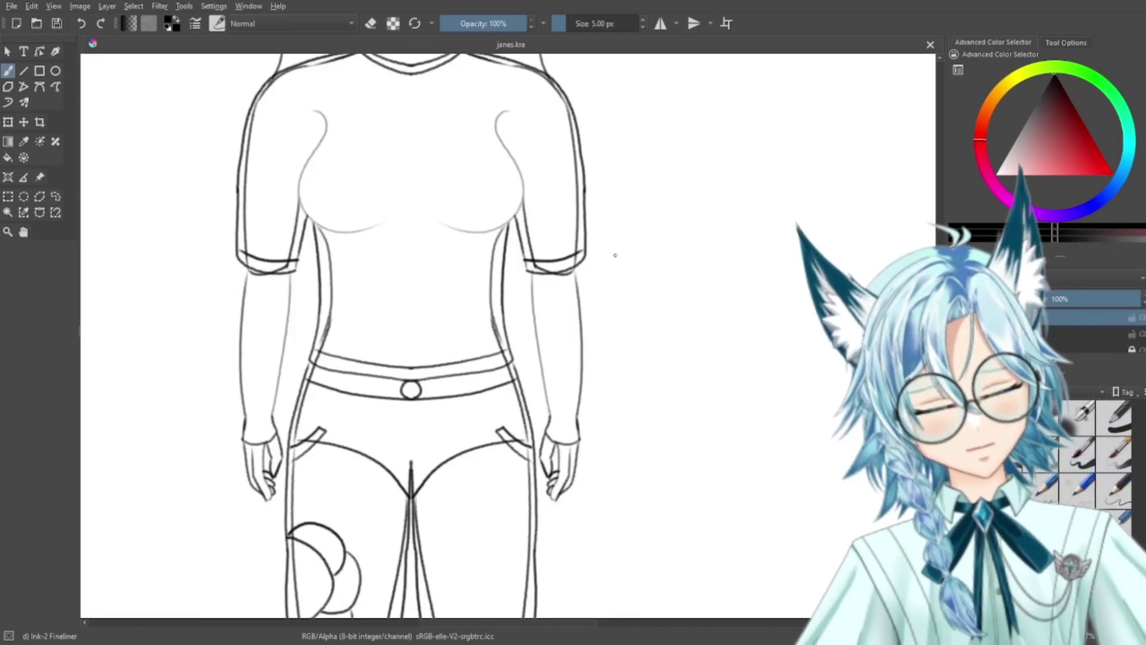
left_click_drag(623, 275, 692, 479)
left_click_drag(728, 401, 730, 480)
key("plus")
key("plus")
key("plus")
left_click_drag(614, 356, 617, 491)
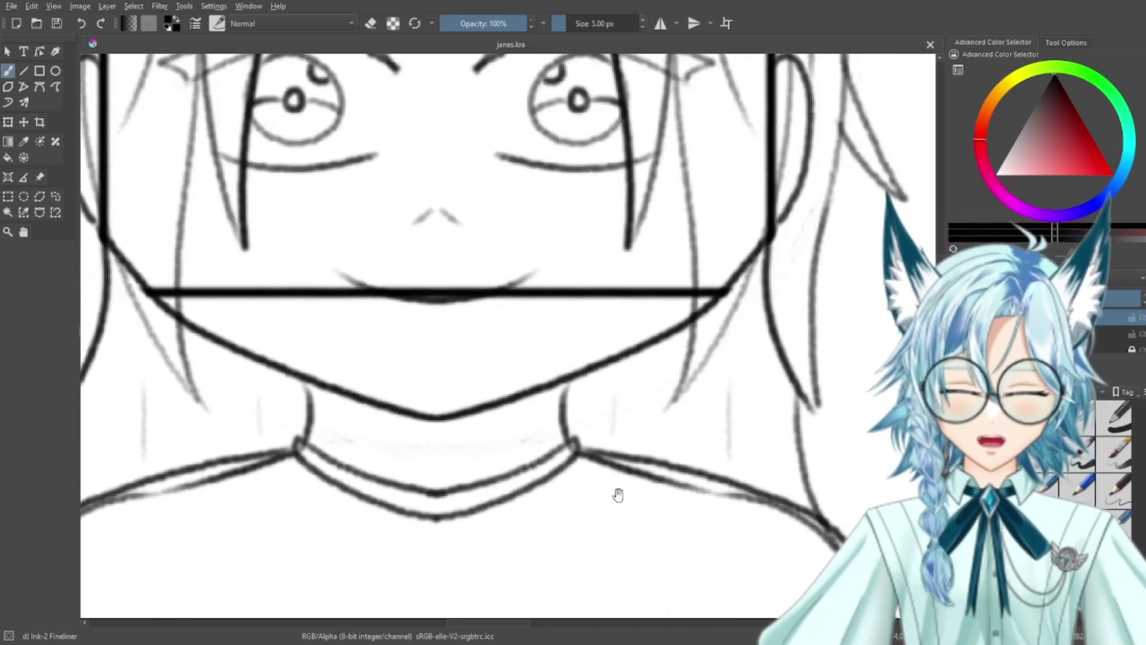
mouse_move(182, 318)
left_mouse_down()
mouse_move(284, 375)
mouse_move(403, 407)
left_mouse_up()
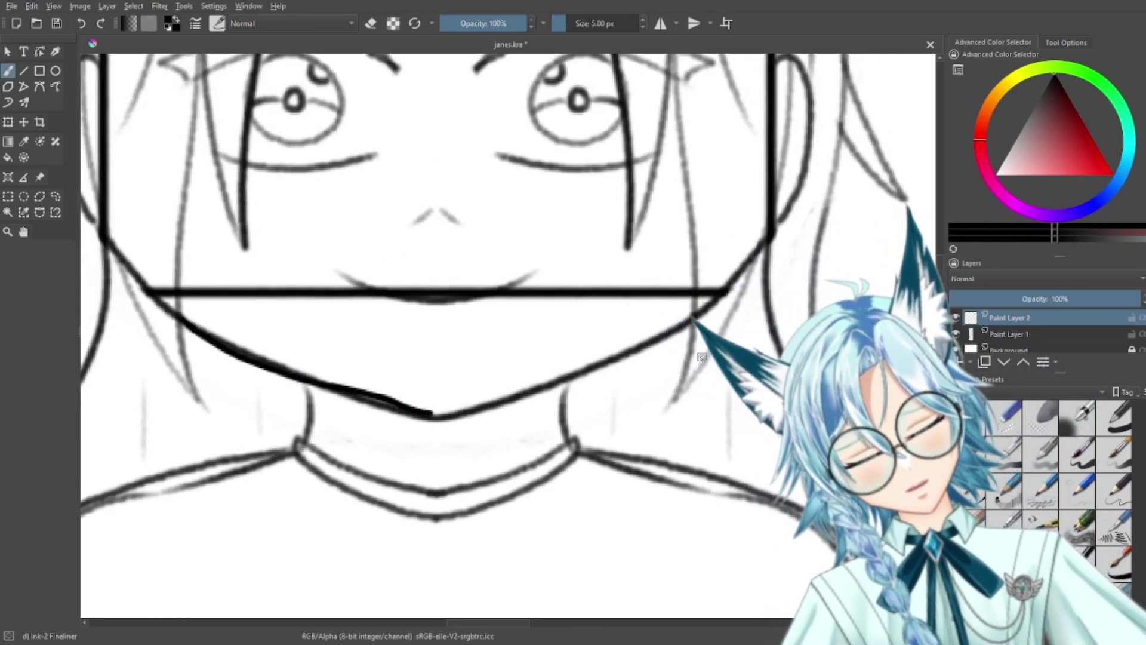
key("ctrl+z")
left_click(659, 24)
mouse_move(170, 309)
left_mouse_down()
mouse_move(253, 358)
mouse_move(438, 417)
left_mouse_up()
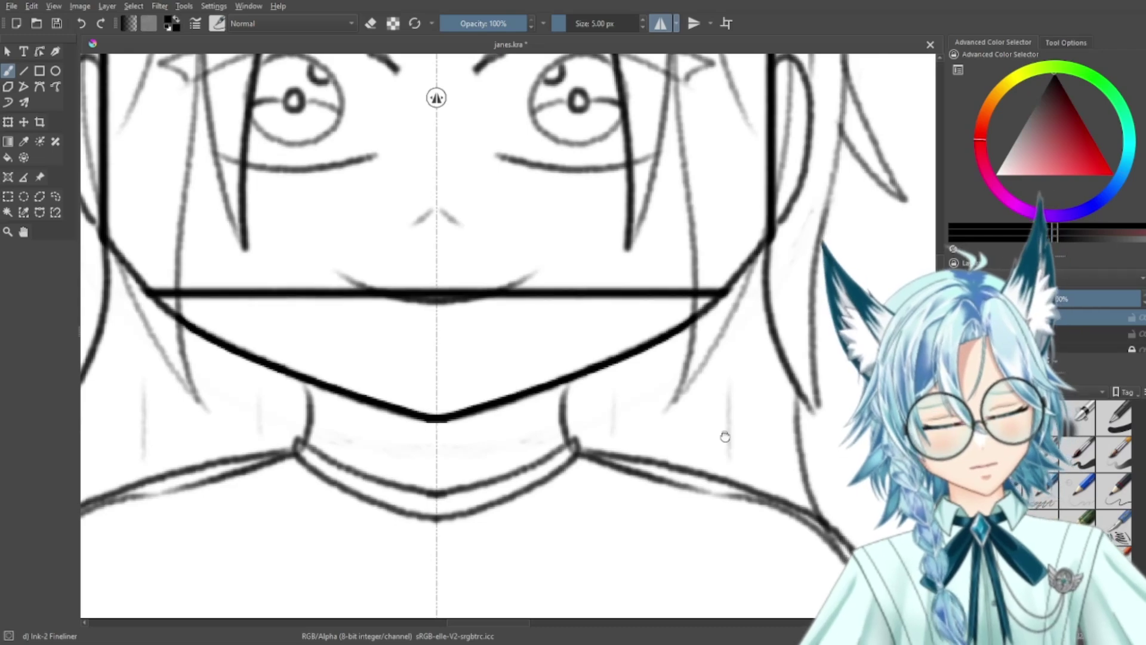
Step: Ink the mirrored bangs, the pointed side locks and the outer side outline of the hair
left_click_drag(655, 393, 768, 460)
mouse_move(558, 285)
left_mouse_down()
mouse_move(565, 463)
mouse_move(585, 385)
left_mouse_up()
key("minus")
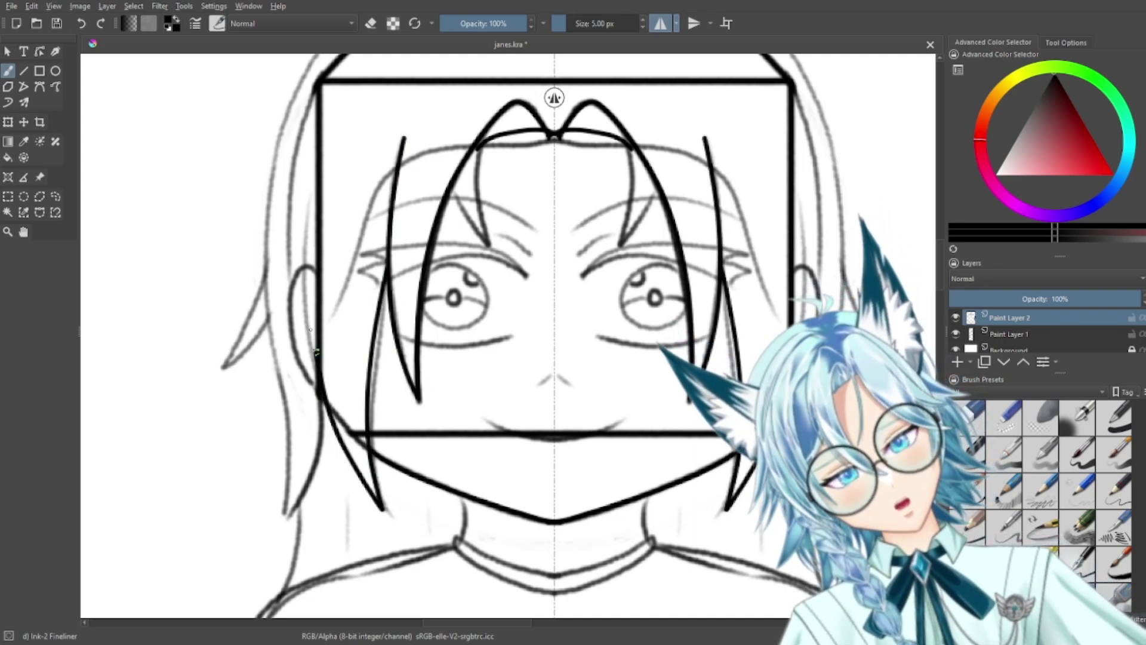
mouse_move(310, 471)
left_mouse_down()
mouse_move(289, 511)
mouse_move(279, 100)
left_mouse_up()
Step: Ink the hair's top outline up to the center parting and erase the overlapping stroke end at the temple
left_click_drag(624, 350, 655, 568)
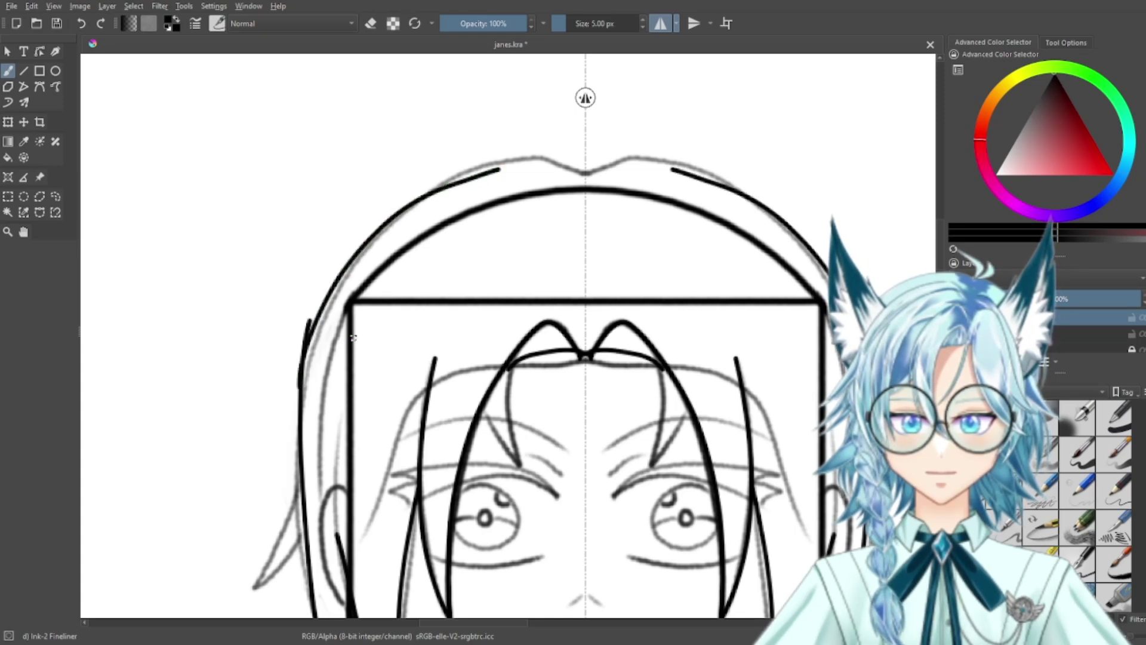
key("ctrl+z")
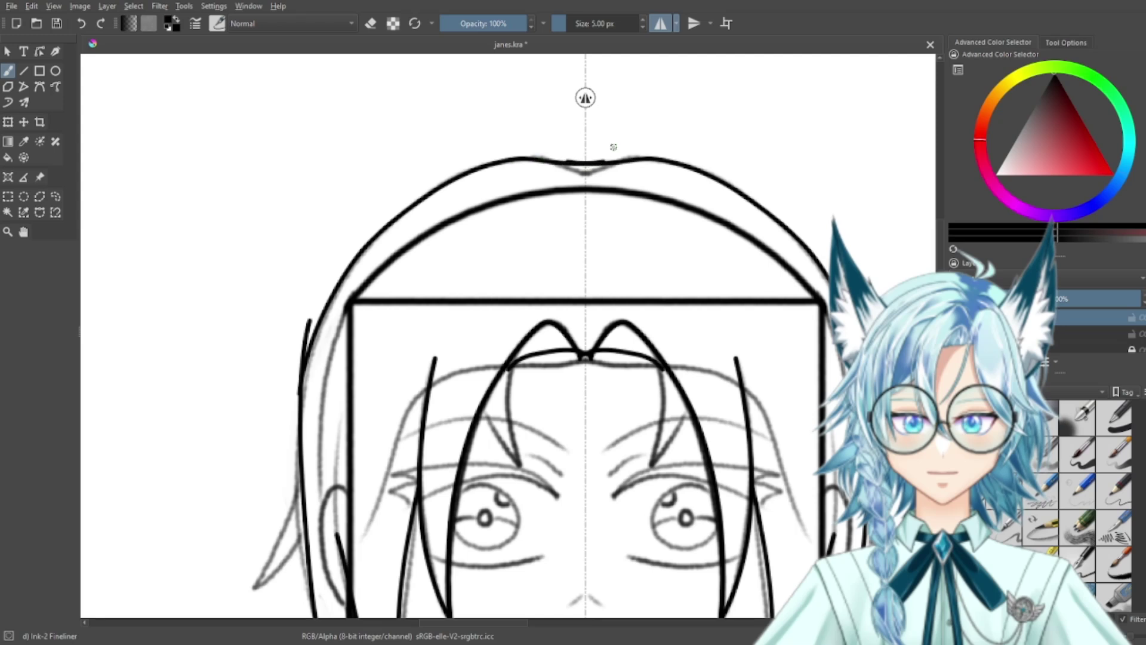
left_click_drag(300, 365, 310, 317)
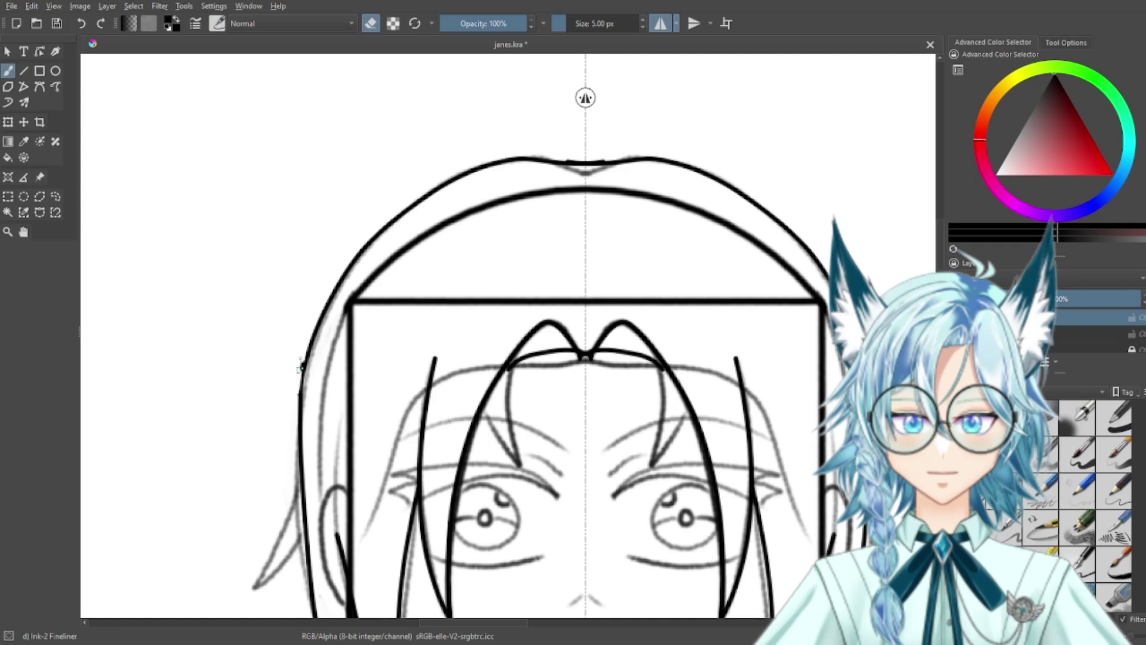
Step: Hide Paint Layer 1 to check the inked hair on its own, and show the layer again
key("minus")
key("minus")
key("minus")
key("minus")
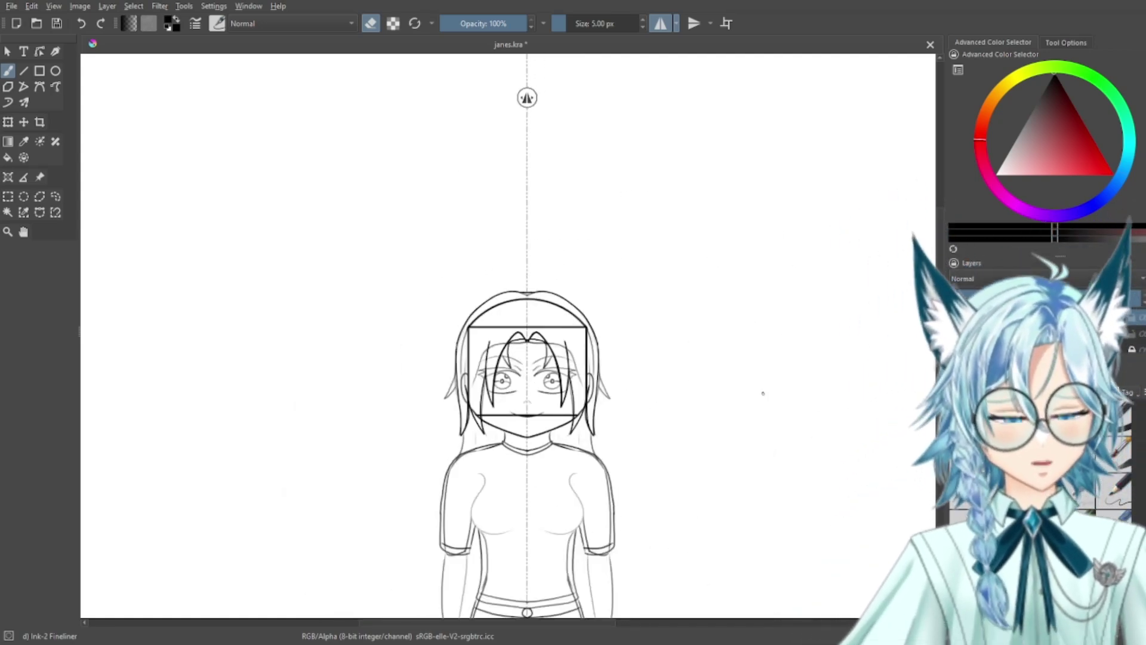
left_click(956, 334)
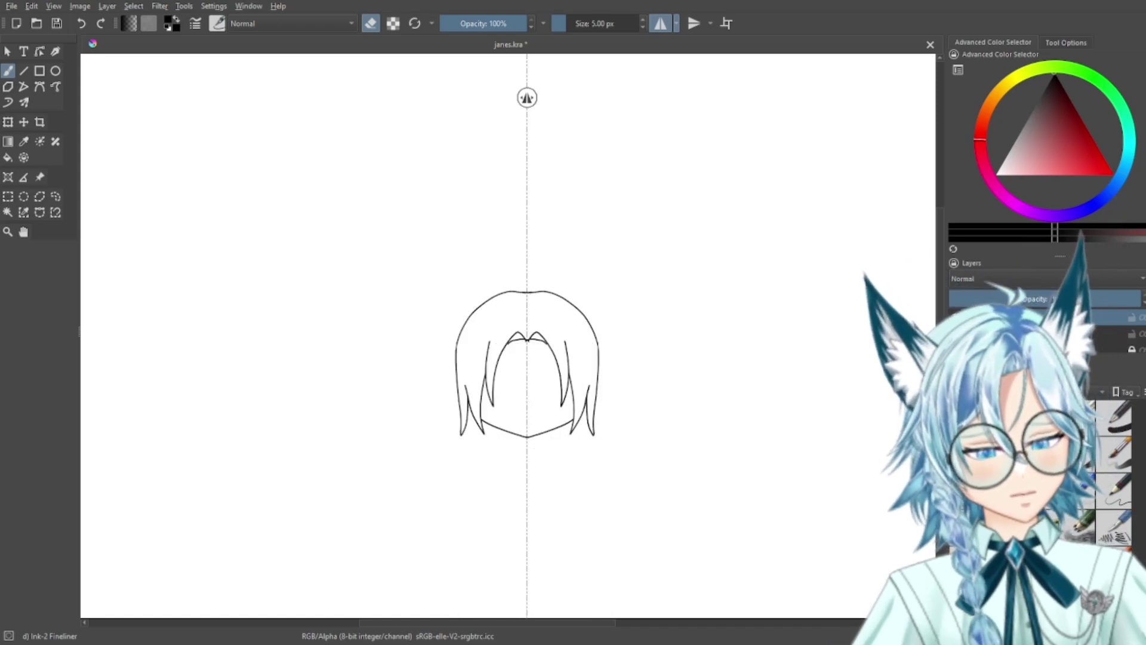
left_click(957, 334)
Step: Erase a small gap in the outer hair outline at ear height and ink the flicked-out lock there
key("plus")
key("plus")
key("plus")
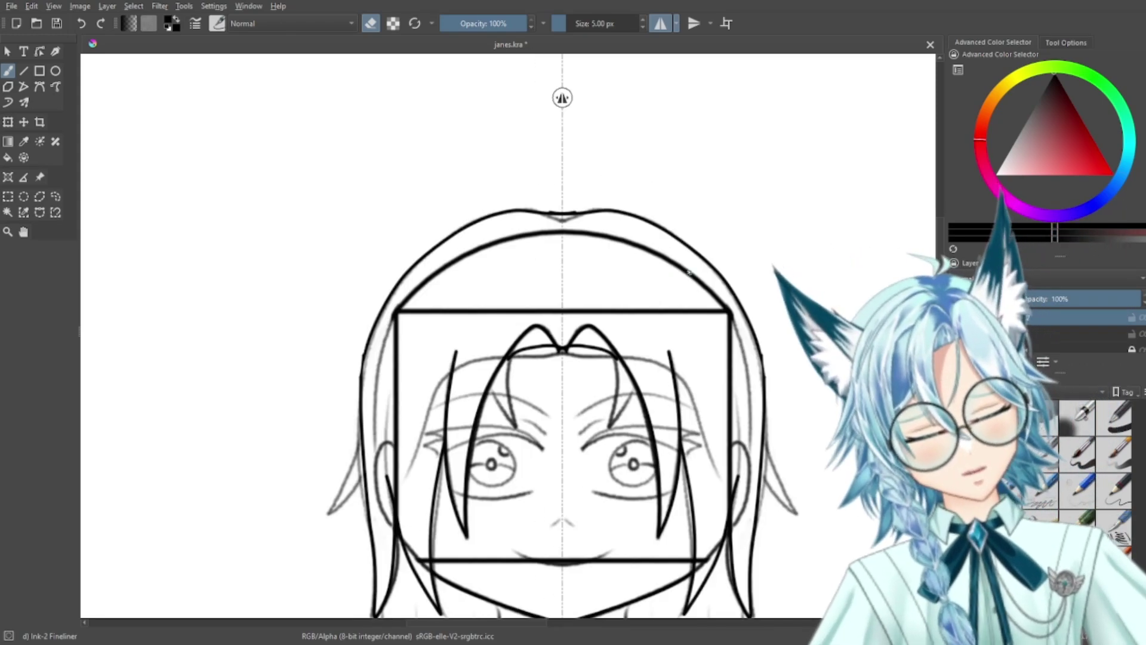
left_click_drag(766, 327, 752, 186)
key("plus")
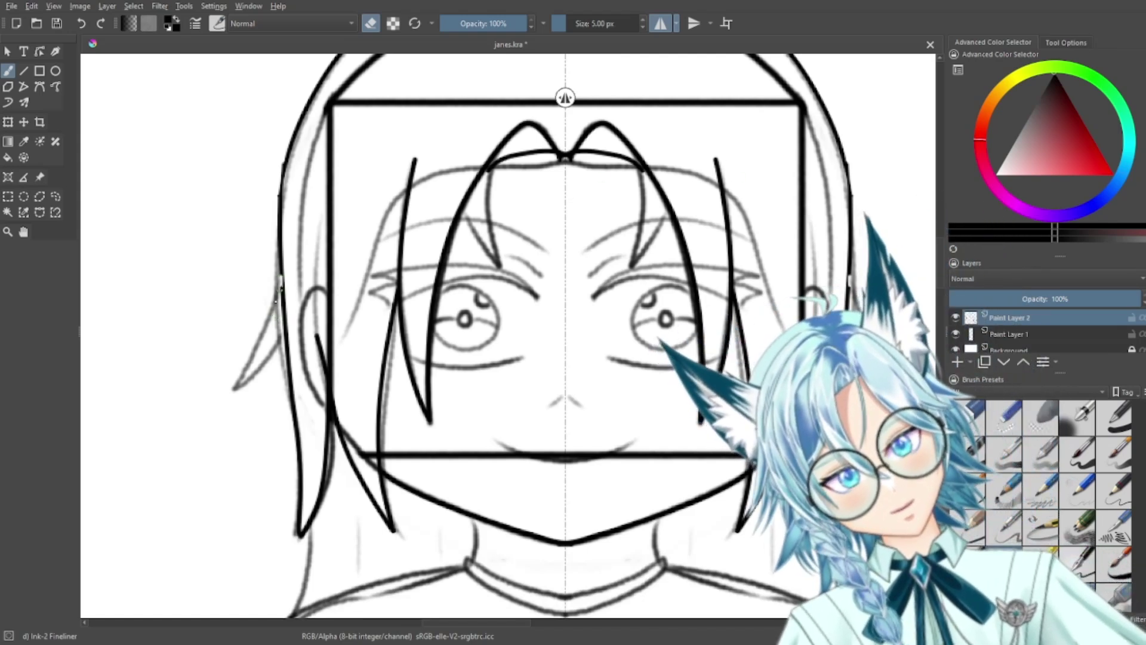
key("e")
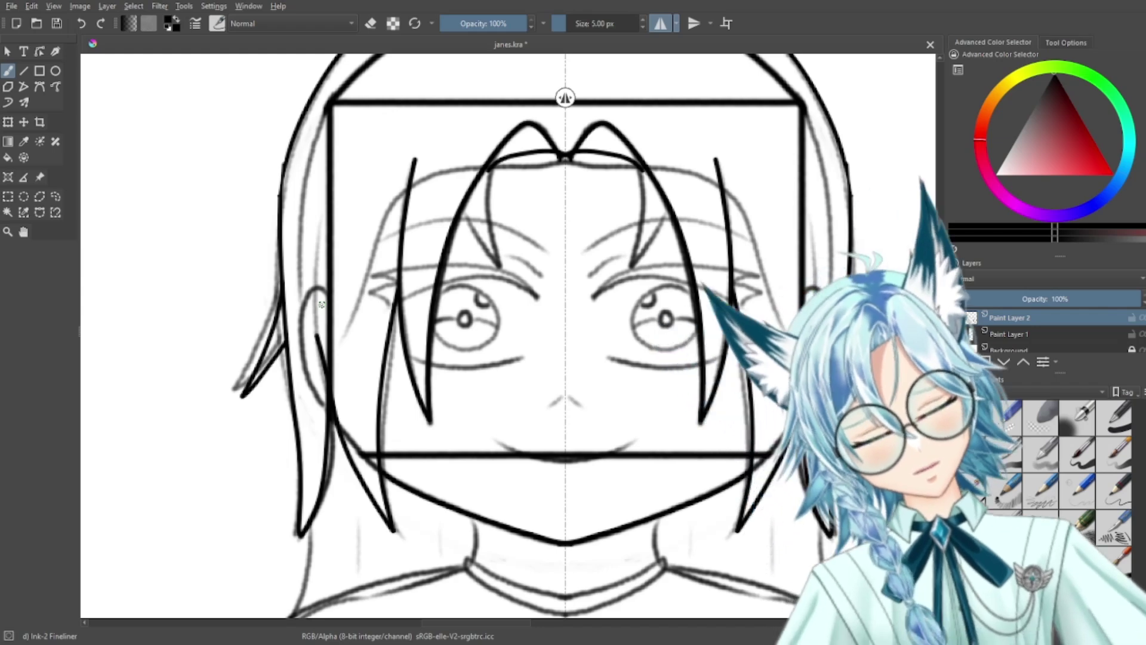
Step: Ink the lower eyelid lines of both eyes over the sketch
key("ctrl+minus")
key("ctrl+minus")
key("ctrl+minus")
key("ctrl+minus")
key("ctrl+plus")
key("ctrl+plus")
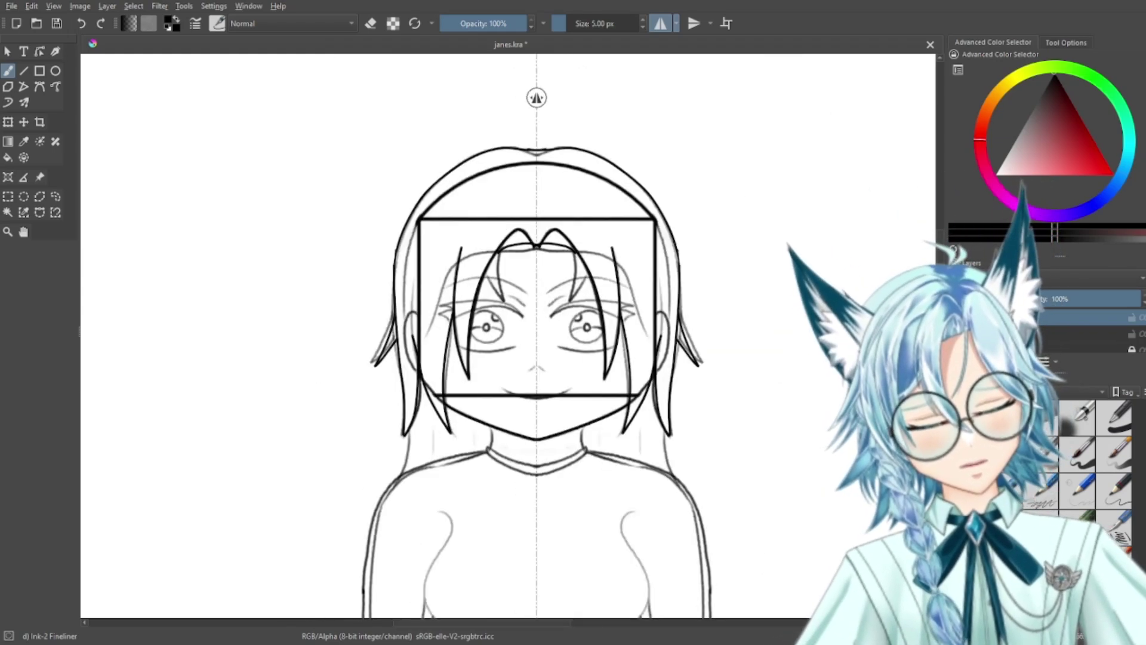
key("plus")
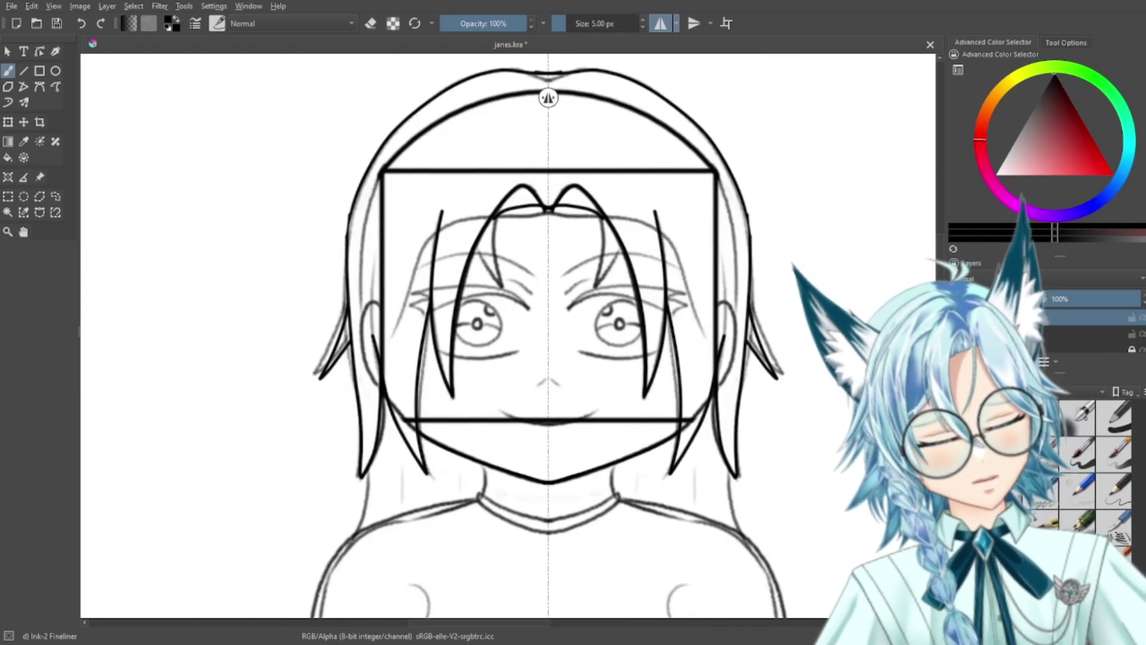
key("plus")
left_click_drag(622, 462, 615, 267)
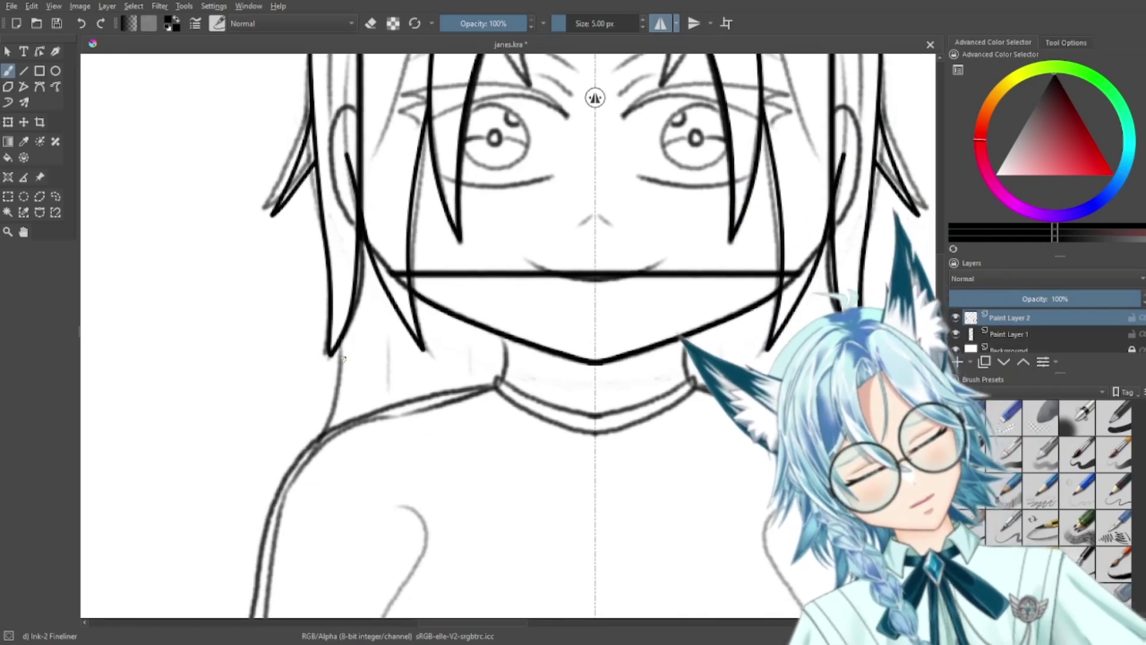
left_click_drag(625, 322, 574, 389)
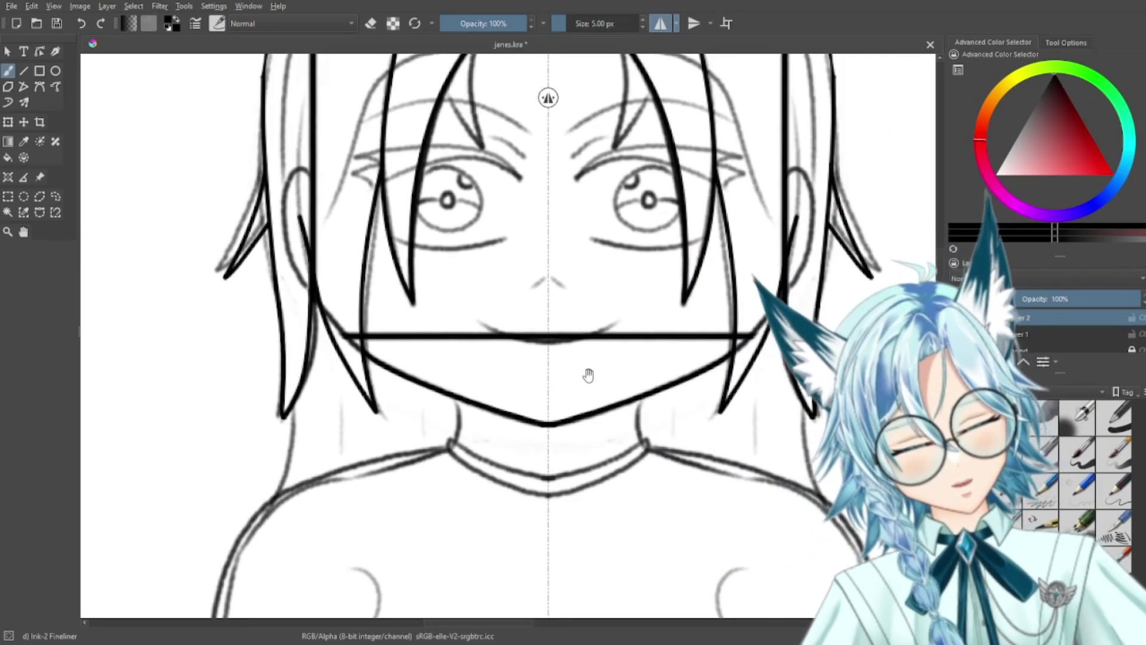
left_click_drag(575, 315, 564, 441)
key("plus")
key("plus")
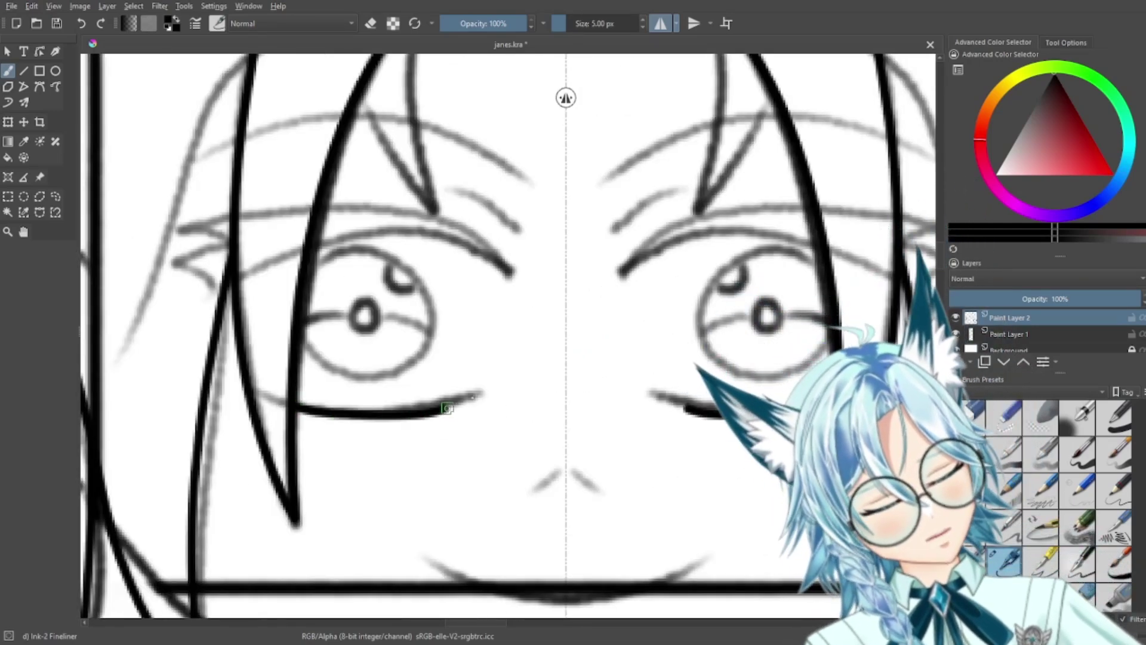
Step: Ink the upper eyelid and crease lines, and the iris, pupil and highlight of both eyes
left_click_drag(637, 417, 647, 480)
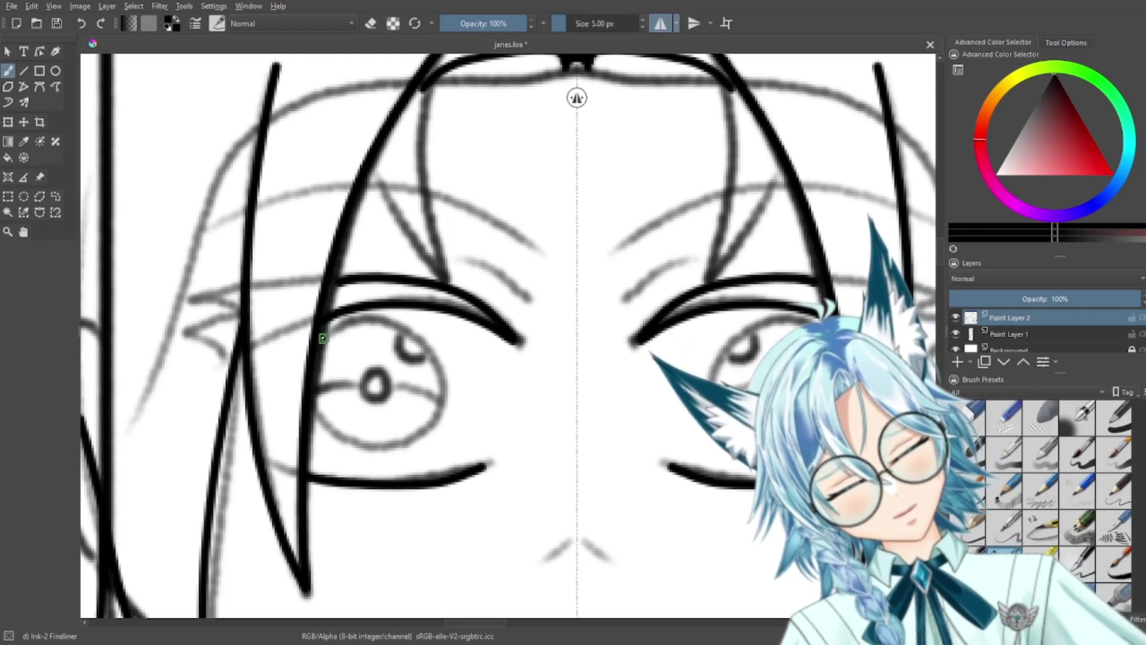
mouse_move(436, 431)
left_mouse_down()
mouse_move(405, 450)
mouse_move(324, 427)
mouse_move(311, 413)
mouse_move(347, 444)
mouse_move(424, 440)
mouse_move(448, 390)
mouse_move(434, 347)
mouse_move(384, 324)
mouse_move(323, 336)
left_mouse_up()
key("ctrl+z")
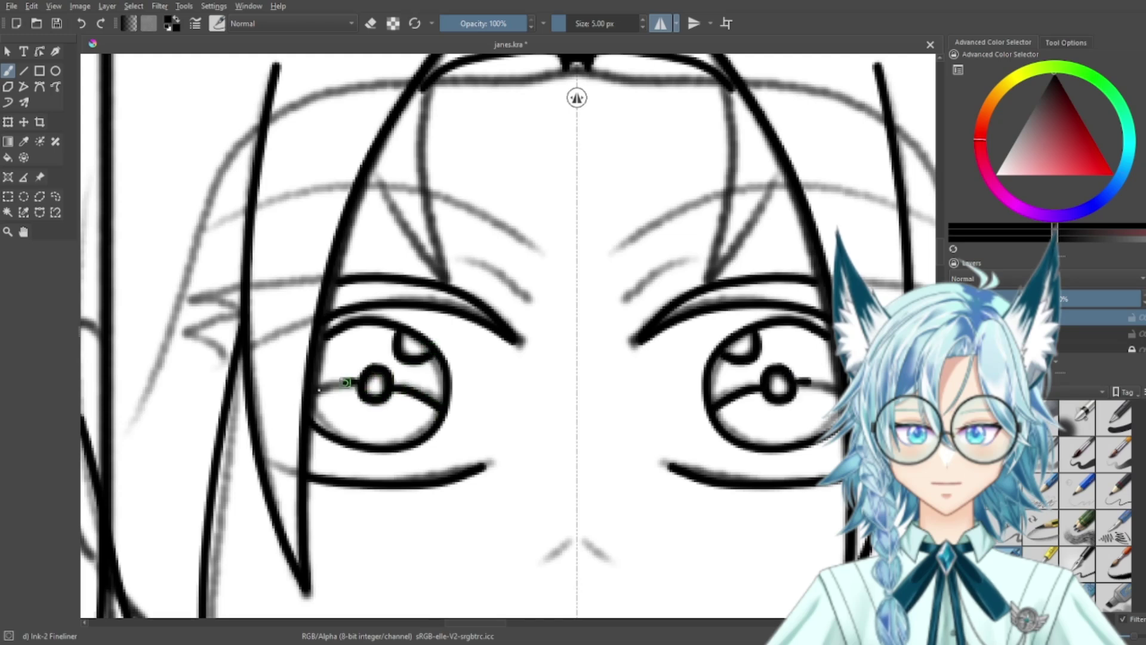
Step: Ink the mirrored eyebrows and the inner hair strands hanging over the forehead
key("ctrl+minus")
key("ctrl+minus")
key("ctrl+minus")
key("ctrl+minus")
key("ctrl+minus")
key("ctrl+plus")
key("ctrl+plus")
key("ctrl+plus")
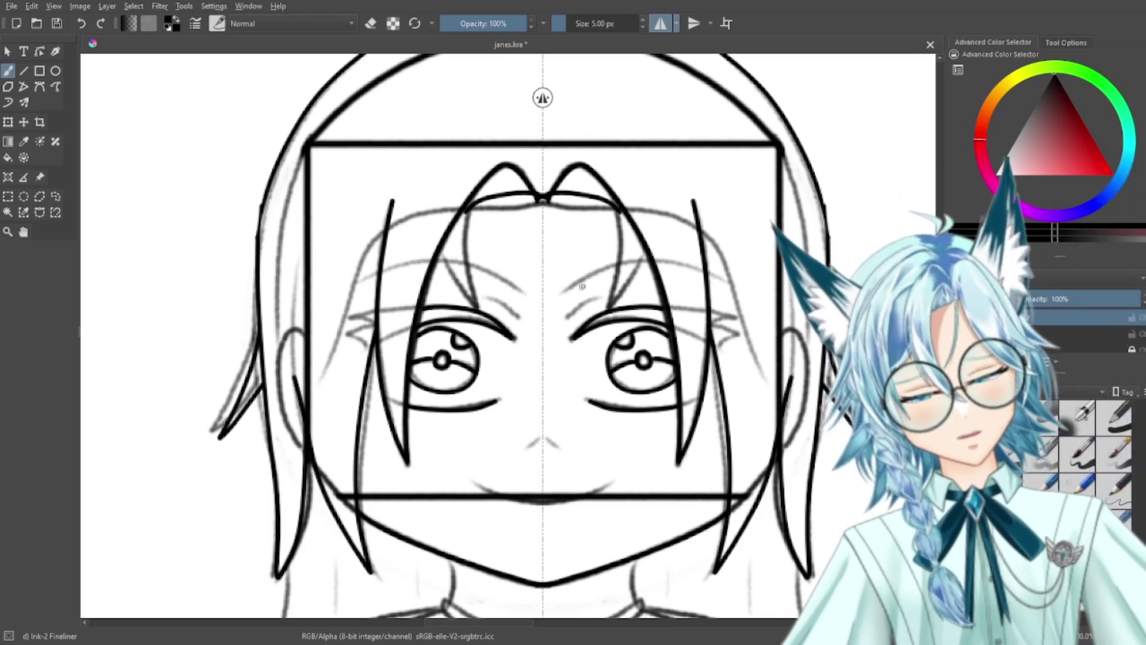
key("ctrl+plus")
key("ctrl+plus")
left_click_drag(460, 255, 528, 290)
key("ctrl+z")
left_click_drag(464, 256, 525, 295)
key("ctrl+z")
left_click_drag(457, 260, 533, 303)
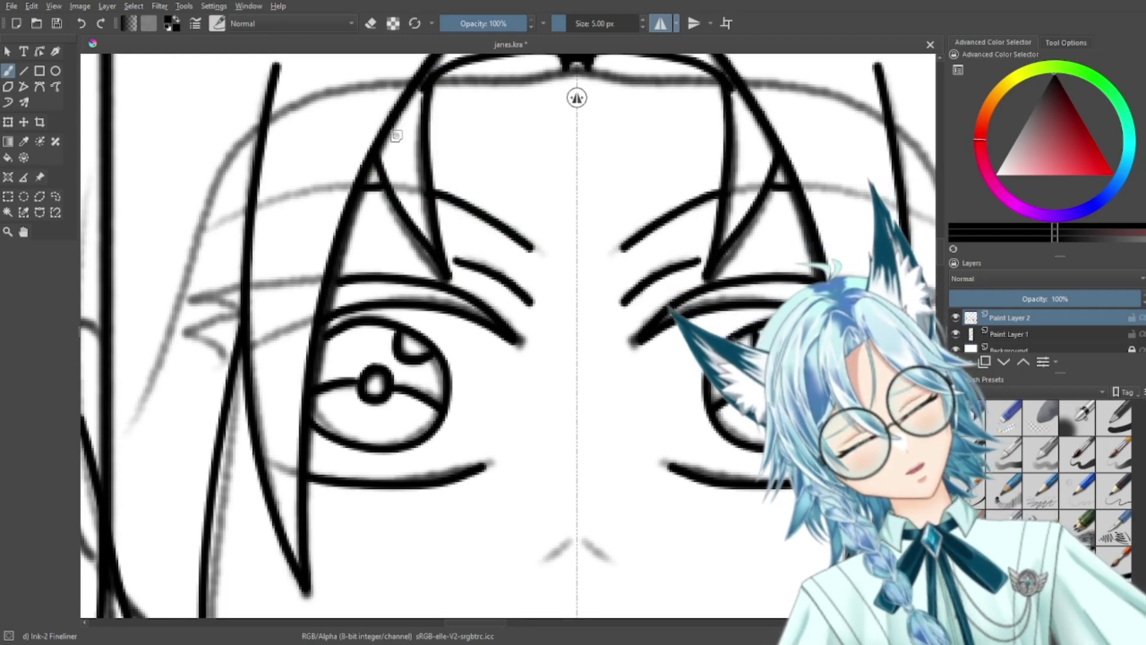
Step: Ink the nose as a small arc across the center line and the smiling mouth below it
key("ctrl+minus")
key("ctrl+minus")
key("ctrl+minus")
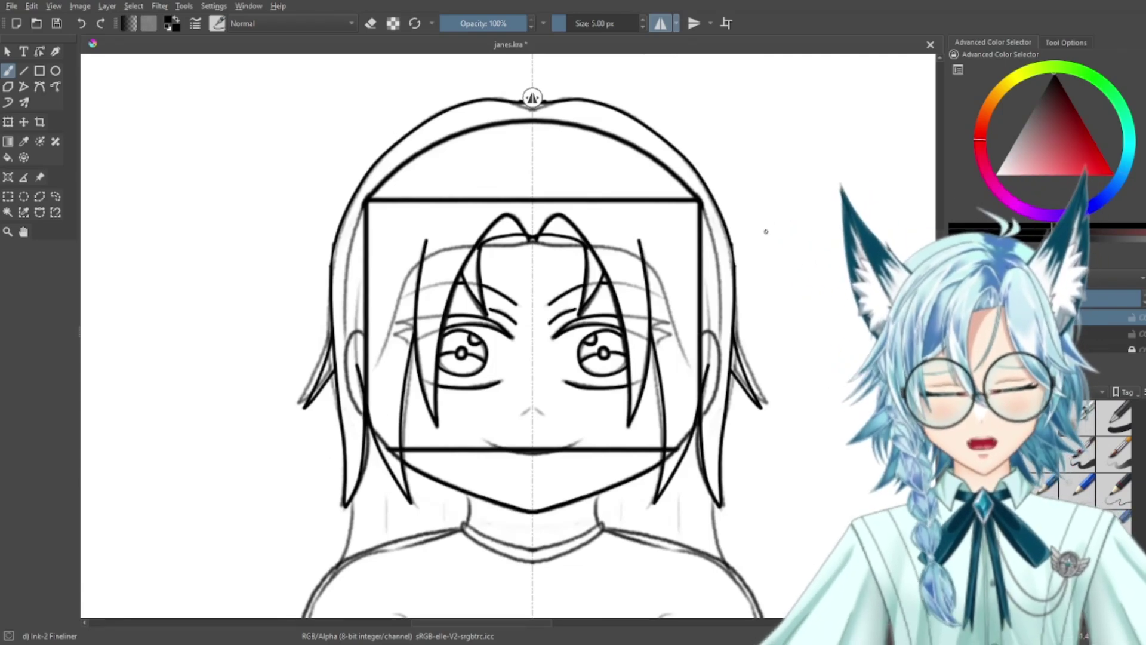
key("ctrl+minus")
key("ctrl+minus")
key("ctrl+plus")
key("ctrl+plus")
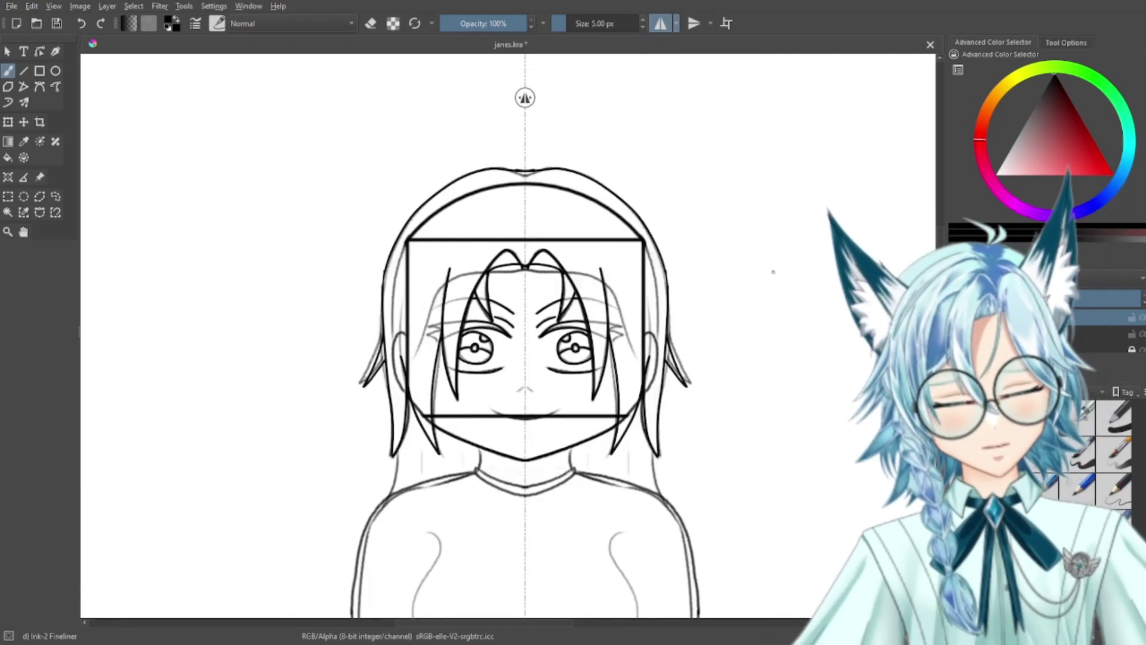
key("ctrl+plus")
key("ctrl+plus")
key("ctrl+plus")
key("ctrl+plus")
left_click_drag(686, 432, 674, 165)
left_click_drag(550, 384, 581, 365)
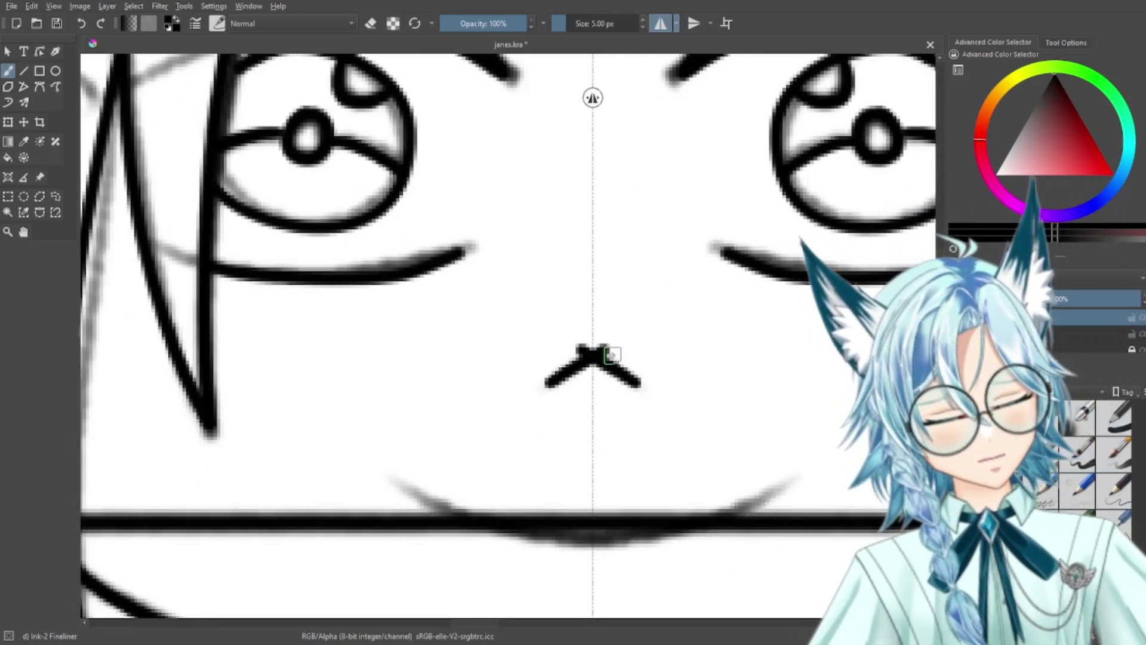
key("ctrl+z")
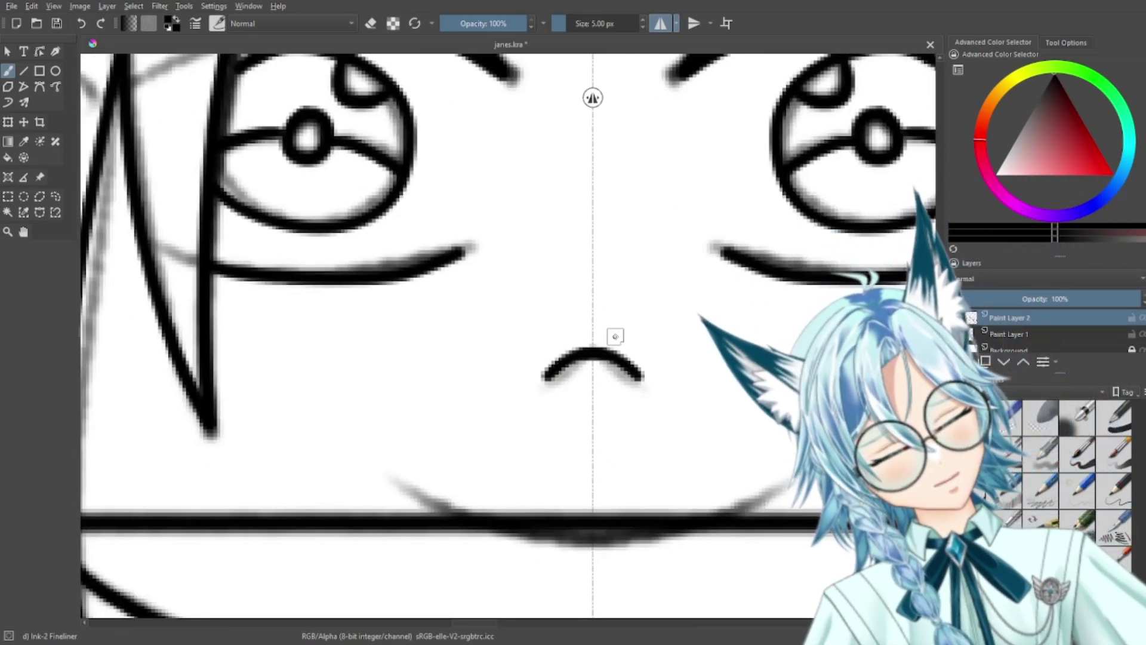
left_click_drag(704, 397, 523, 343)
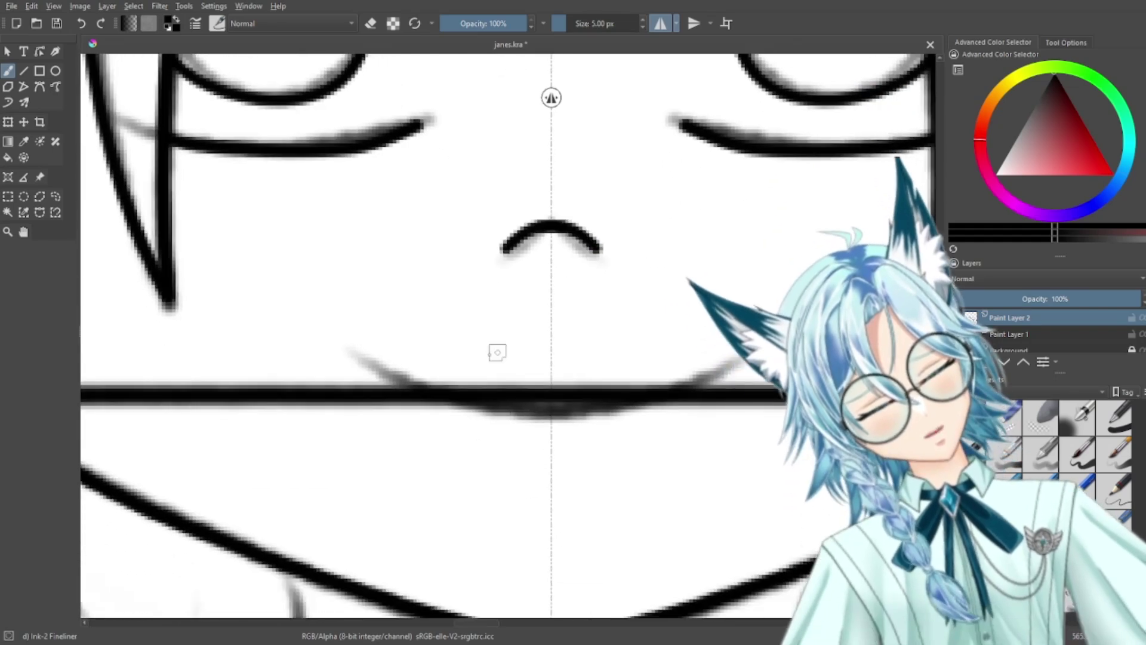
mouse_move(361, 360)
left_mouse_down()
mouse_move(455, 413)
mouse_move(542, 431)
mouse_move(614, 421)
left_mouse_up()
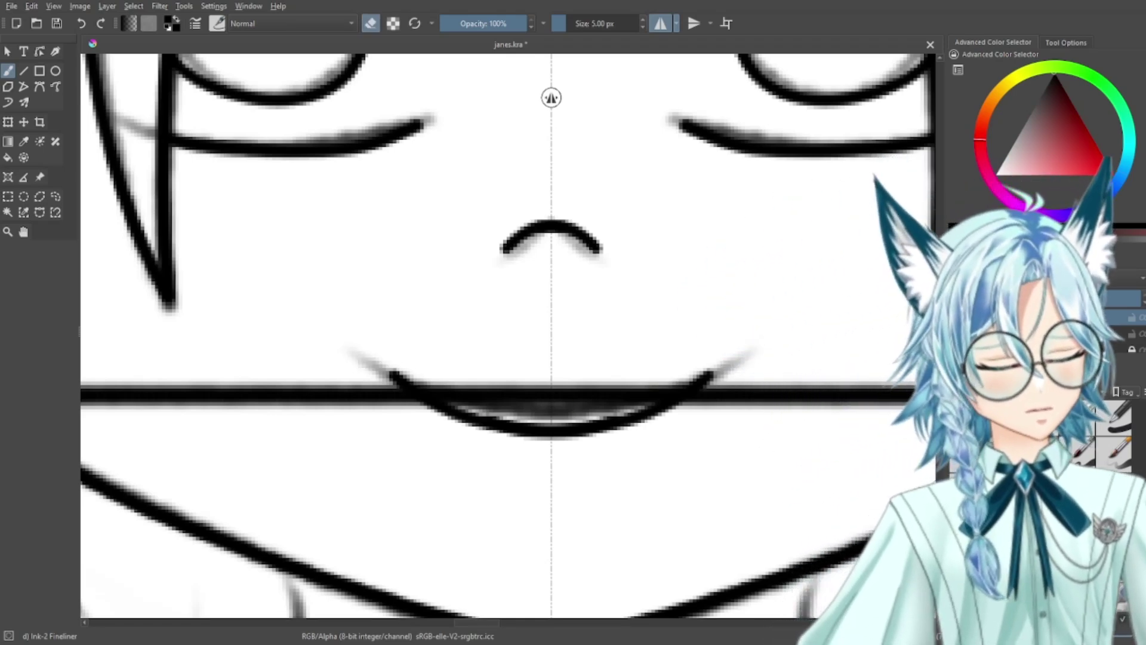
Step: Hide the sketch layer and examine the inked face, eyes and bangs for flaws
key("minus")
key("minus")
key("minus")
key("minus")
key("minus")
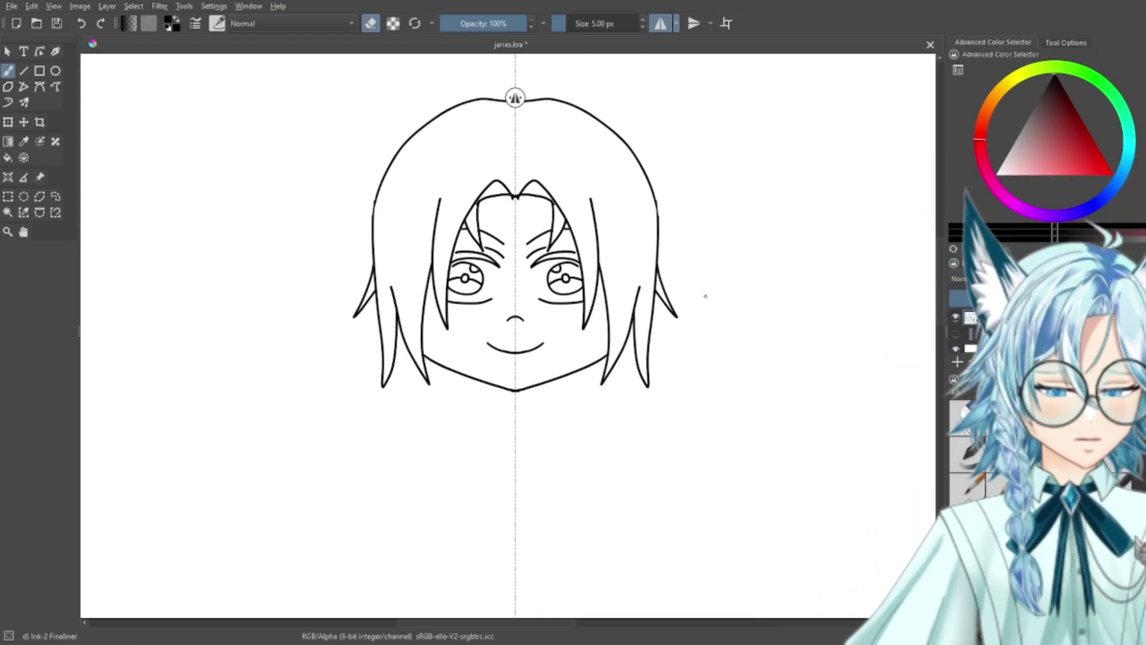
key("plus")
key("plus")
key("plus")
key("plus")
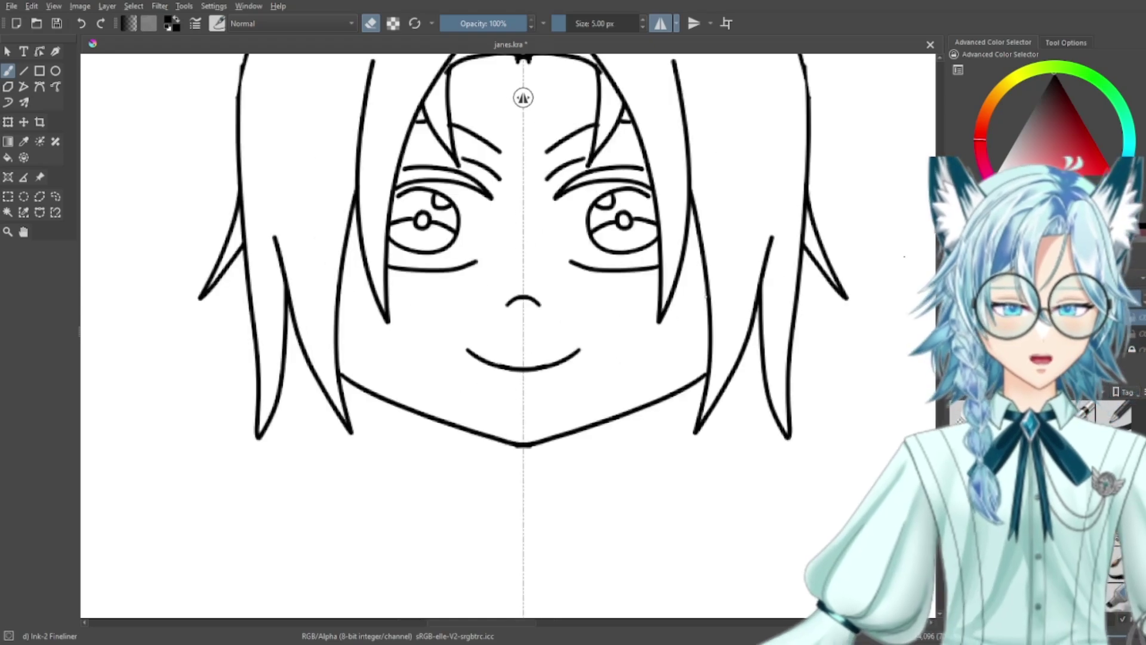
scroll(642, 222, "up", 10)
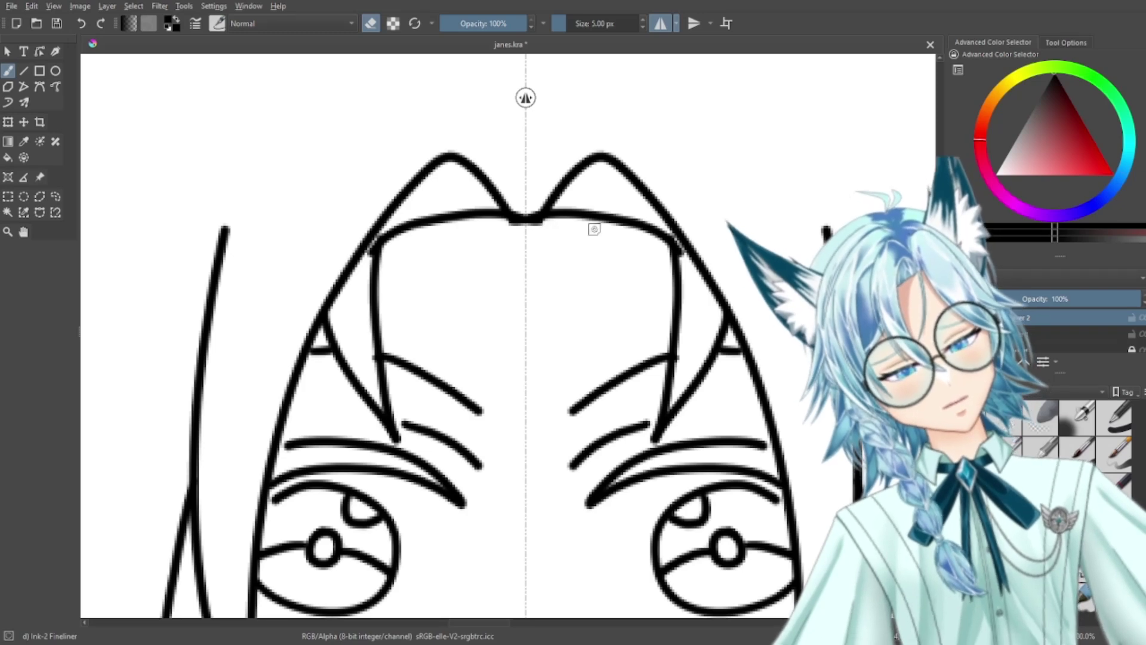
Step: With the sketch layer shown again, ink the neck sides, the back hair edges and the short strand marks beside the neck
key("minus")
key("minus")
key("minus")
key("minus")
left_click_drag(771, 406, 757, 241)
left_click_drag(767, 353, 826, 356)
key("plus")
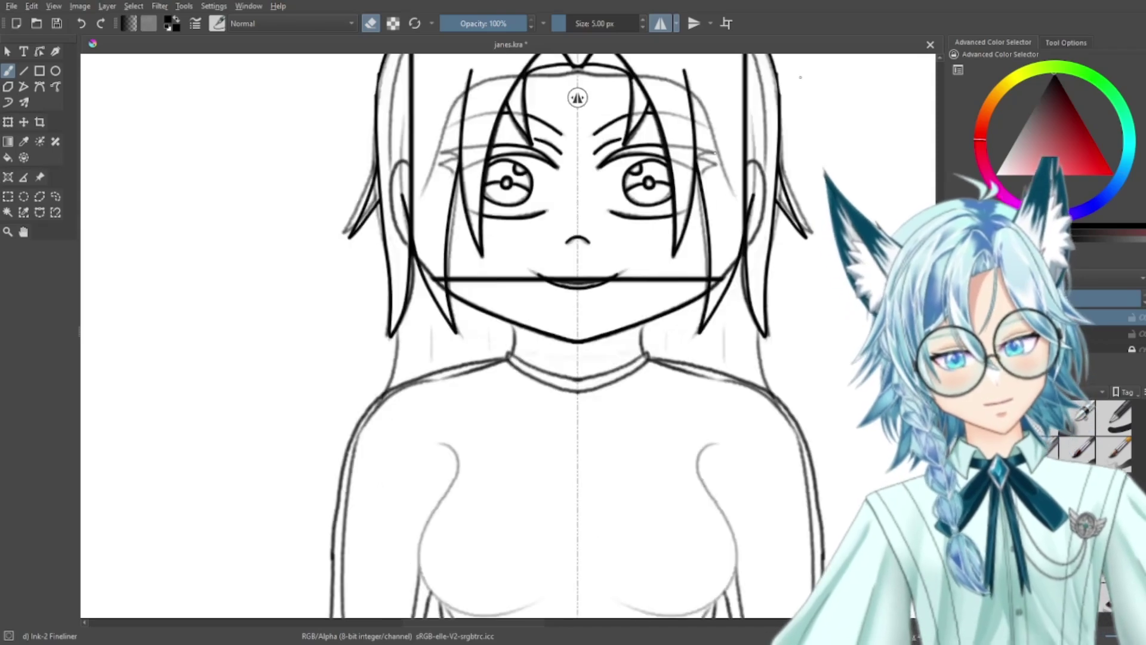
key("plus")
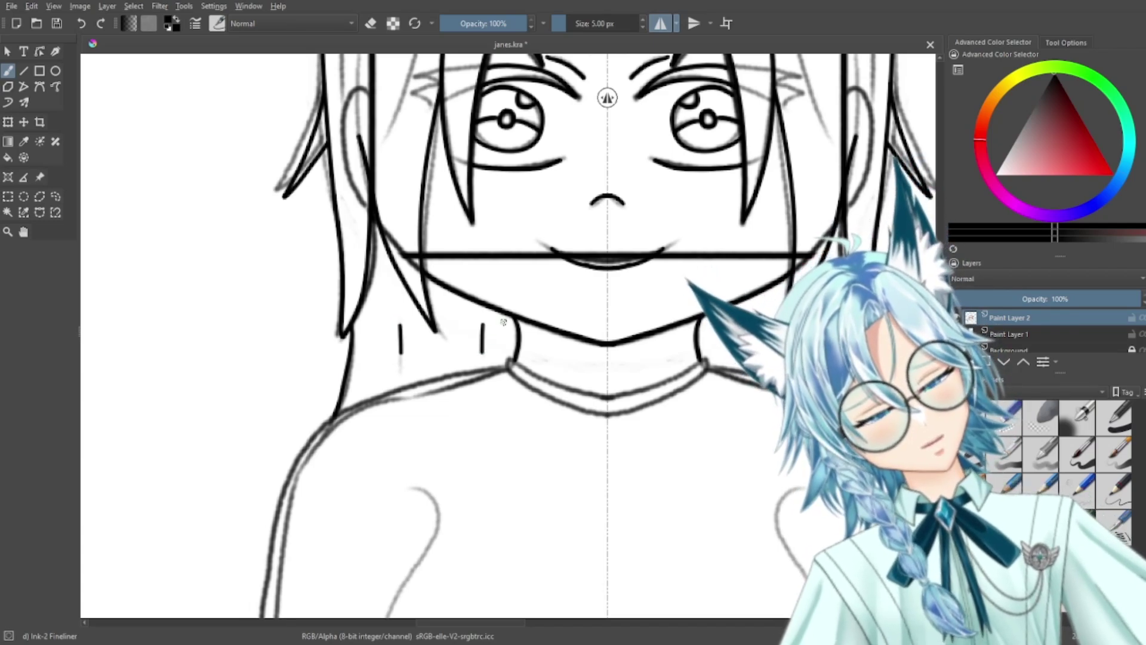
key("ctrl+minus")
key("ctrl+minus")
key("ctrl+minus")
left_click_drag(507, 370, 508, 303)
key("ctrl+plus")
key("ctrl+plus")
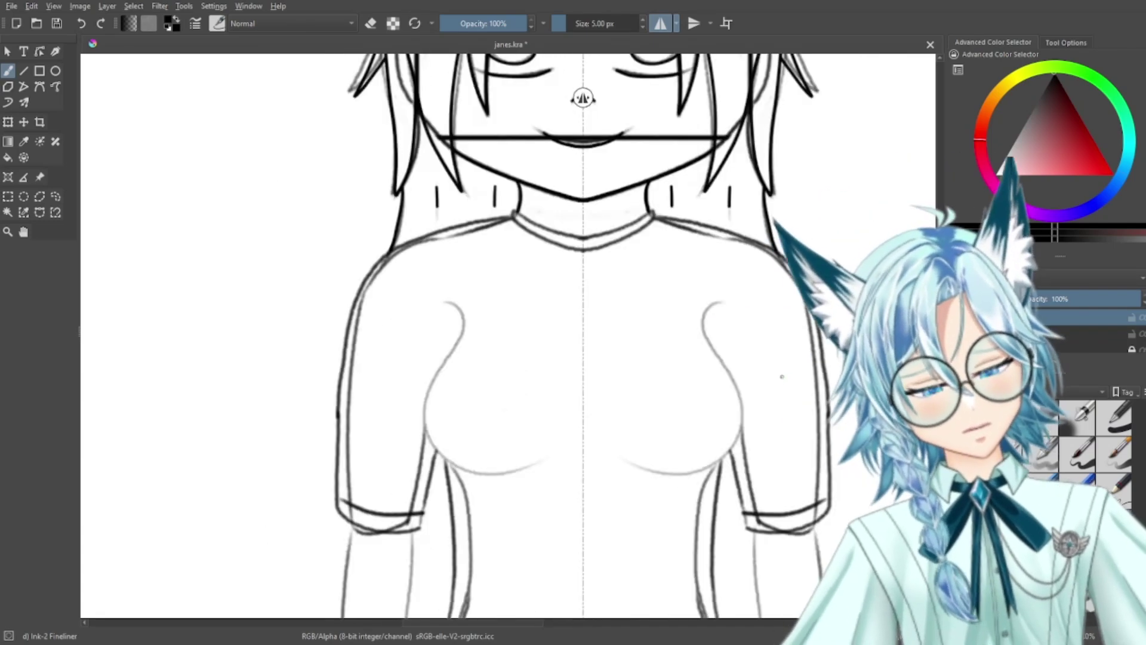
scroll(739, 360, "down", 2)
scroll(754, 436, "up", 4)
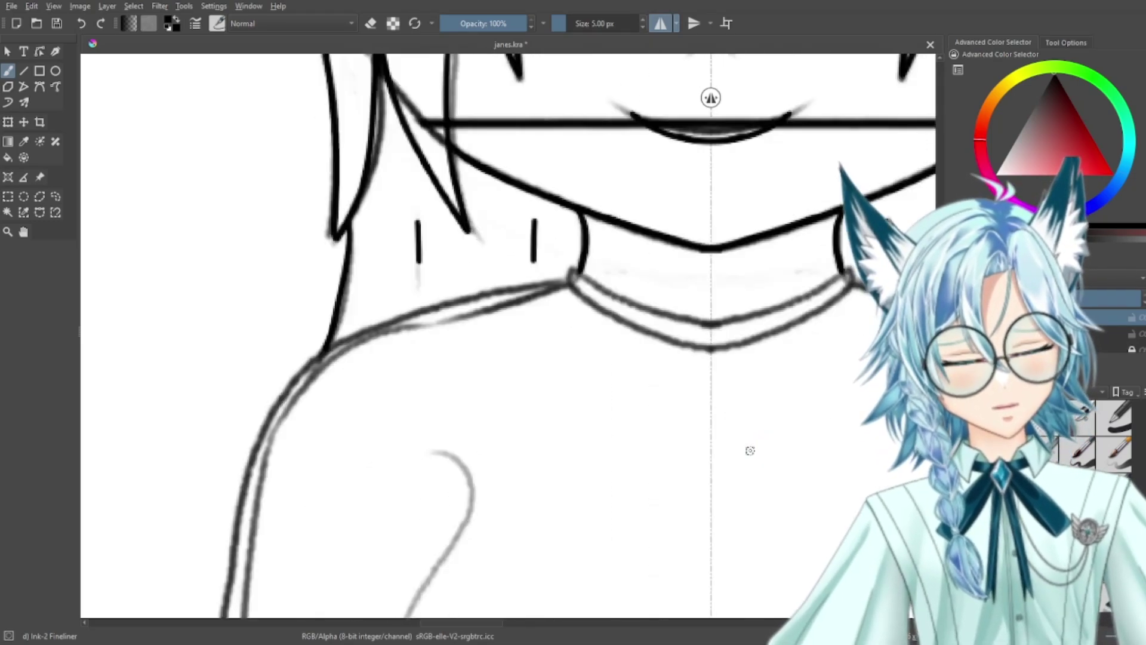
Step: Ink the shirt's mirrored collar with its lower and upper neckline curves meeting at the center line
scroll(750, 450, "up", 1)
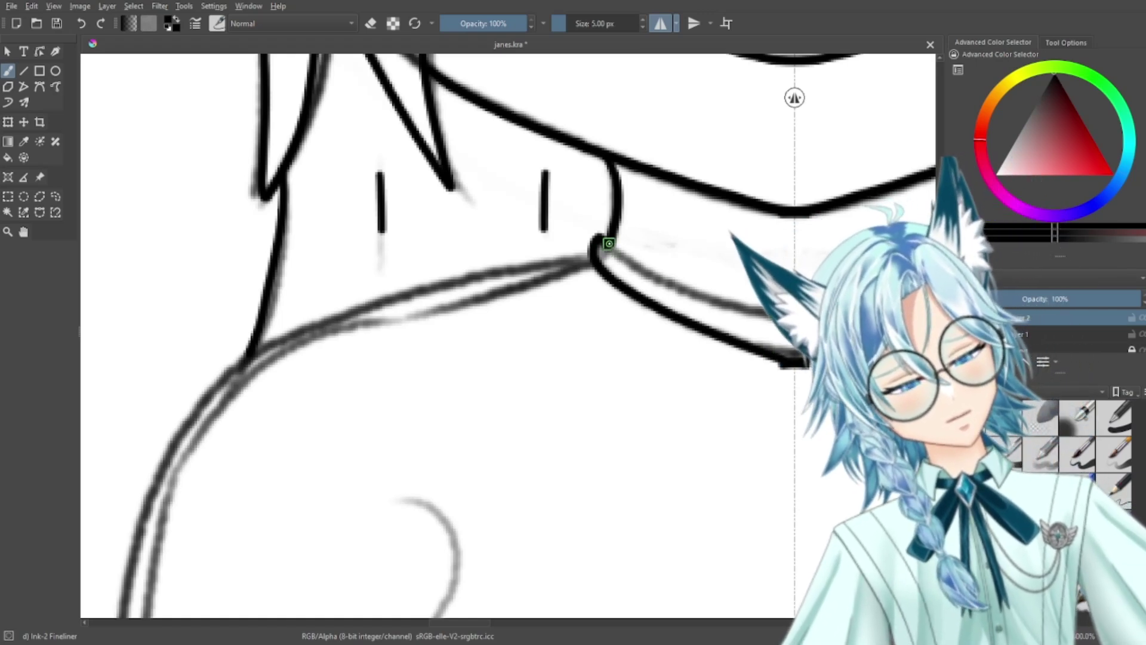
key("ctrl+z")
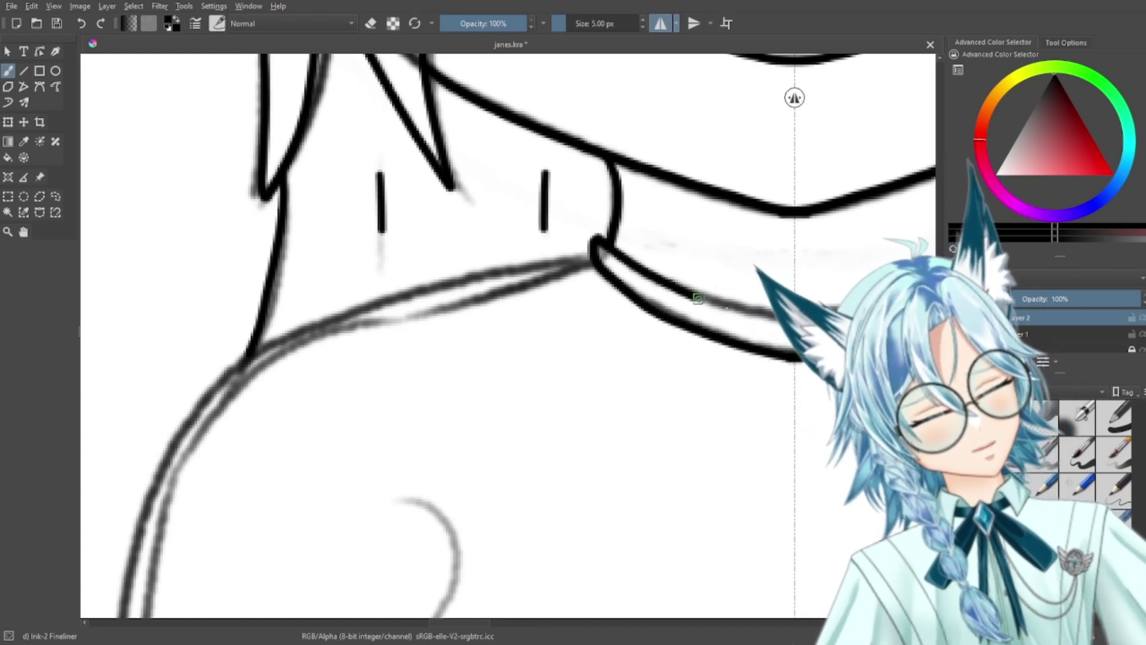
key("ctrl+minus")
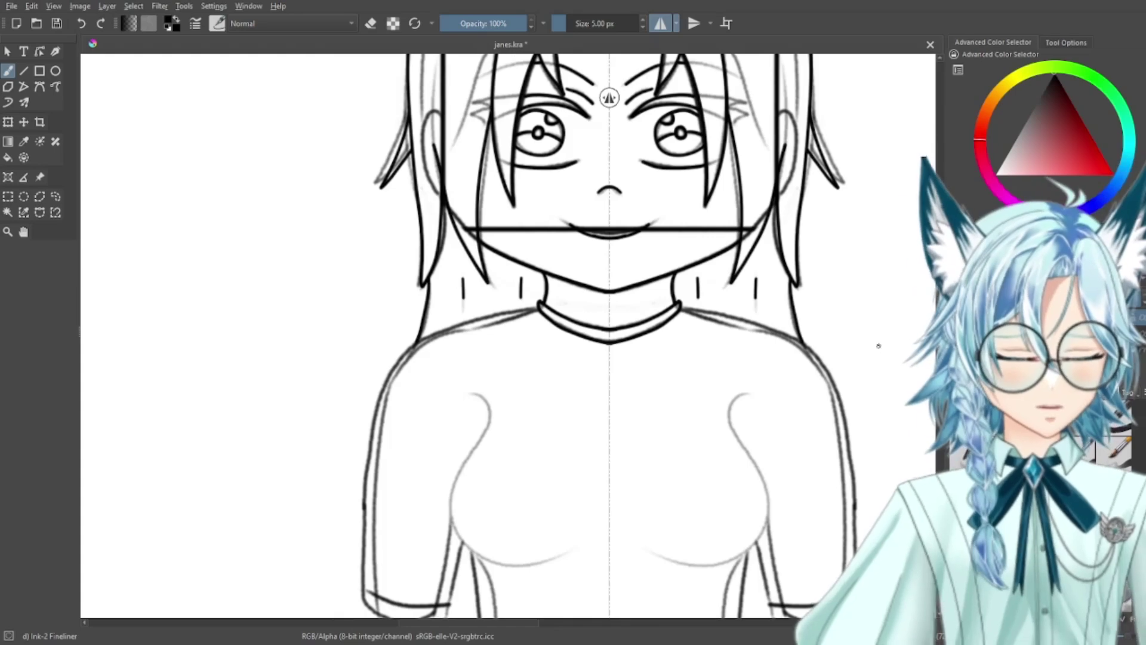
left_click_drag(868, 351, 811, 317)
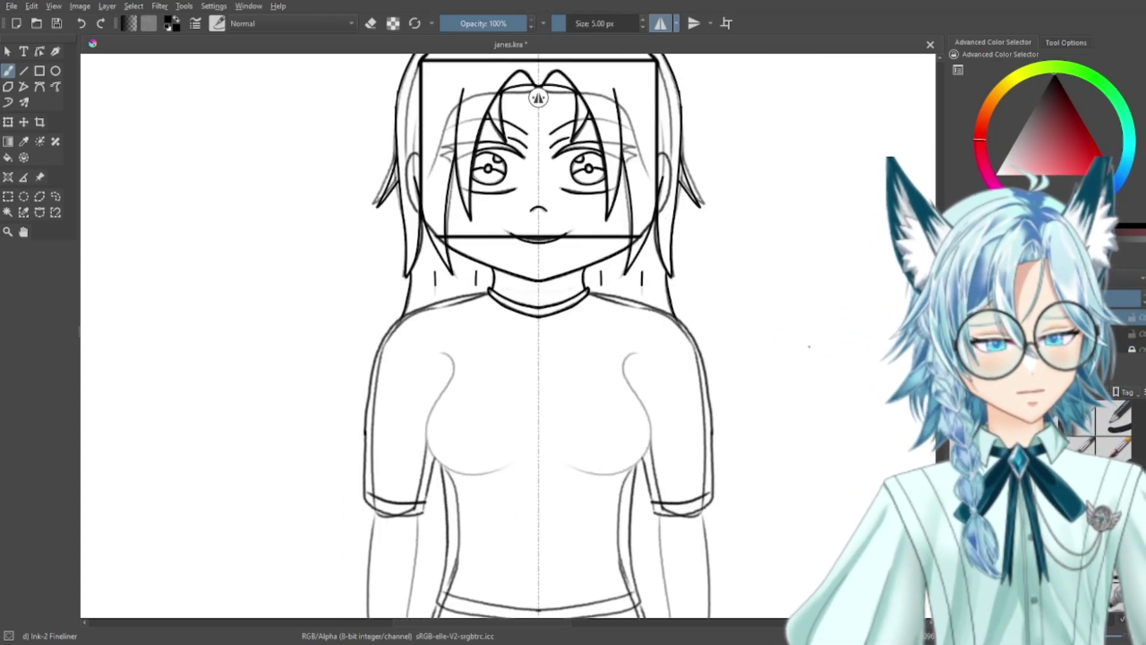
Step: Ink the mirrored shoulder line from the collar outward and down along the outer edge of the sleeve
scroll(582, 305, "up", 4)
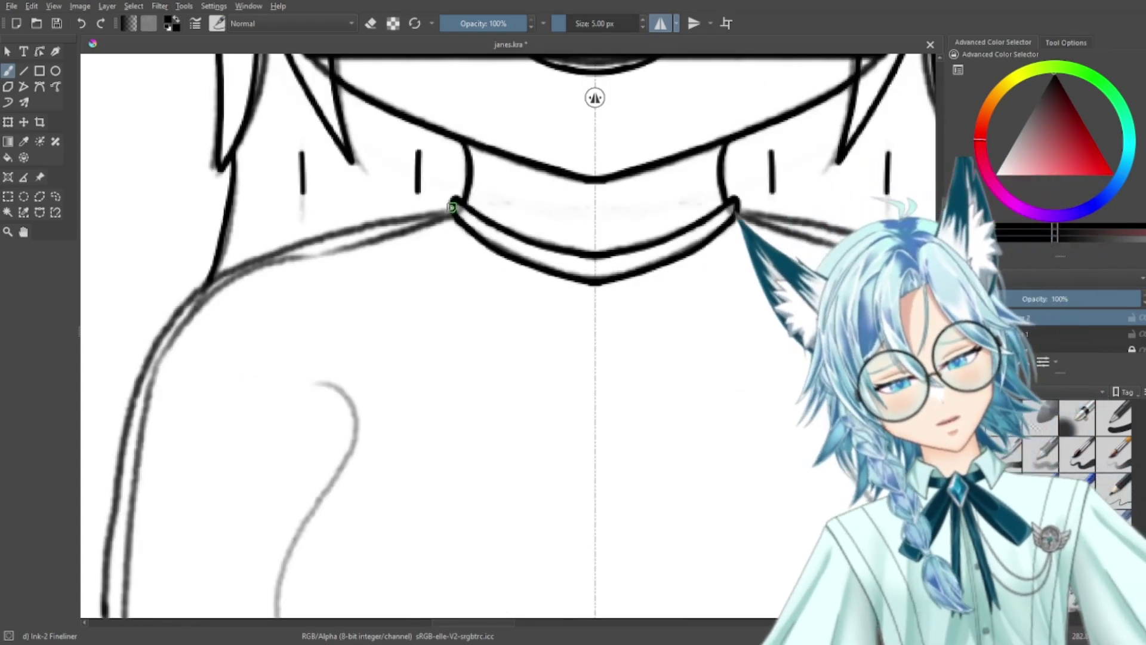
left_click_drag(451, 209, 387, 220)
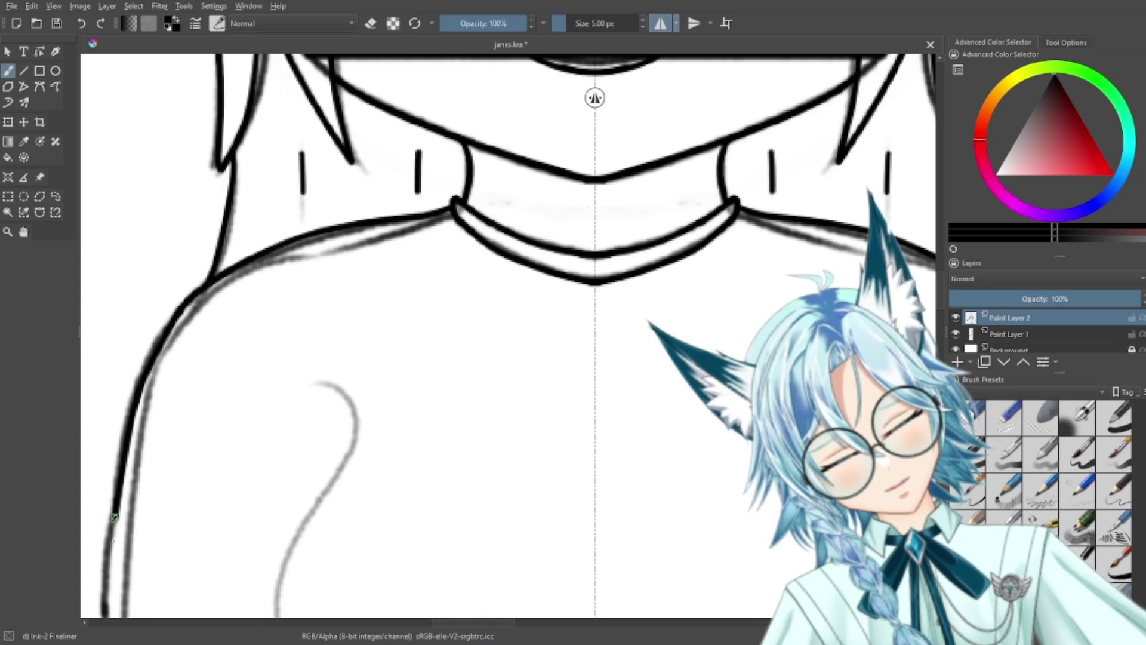
left_click_drag(525, 485, 601, 218)
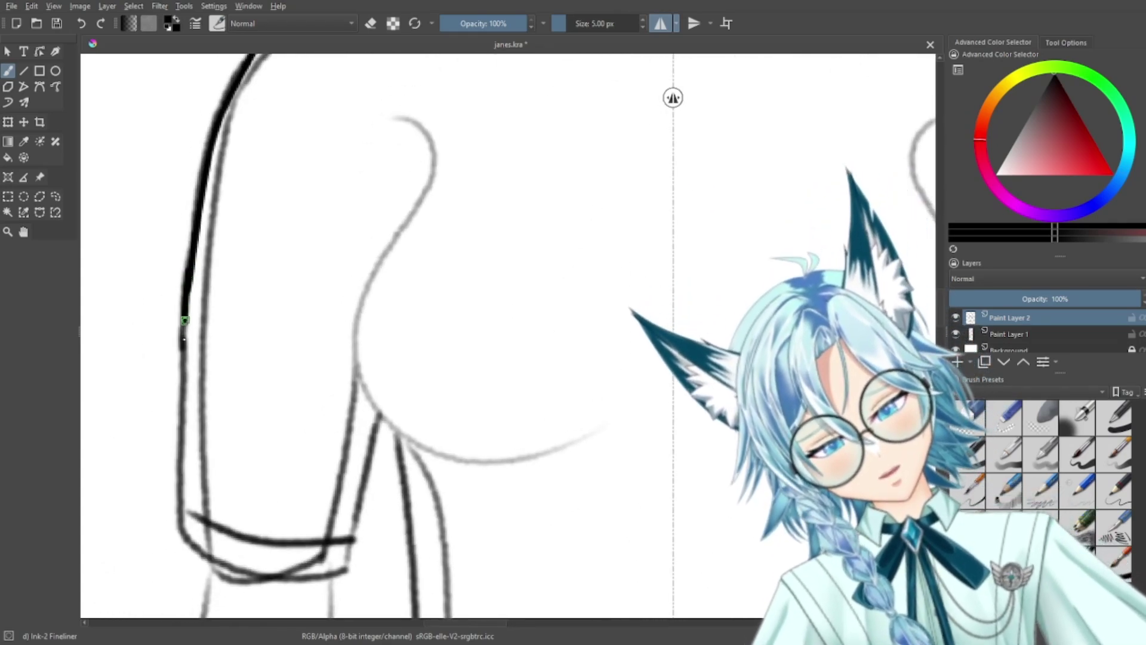
Step: Ink the rest of the short sleeve with its hem band and inner edge, plus the curved chest contour
left_click_drag(184, 358, 183, 381)
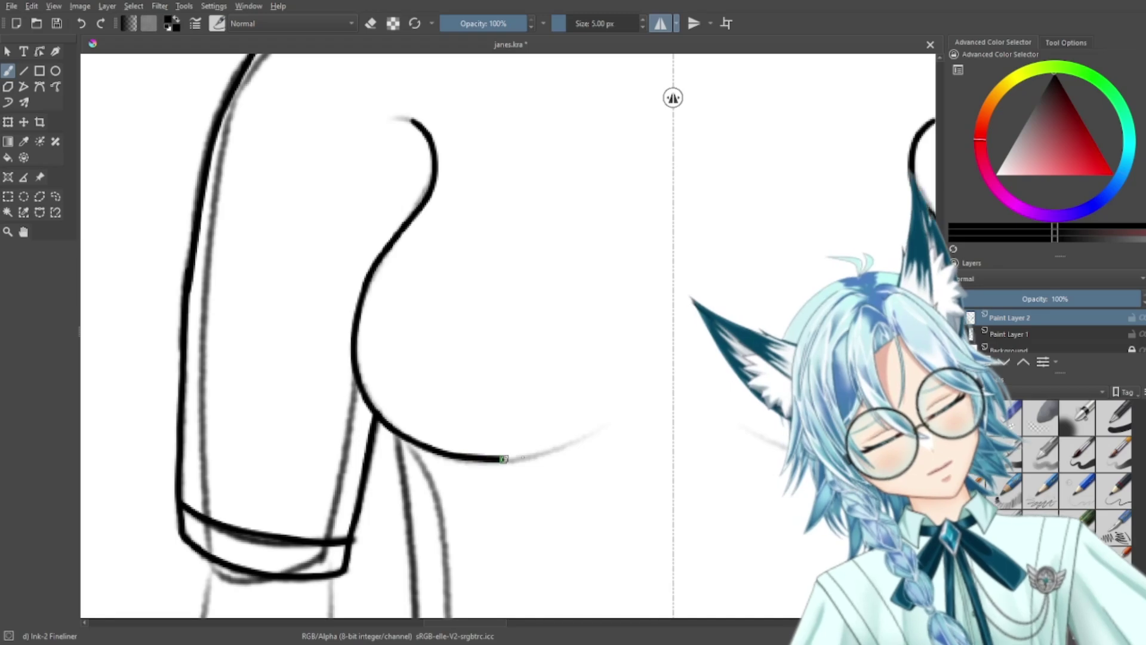
key("ctrl+minus")
key("ctrl+minus")
key("ctrl+minus")
key("ctrl+minus")
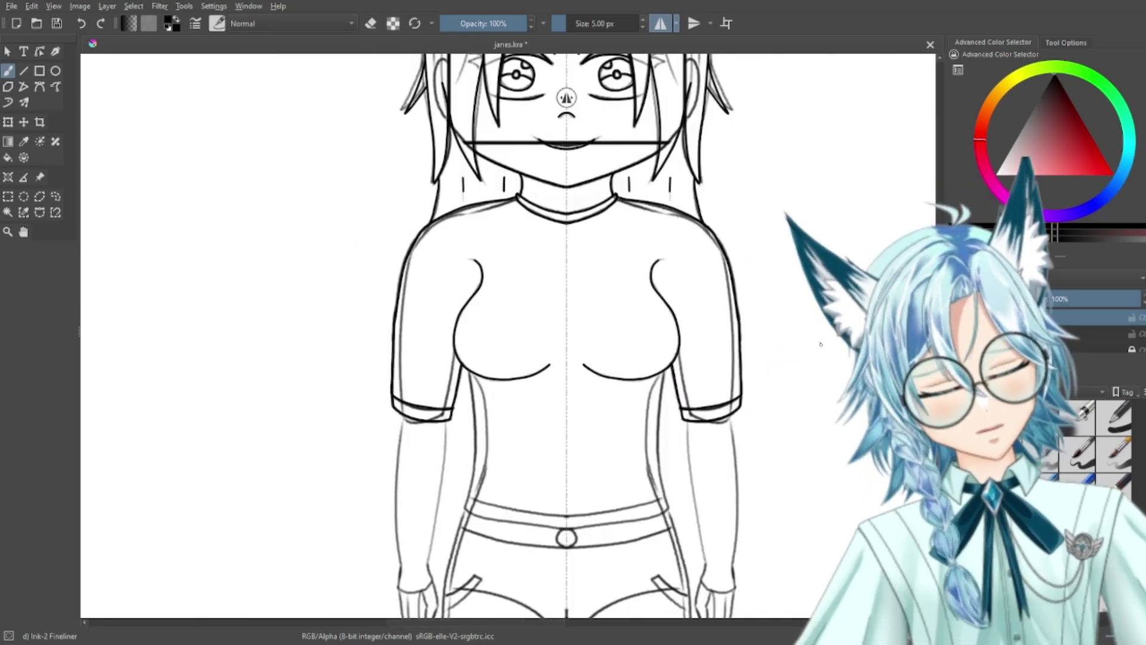
Step: Ink the shirt's mirrored waist sides and the two curved lines of its bottom hem, redoing the upper hem line
key("ctrl+plus")
key("ctrl+plus")
key("ctrl+plus")
key("ctrl+plus")
scroll(746, 430, "down", 5)
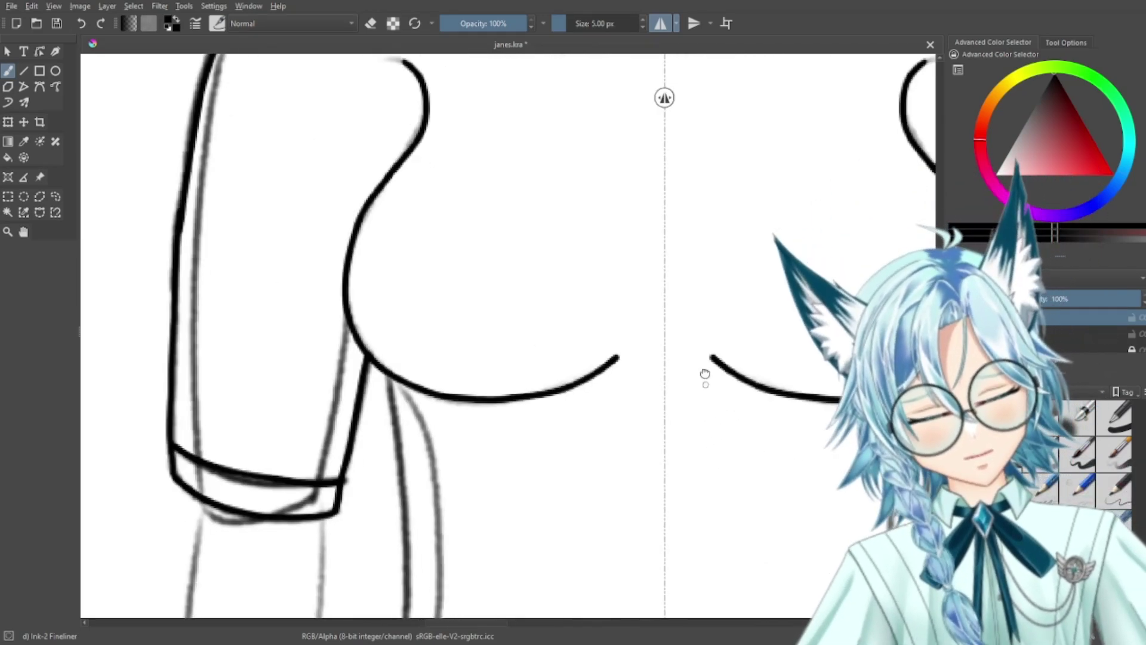
mouse_move(407, 192)
left_mouse_down()
mouse_move(426, 319)
mouse_move(419, 425)
mouse_move(384, 544)
mouse_move(493, 584)
mouse_move(662, 603)
left_mouse_up()
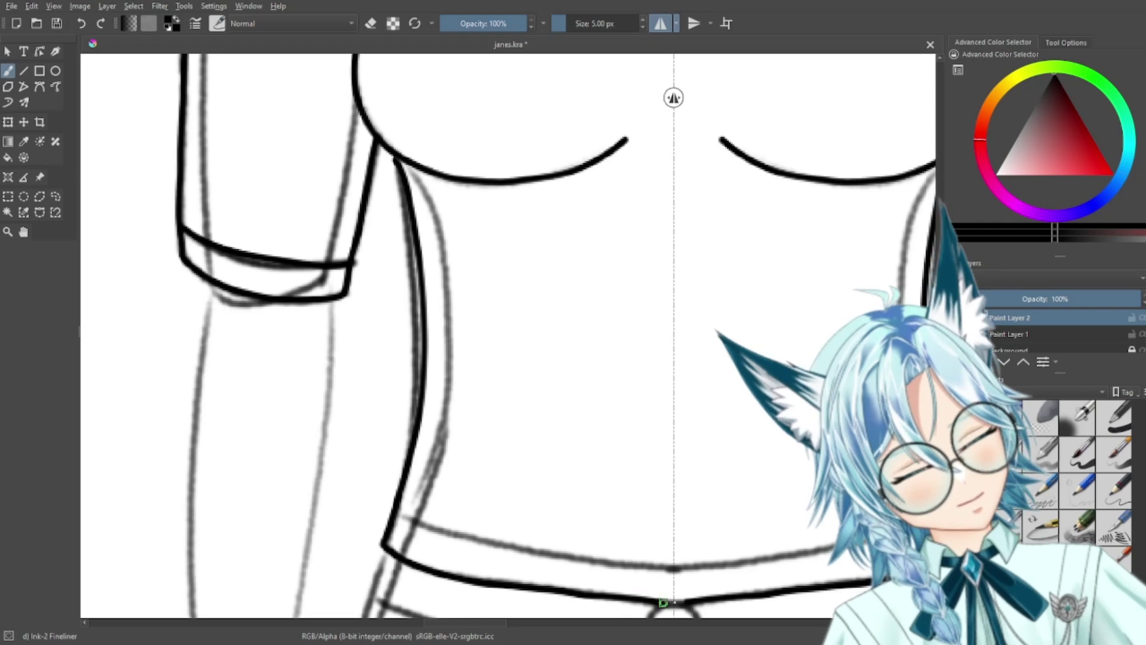
left_click_drag(785, 524, 665, 448)
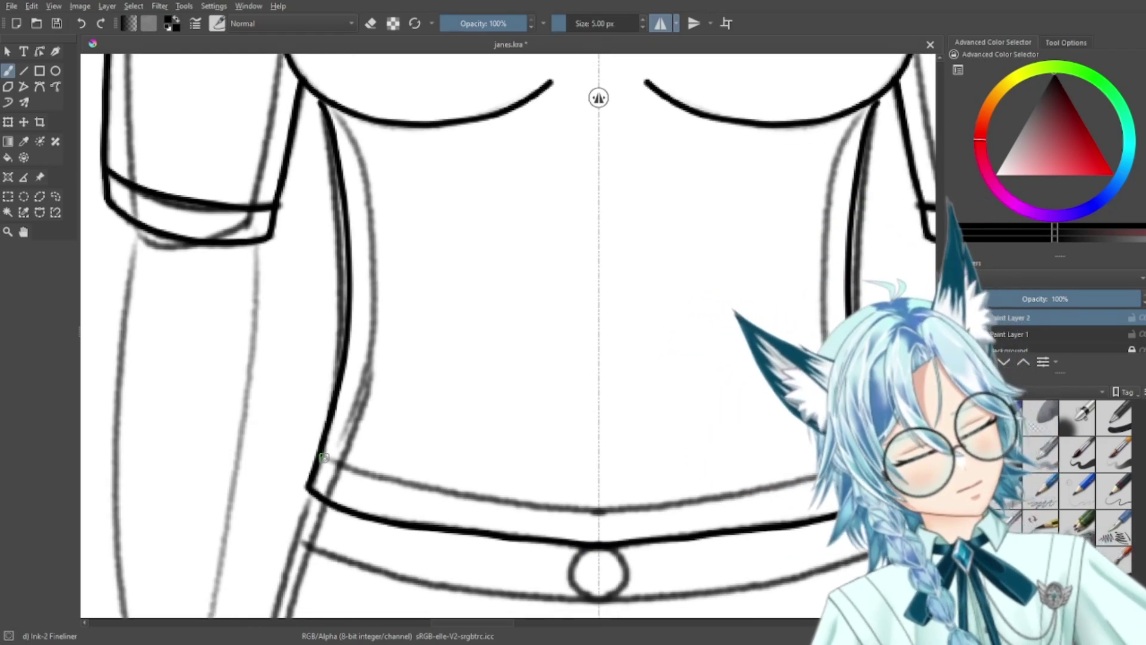
mouse_move(323, 455)
left_mouse_down()
mouse_move(414, 492)
mouse_move(598, 515)
left_mouse_up()
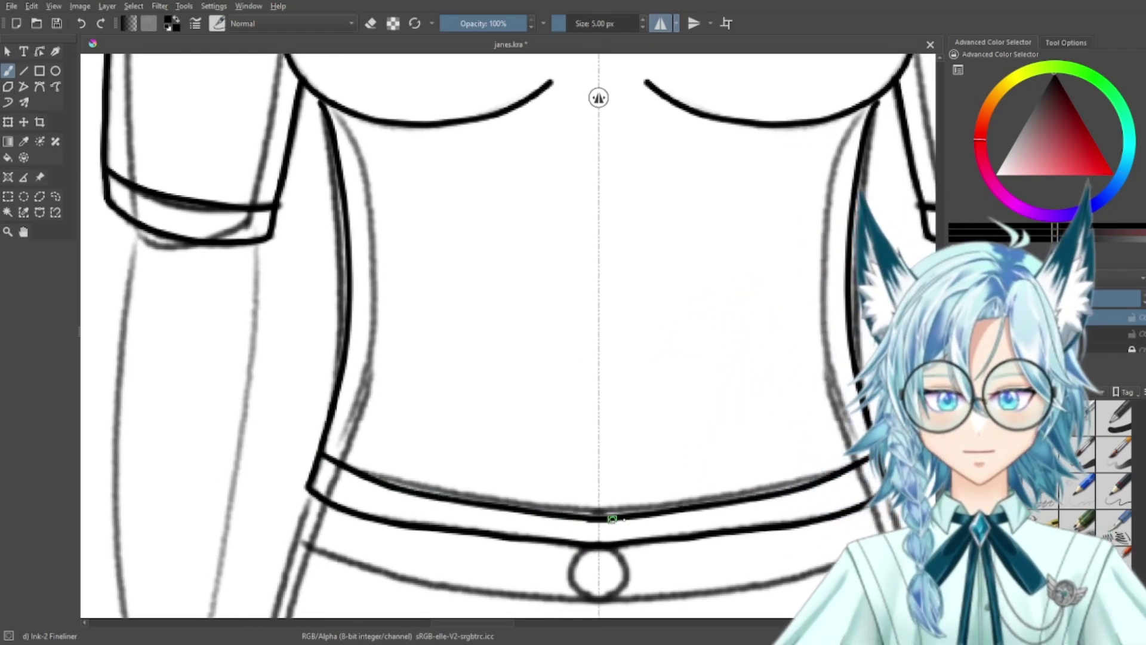
key("ctrl+z")
mouse_move(323, 455)
left_mouse_down()
mouse_move(472, 496)
mouse_move(625, 511)
left_mouse_up()
Step: Hide the sketch layer to examine the inked shirt and upper body, then show the sketch again
left_click_drag(851, 363, 810, 452)
left_click_drag(810, 346, 826, 504)
left_click_drag(832, 375, 806, 466)
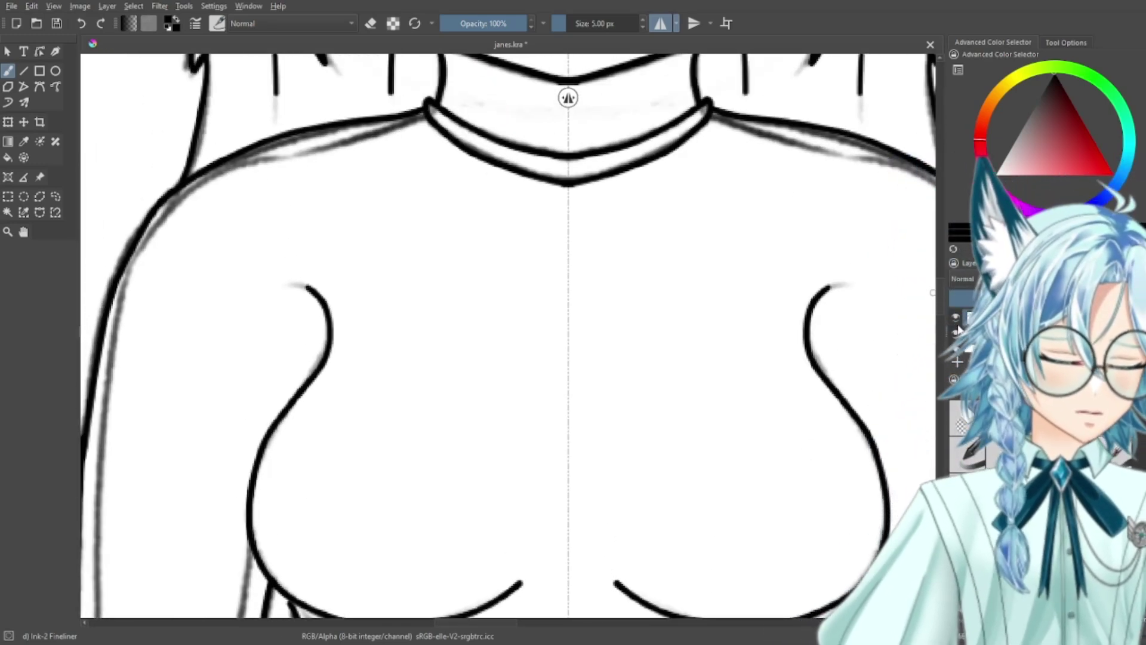
left_click(955, 333)
key("ctrl+minus")
key("ctrl+minus")
key("ctrl+minus")
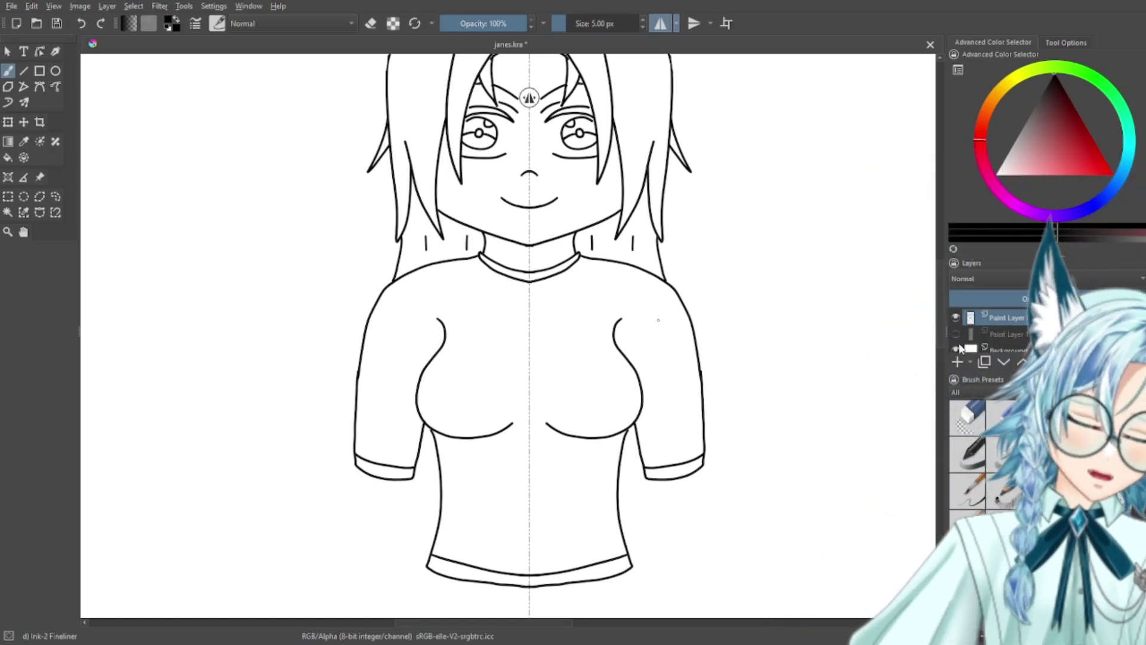
key("minus")
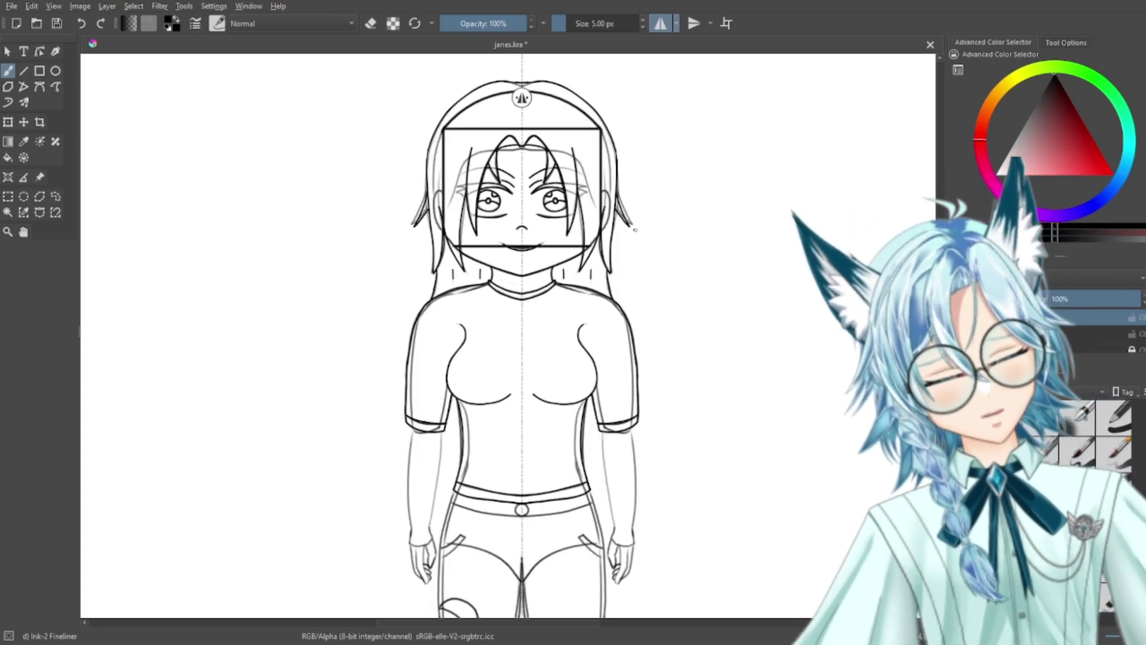
scroll(675, 293, "down", 3)
scroll(676, 293, "up", 3)
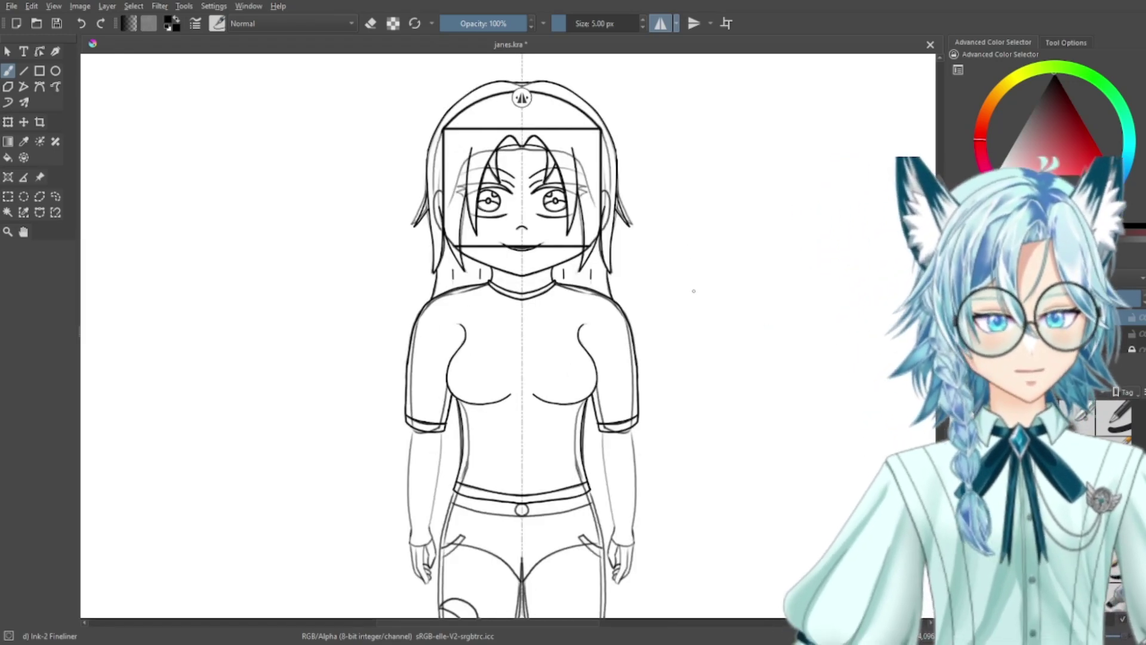
Step: Ink the outer forearm edge from the sleeve to the wrist, then the curved wrist line and the hand with its fingers
left_click_drag(701, 294, 744, 179)
key("ctrl+plus")
key("ctrl+plus")
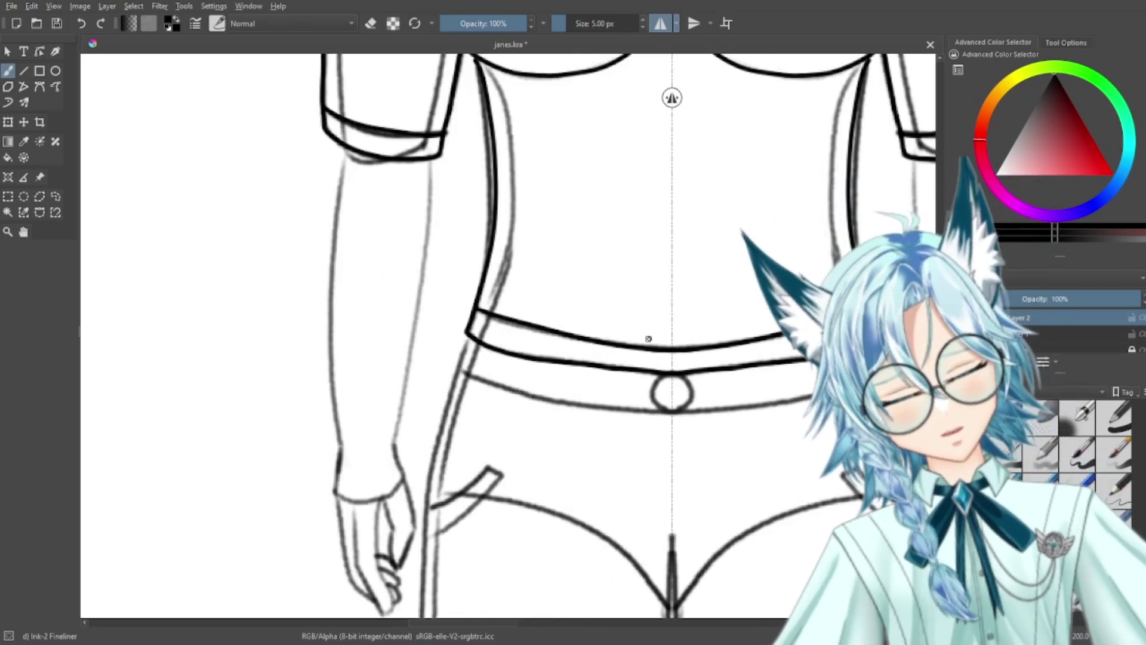
left_click_drag(650, 349, 783, 428)
key("plus")
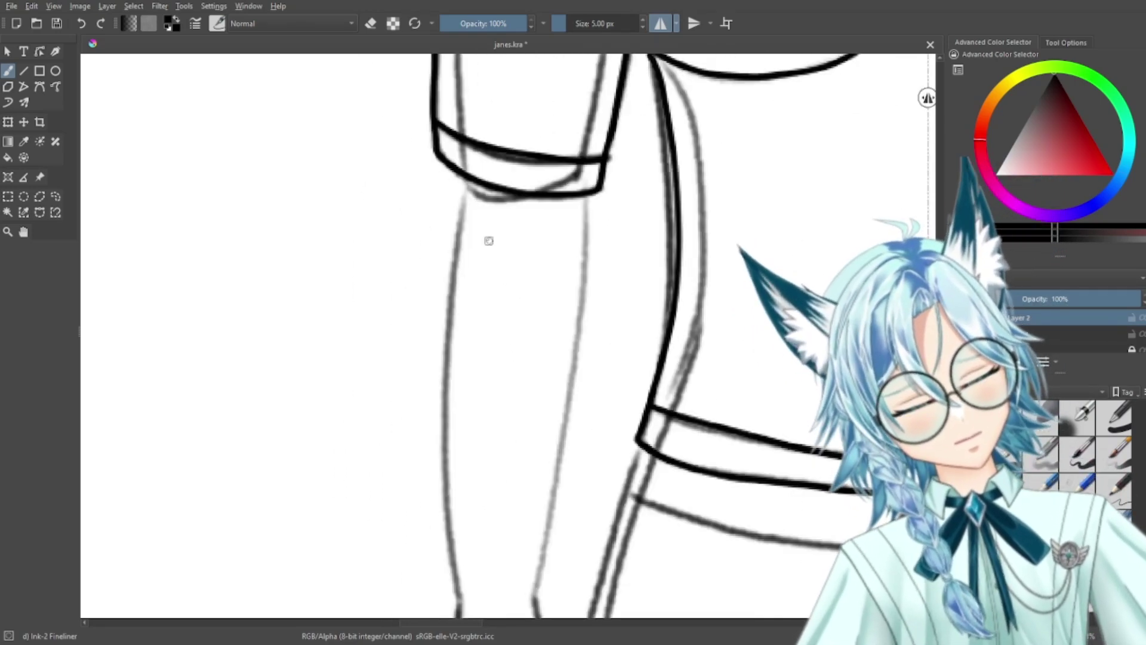
left_click_drag(459, 244, 450, 508)
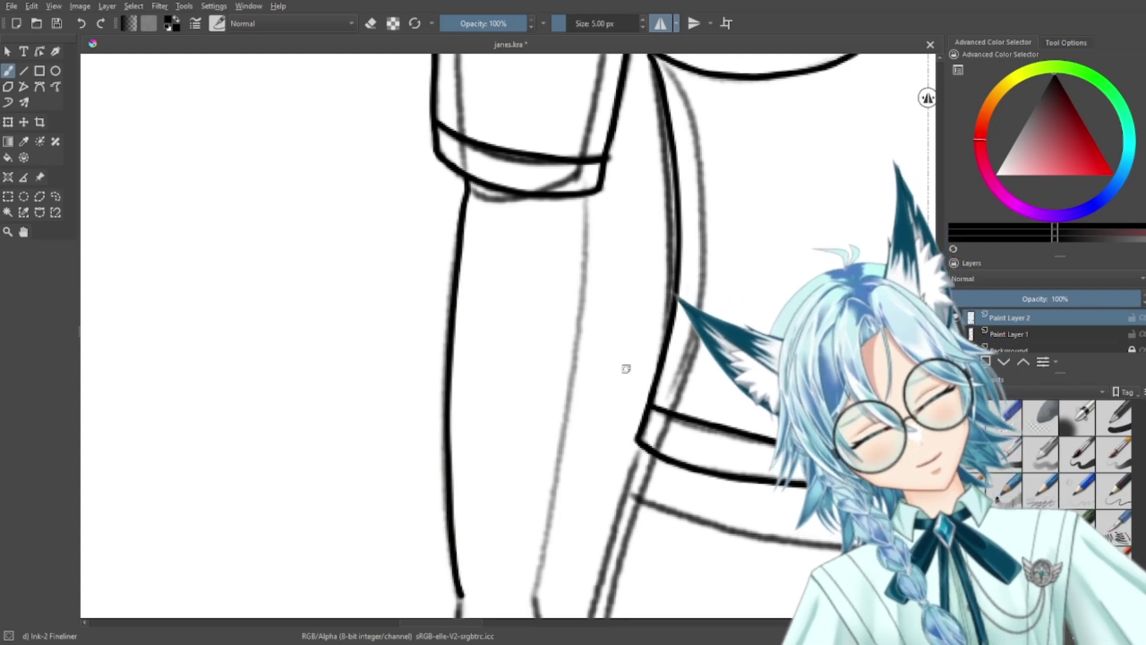
left_click_drag(513, 488, 532, 301)
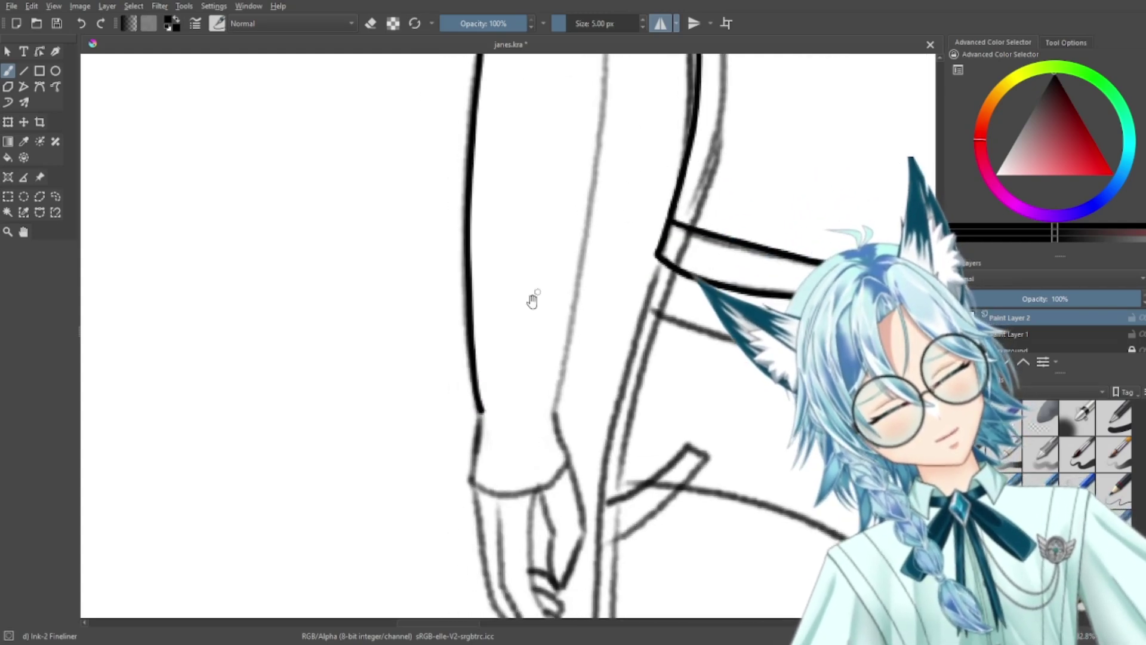
left_click_drag(616, 356, 652, 201)
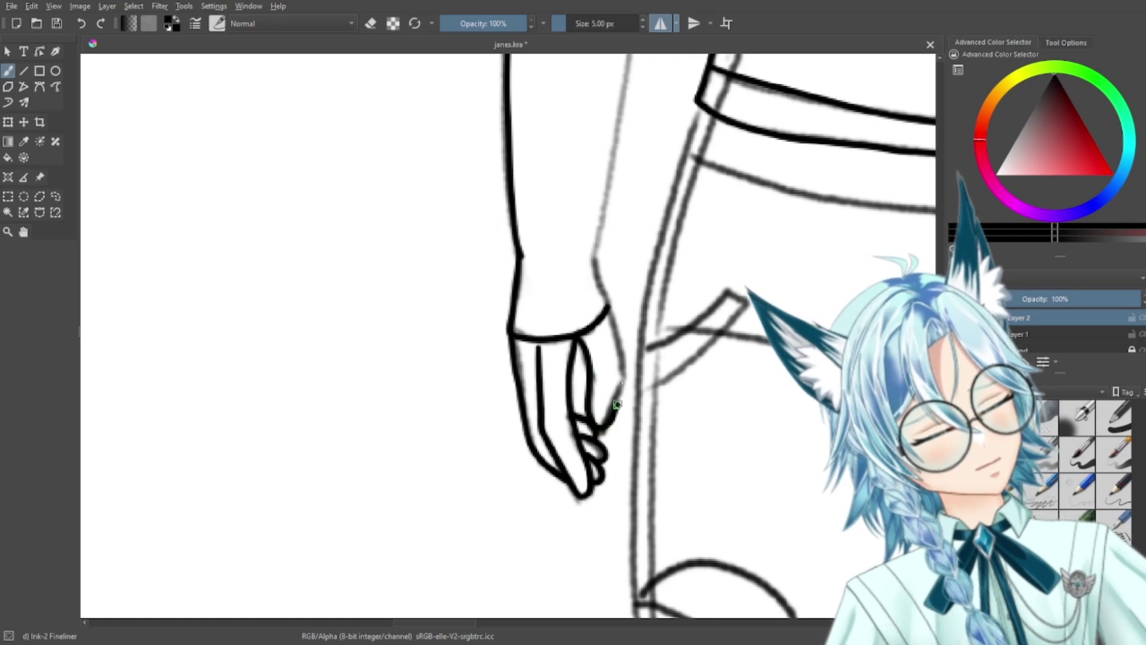
Step: Ink the inner forearm edge from the wrist up to the sleeve, redoing the first stroke
left_click_drag(630, 275, 595, 414)
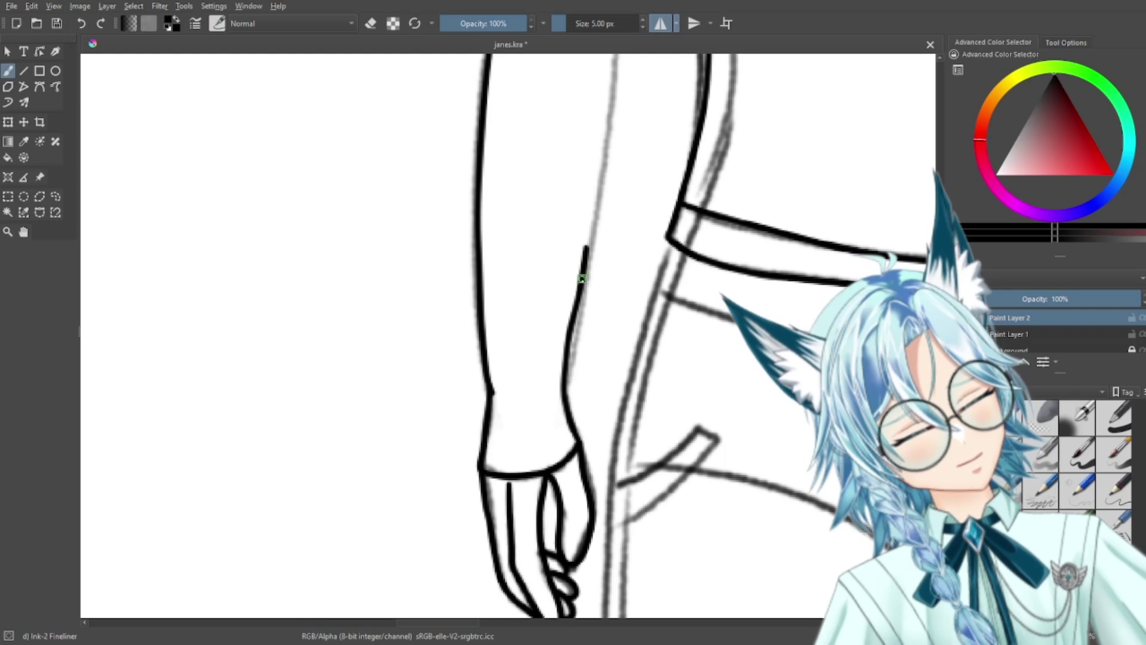
key("ctrl+z")
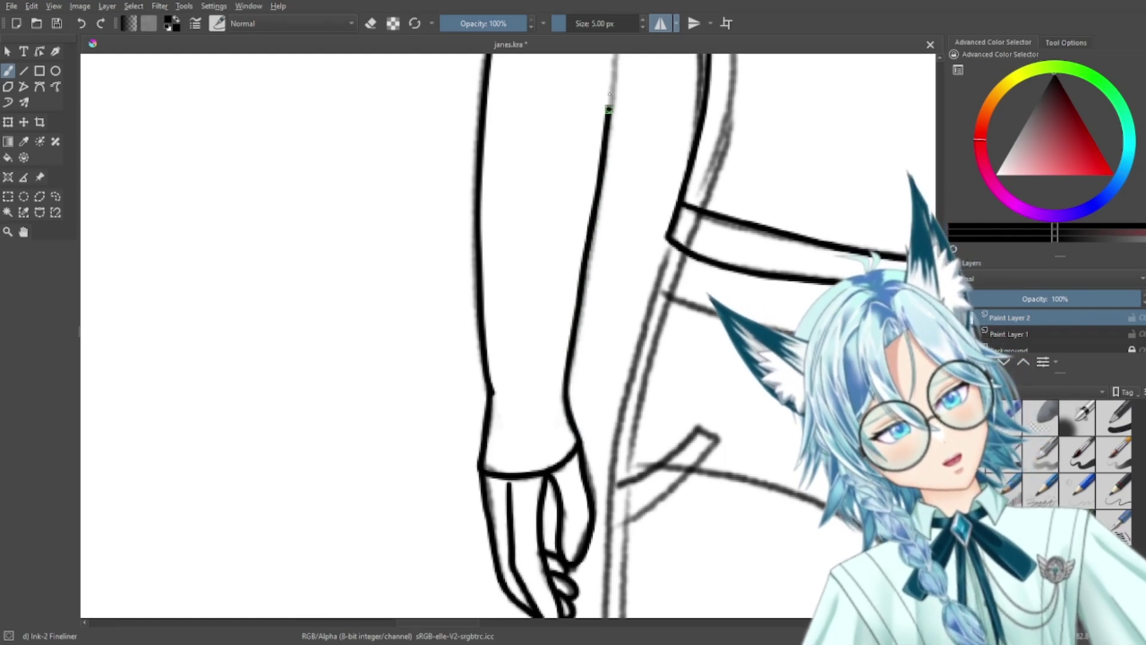
left_click_drag(652, 184, 536, 492)
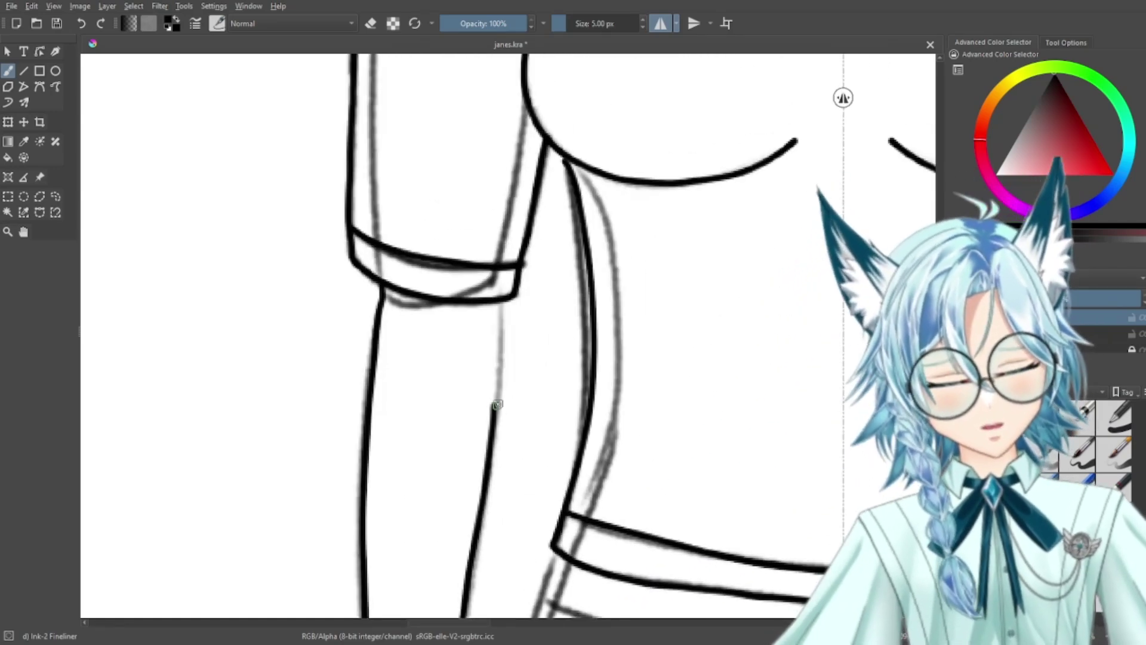
left_click_drag(493, 408, 500, 351)
Step: Erase short gaps along the curved wrist line to turn it into a dashed line
mouse_move(556, 440)
left_mouse_down()
mouse_move(571, 197)
mouse_move(601, 64)
left_mouse_up()
key("plus")
key("plus")
key("plus")
key("e")
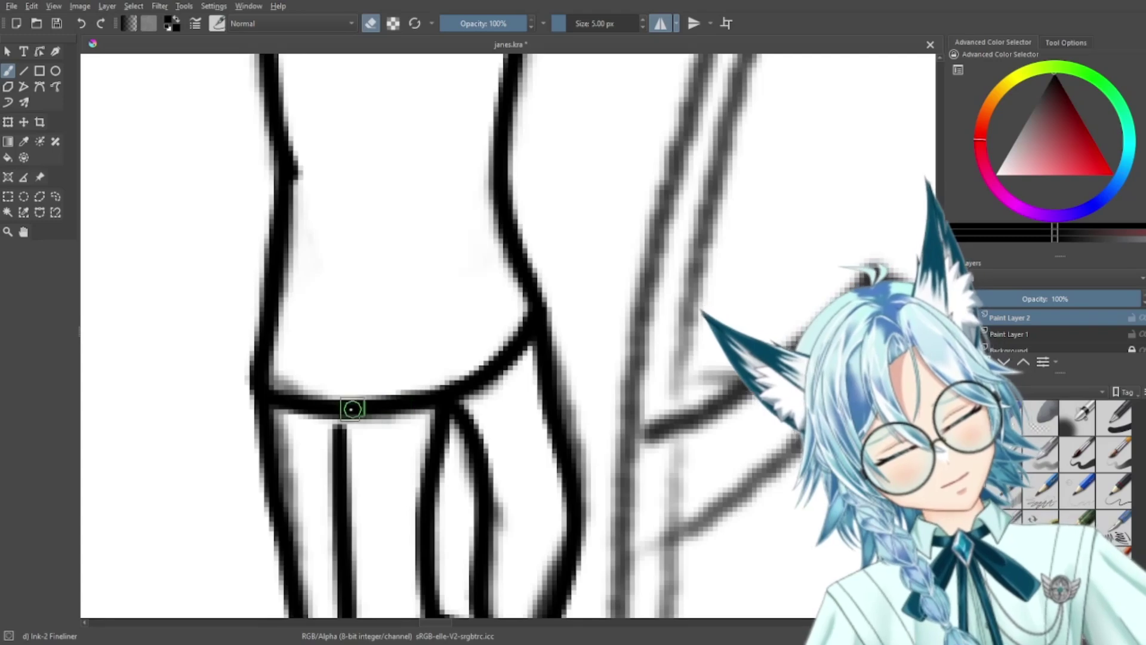
left_click_drag(292, 396, 295, 420)
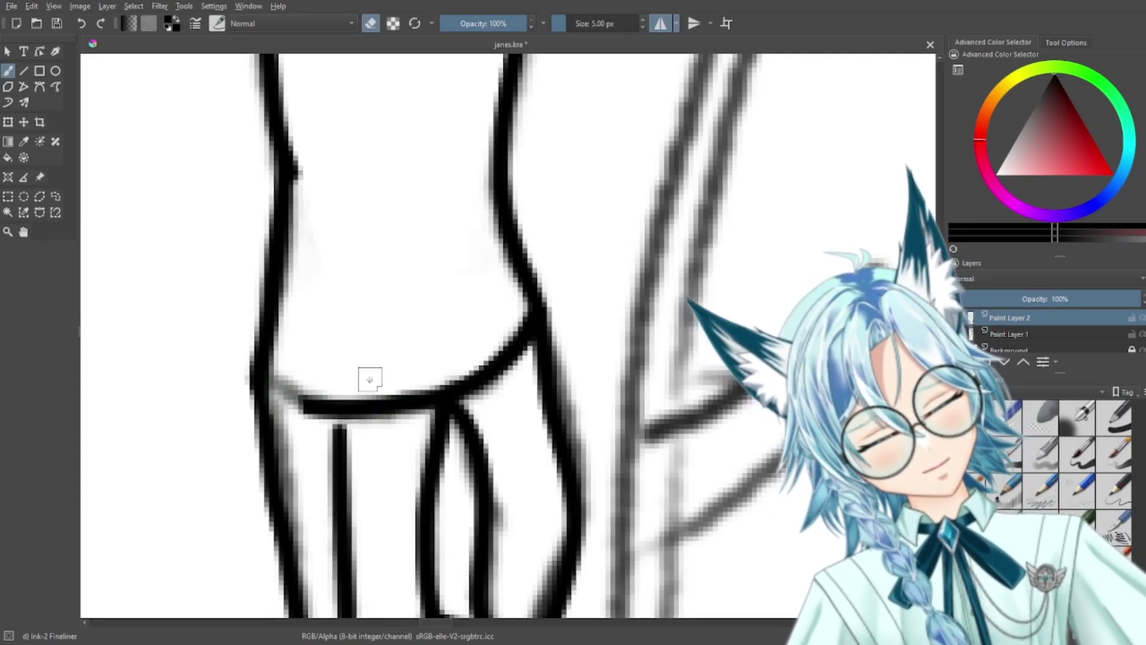
key("ctrl+z")
key("ctrl+z")
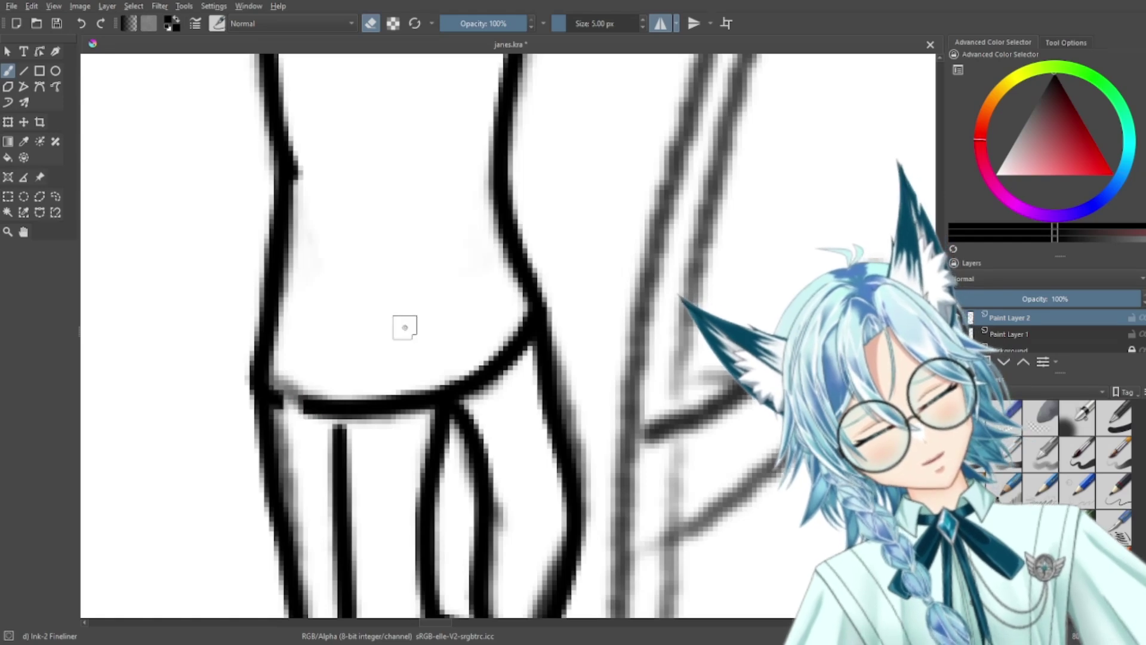
mouse_move(316, 395)
left_mouse_down()
mouse_move(311, 421)
mouse_move(296, 385)
left_mouse_up()
mouse_move(370, 394)
left_mouse_down()
mouse_move(424, 393)
mouse_move(513, 333)
mouse_move(479, 369)
mouse_move(464, 368)
mouse_move(488, 406)
mouse_move(511, 346)
left_mouse_up()
scroll(783, 98, "down", 6)
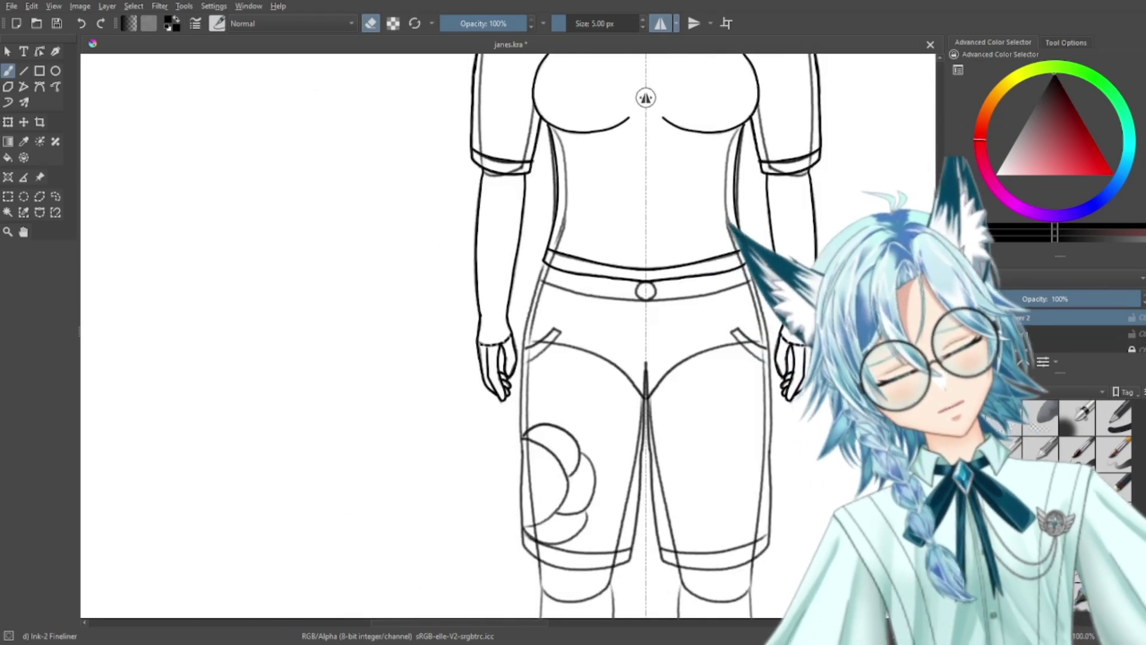
scroll(810, 304, "up", 10)
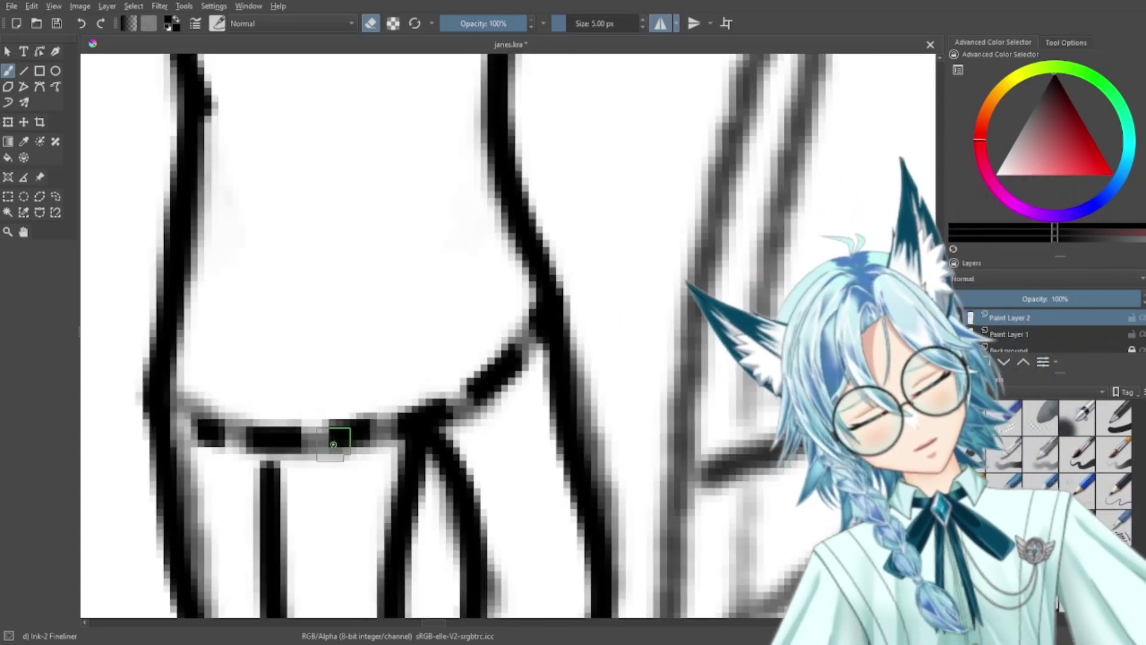
Step: Hide the sketch layer, clean up the gaps in the dashed wrist line and check the whole inked figure
scroll(342, 438, "down", 4)
left_click(957, 334)
scroll(510, 335, "down", 6)
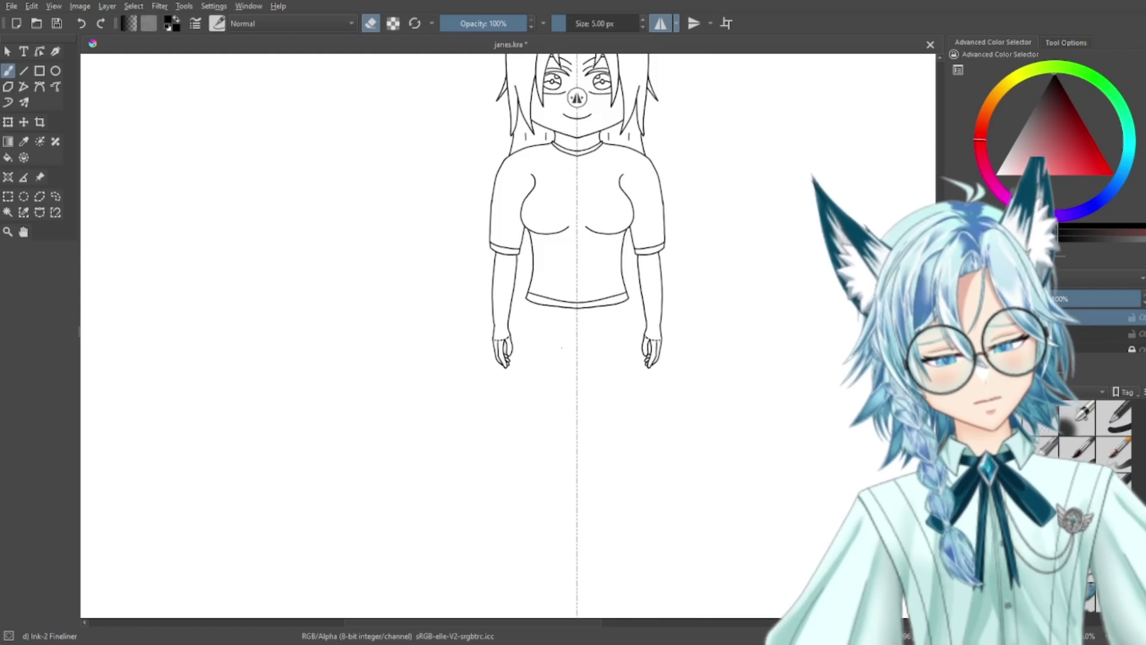
scroll(512, 340, "up", 1)
scroll(505, 352, "up", 6)
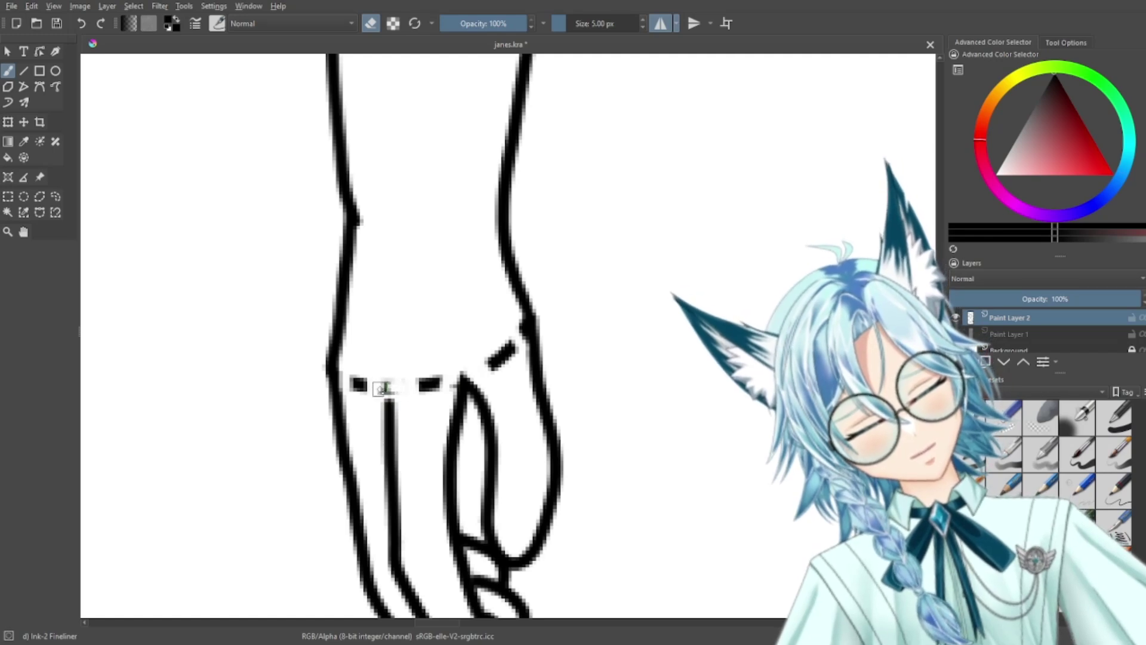
scroll(391, 386, "down", 6)
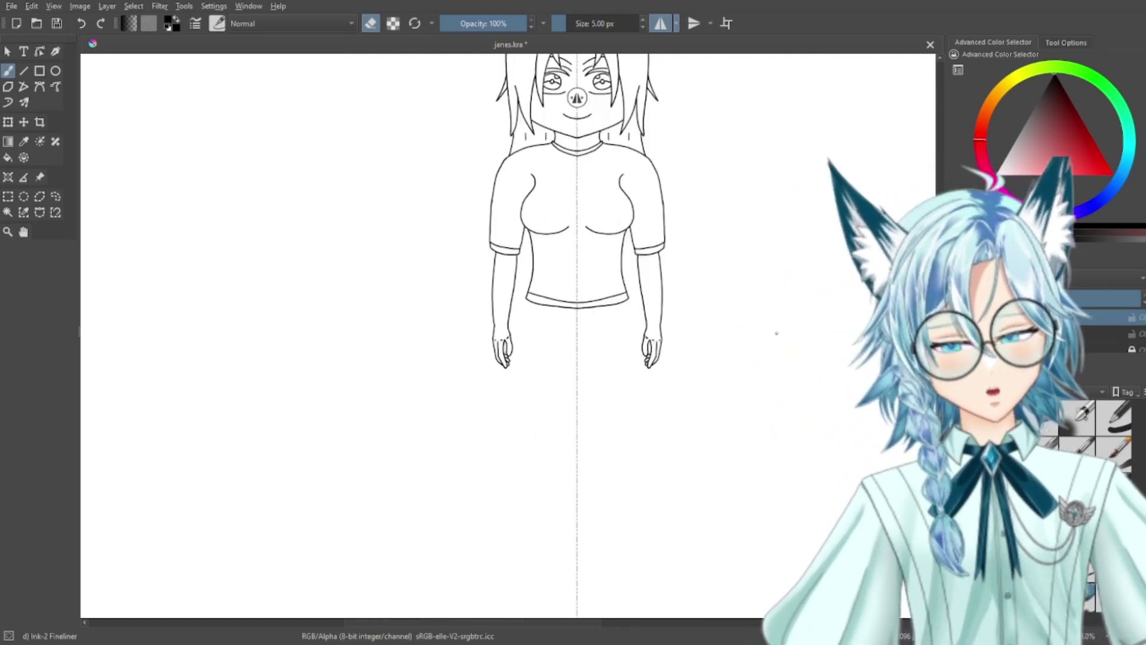
scroll(779, 335, "up", 2)
scroll(776, 338, "up", 3)
scroll(769, 352, "down", 5)
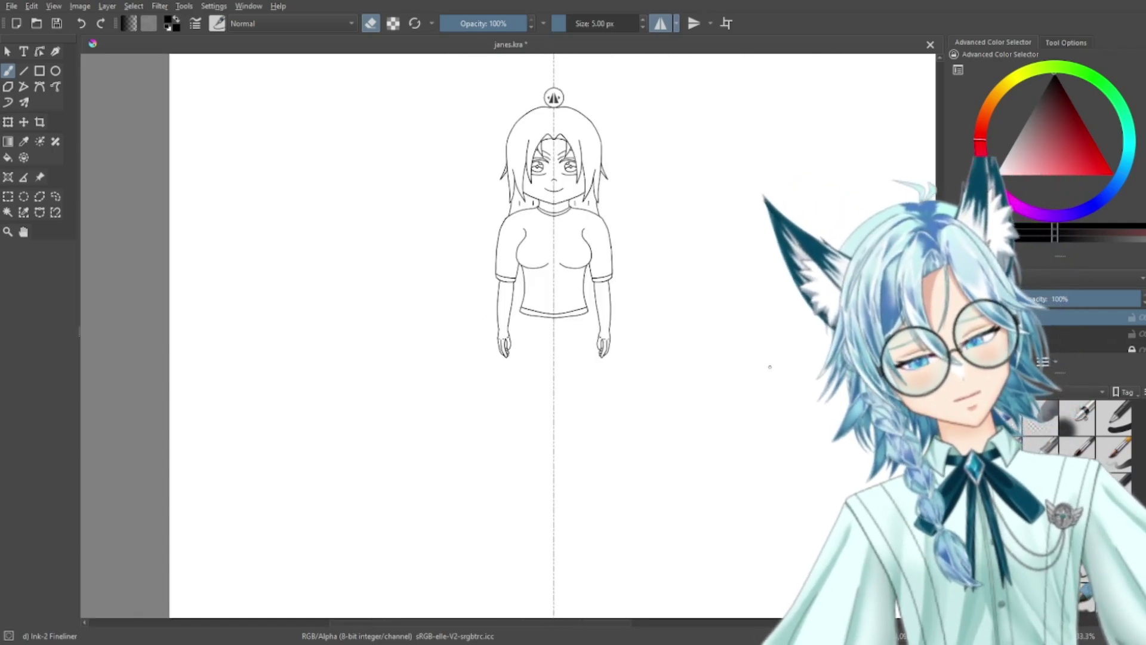
scroll(769, 366, "up", 4)
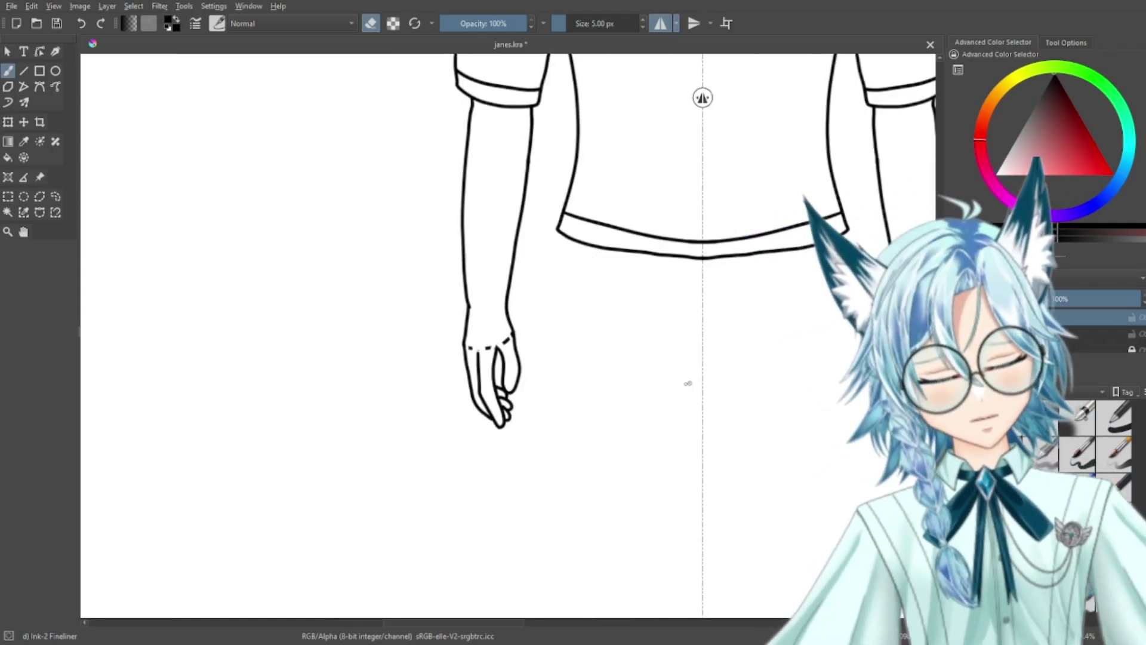
Step: Erase the remaining dashes of the curved wrist line and check the inked torso, arms and hands
scroll(489, 358, "up", 3)
mouse_move(459, 365)
left_mouse_down()
mouse_move(467, 362)
mouse_move(435, 362)
left_mouse_up()
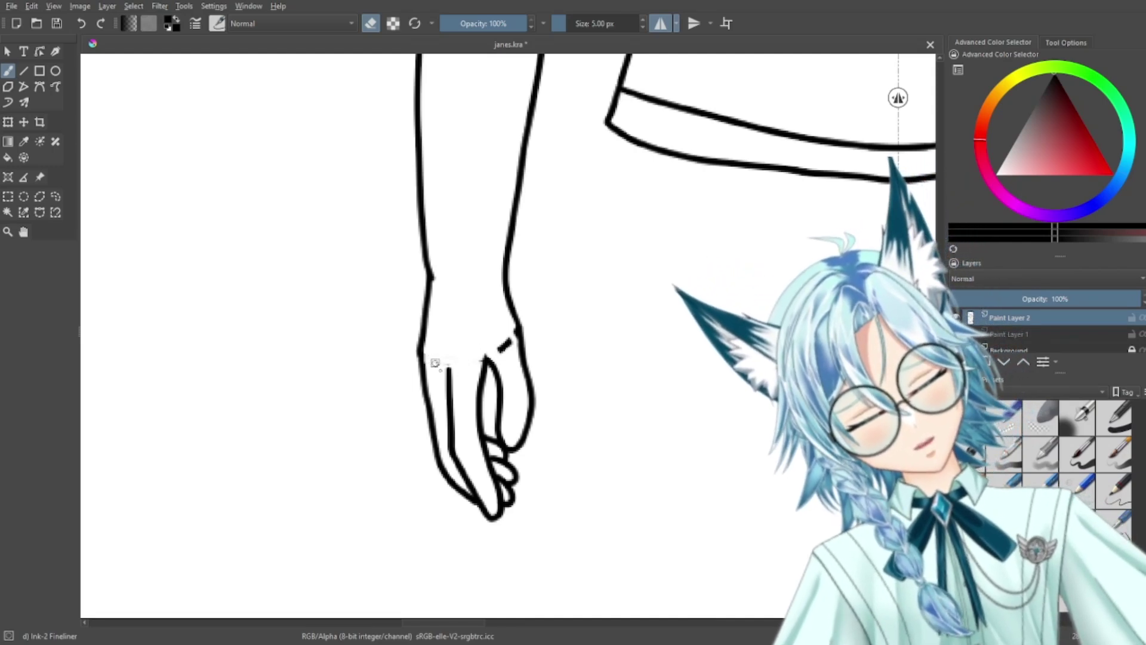
mouse_move(503, 343)
left_mouse_down()
mouse_move(512, 332)
mouse_move(502, 350)
left_mouse_up()
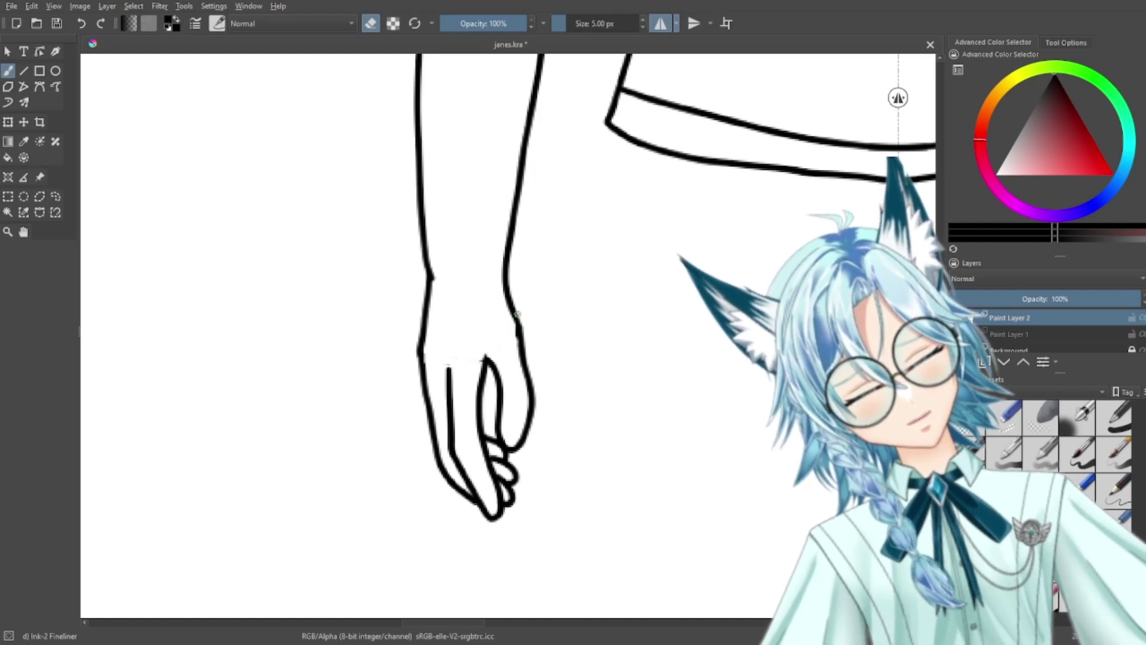
scroll(517, 313, "down", 5)
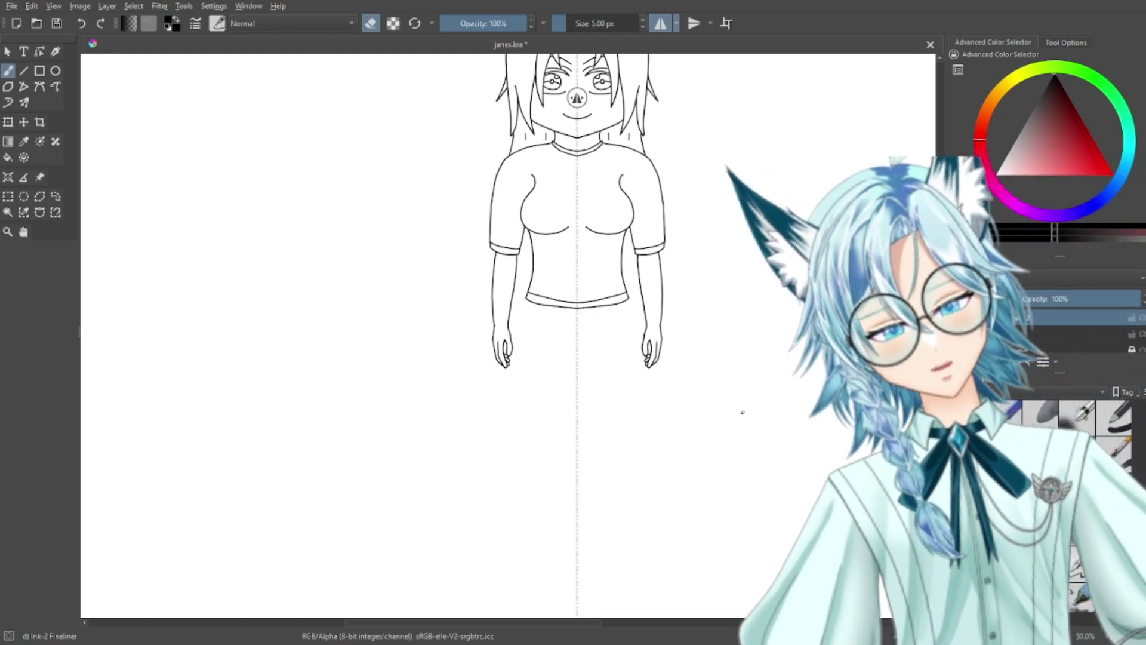
key("ctrl+minus")
key("ctrl+minus")
key("ctrl+minus")
key("ctrl+plus")
key("ctrl+plus")
key("ctrl+plus")
key("ctrl+plus")
key("ctrl+plus")
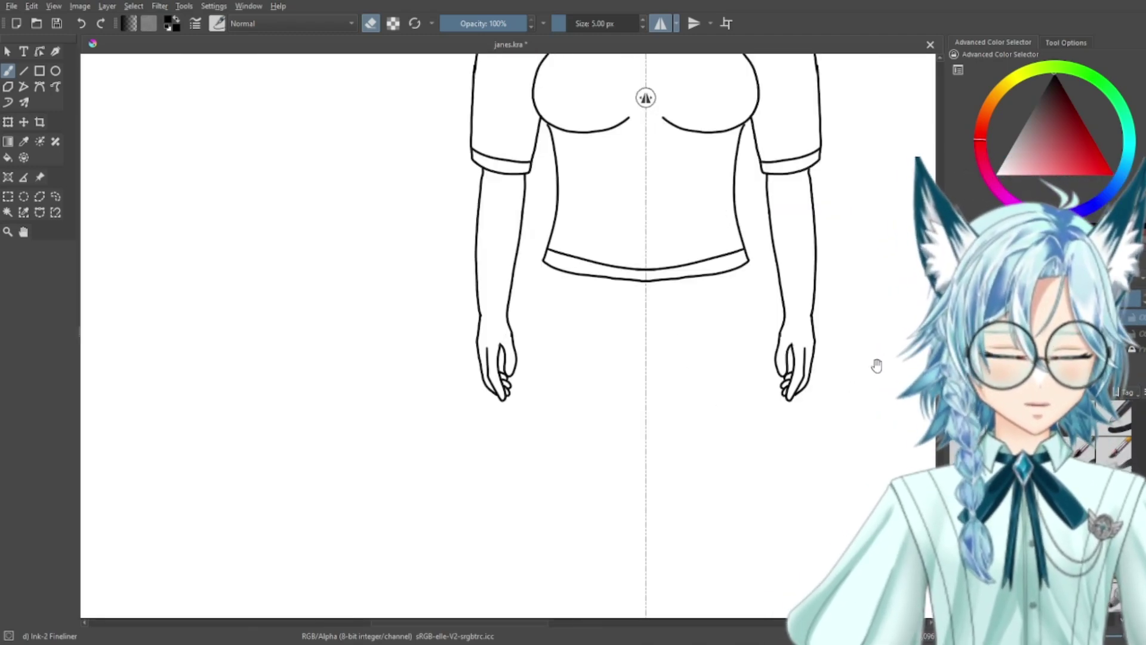
Step: Show the sketch layer and ink the shorts' waistband, round button and outer side edges
scroll(801, 484, "down", 3)
scroll(806, 355, "down", 2)
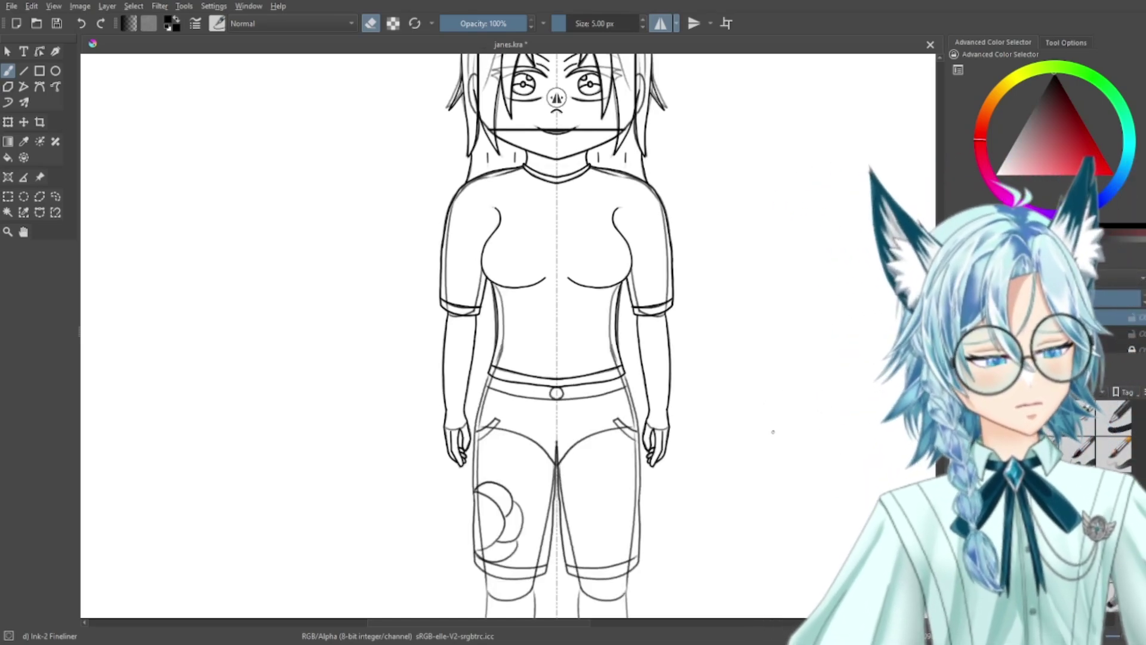
scroll(773, 454, "down", 2)
scroll(788, 402, "up", 3)
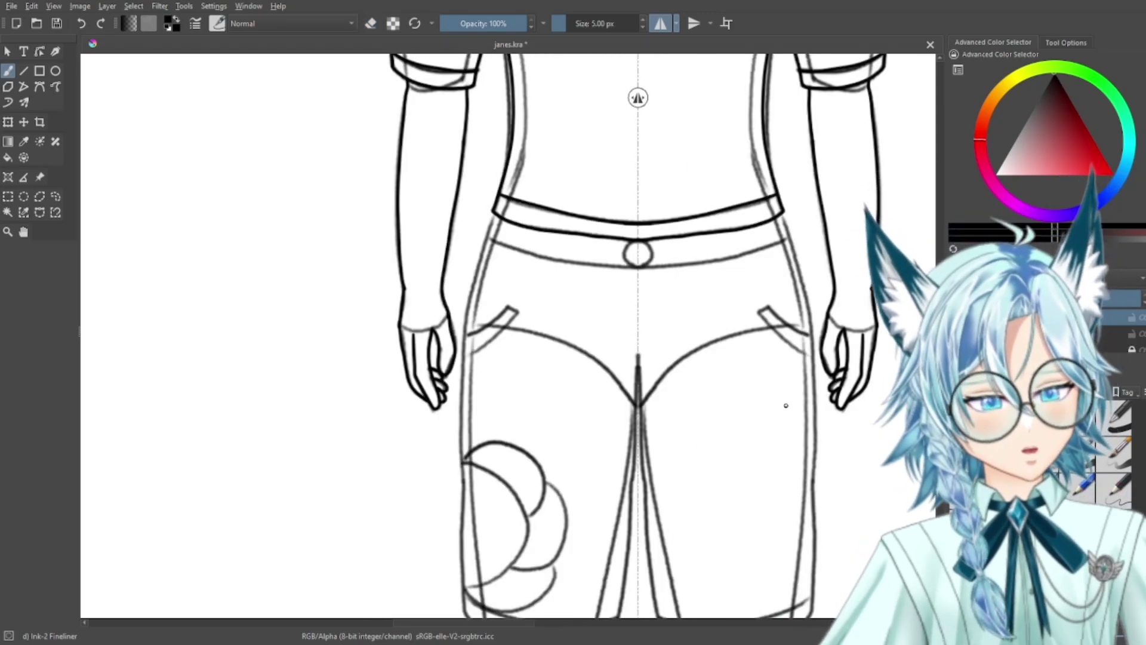
left_click_drag(703, 330, 673, 243)
mouse_move(457, 149)
left_mouse_down()
mouse_move(618, 184)
mouse_move(608, 154)
mouse_move(597, 171)
mouse_move(606, 154)
left_mouse_up()
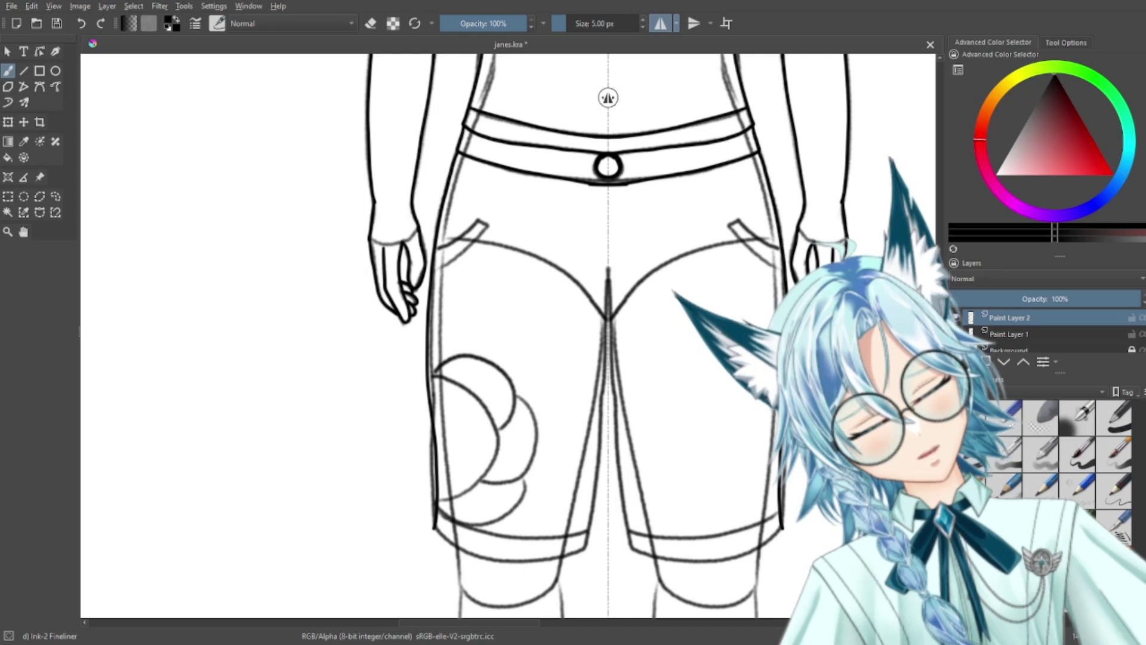
Step: Ink the shorts' inner leg edges, curved hems and cuff lines, and hide the sketch layer to check them
left_click_drag(759, 458, 752, 342)
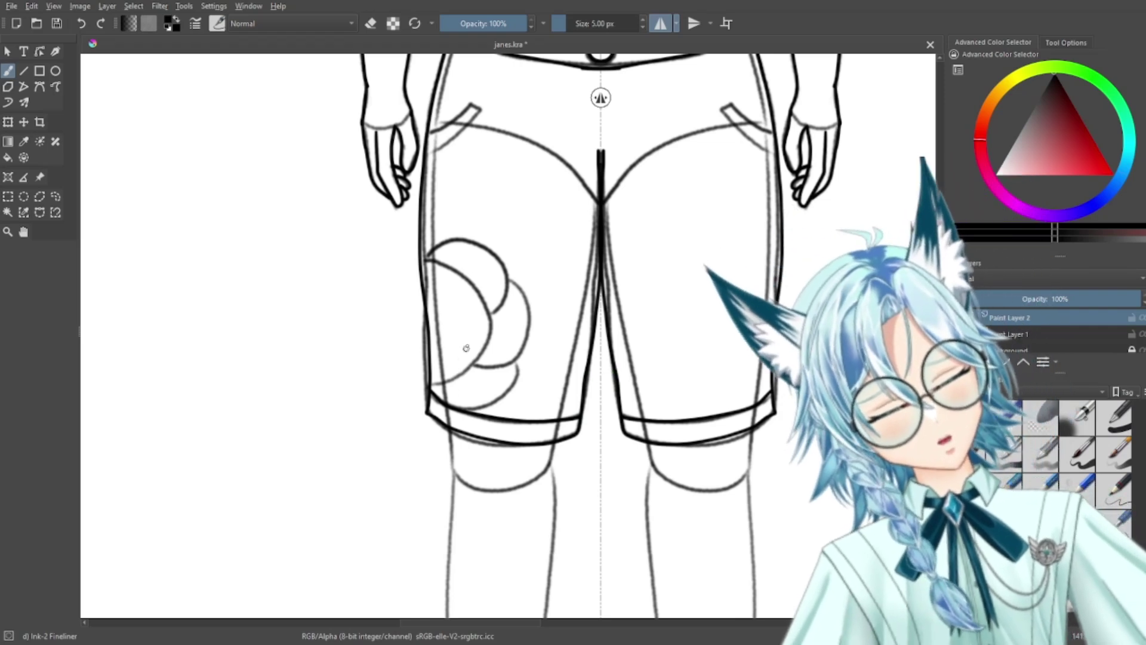
left_click(957, 334)
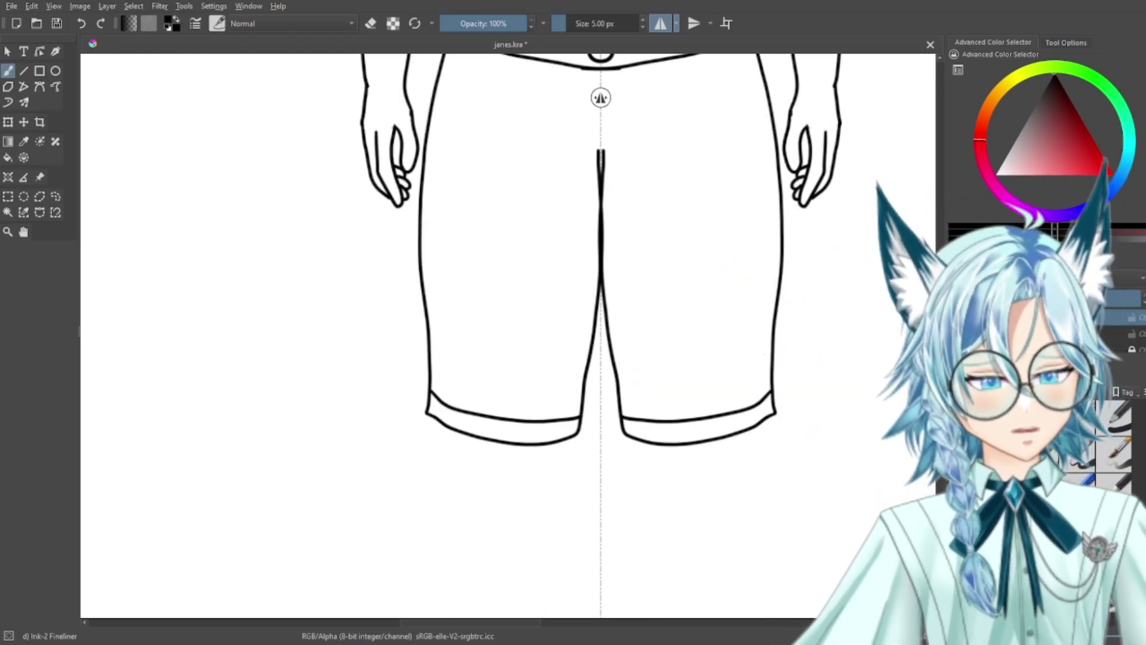
key("ctrl+minus")
key("ctrl+minus")
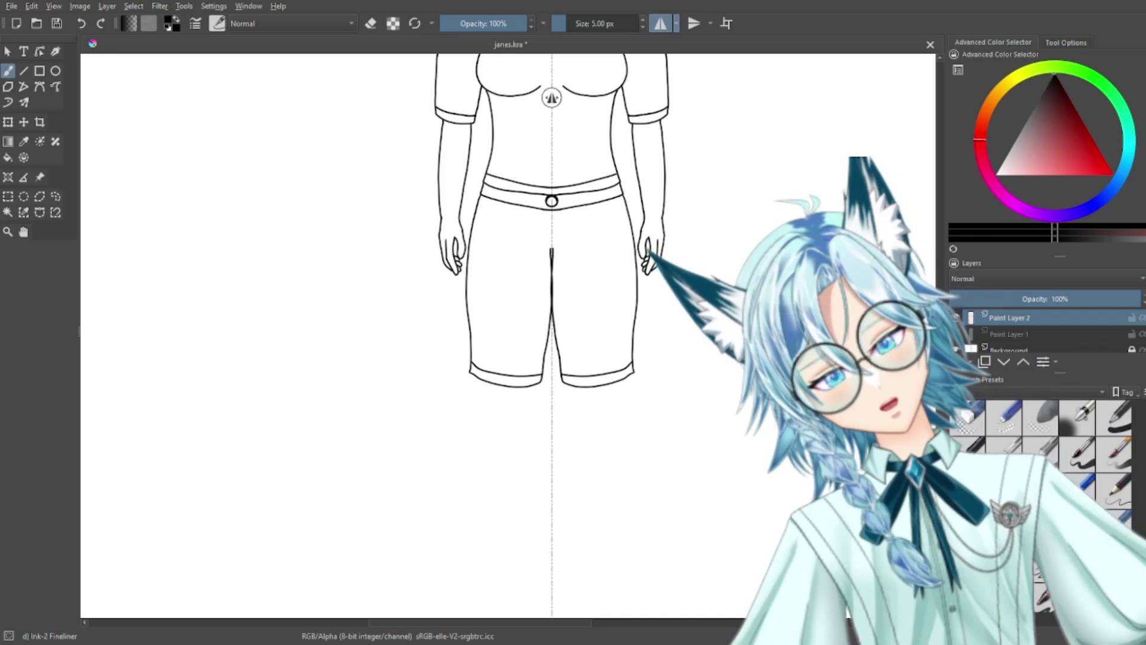
Step: Show the sketch layer and try inking the flower's round centre and petals on the shorts with mirroring on
key("plus")
key("plus")
key("plus")
left_click(957, 334)
key("ctrl+plus")
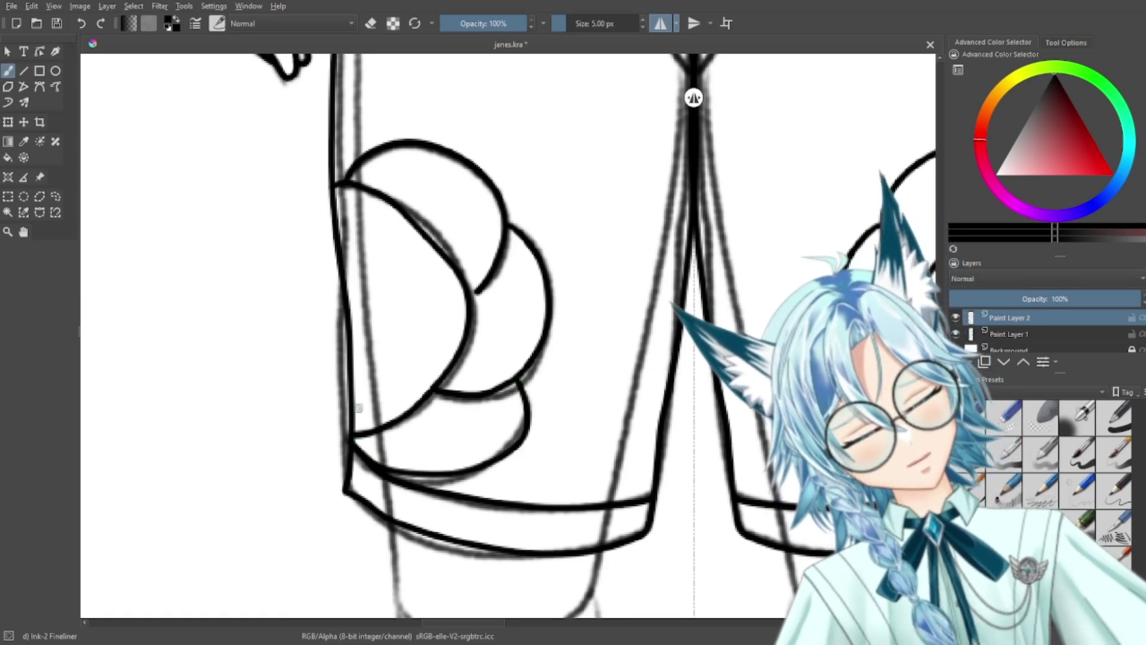
key("ctrl+minus")
key("ctrl+minus")
key("ctrl+minus")
key("ctrl+minus")
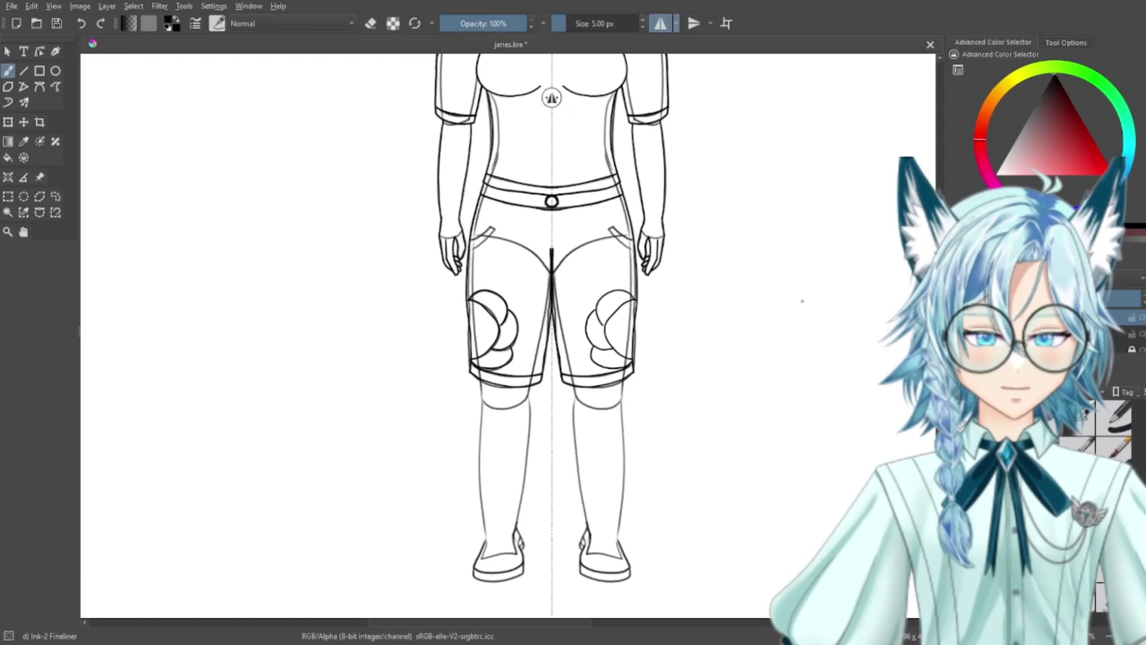
Step: Undo the mirrored flower strokes and the cuff lines on the shorts
key("minus")
key("plus")
key("plus")
key("plus")
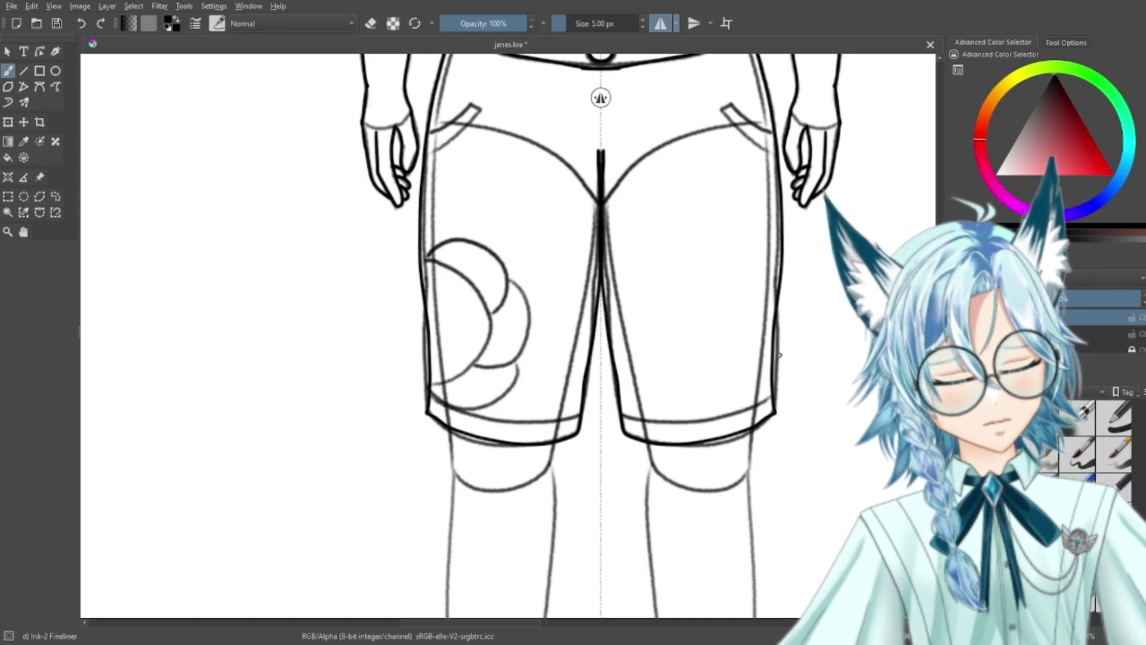
Step: Hide the sketch layer and ink a curved cuff line just above each hem of the shorts, mirrored on both legs
mouse_move(816, 323)
left_mouse_down()
mouse_move(791, 440)
mouse_move(792, 429)
left_mouse_up()
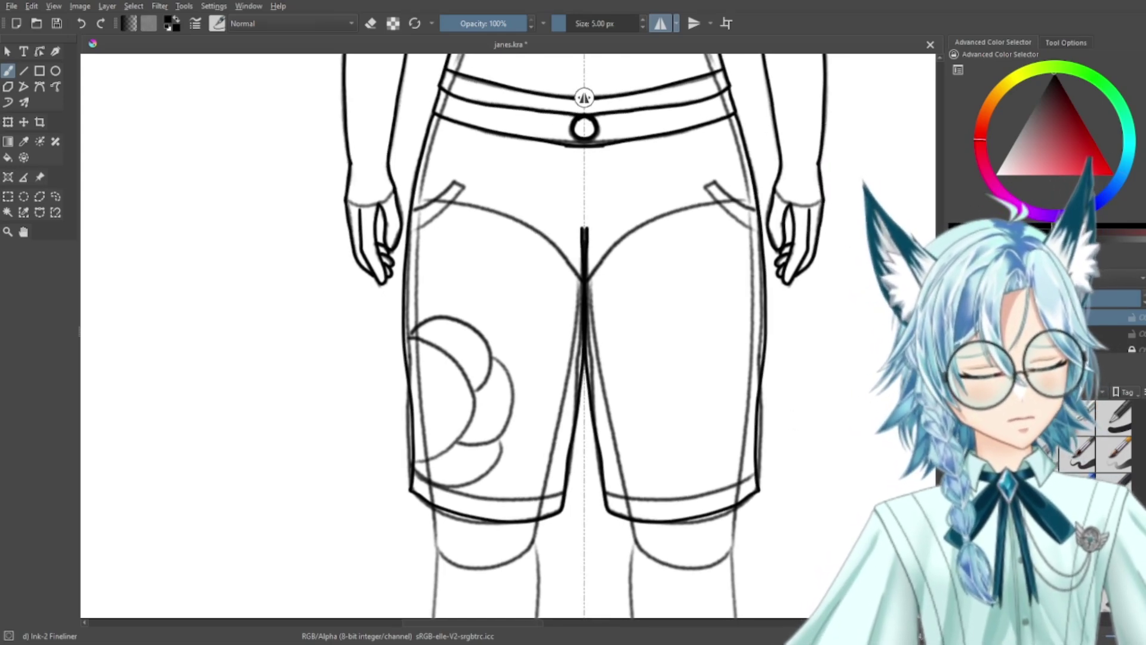
left_click(957, 333)
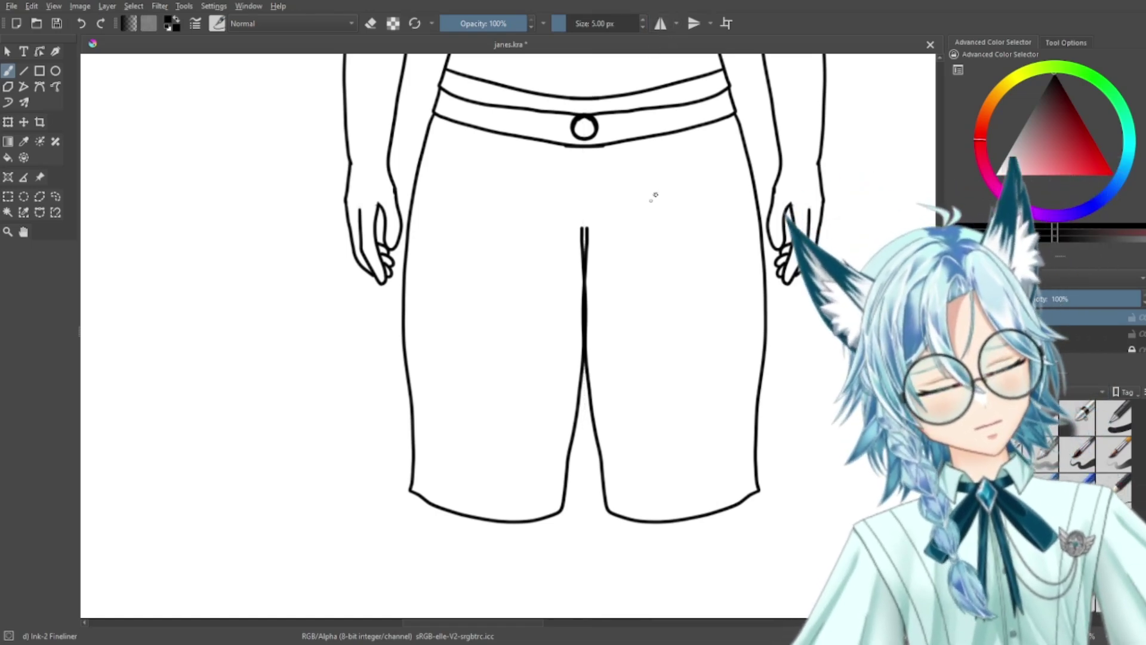
key("ctrl+plus")
key("ctrl+plus")
key("ctrl+plus")
key("ctrl+plus")
left_click_drag(524, 448, 674, 114)
left_click_drag(567, 247, 524, 3)
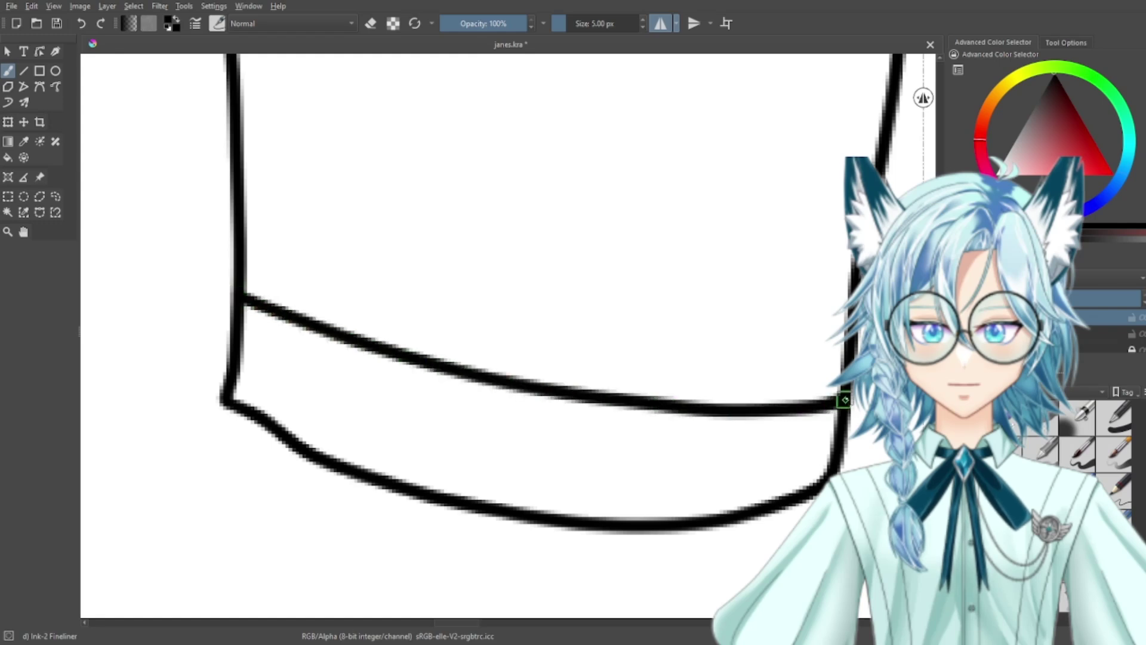
Step: Turn off mirroring and ink a half flower with a rounded centre and three petals on the outer edge of the left shorts leg
scroll(668, 236, "up", 5)
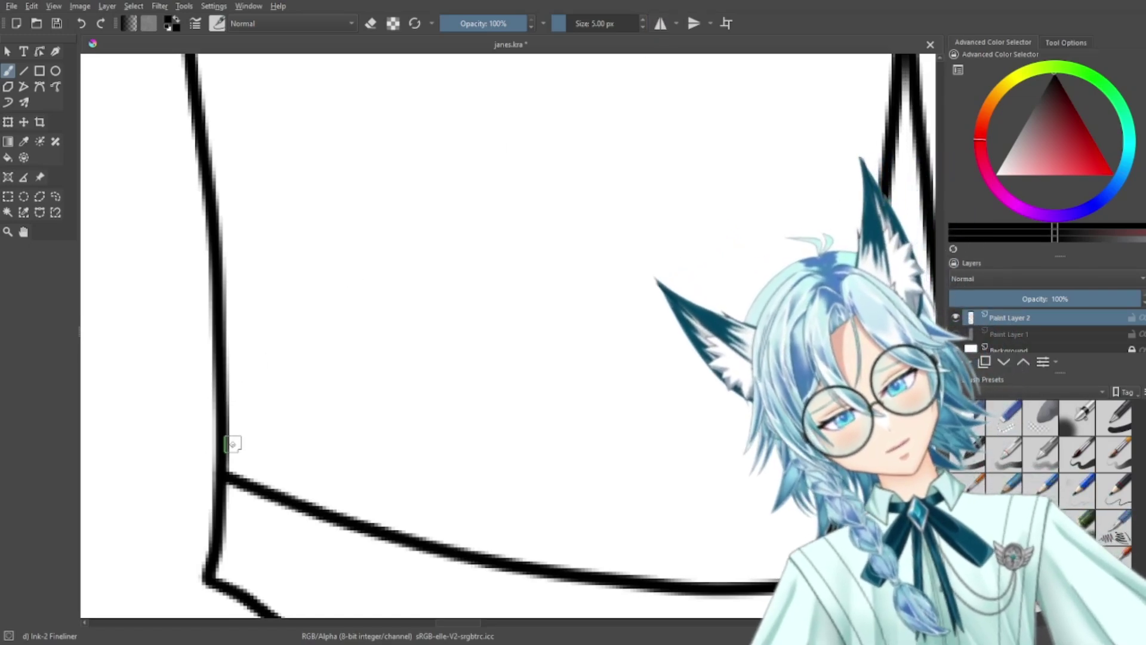
mouse_move(227, 470)
left_mouse_down()
mouse_move(336, 439)
mouse_move(429, 342)
mouse_move(442, 271)
mouse_move(428, 190)
mouse_move(350, 103)
mouse_move(272, 76)
mouse_move(199, 84)
left_mouse_up()
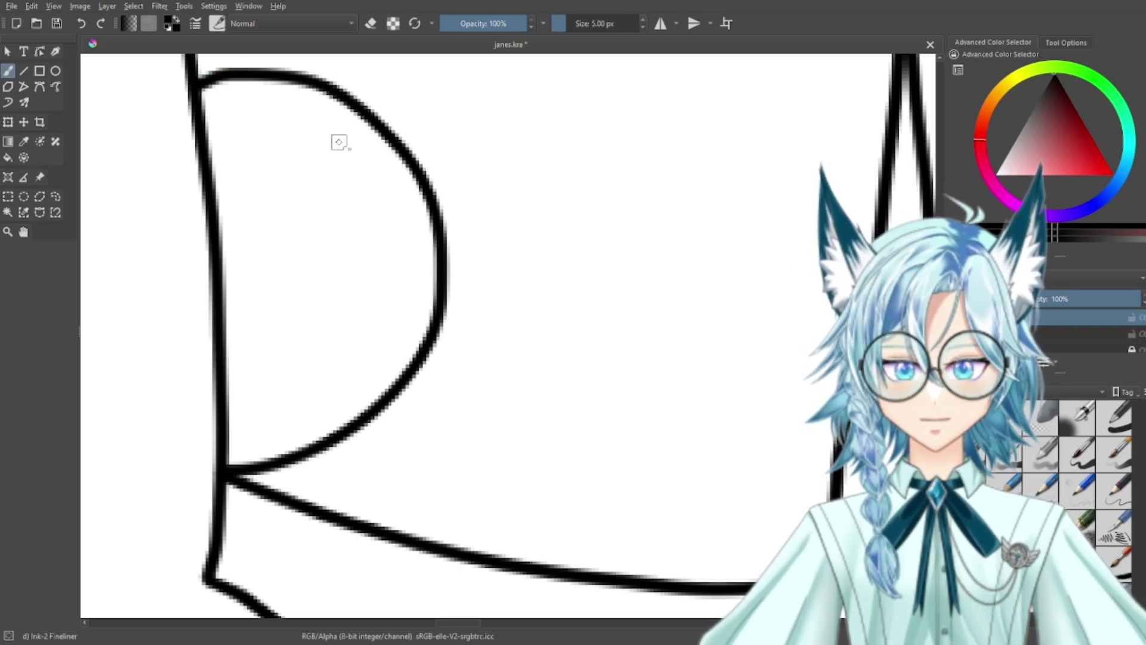
left_click_drag(443, 297, 494, 384)
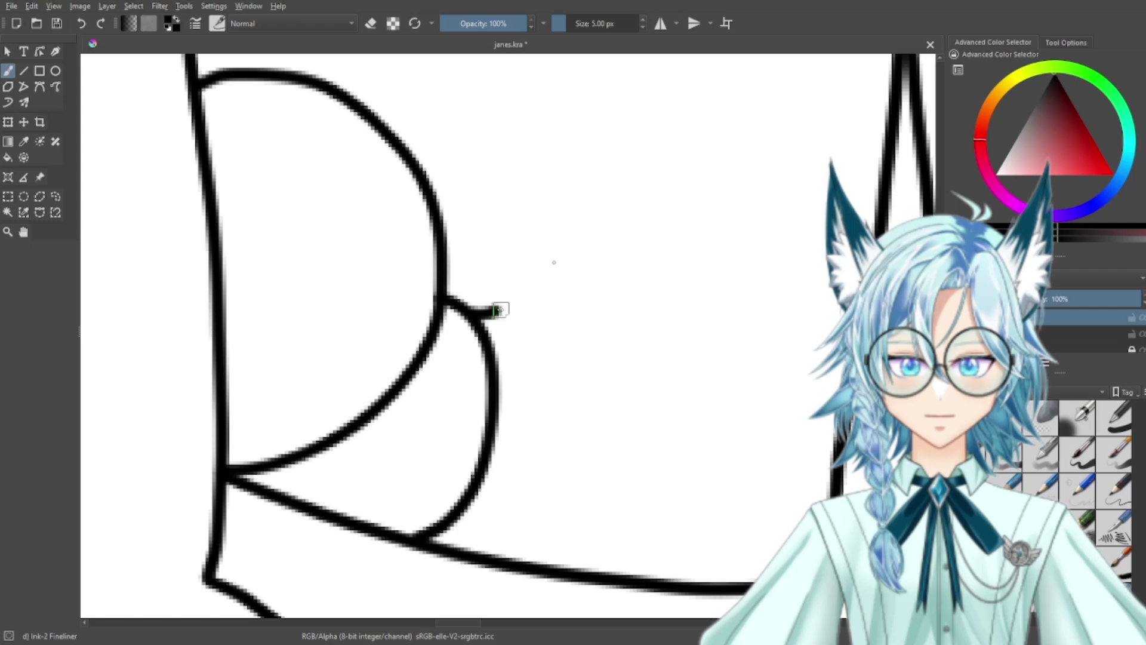
mouse_move(665, 227)
left_mouse_down()
mouse_move(665, 396)
mouse_move(648, 498)
left_mouse_up()
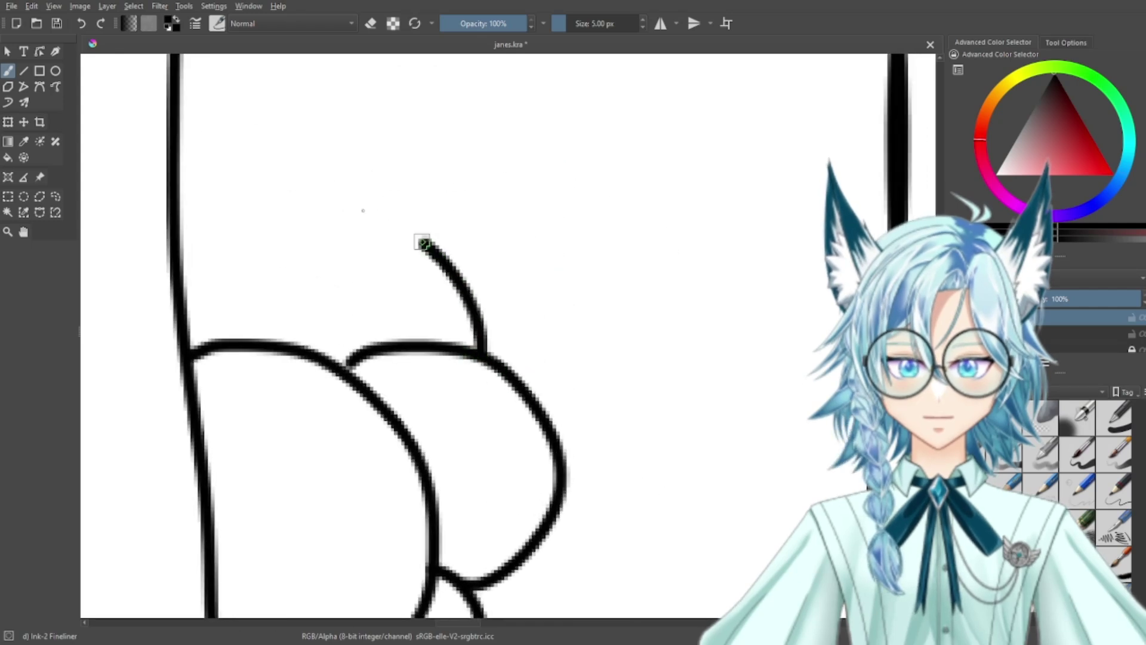
scroll(642, 257, "down", 6)
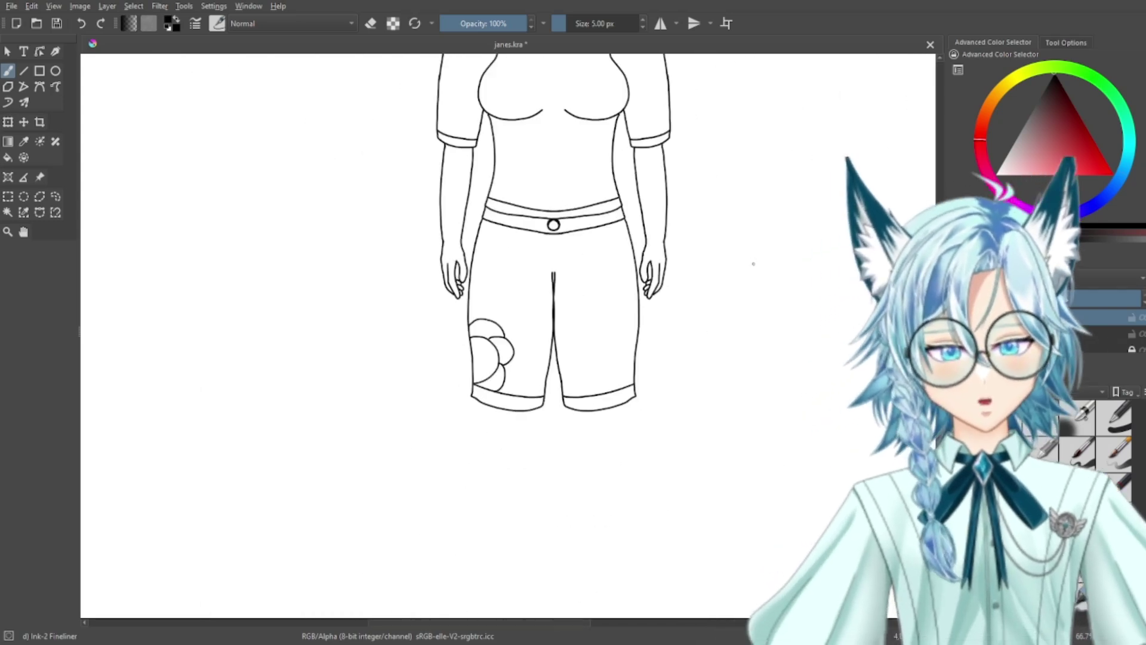
left_click_drag(745, 272, 733, 320)
key("ctrl+plus")
key("ctrl+minus")
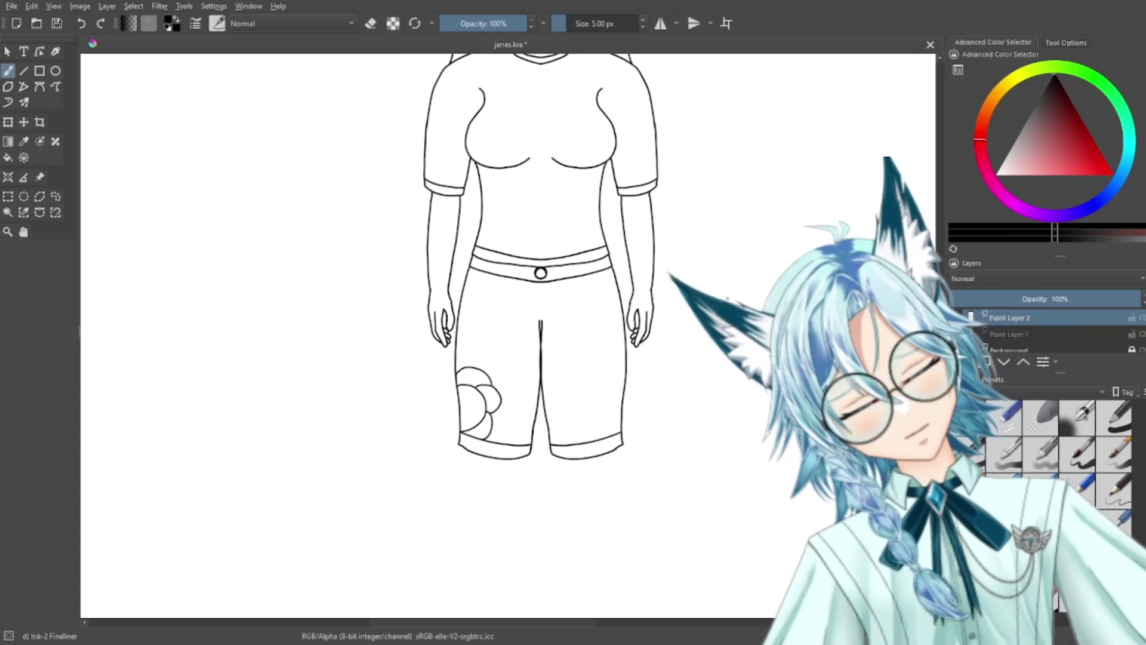
Step: Turn mirroring back on and ink a pointed pocket shape with a curved lower edge at each hip of the shorts
scroll(724, 353, "up", 3)
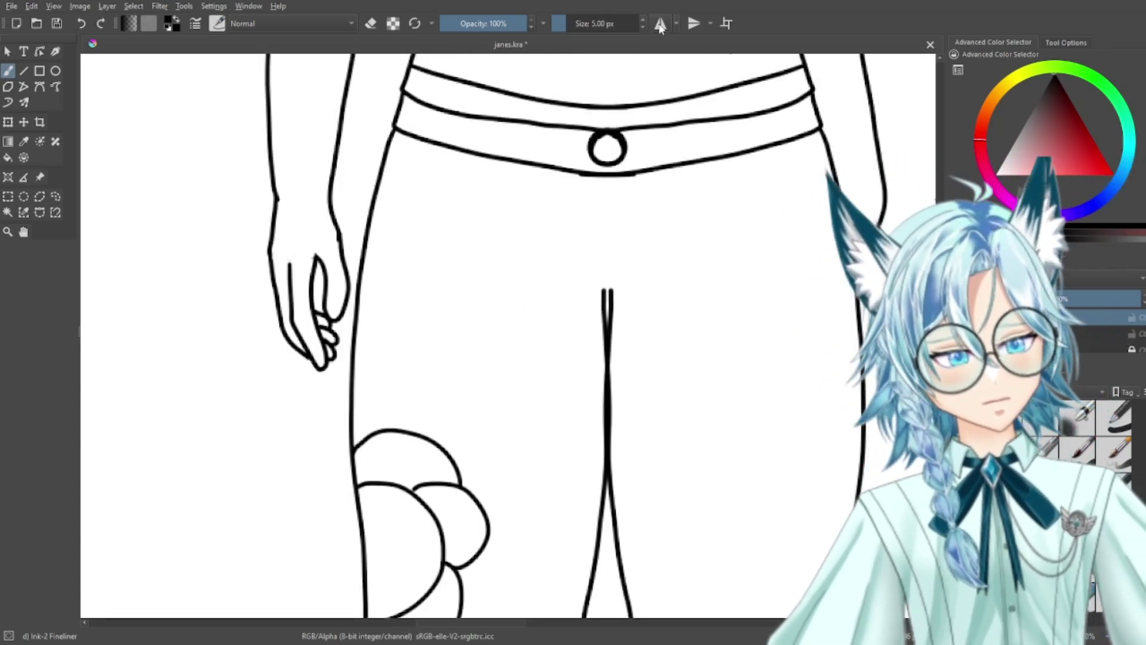
left_click(661, 24)
key("ctrl+plus")
key("ctrl+plus")
left_click_drag(539, 268, 464, 432)
mouse_move(133, 439)
left_mouse_down()
mouse_move(241, 365)
mouse_move(309, 271)
mouse_move(243, 224)
mouse_move(159, 245)
left_mouse_up()
key("ctrl+minus")
key("ctrl+minus")
key("ctrl+minus")
key("ctrl+minus")
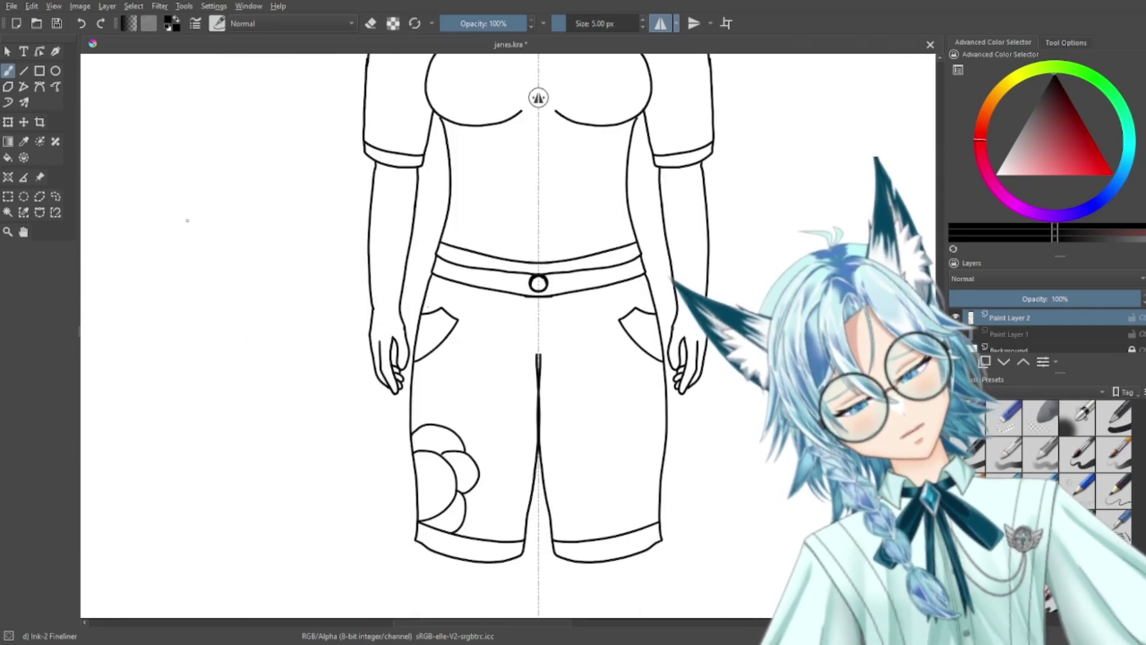
left_click_drag(761, 406, 750, 266)
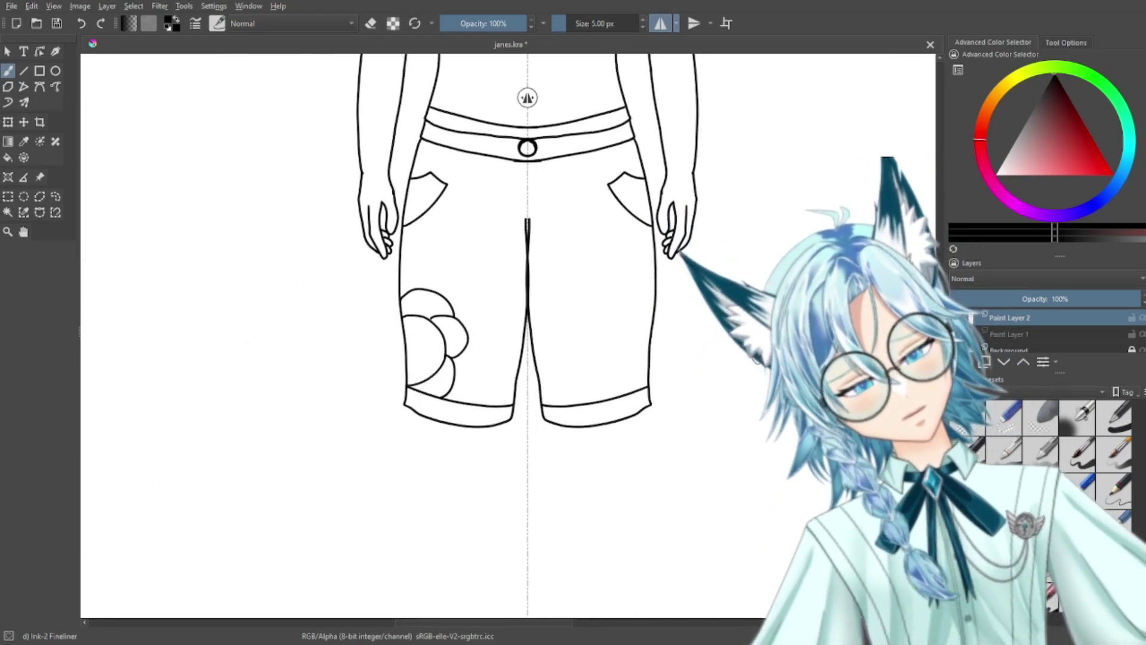
key("ctrl+minus")
key("ctrl+minus")
key("ctrl+minus")
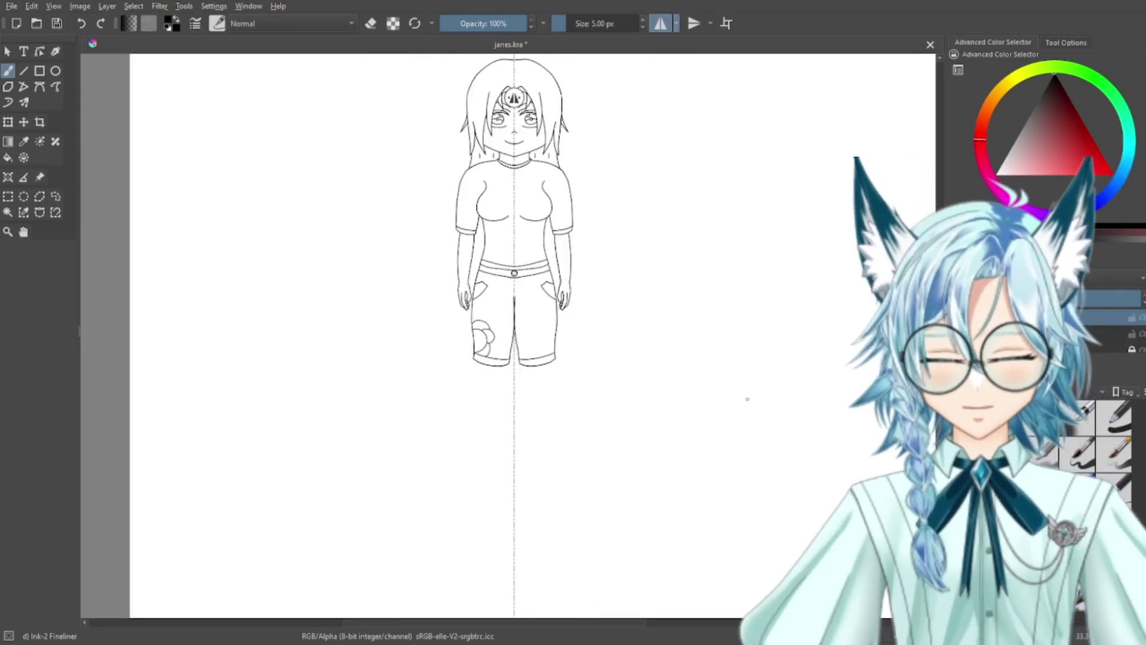
Step: Show the sketch layer and ink the outer and inner edges of both lower legs from the shorts to the ankles
key("plus")
key("plus")
key("plus")
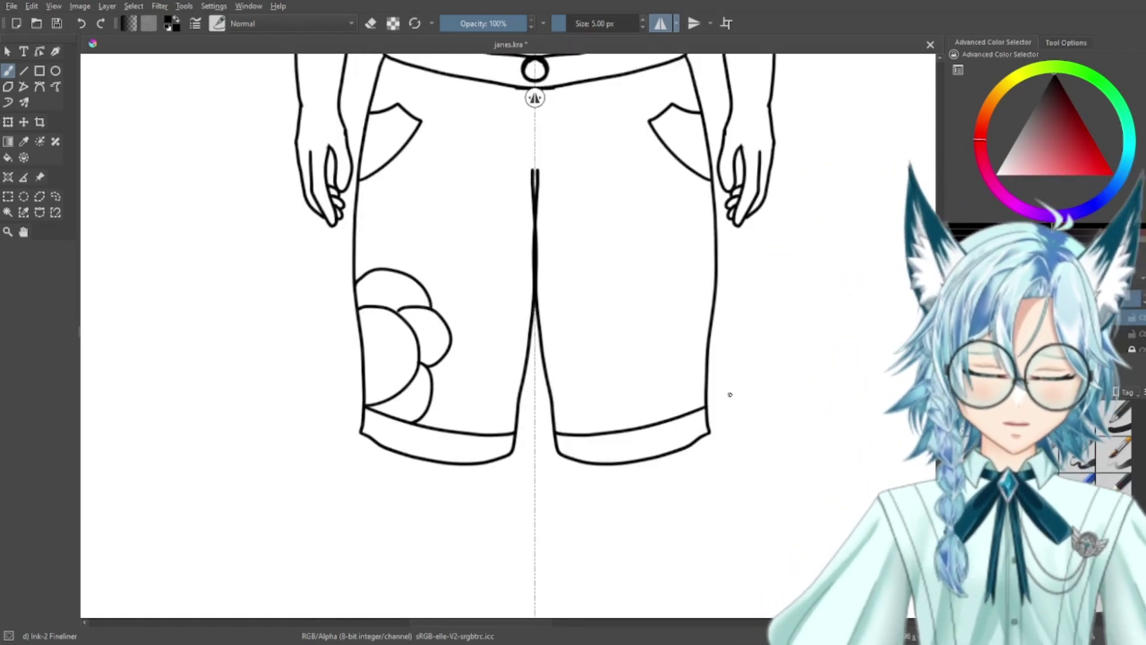
left_click(957, 333)
left_click_drag(792, 588, 801, 294)
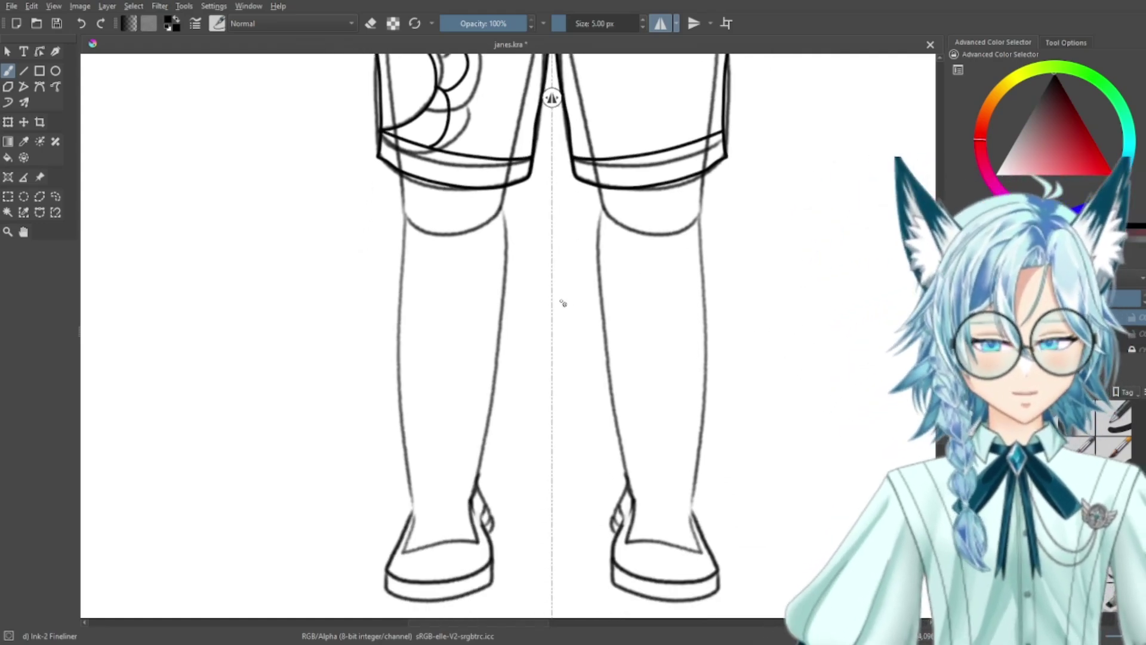
key("plus")
key("minus")
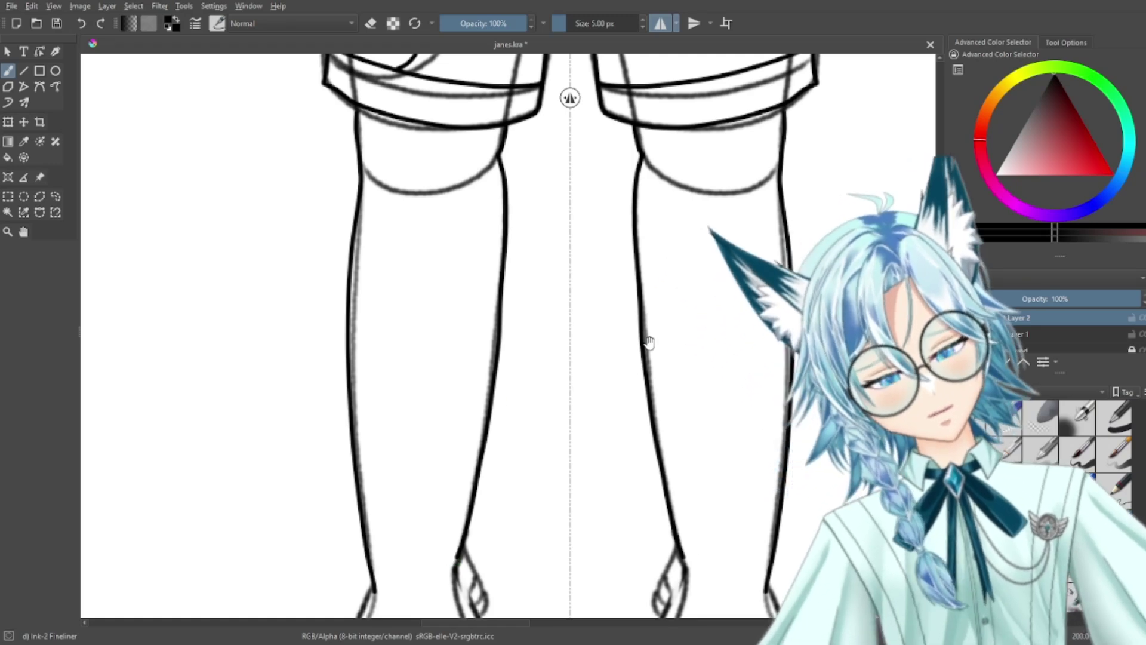
Step: Ink the mirrored shoes with their openings, rounded toes, small loops at the heel and thick soles
left_click_drag(648, 343, 746, 71)
scroll(485, 350, "up", 3)
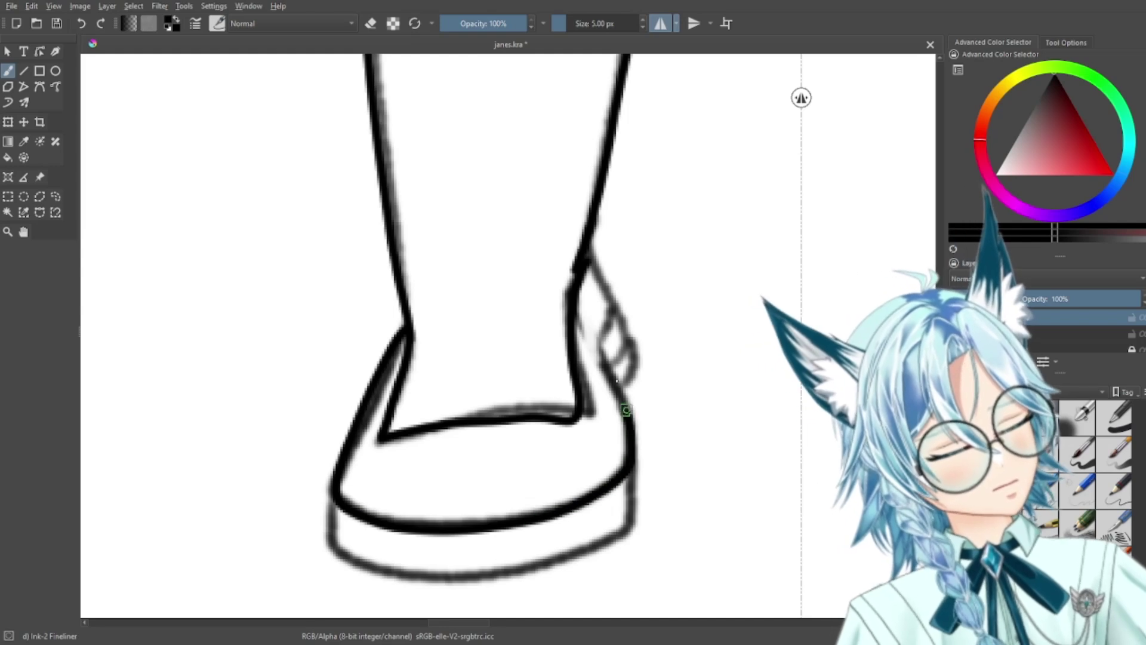
mouse_move(586, 250)
left_mouse_down()
mouse_move(635, 361)
mouse_move(610, 377)
left_mouse_up()
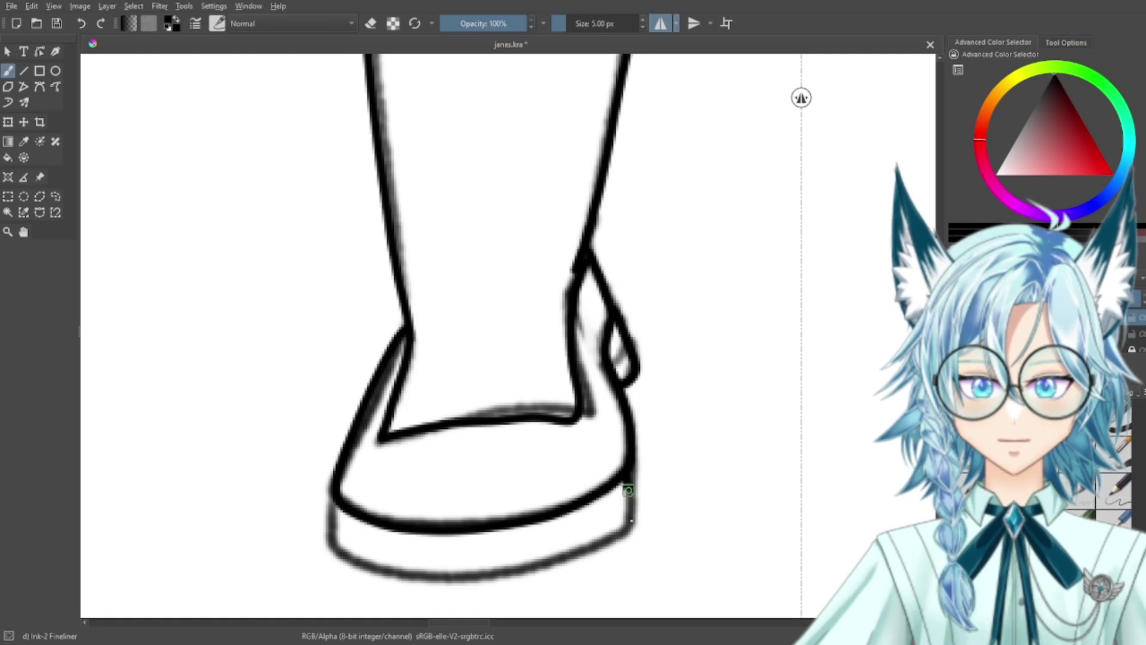
mouse_move(537, 558)
left_mouse_down()
mouse_move(404, 570)
mouse_move(351, 559)
mouse_move(335, 538)
left_mouse_up()
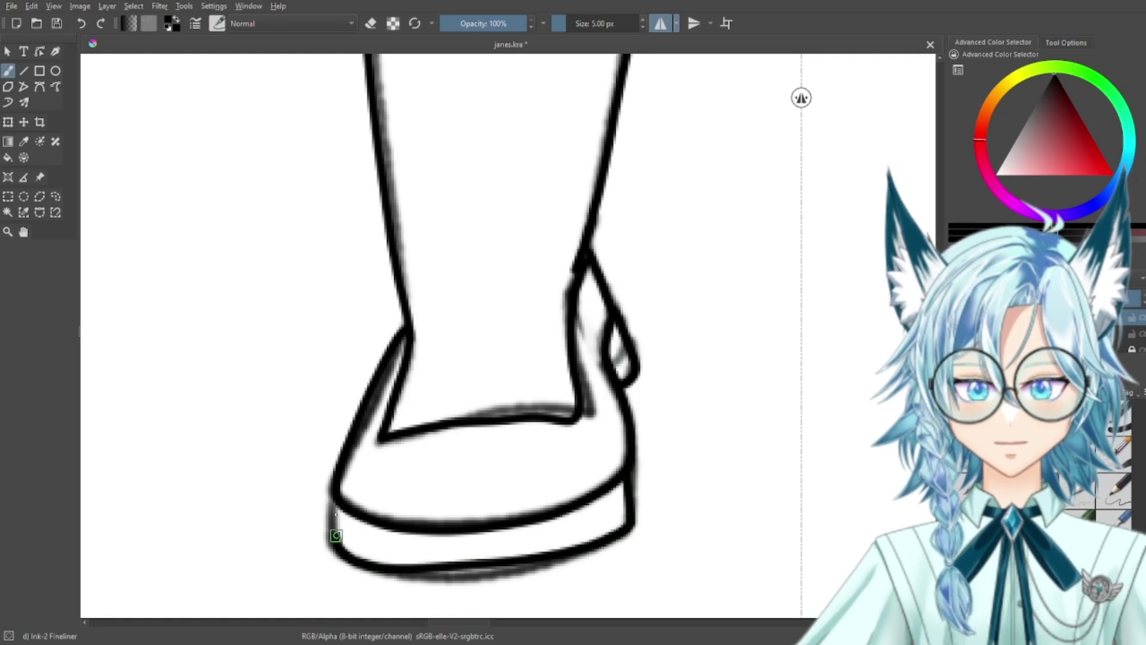
key("minus")
key("minus")
key("minus")
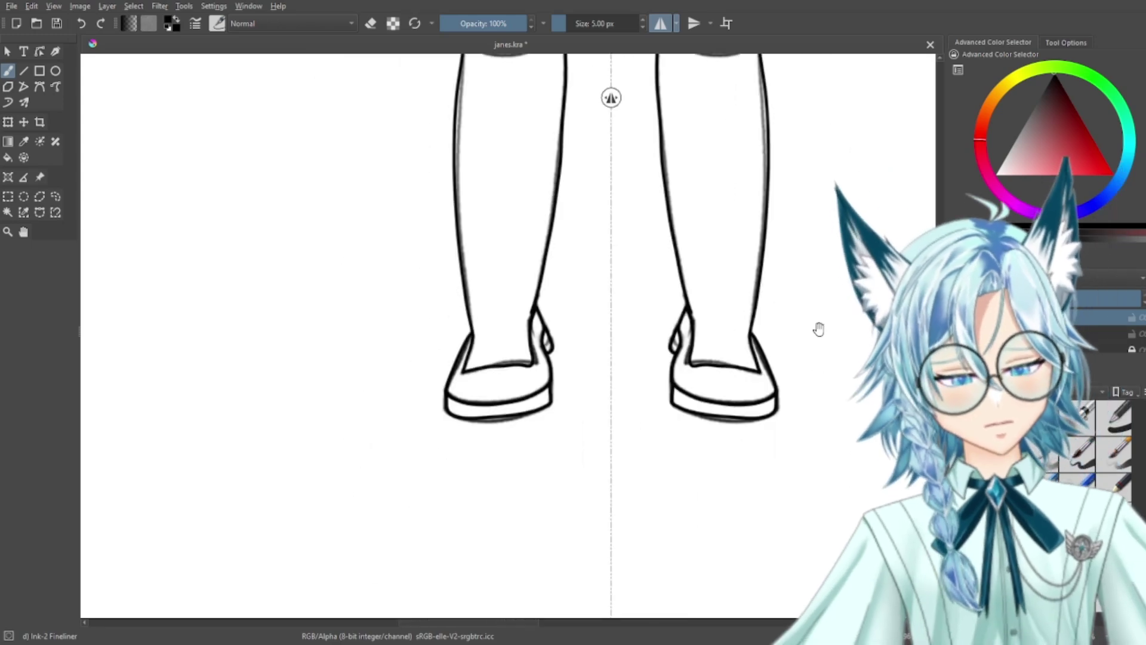
Step: Extend the mirrored outer leg lines up to the shorts' hem to close the gaps below it
left_click_drag(816, 330, 779, 499)
key("minus")
key("minus")
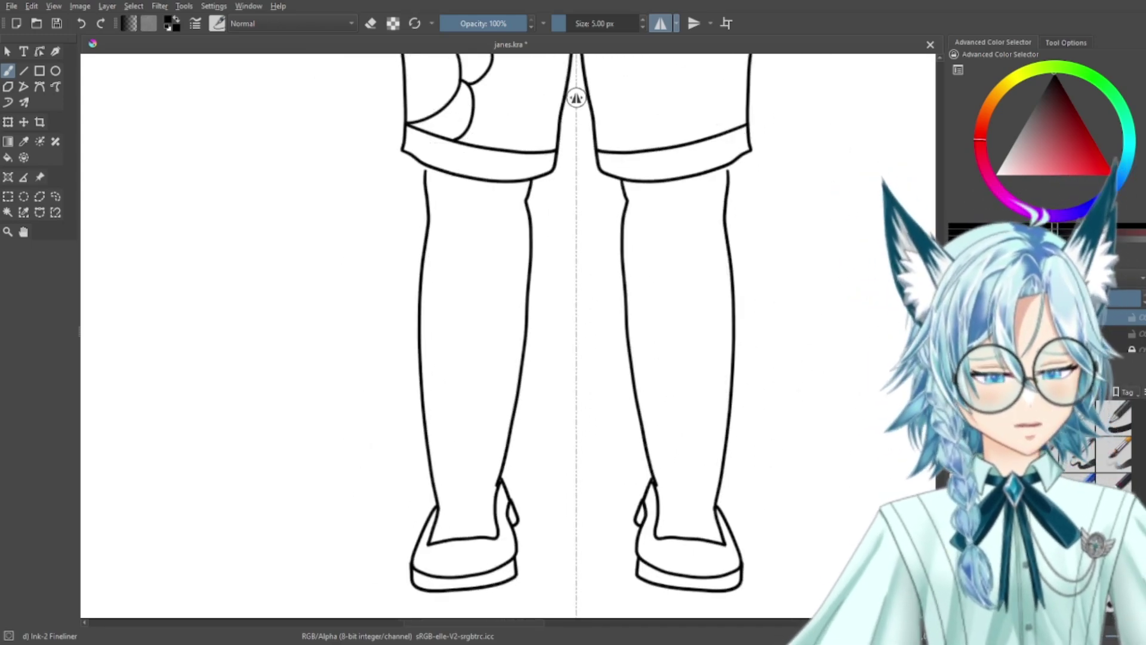
key("plus")
key("plus")
key("plus")
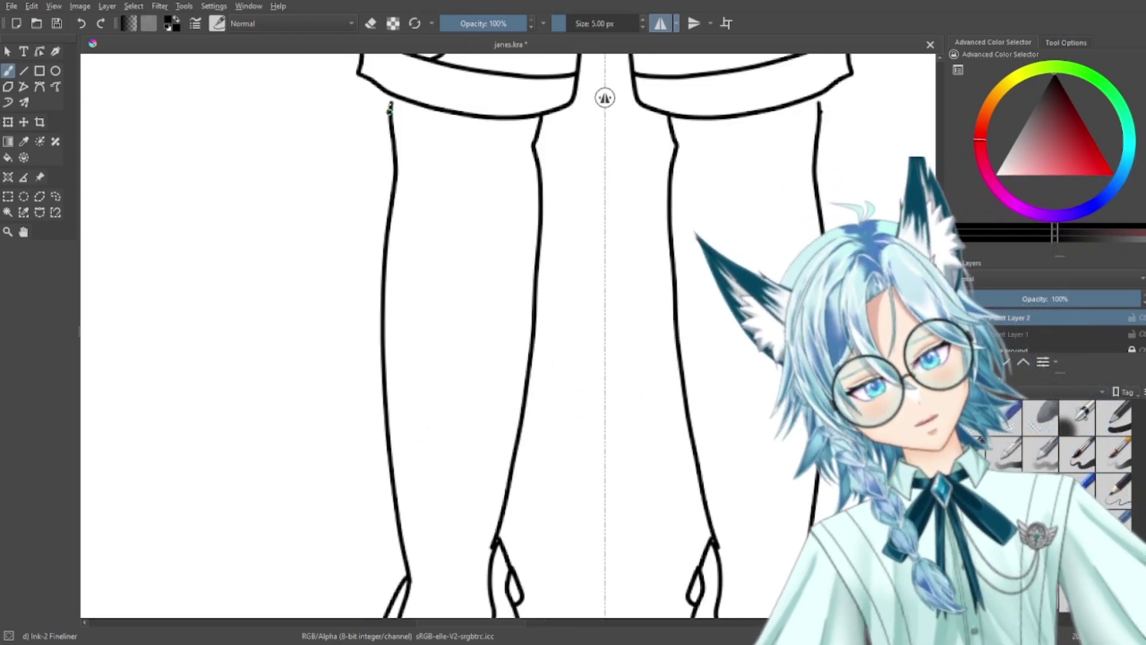
key("minus")
key("minus")
key("minus")
key("minus")
left_click_drag(410, 82, 414, 178)
left_click_drag(763, 335, 781, 350)
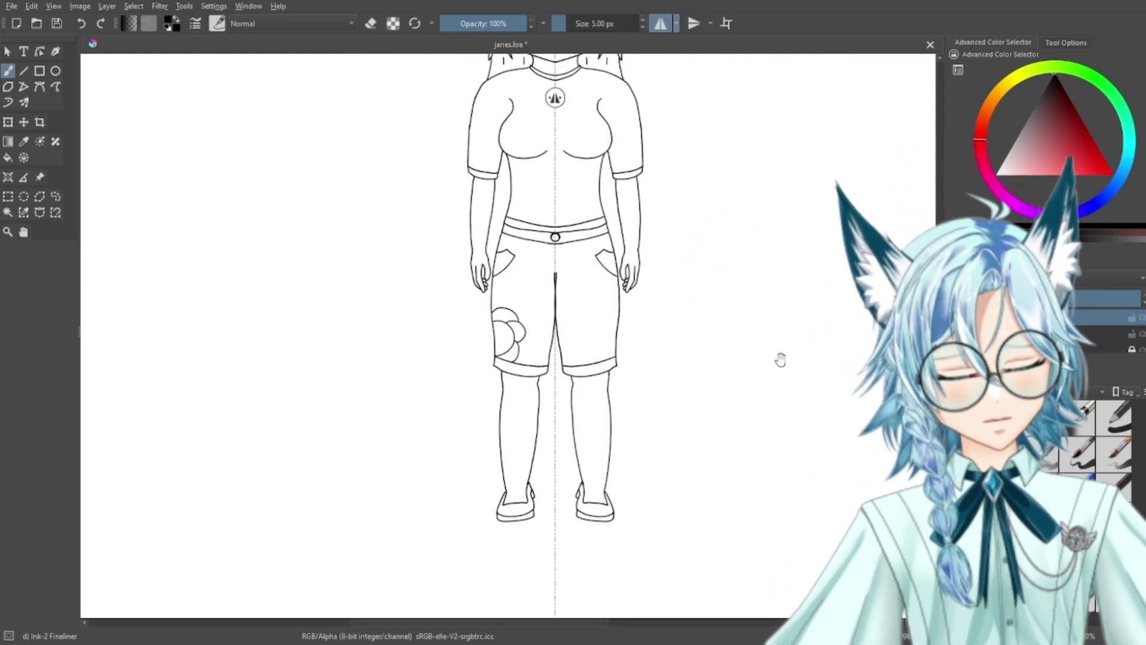
Step: Ink a short mirrored crease line near the top of each lower leg, just below the shorts' hem
key("plus")
key("plus")
key("plus")
left_click_drag(523, 461, 550, 460)
key("minus")
key("minus")
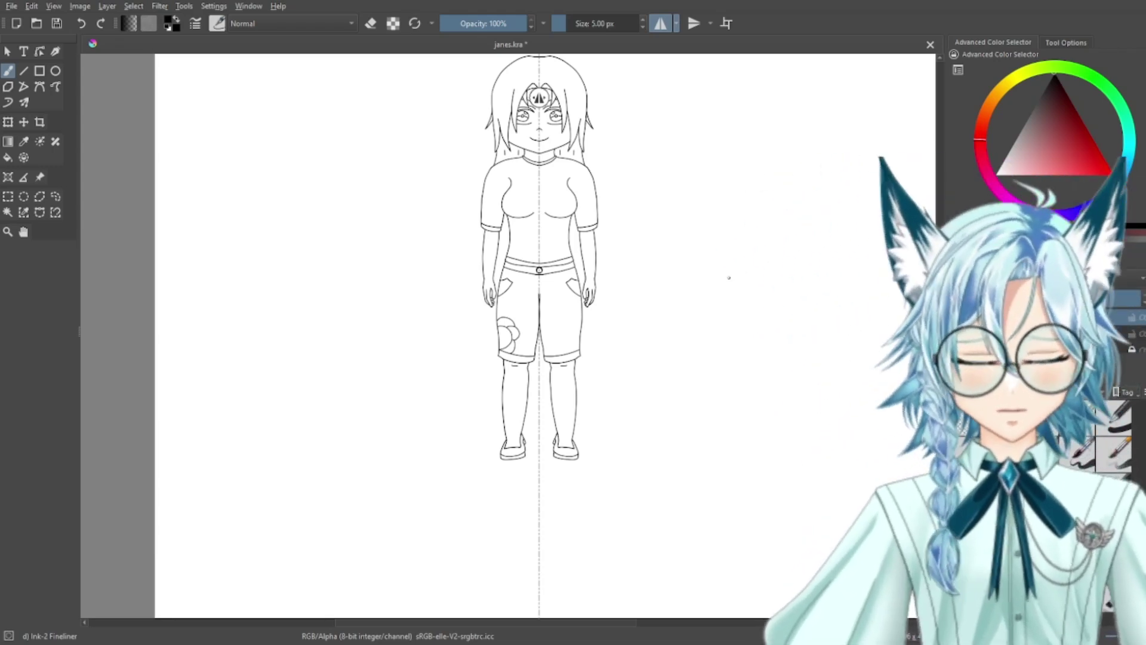
left_click_drag(723, 281, 735, 385)
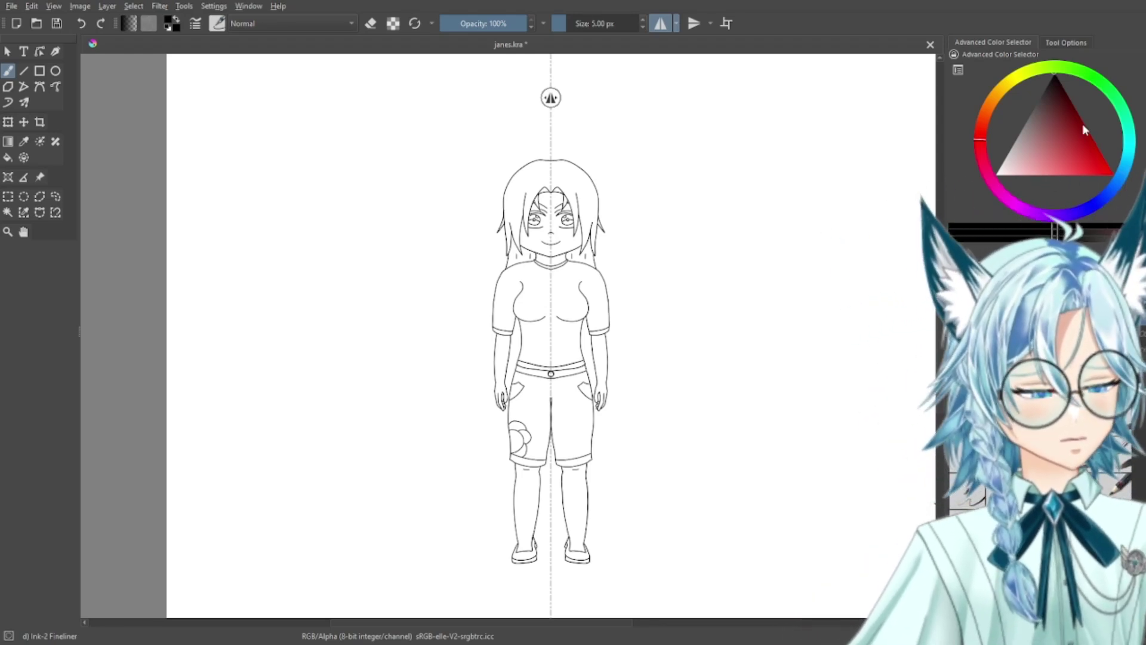
Step: Fill both lower legs with a light peach skin colour using the Fill tool
left_click(1128, 131)
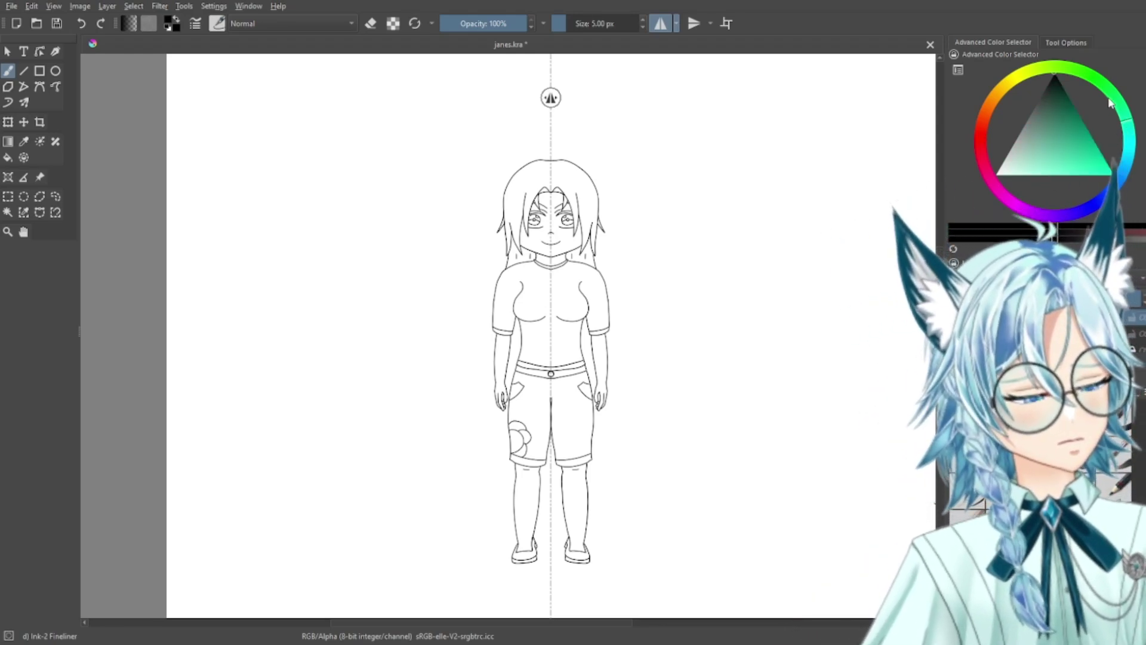
left_click(1060, 174)
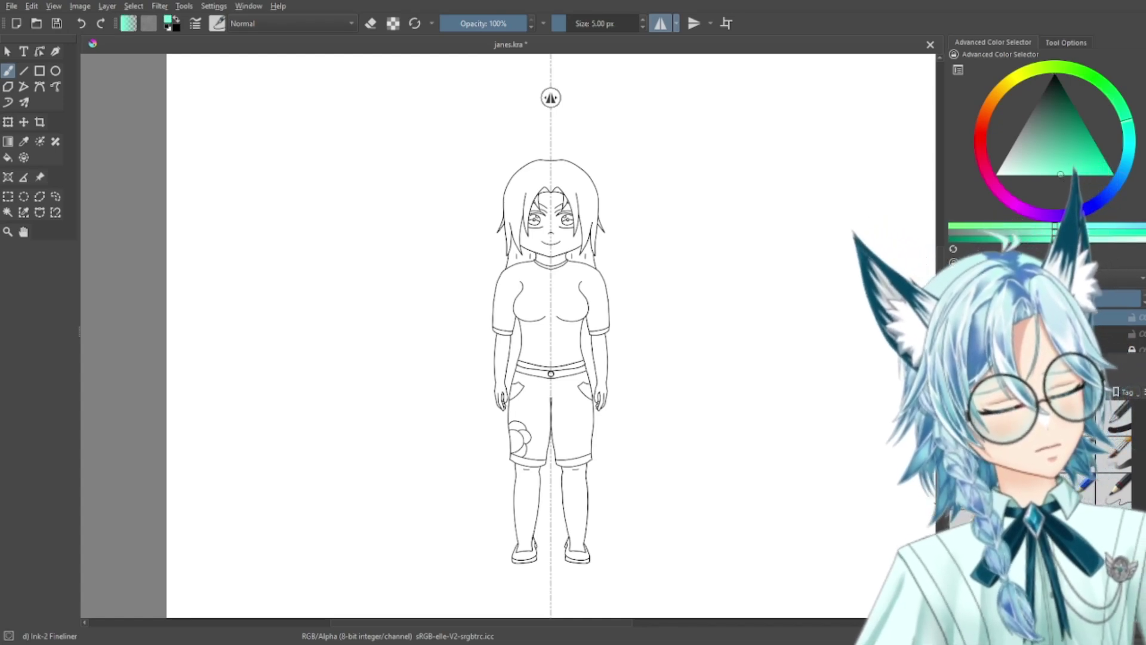
left_click(7, 157)
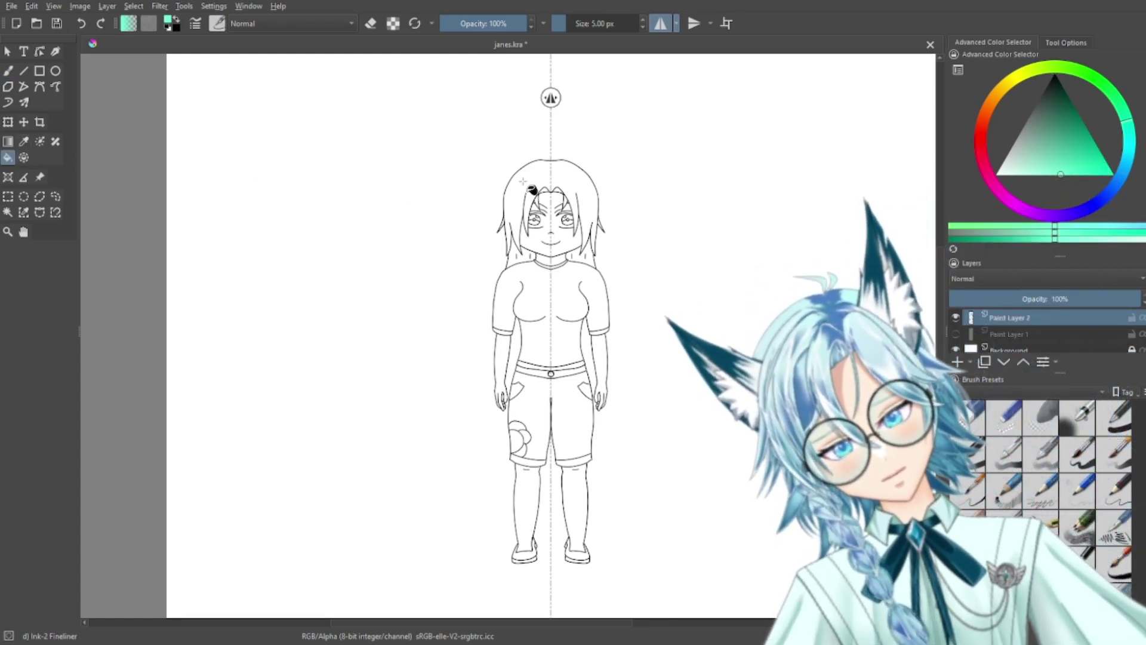
key("ctrl+plus")
key("ctrl+plus")
left_click_drag(757, 306, 732, 160)
left_click_drag(742, 248, 741, 207)
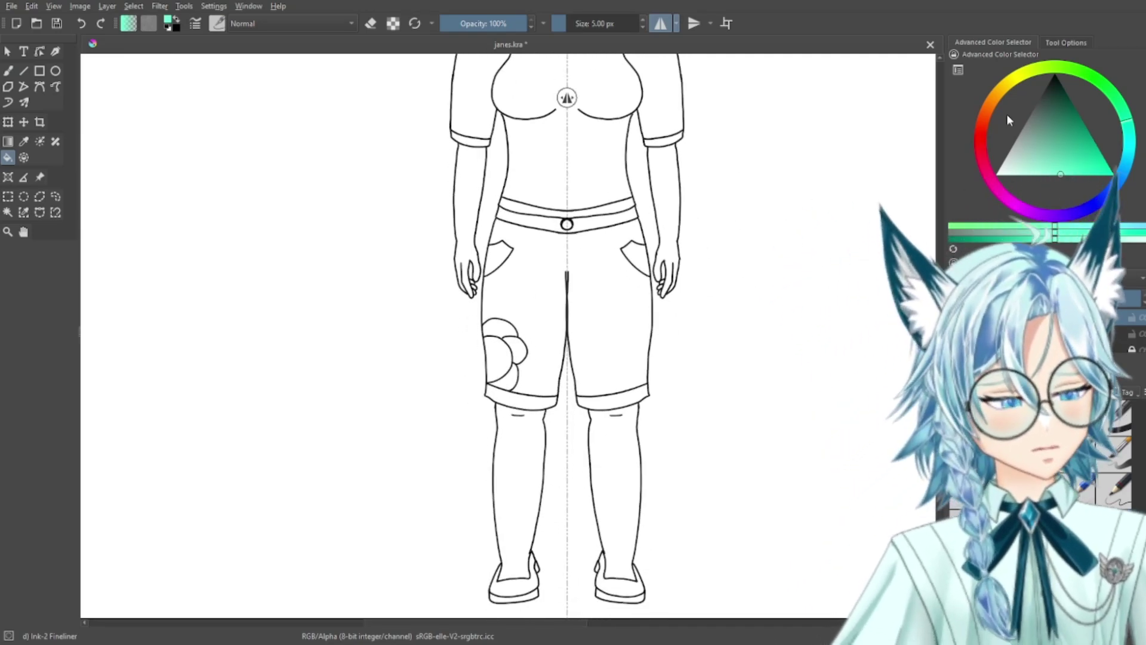
left_click(997, 94)
left_click(1018, 175)
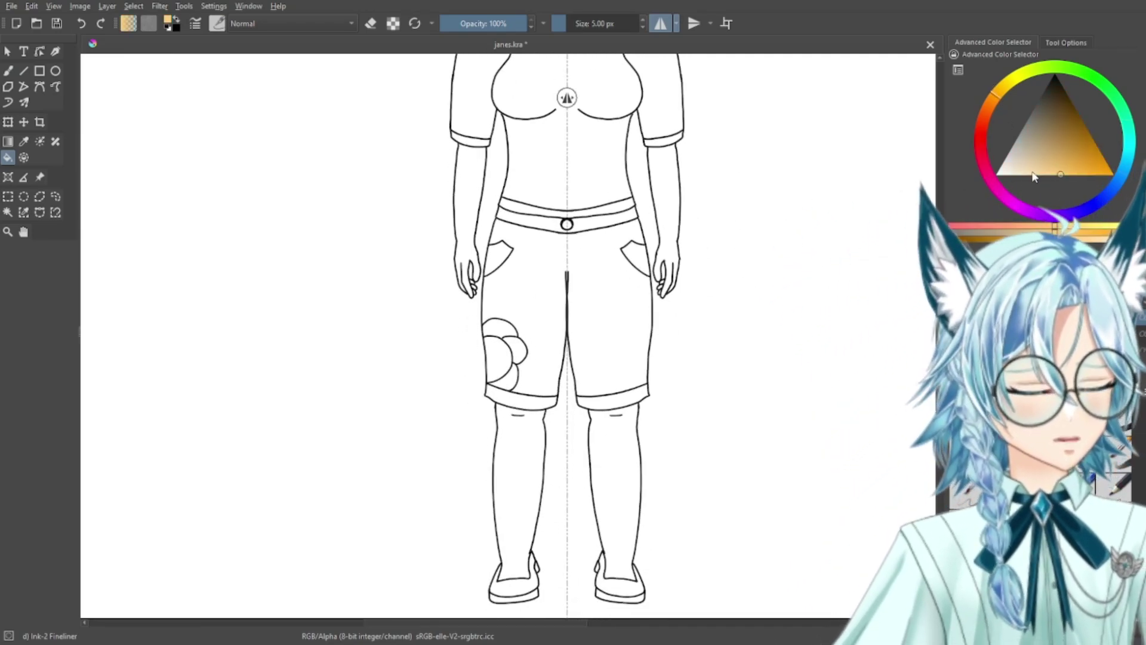
left_click(622, 461)
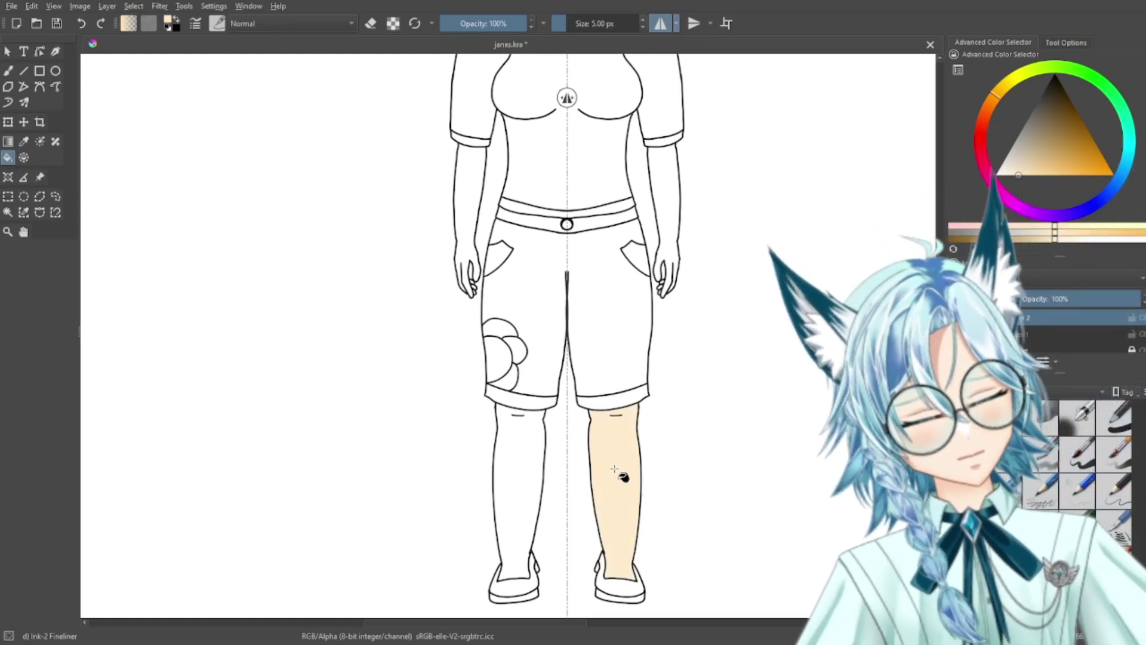
left_click(524, 455)
Step: Fill both forearms and the neck with the same light peach skin colour
scroll(704, 418, "up", 3)
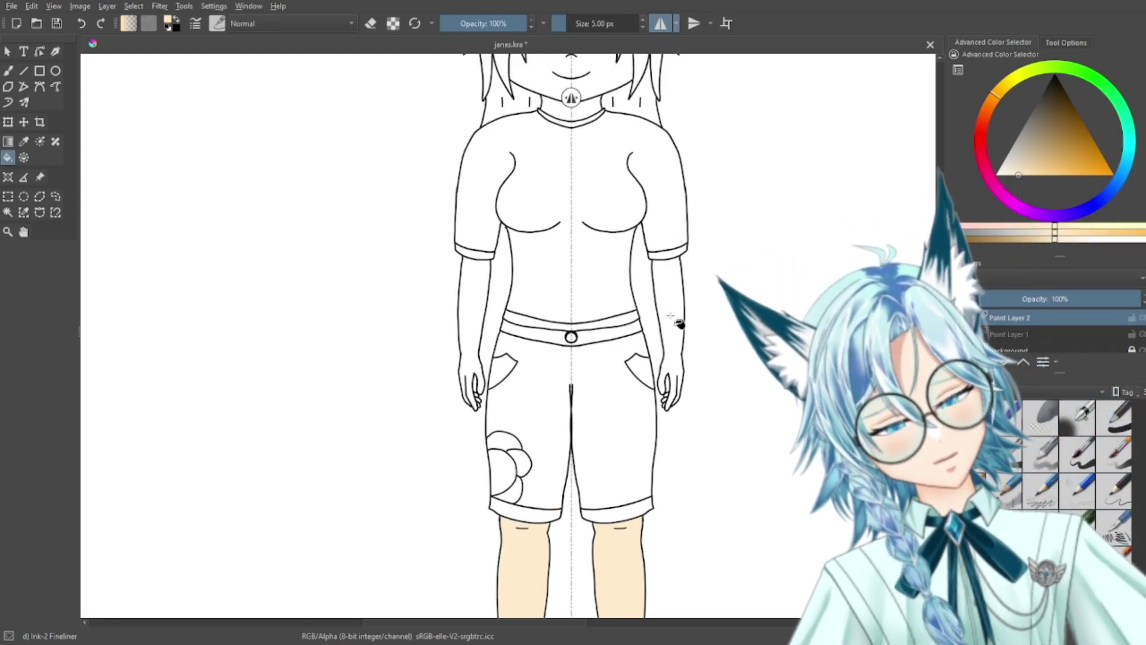
left_click(676, 313)
left_click(483, 286)
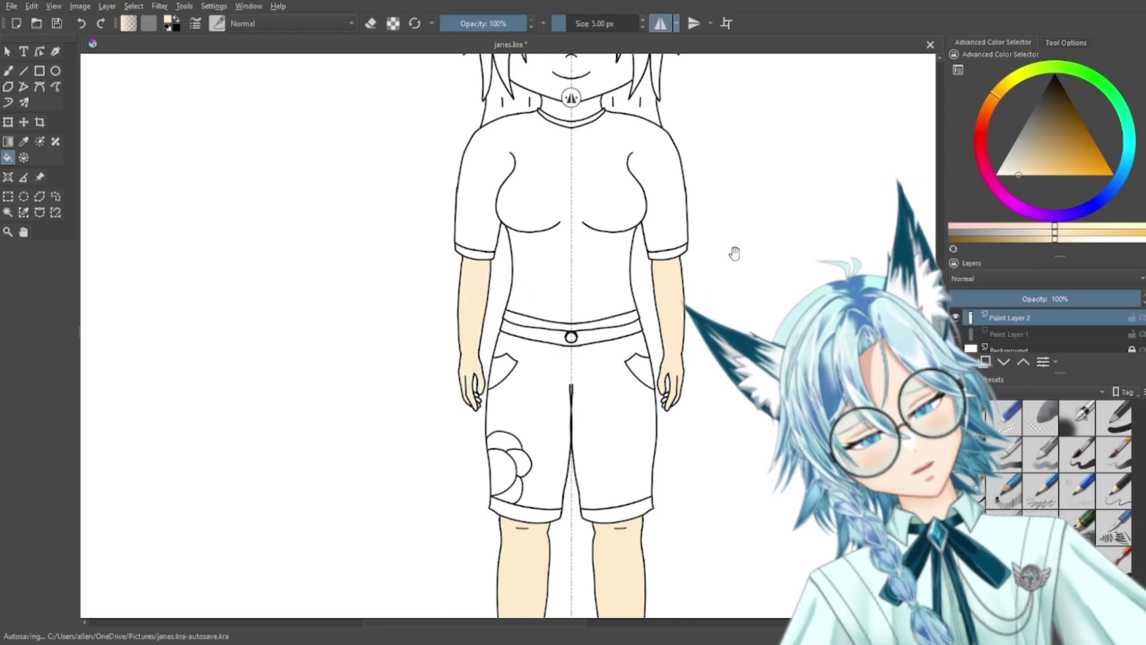
scroll(710, 355, "up", 3)
left_click(575, 234)
left_click_drag(789, 414, 793, 287)
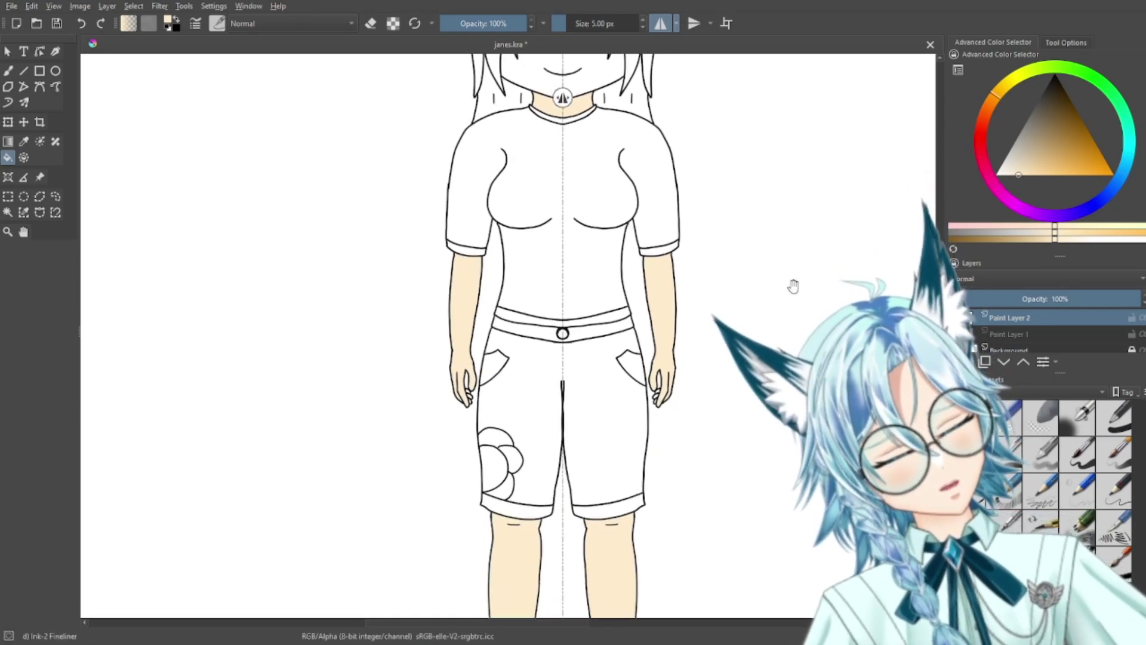
Step: Fill the separately outlined fingertips of both hands with the light peach skin colour
key("plus")
key("plus")
key("plus")
scroll(756, 426, "up", 2)
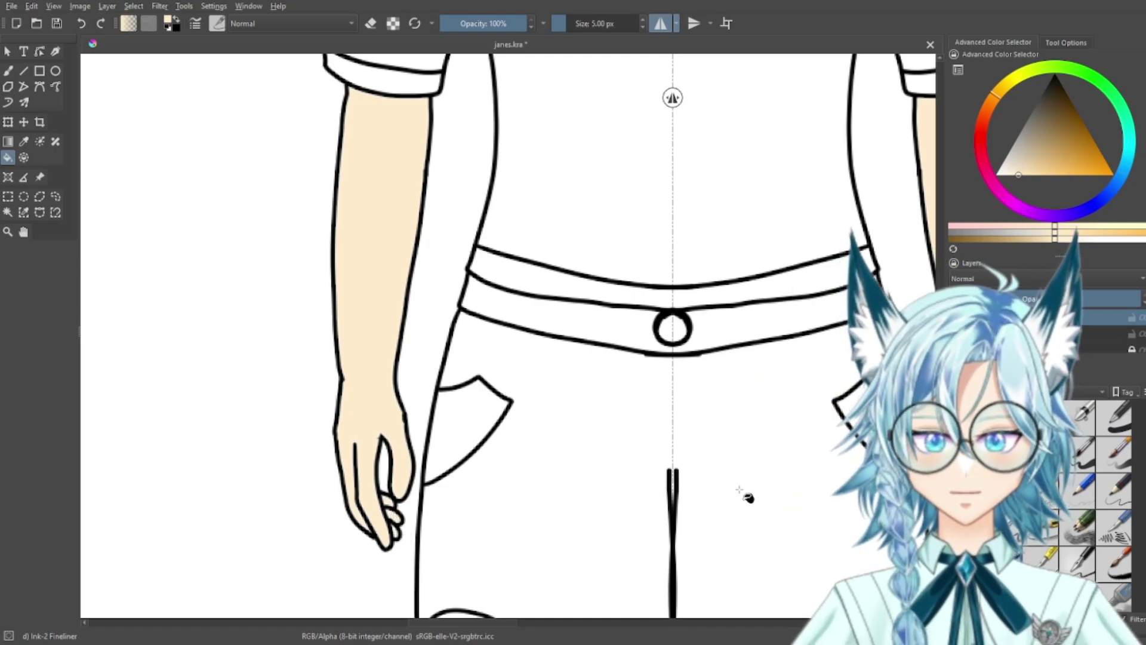
mouse_move(737, 471)
left_mouse_down()
mouse_move(448, 360)
mouse_move(388, 357)
left_mouse_up()
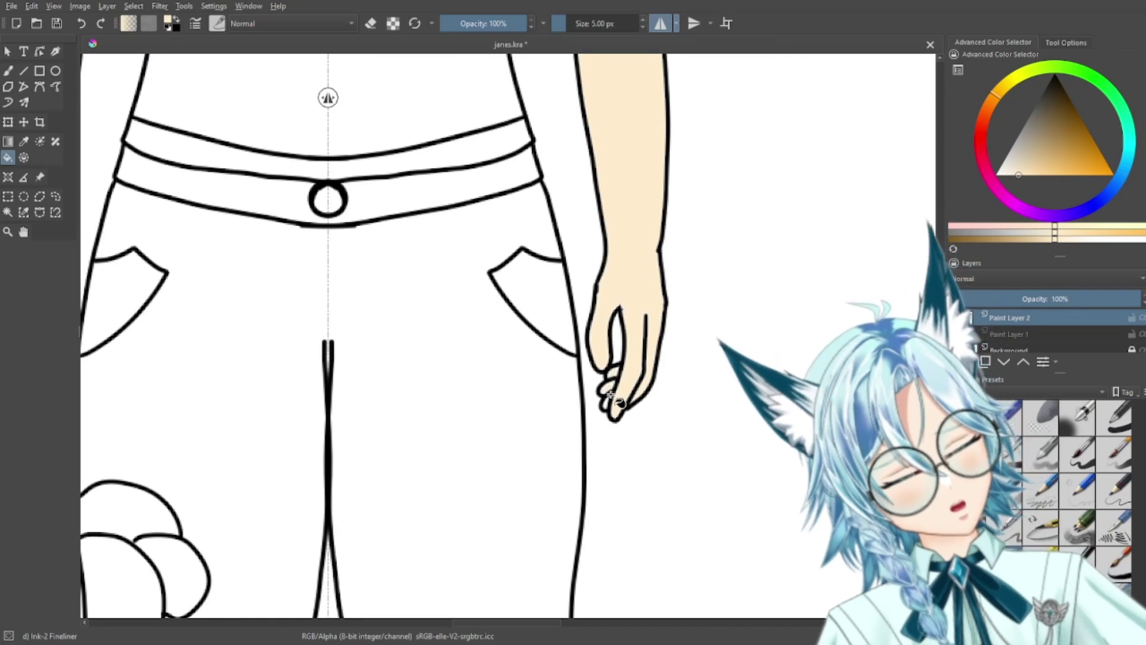
key("ctrl+minus")
key("ctrl+minus")
key("ctrl+minus")
key("ctrl+minus")
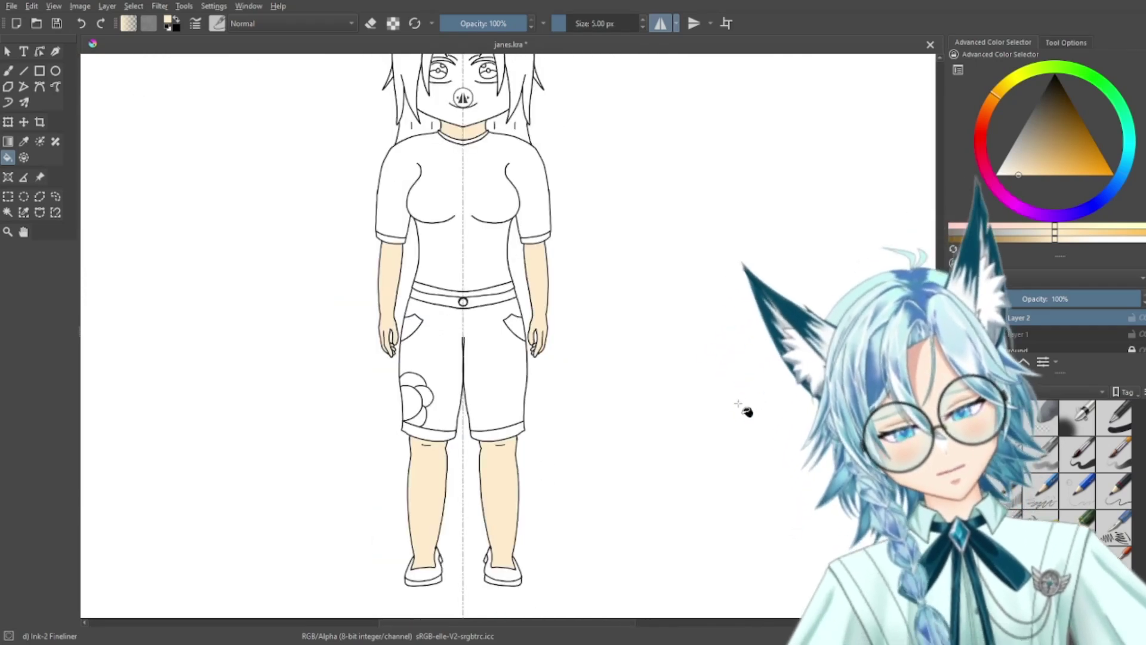
key("ctrl+plus")
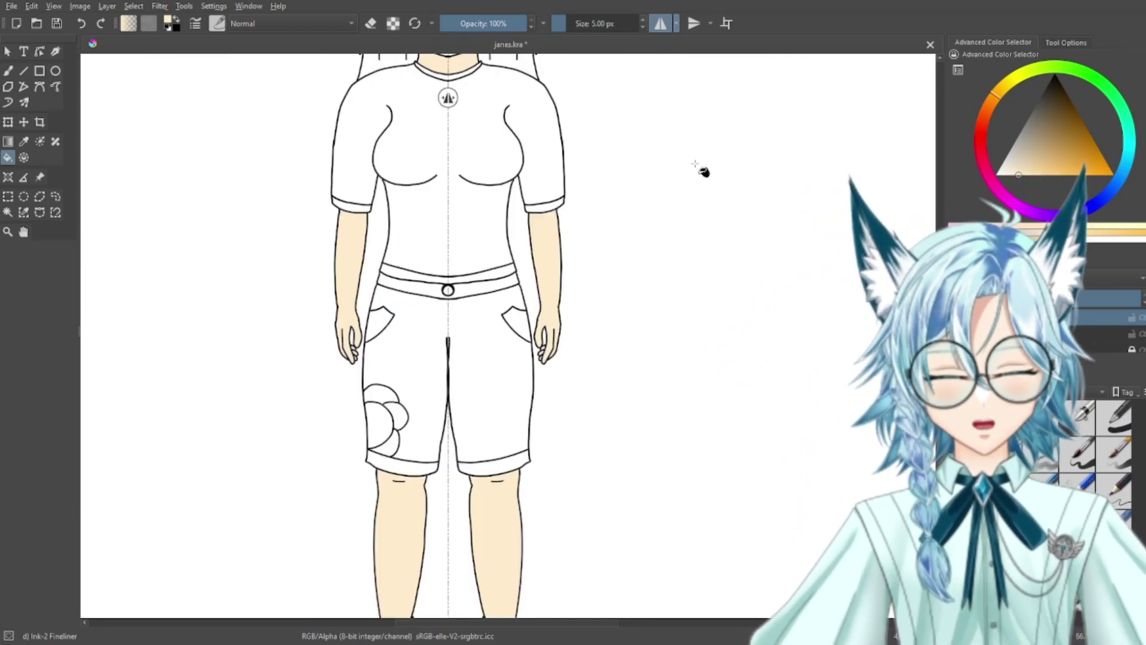
key("ctrl+minus")
key("ctrl+minus")
key("ctrl+minus")
left_click_drag(675, 225, 676, 318)
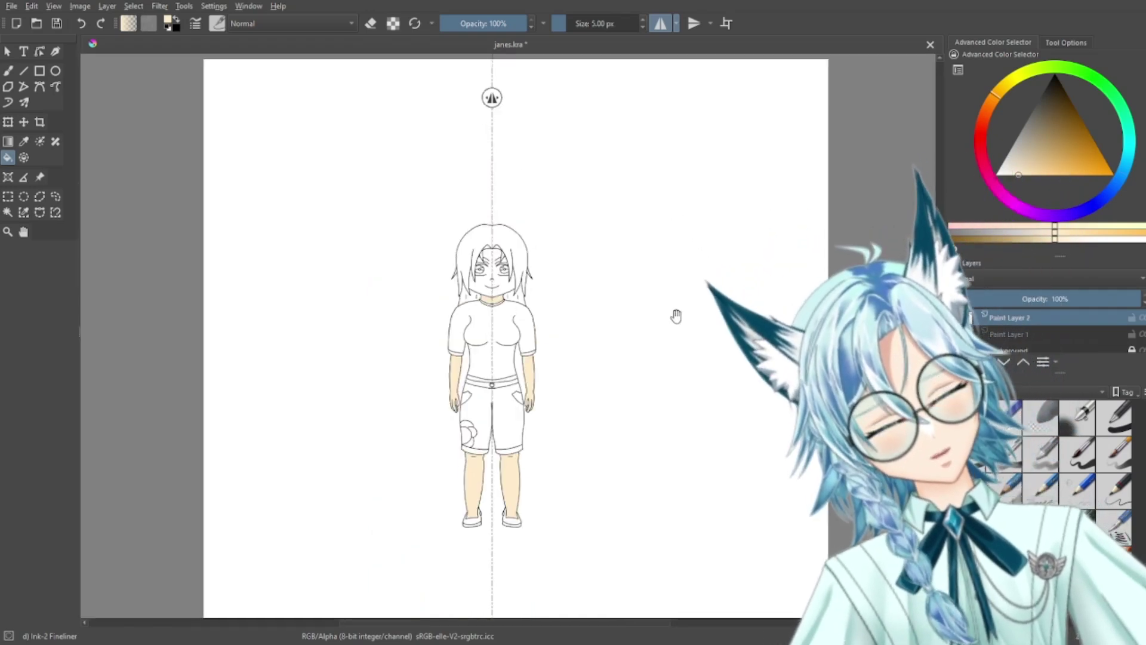
Step: Close the inner corners of both eyes with a pale blue-grey line and fill the eye whites in that colour
scroll(673, 283, "up", 5)
left_click_drag(667, 203, 800, 460)
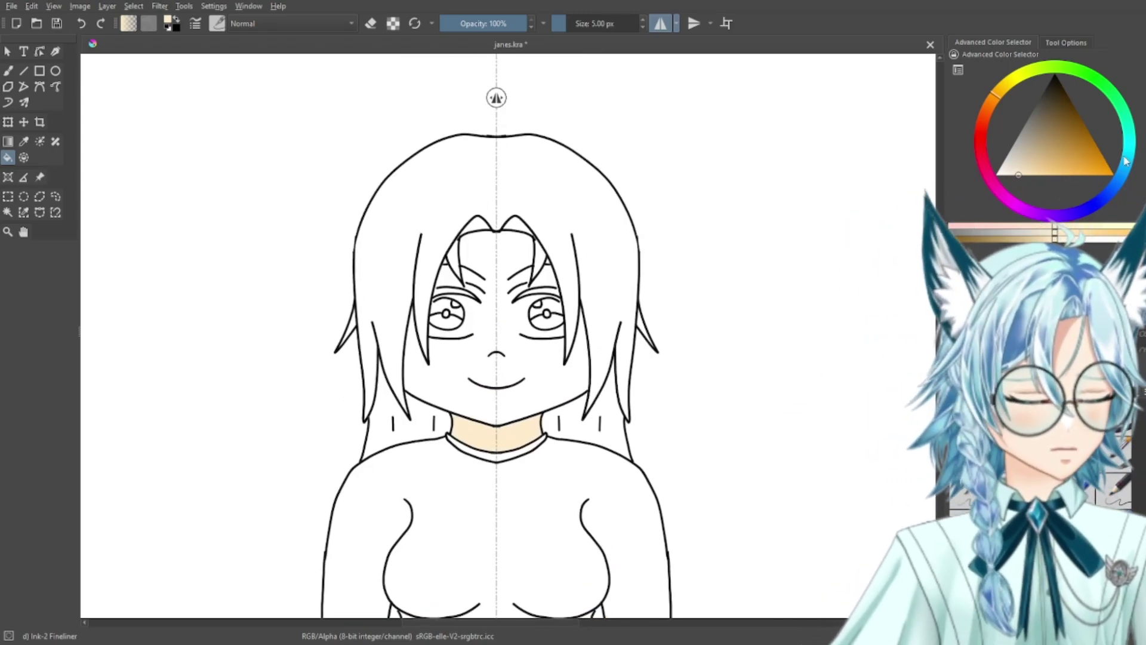
left_click(1123, 164)
left_click(1008, 170)
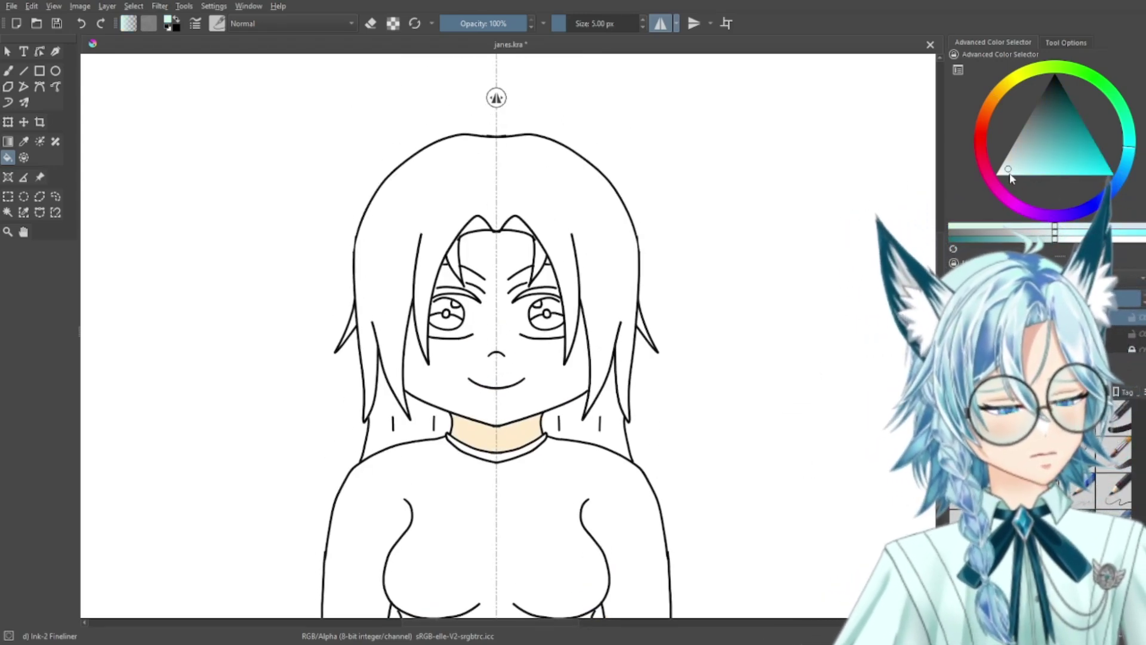
key("ctrl+plus")
key("ctrl+plus")
key("ctrl+plus")
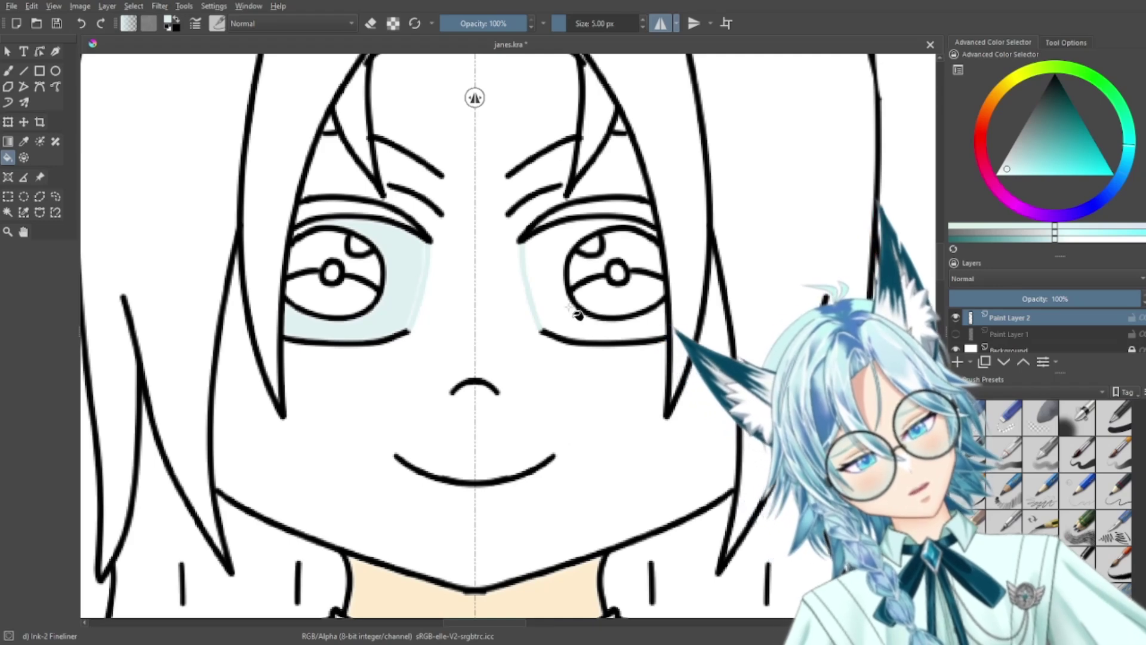
key("ctrl+minus")
key("ctrl+minus")
key("ctrl+minus")
key("ctrl+minus")
key("ctrl+minus")
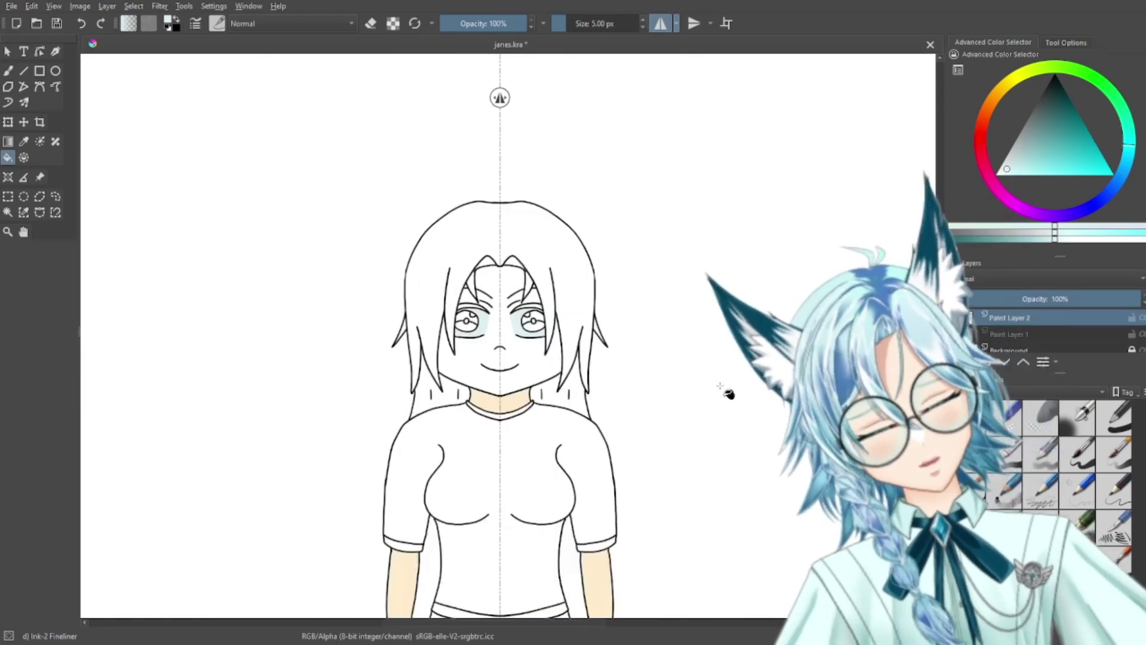
Step: Sample the light peach skin colour from the drawing and fill the face with it
left_click_drag(712, 363, 669, 265)
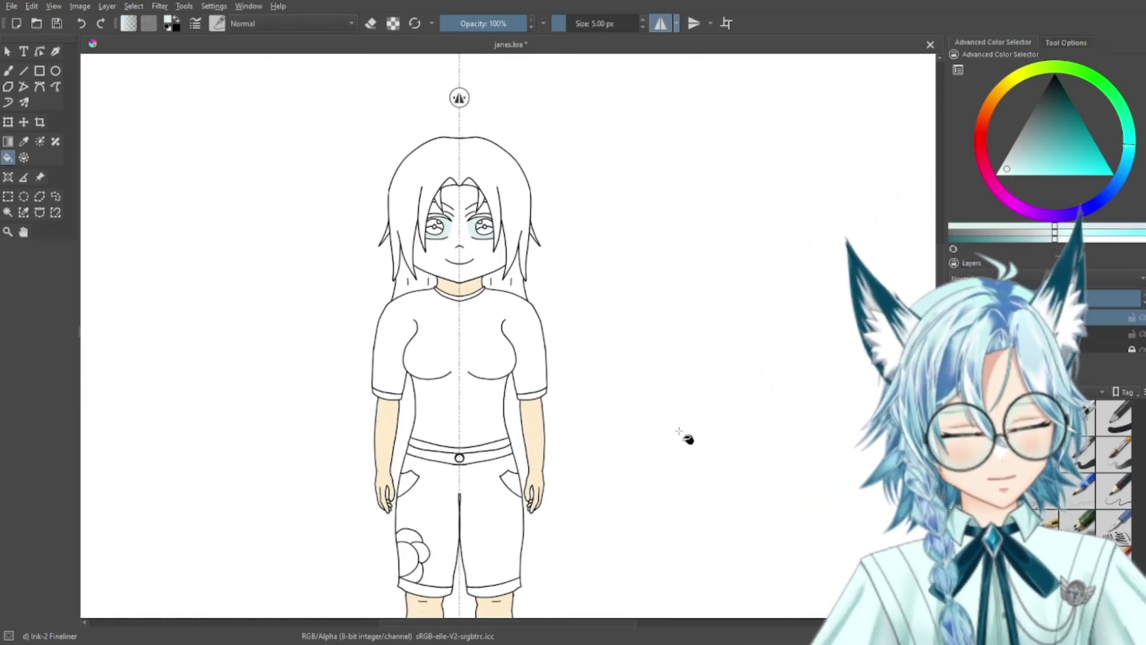
scroll(578, 255, "down", 4)
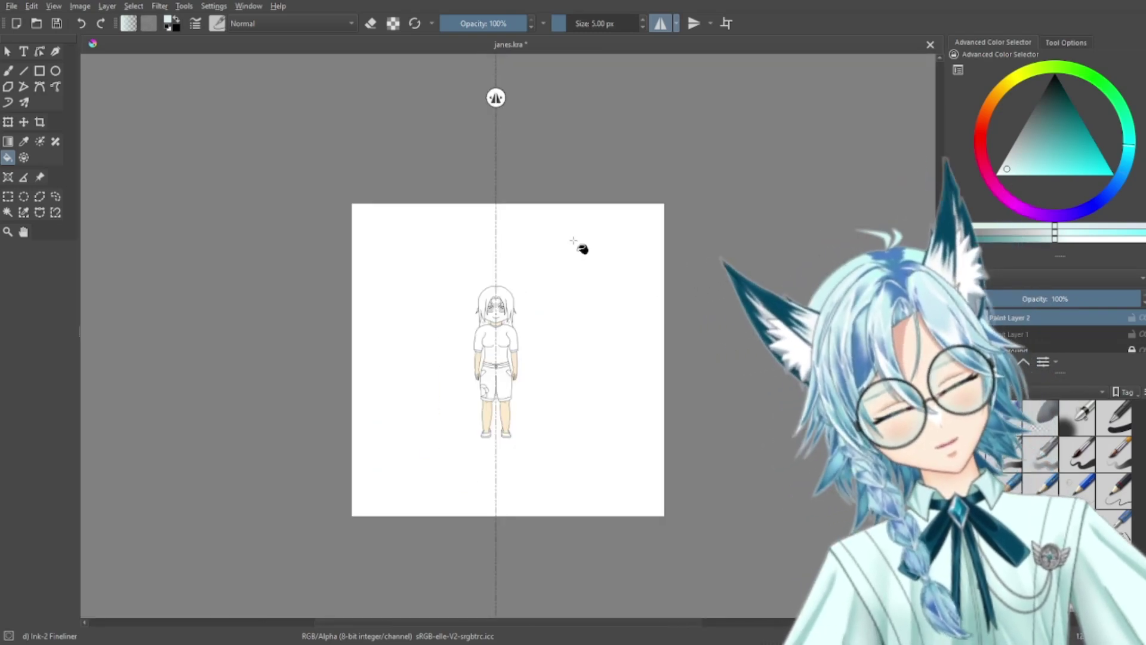
scroll(580, 250, "up", 8)
left_click_drag(609, 225, 740, 456)
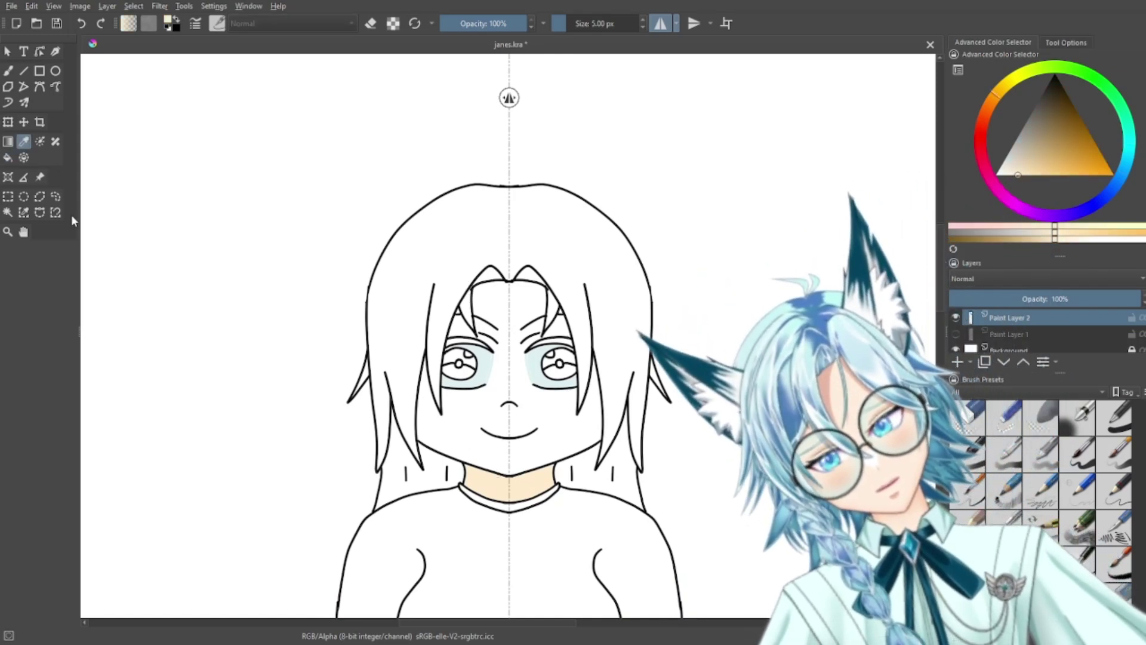
left_click(477, 407)
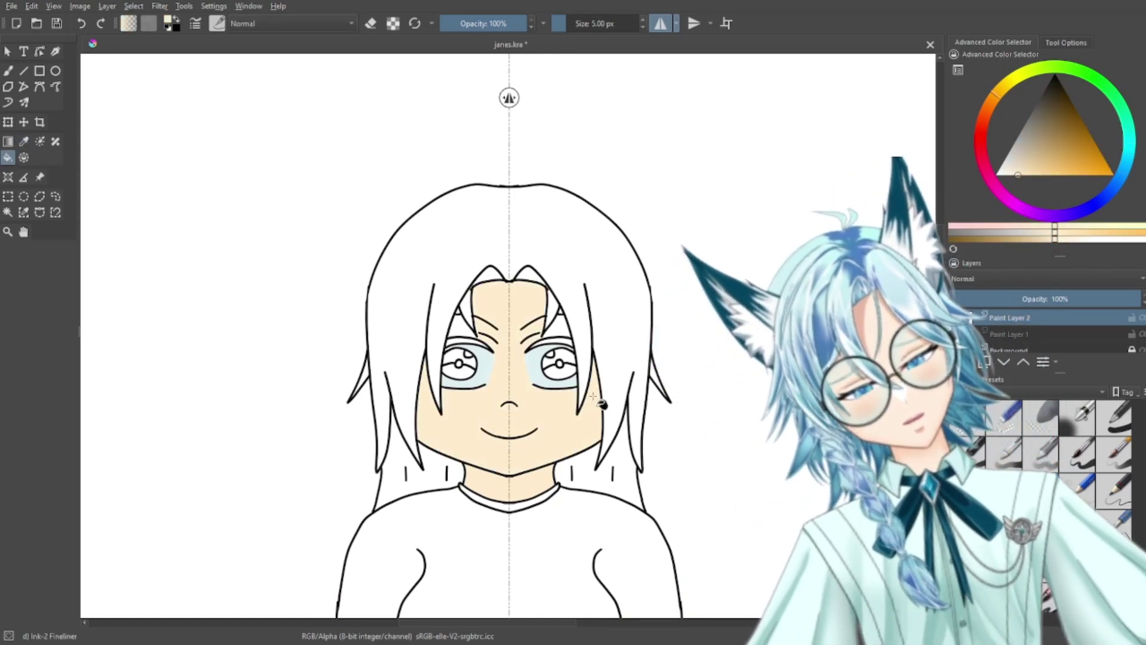
Step: Fill the small leftover forehead areas between the bangs and eyebrows with the light peach skin colour
key("ctrl+plus")
key("ctrl+plus")
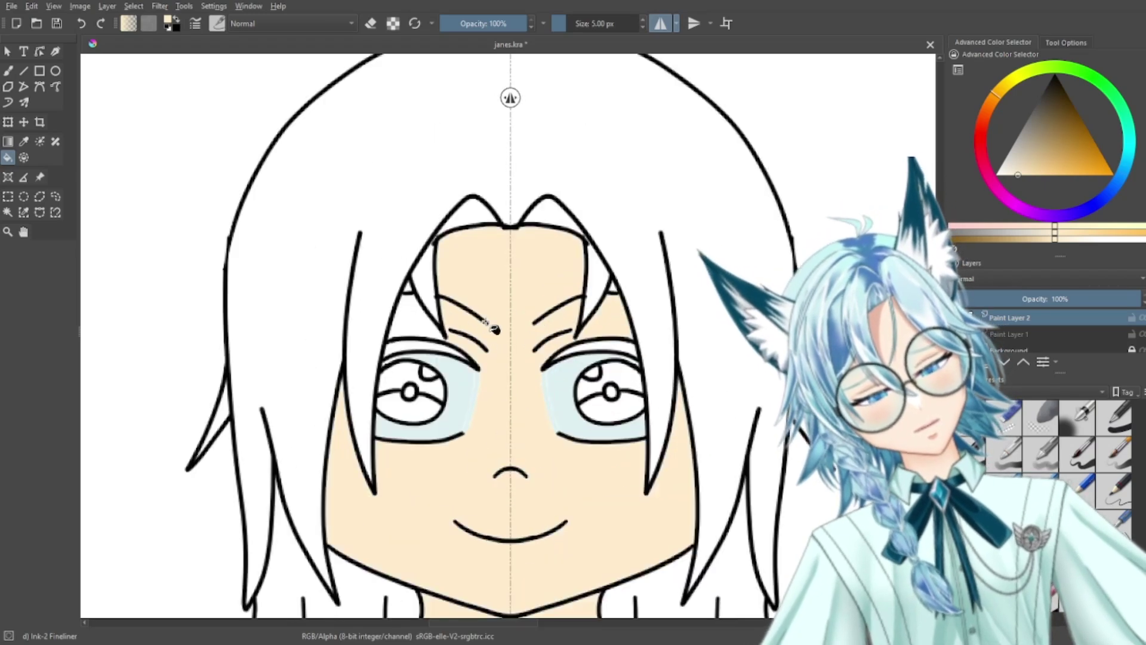
key("plus")
left_click_drag(441, 330, 546, 447)
left_click_drag(665, 391, 337, 416)
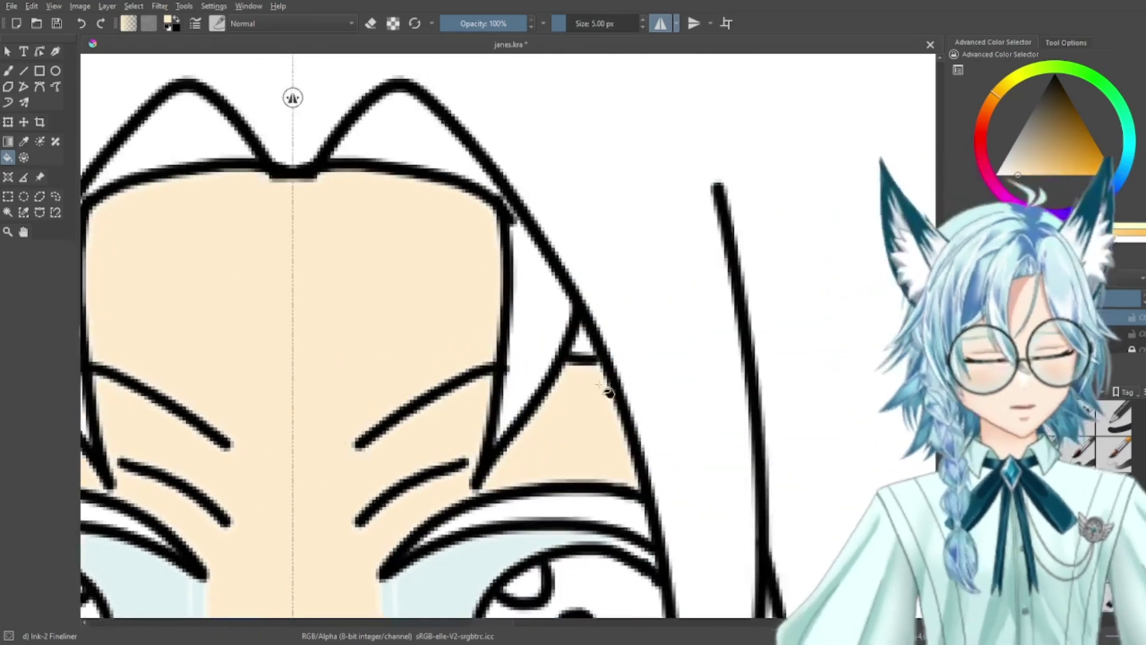
left_click(582, 342)
key("minus")
key("minus")
key("minus")
scroll(671, 403, "down", 1)
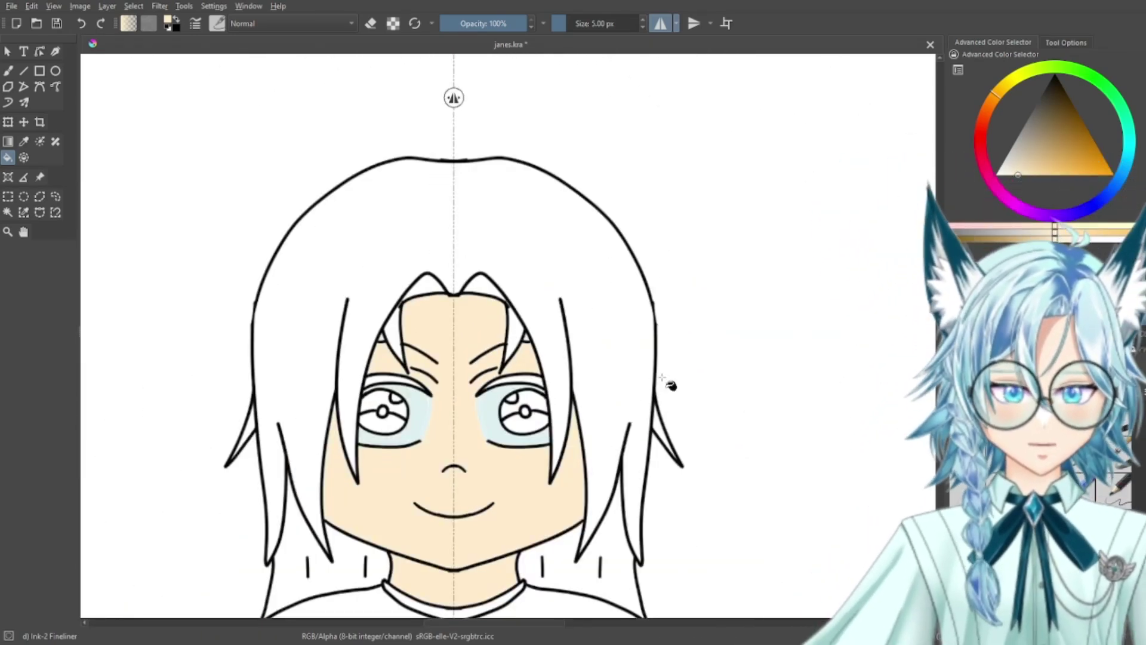
Step: Fill the shirt's body and sleeves with a pale mint green, leaving the collar, cuffs and hem band uncoloured
scroll(663, 378, "down", 3)
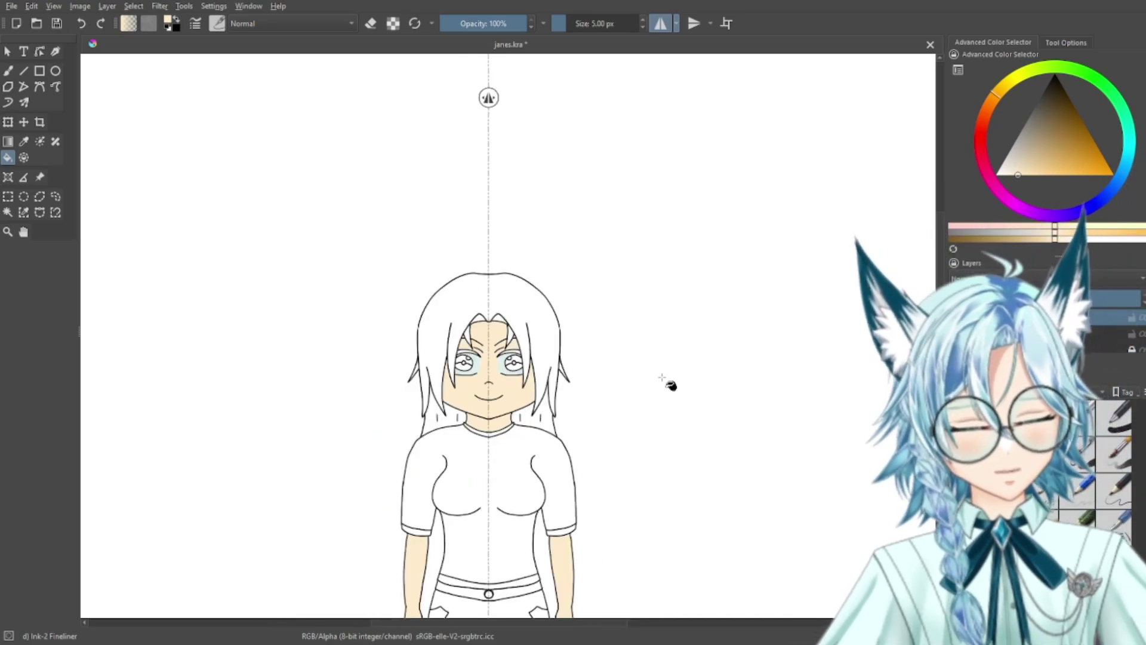
left_click_drag(774, 431, 700, 393)
scroll(682, 280, "down", 2)
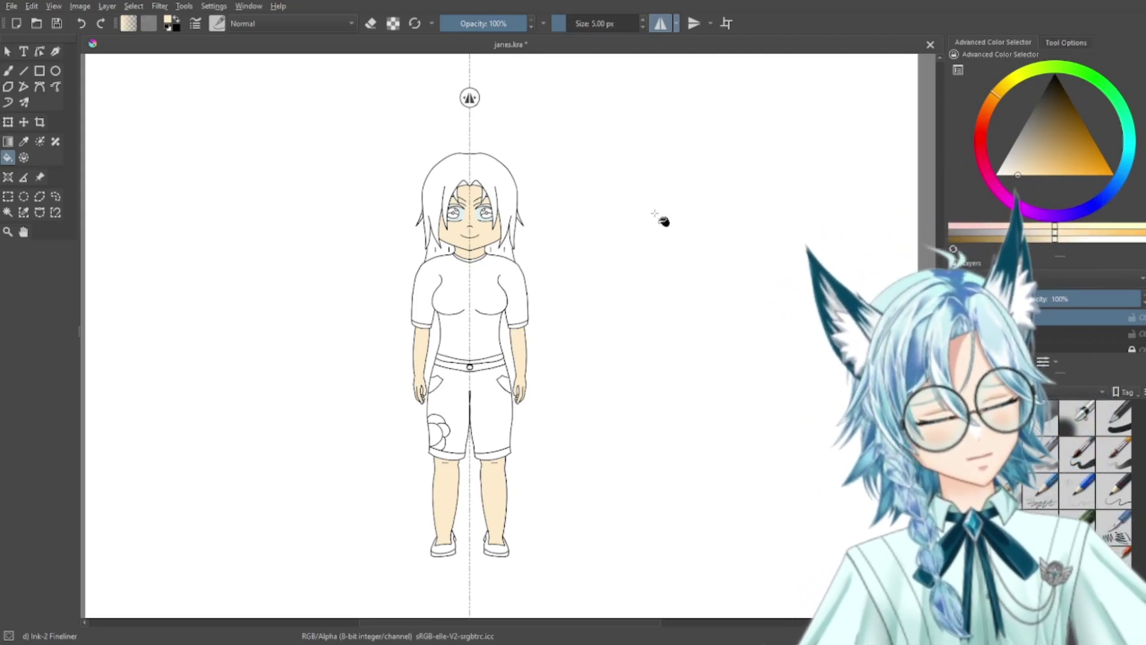
left_click(1106, 106)
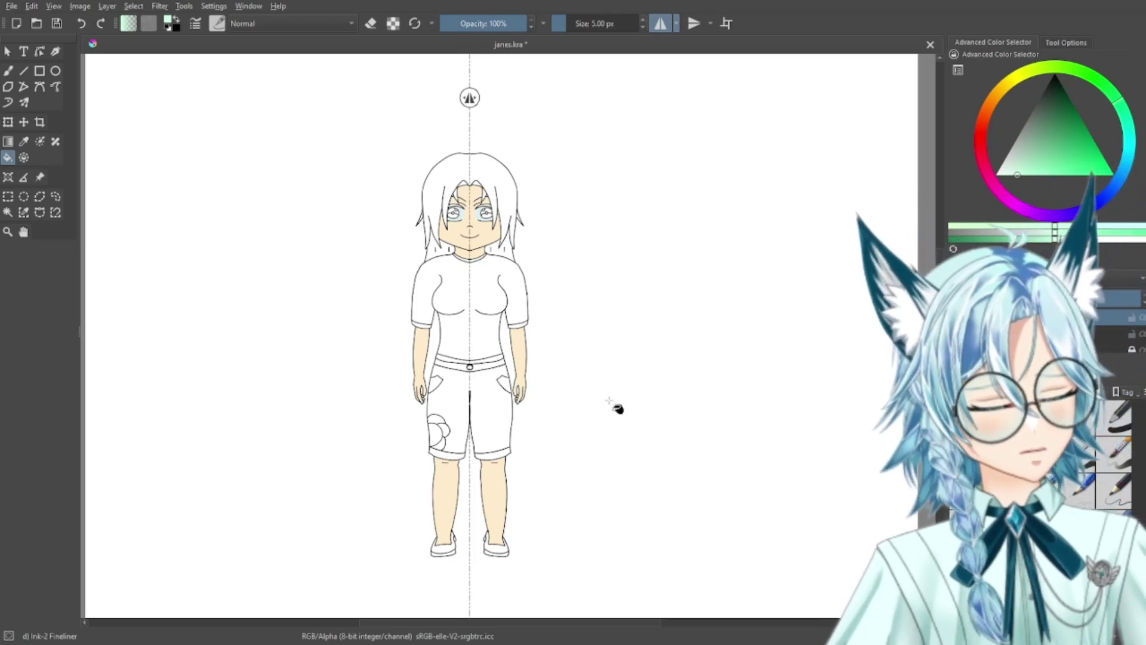
scroll(540, 386, "up", 3)
left_click(492, 325)
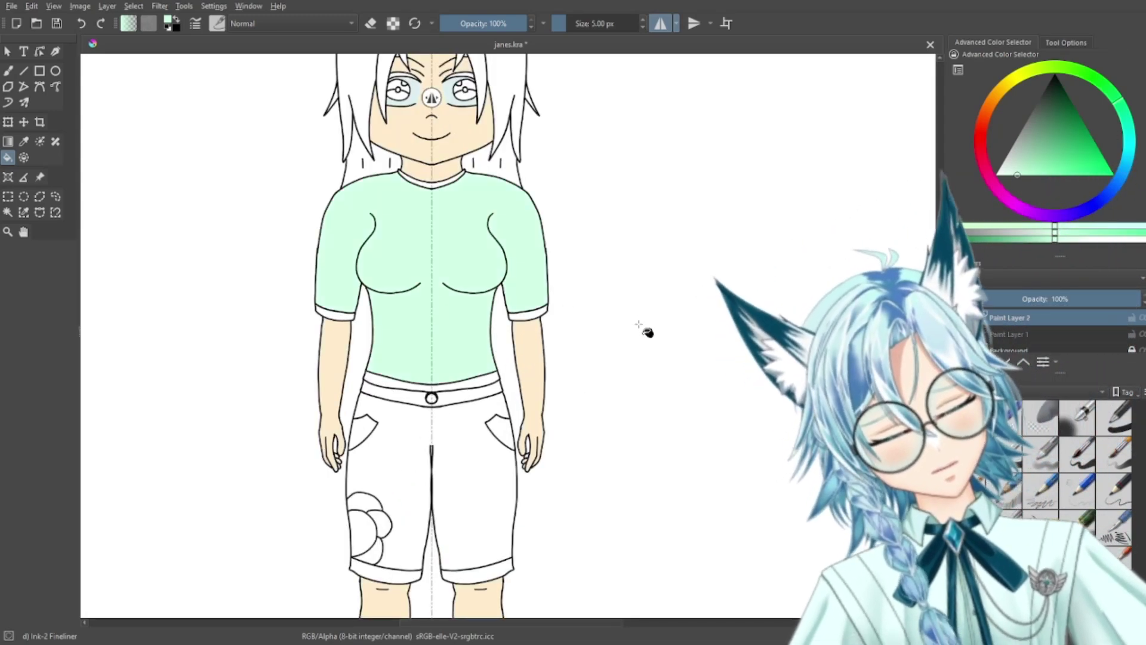
key("ctrl+plus")
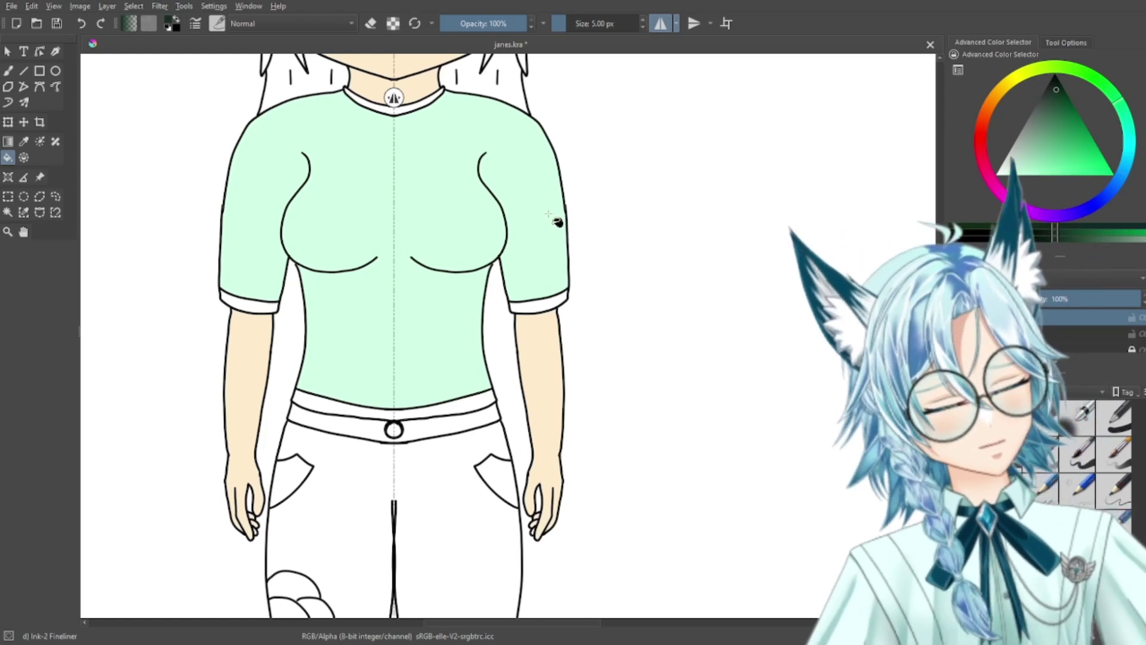
Step: Fill the shirt's sleeve cuffs, collar and hem band with a dark muted green
left_click(1054, 104)
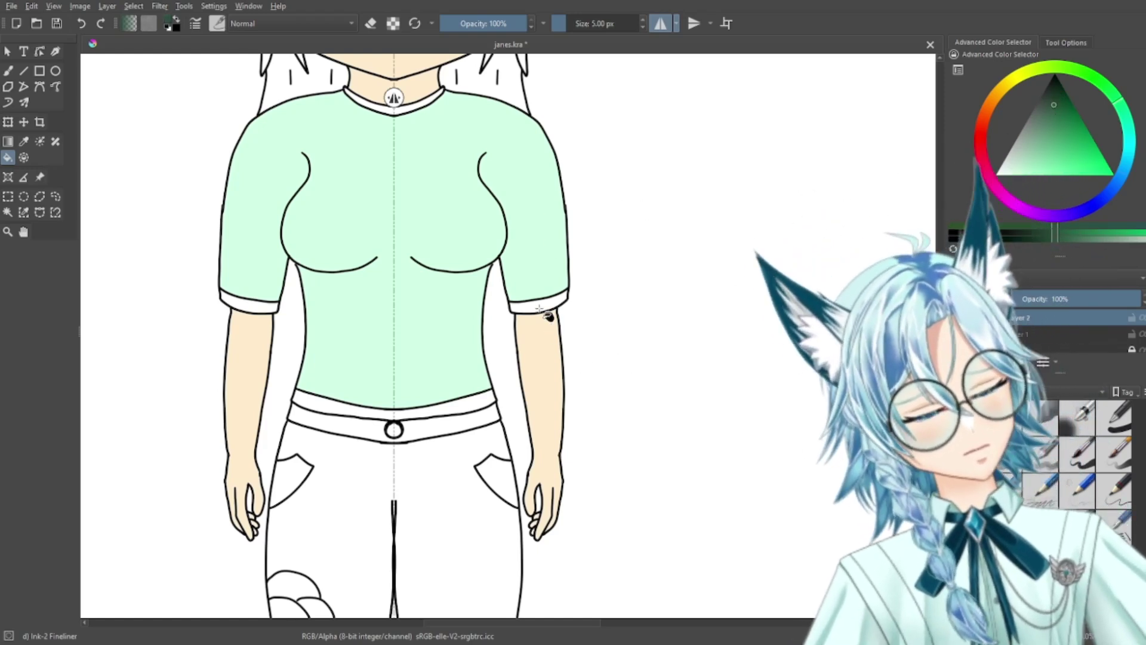
left_click(547, 304)
key("minus")
key("plus")
left_click(142, 289)
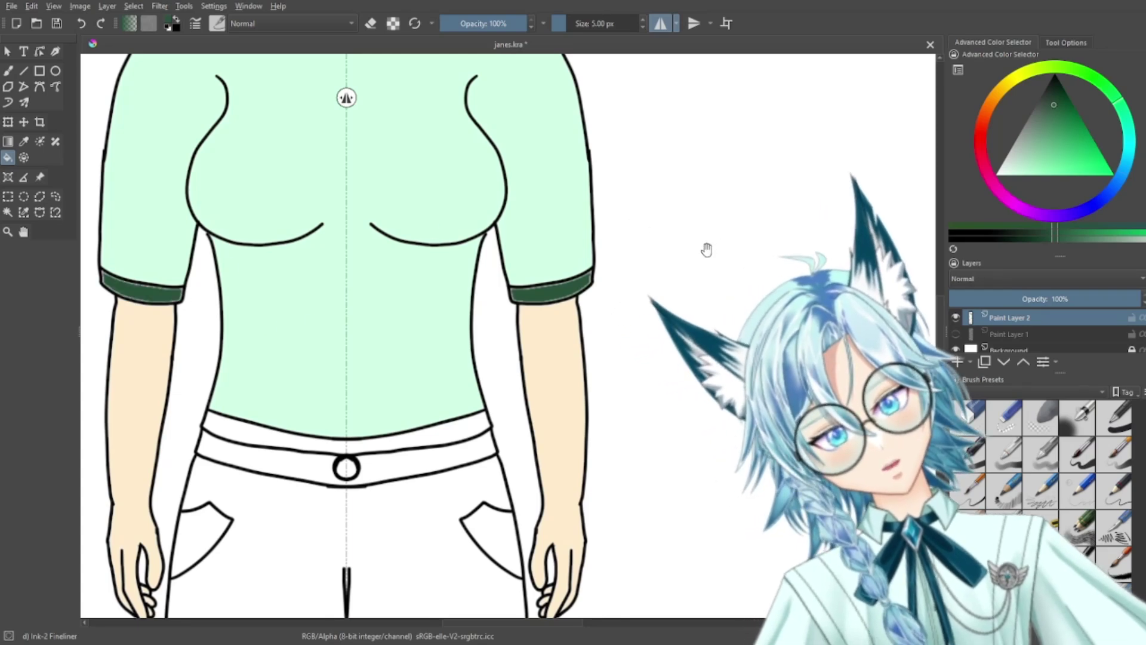
left_click_drag(592, 141, 632, 320)
left_click(401, 194)
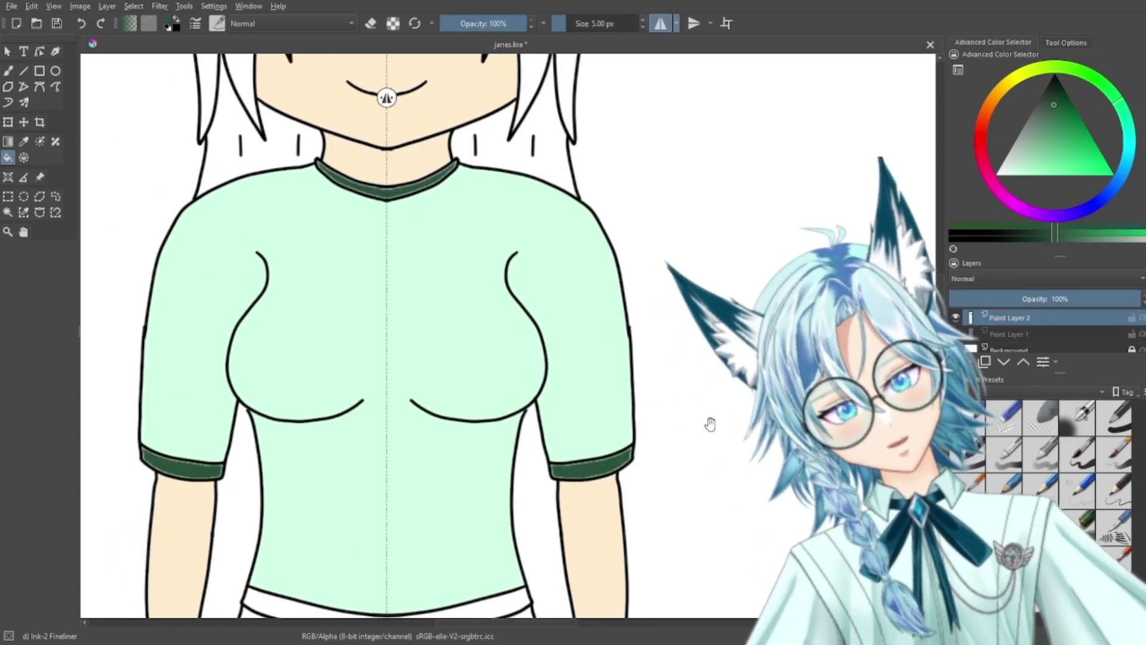
left_click_drag(708, 422, 836, 237)
left_click(633, 421)
Step: Fill the main area of the shorts with a light aqua green, leaving waistband, pockets, leg cuffs and flower uncoloured
key("minus")
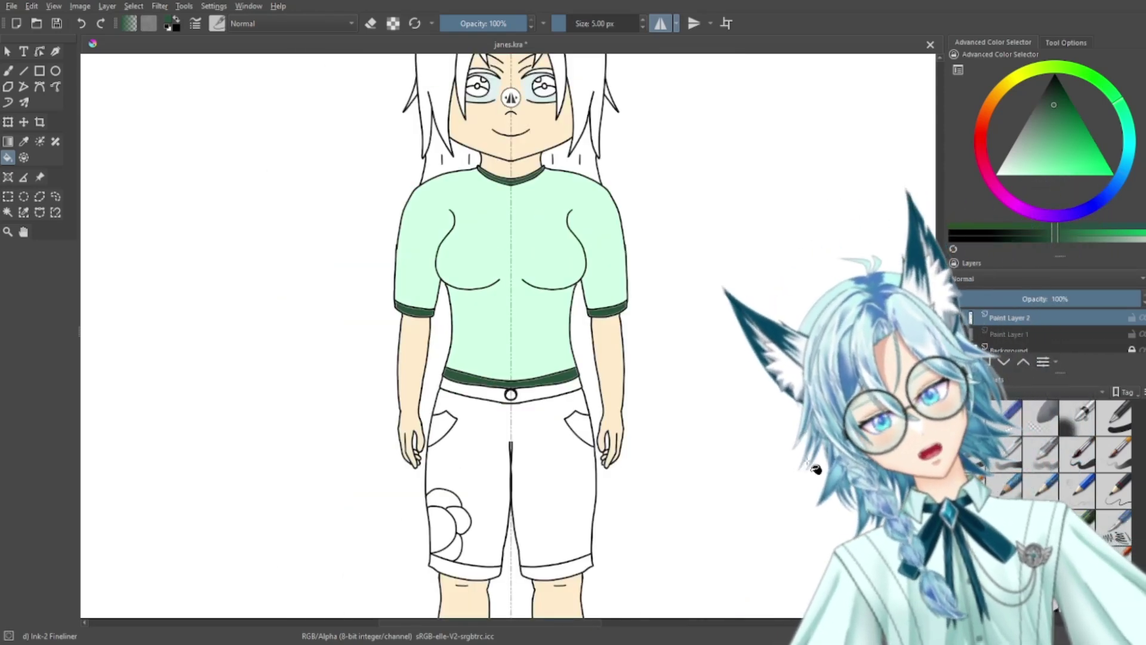
key("minus")
key("minus")
key("minus")
key("plus")
key("plus")
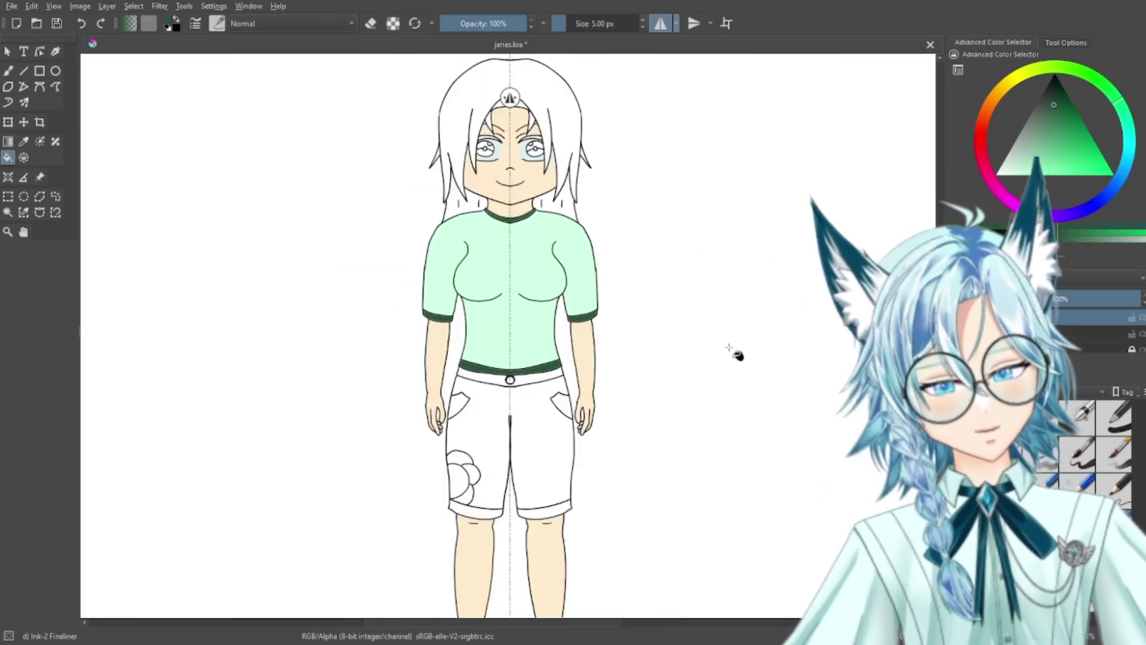
left_click(1128, 138)
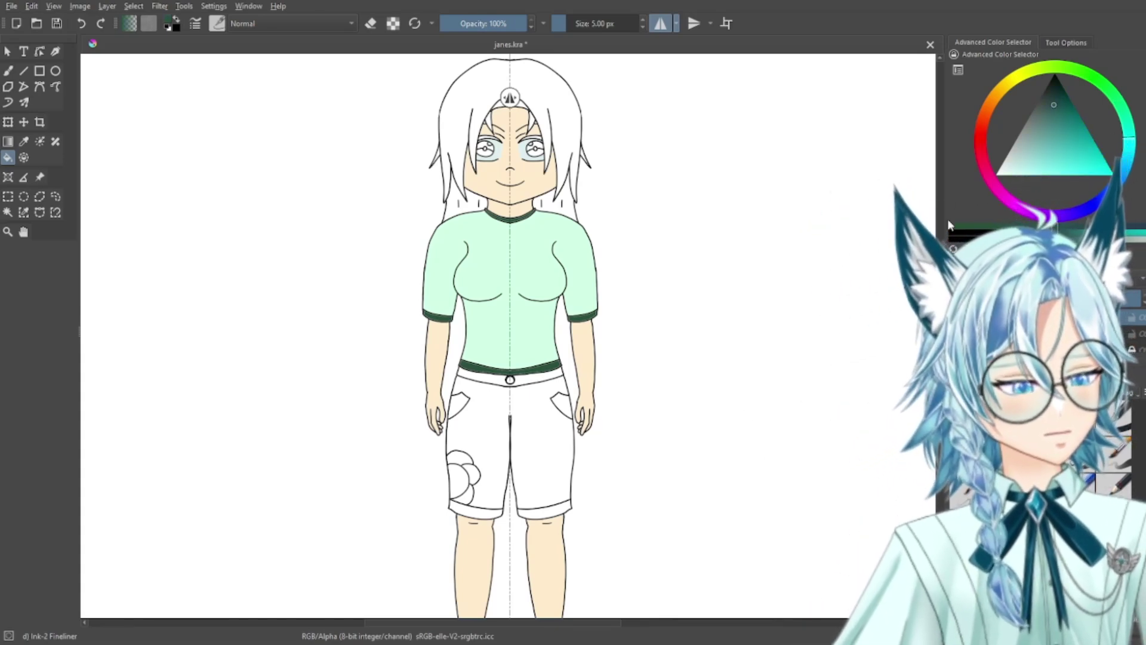
left_click(1032, 170)
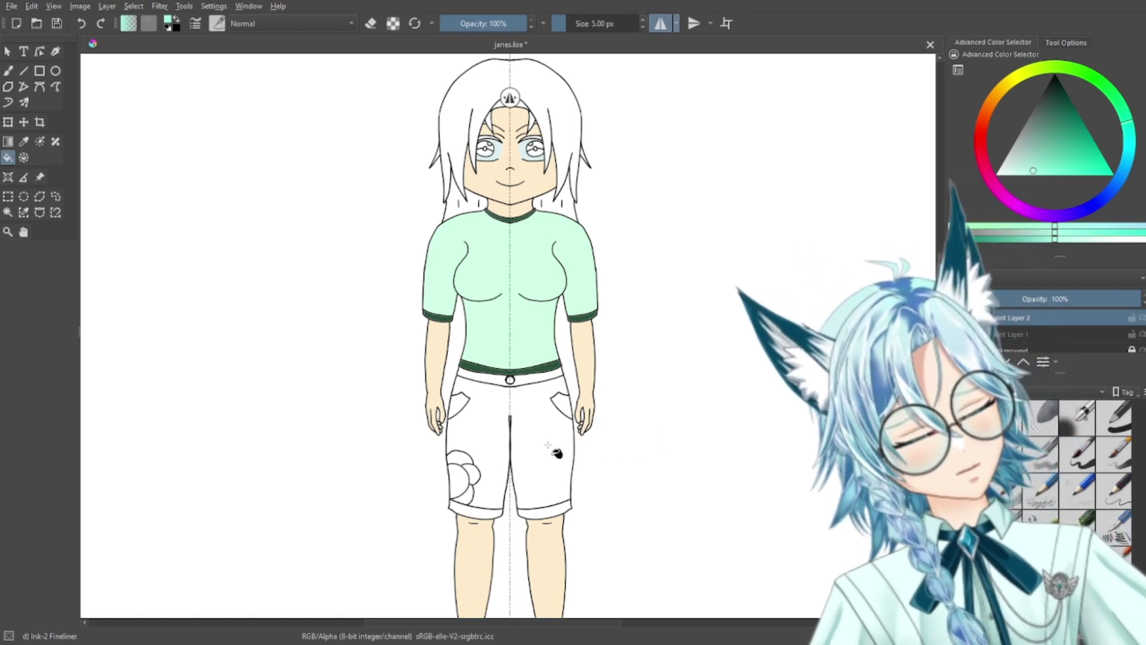
left_click(479, 442)
Step: Fill the shorts' waistband, both pockets and both leg cuffs with a medium teal green
key("2")
key("ctrl+plus")
key("ctrl+plus")
key("ctrl+plus")
key("ctrl+plus")
key("ctrl+plus")
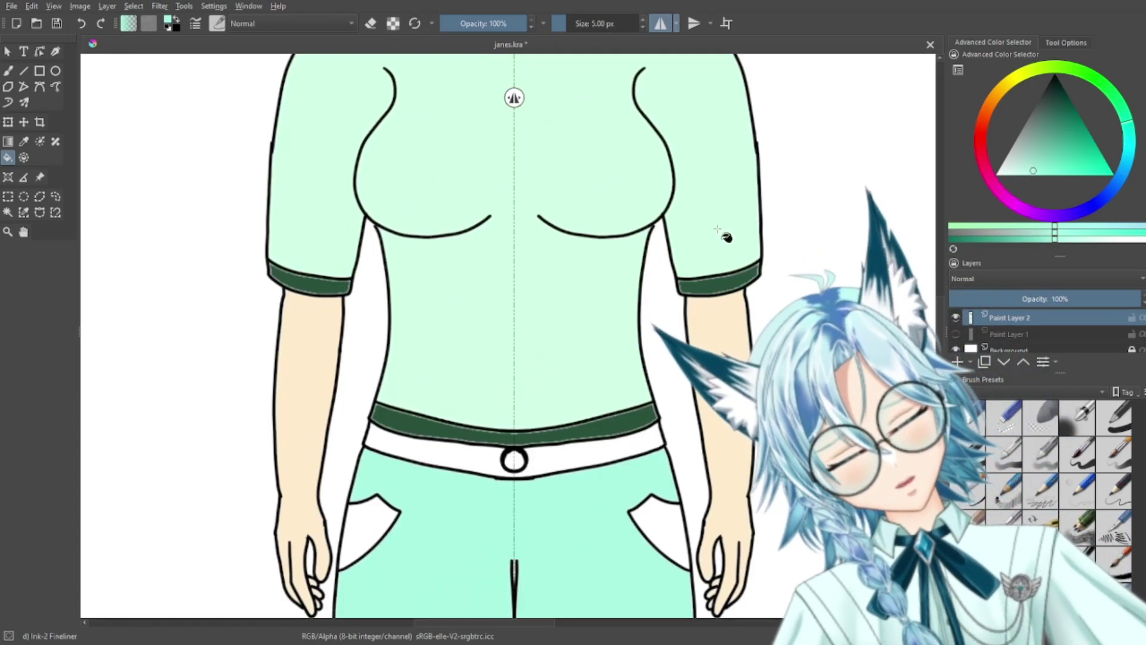
left_click_drag(775, 348, 791, 187)
left_click_drag(806, 304, 840, 206)
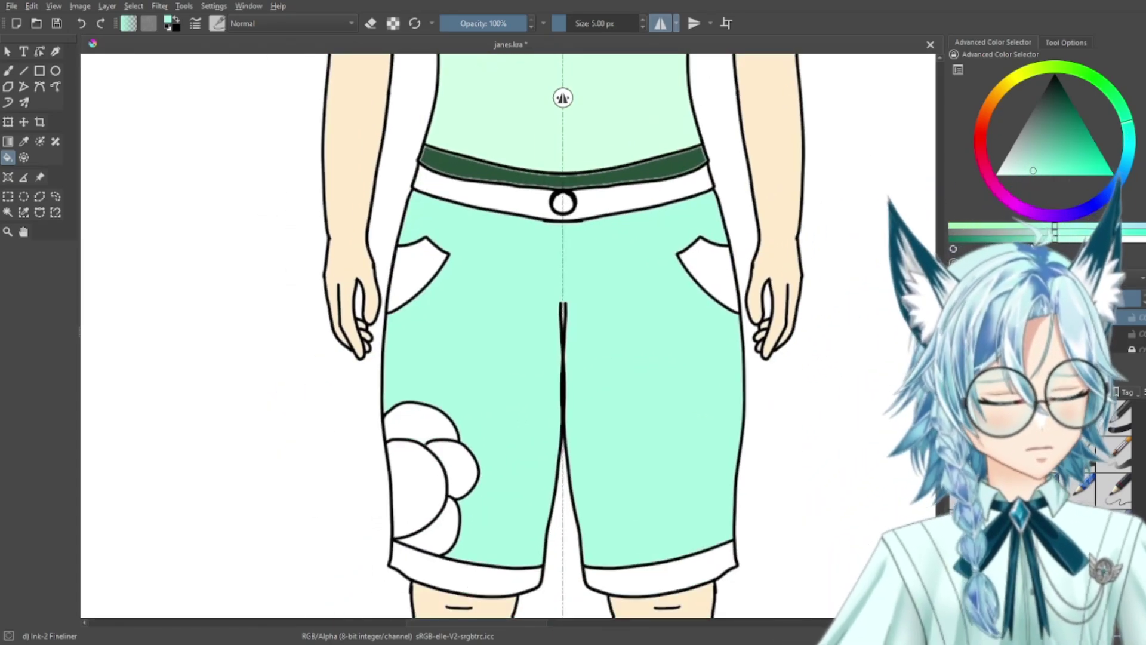
left_click(986, 239)
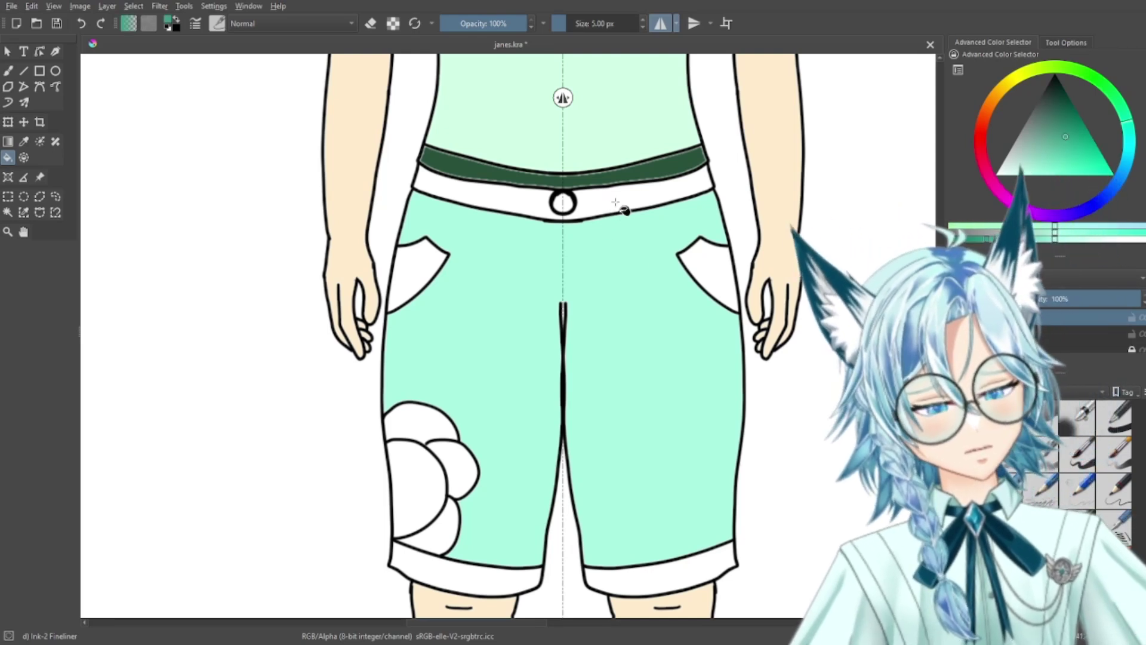
left_click(619, 205)
left_click(715, 266)
left_click(417, 260)
left_click(466, 570)
left_click(657, 573)
Step: Fill the centre of the flower on the shorts with a light lemon yellow
key("minus")
key("minus")
key("minus")
key("minus")
key("minus")
key("plus")
key("plus")
key("plus")
key("plus")
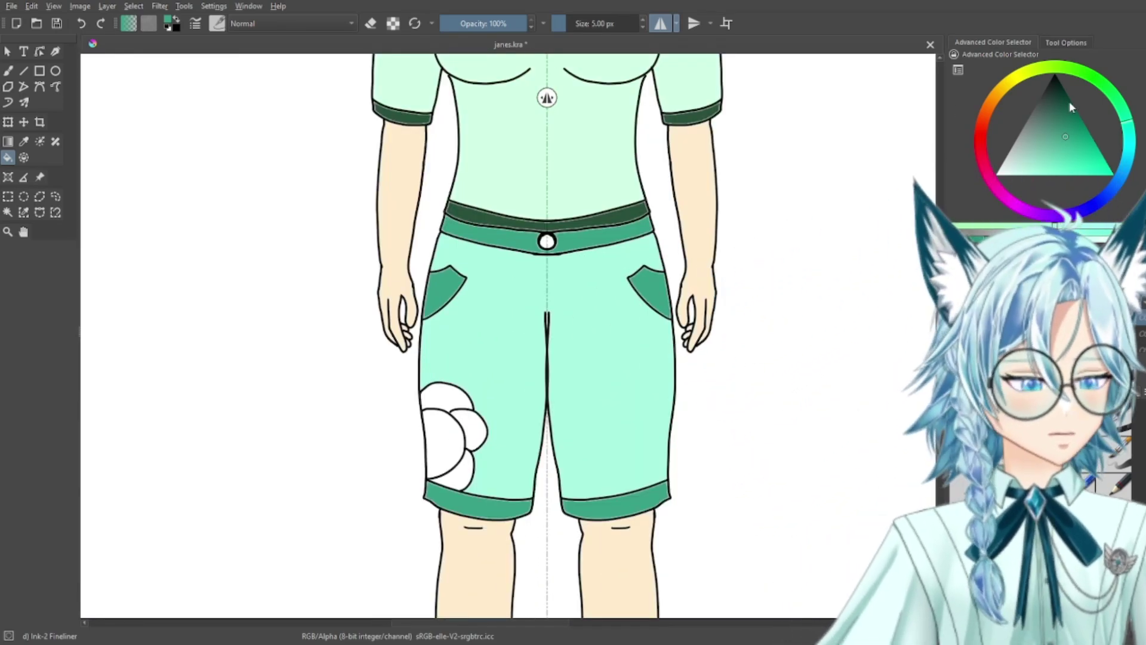
left_click(1015, 82)
left_click(1052, 174)
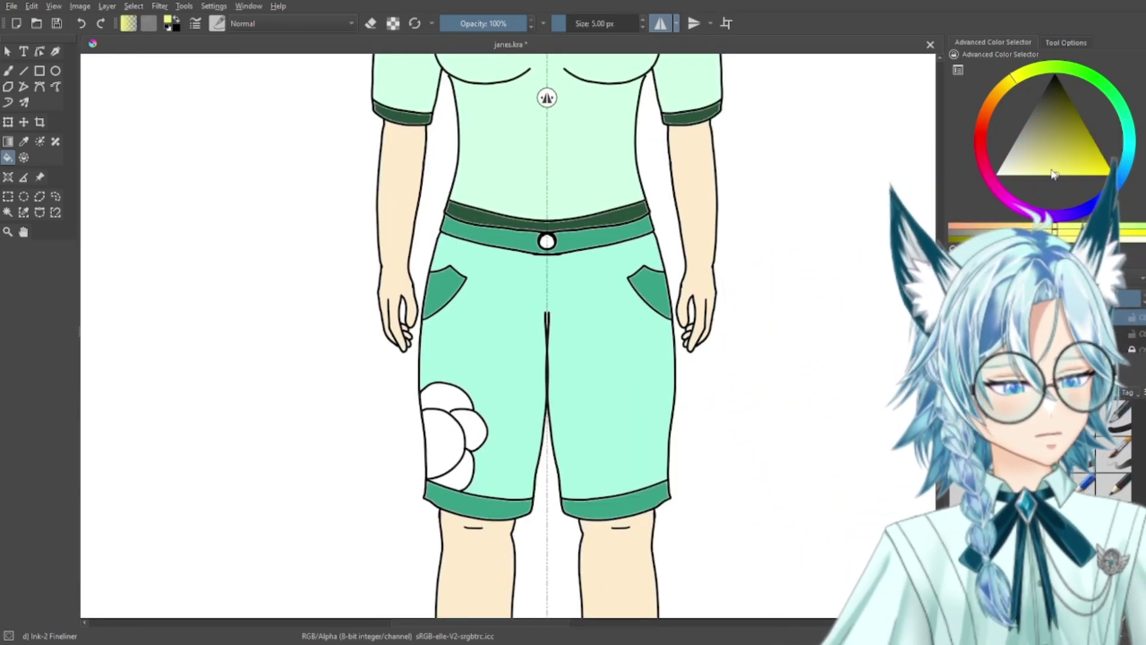
left_click(445, 441)
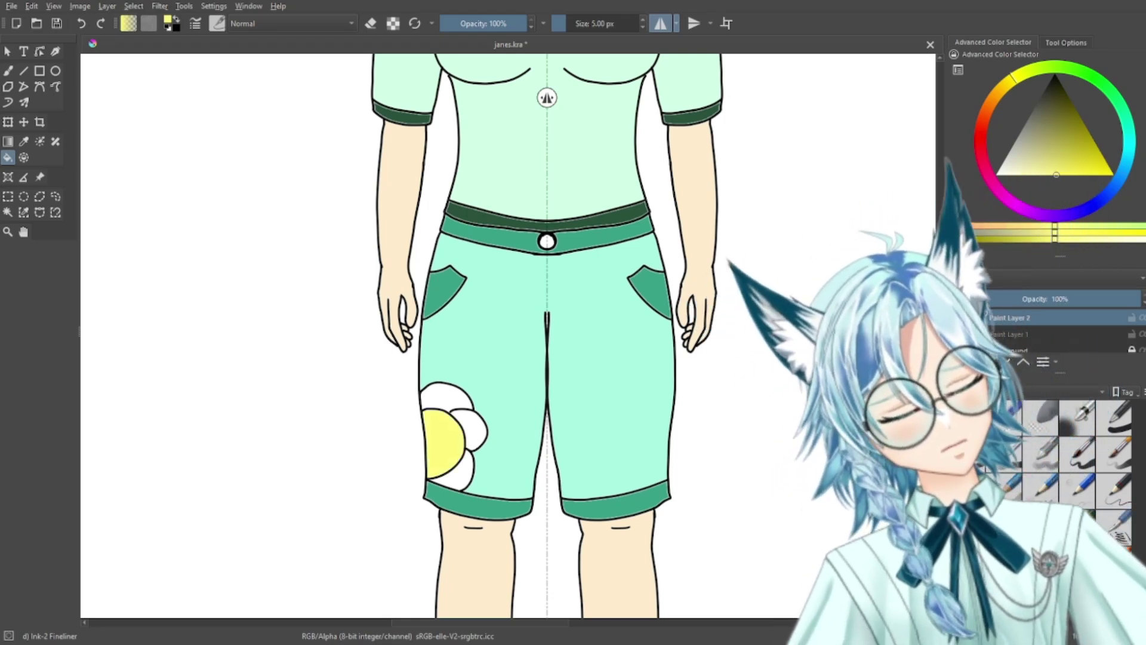
Step: Fill the flower's petals on the shorts with a saturated medium green
left_click(1115, 101)
left_click(1075, 129)
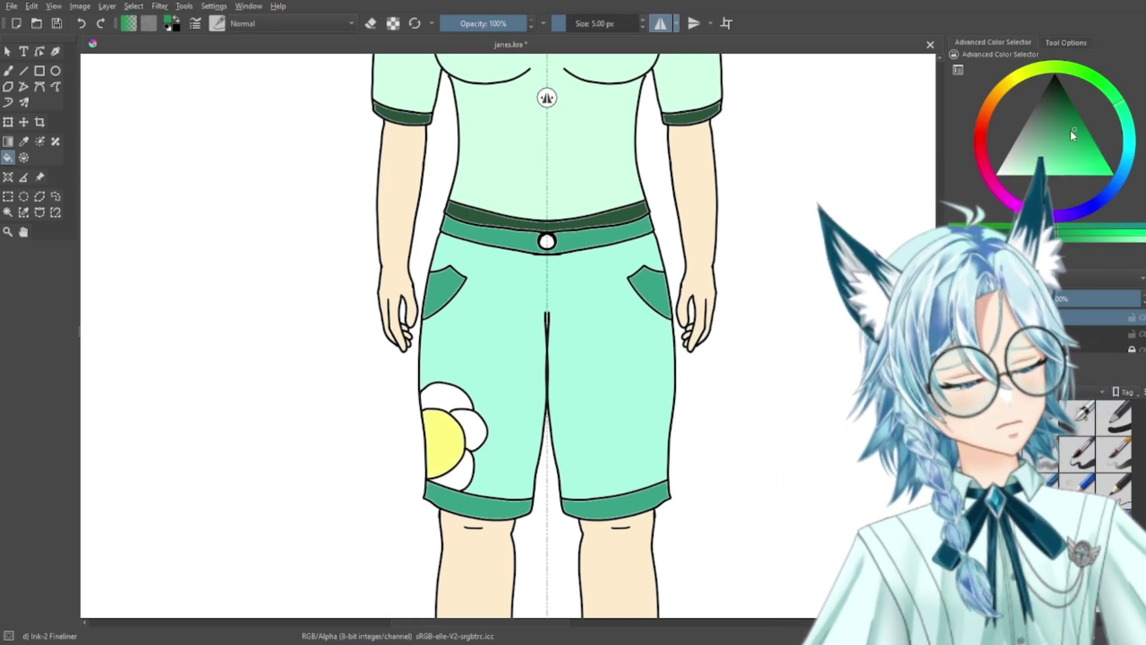
left_click(447, 395)
left_click(475, 430)
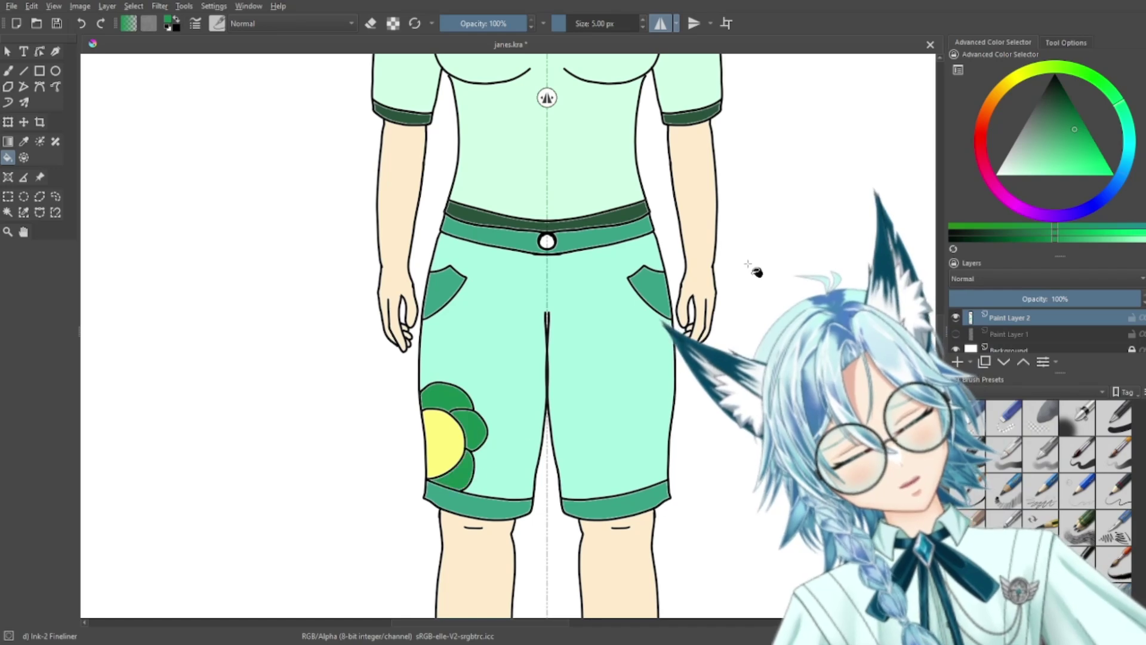
Step: Fill the round waistband button with a pale cream yellow
key("2")
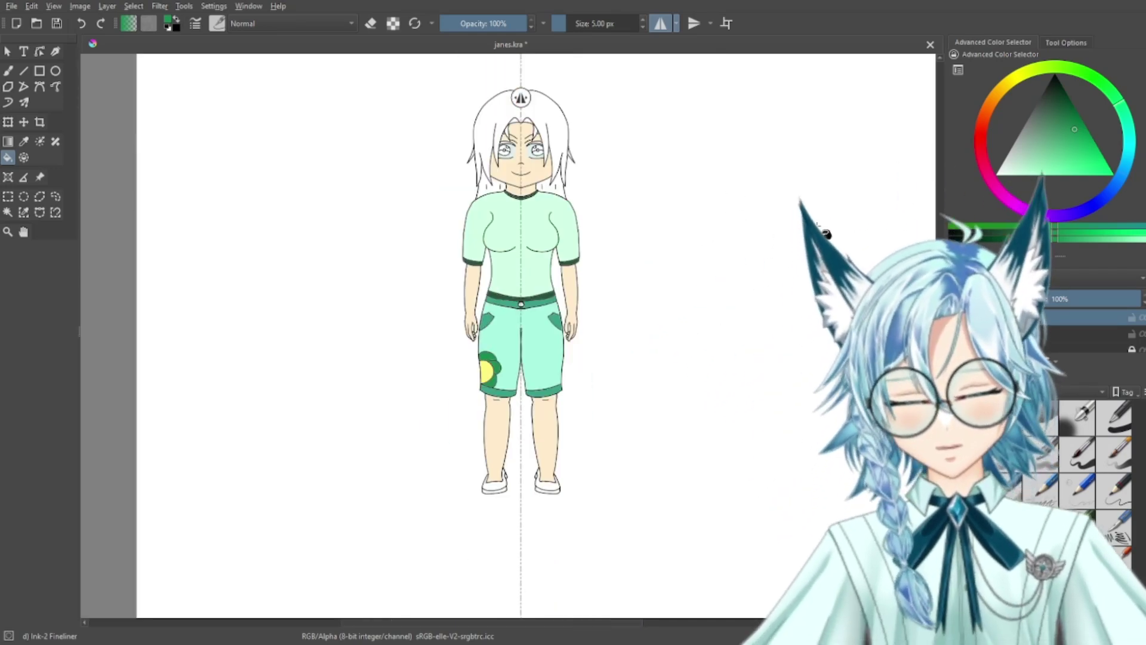
left_click(1029, 175)
key("plus")
key("plus")
key("plus")
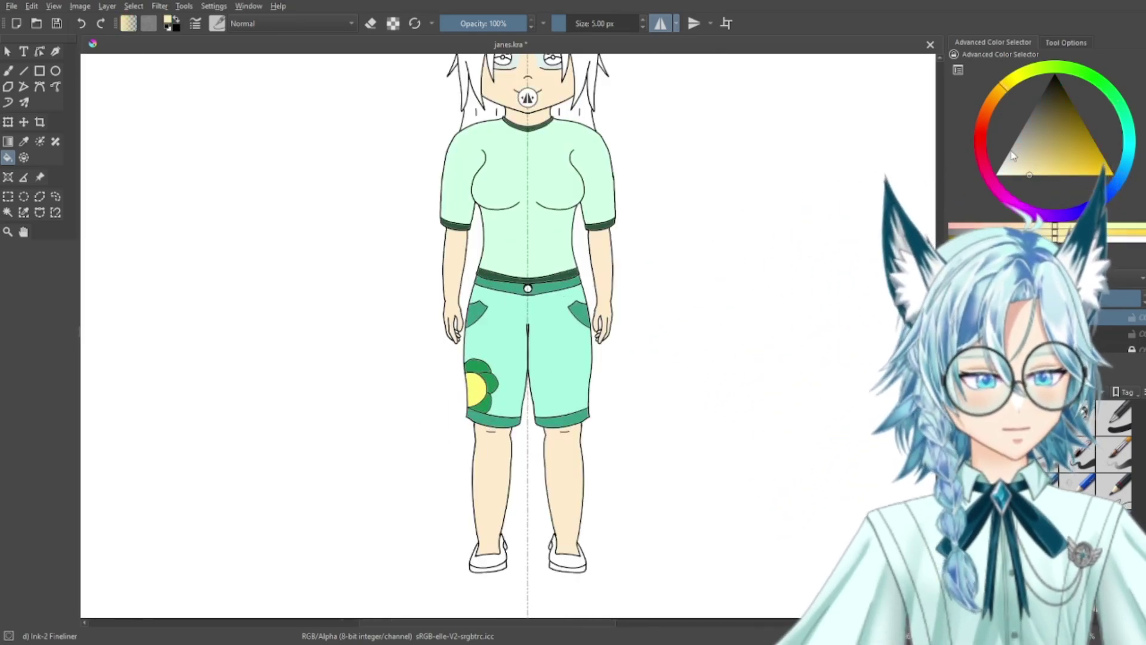
left_click(1017, 76)
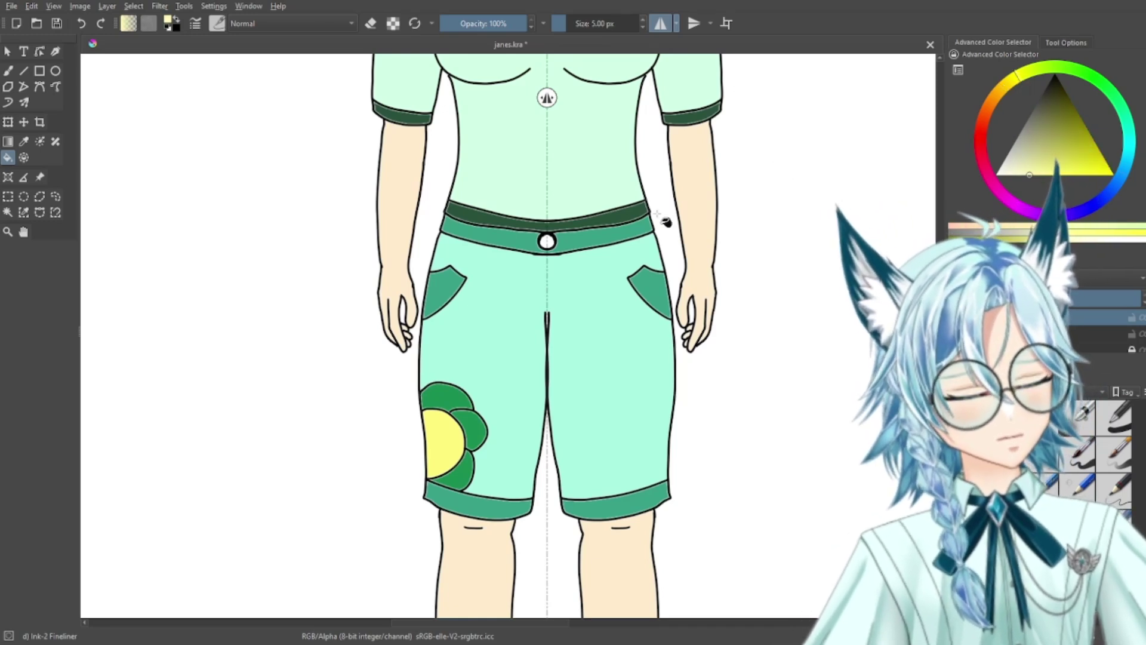
left_click(547, 243)
Step: Fill the uppers of both shoes with a light mint green, leaving the soles and heel tabs uncoloured
key("minus")
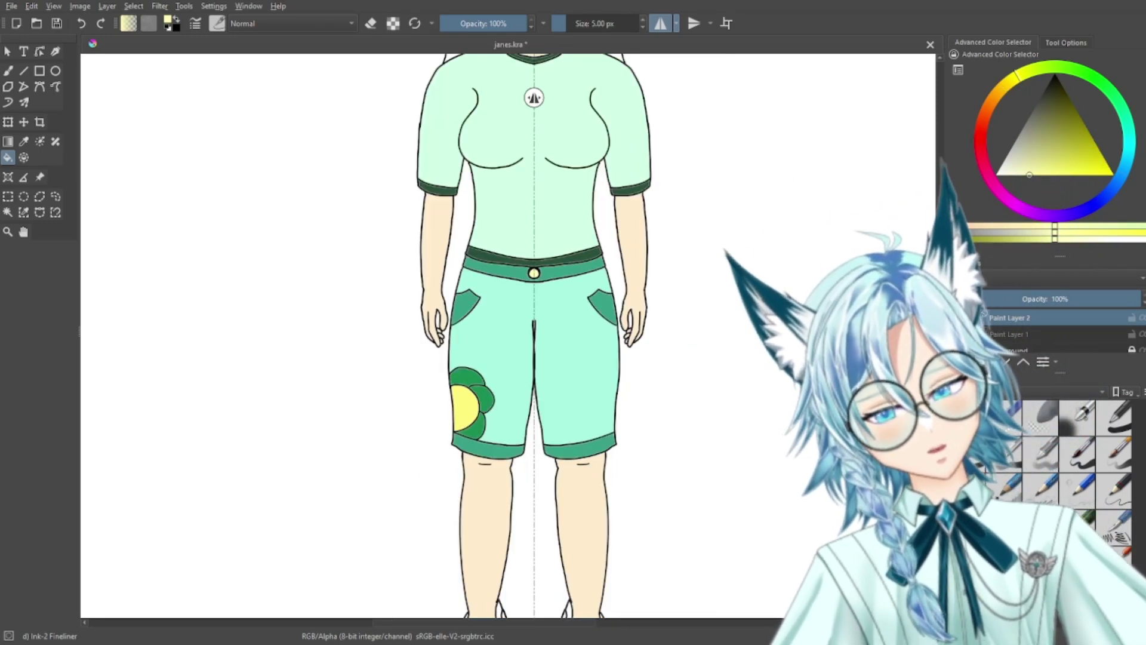
left_click_drag(746, 260, 769, 263)
left_click_drag(778, 383, 778, 486)
key("minus")
key("minus")
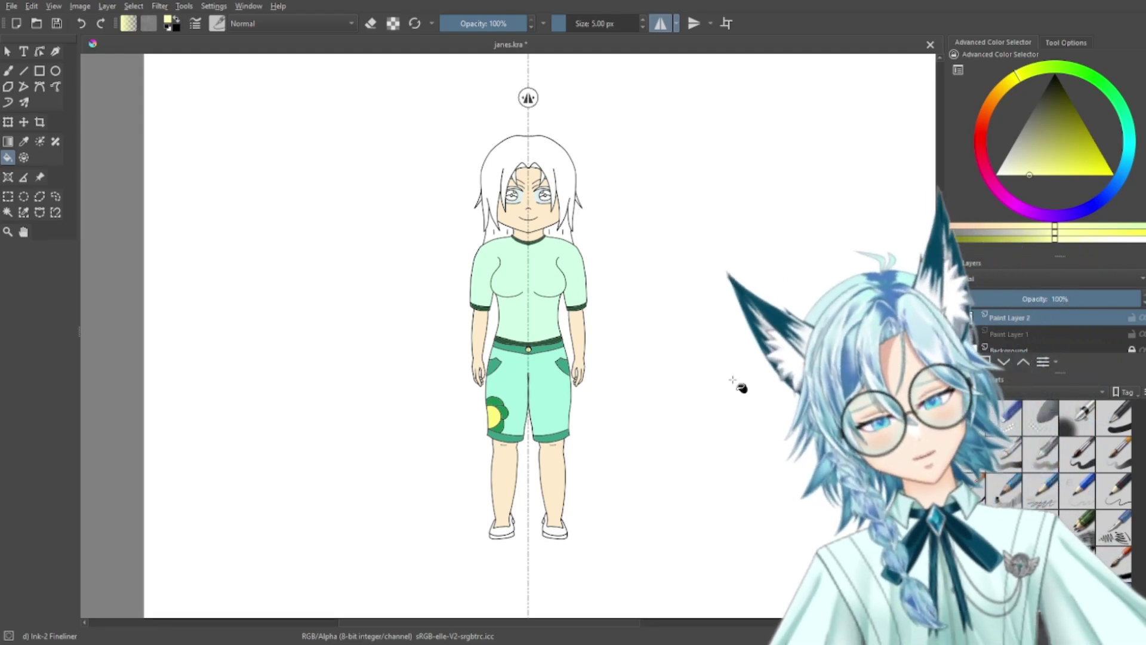
left_click_drag(702, 399, 685, 316)
key("plus")
key("plus")
key("plus")
key("plus")
key("plus")
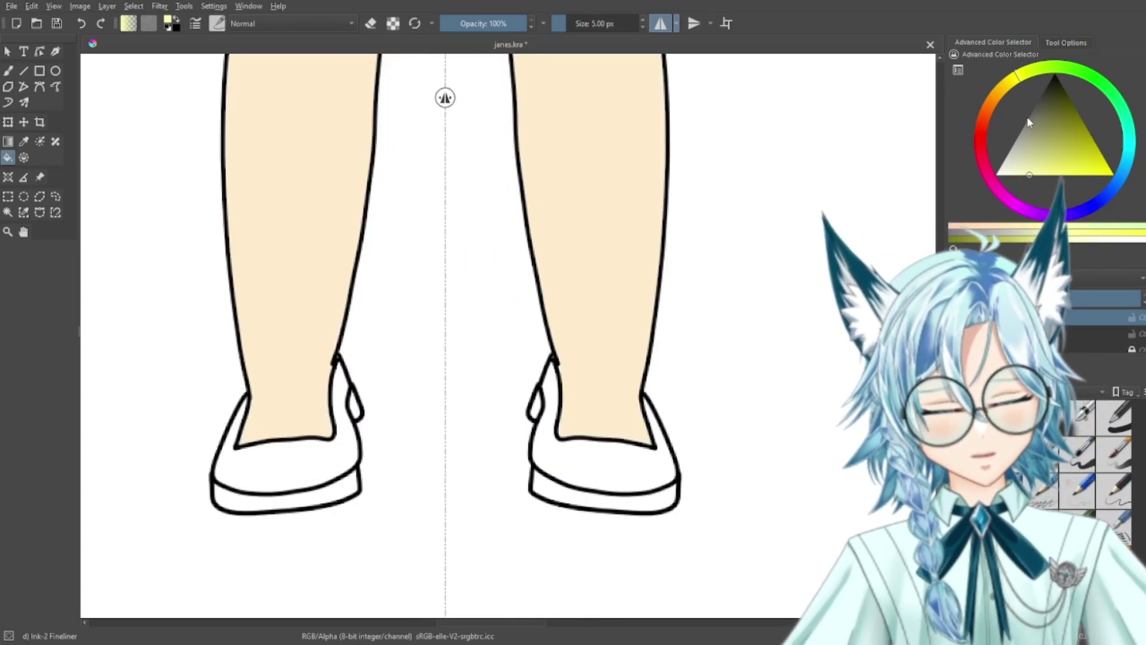
left_click(1003, 97)
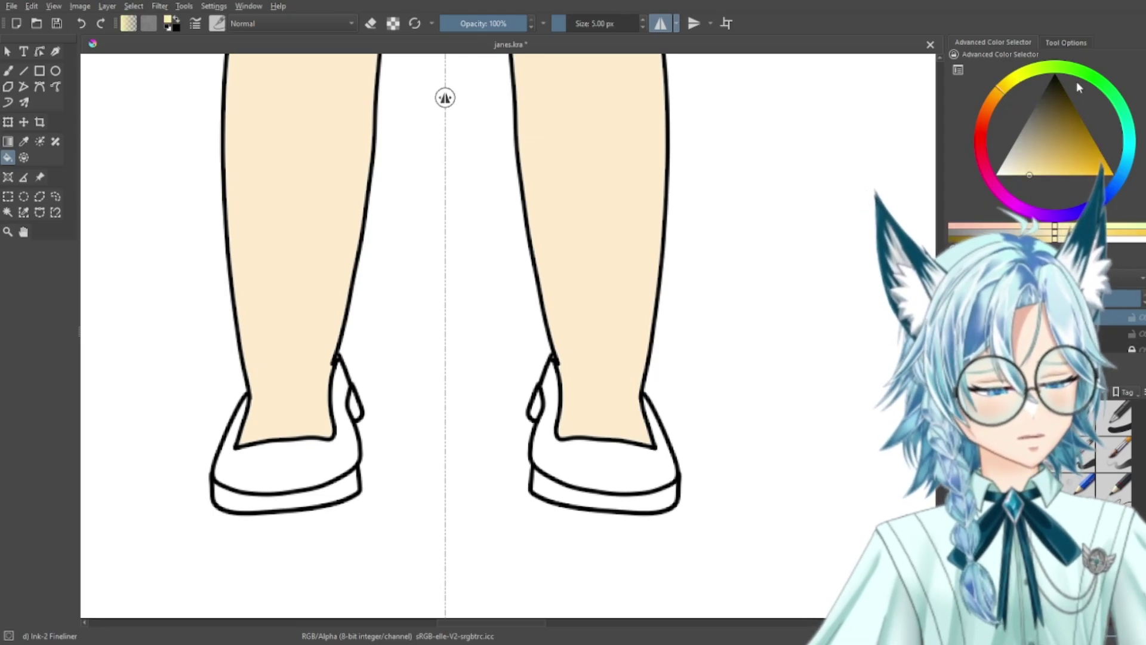
left_click(1120, 106)
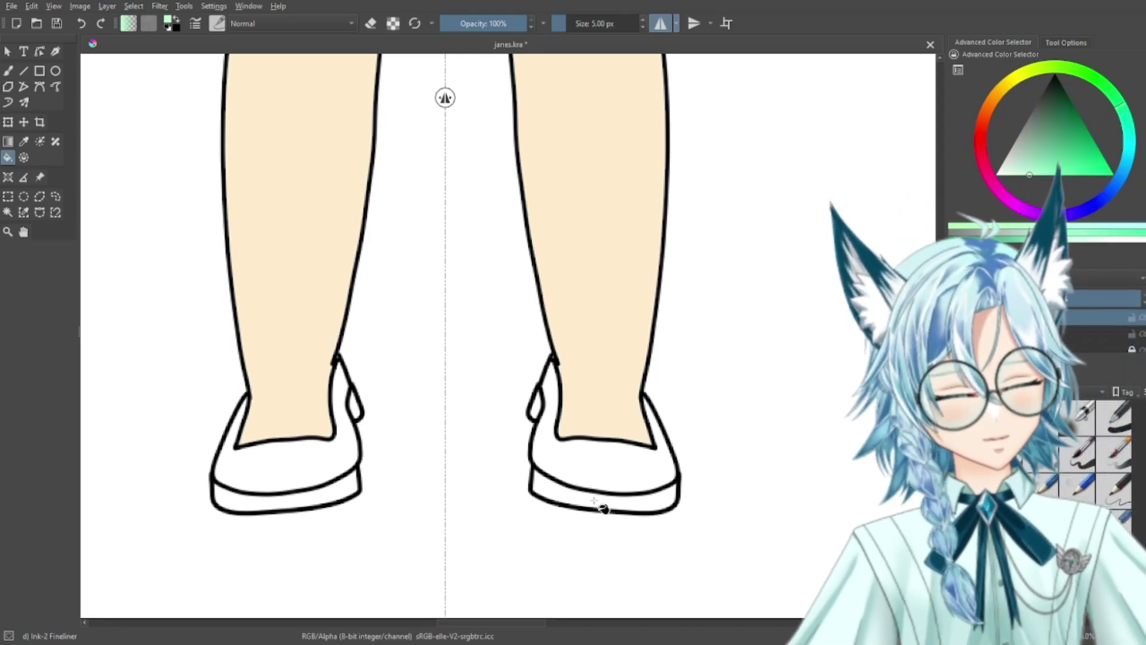
left_click(603, 460)
left_click(343, 457)
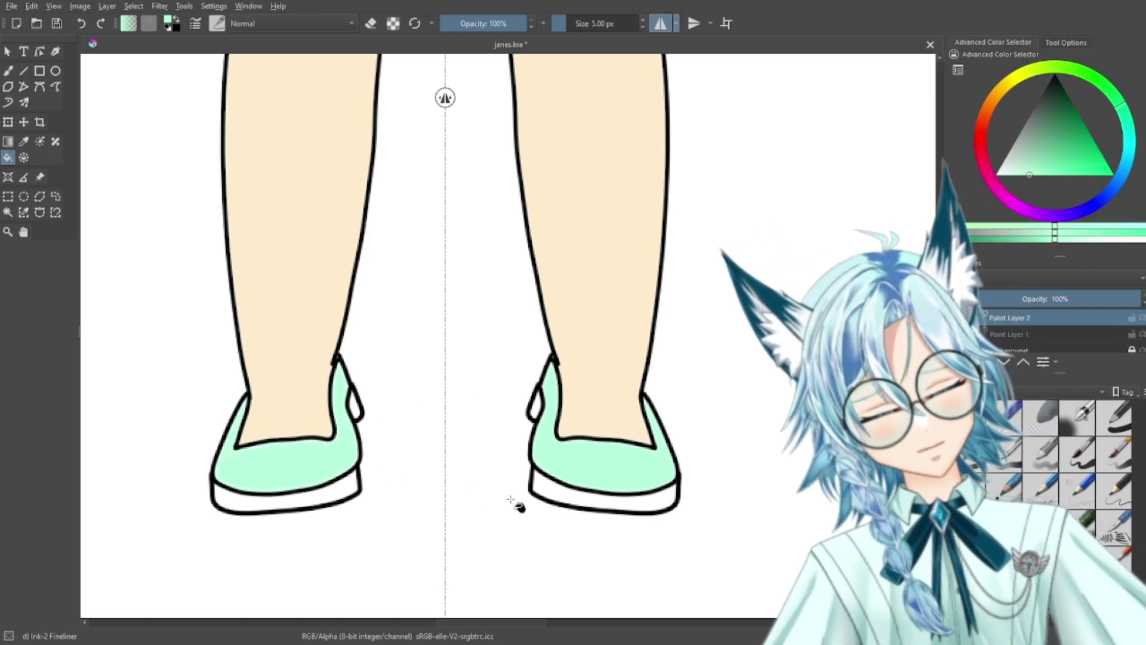
Step: Fill the shoe soles and heel tabs with a muted grey-green
left_click(1030, 132)
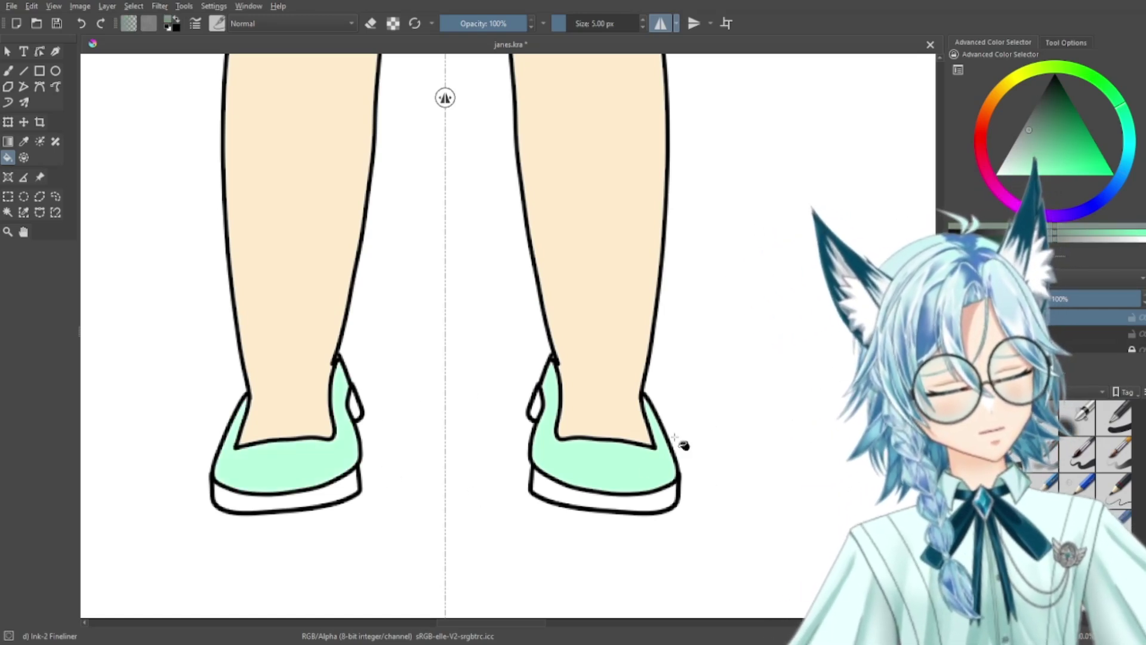
left_click(578, 499)
left_click(358, 409)
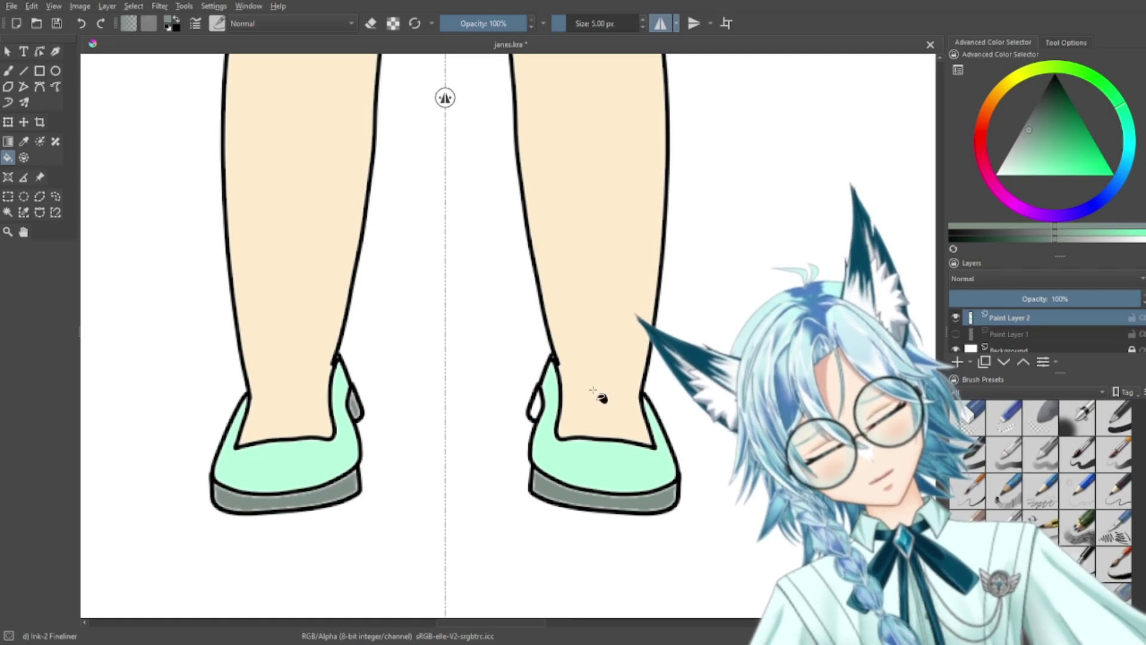
Step: Fill the character's hair, including the front locks and the back hair beside the neck, with a golden yellow
key("minus")
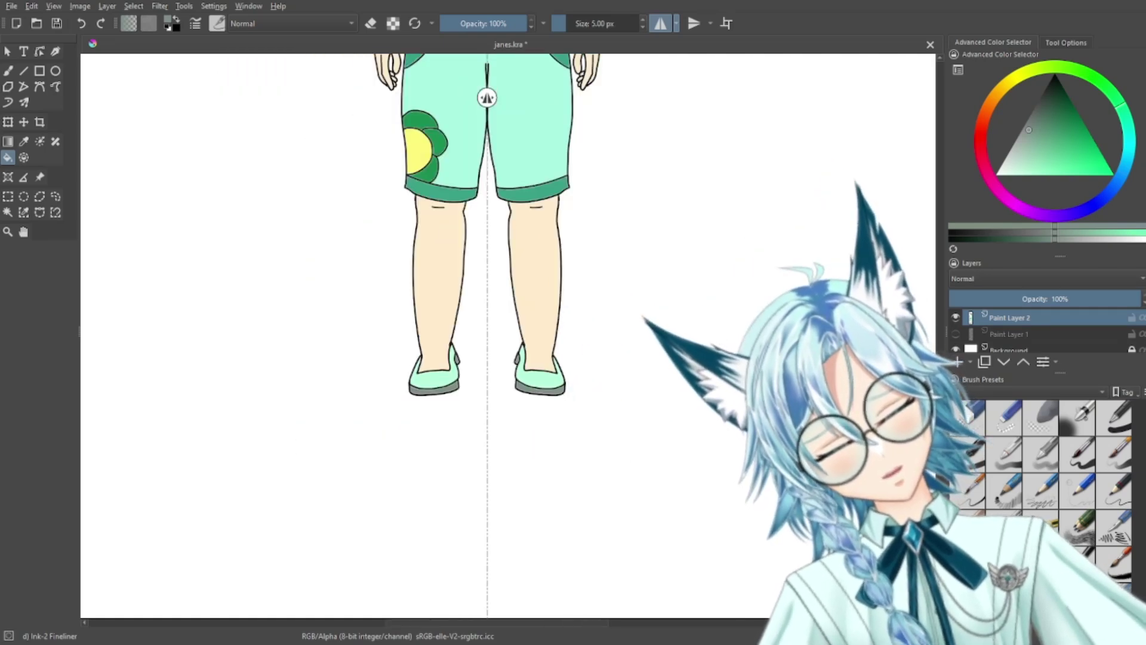
key("minus")
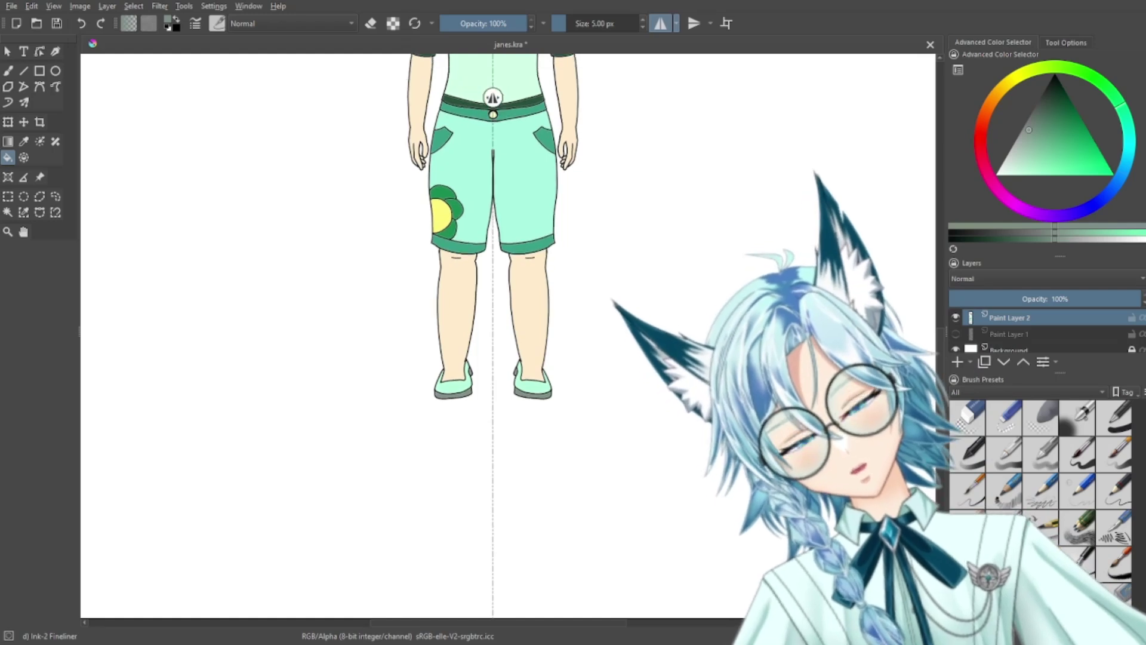
left_click_drag(668, 325, 681, 395)
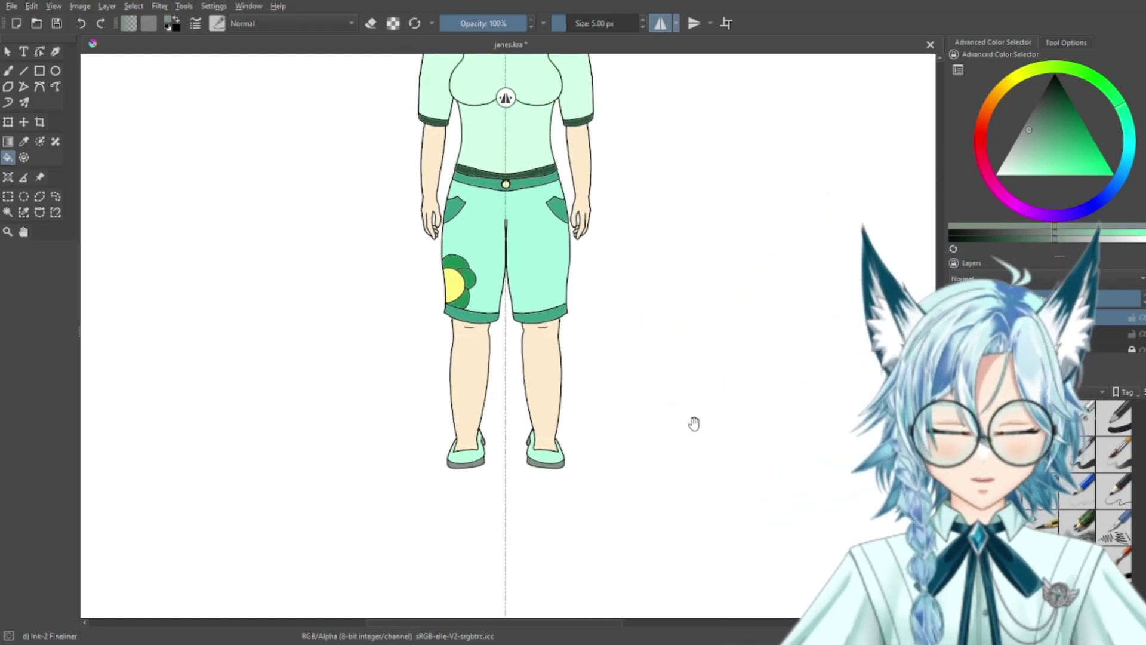
left_click_drag(688, 378, 693, 494)
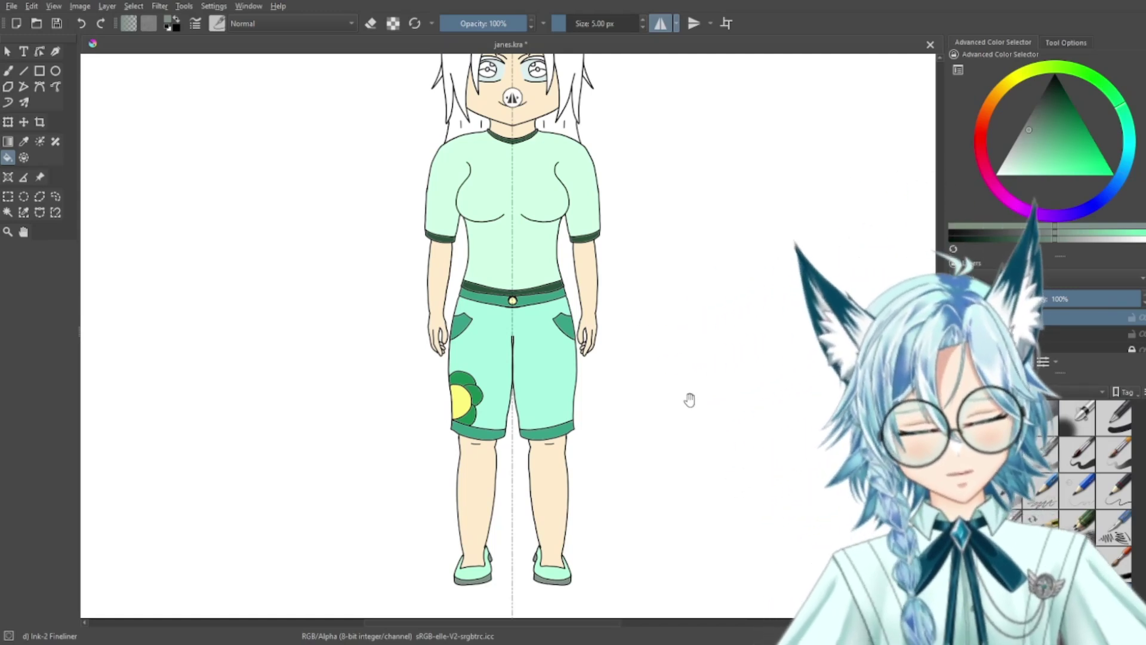
left_click_drag(690, 400, 694, 445)
left_click_drag(695, 391, 697, 269)
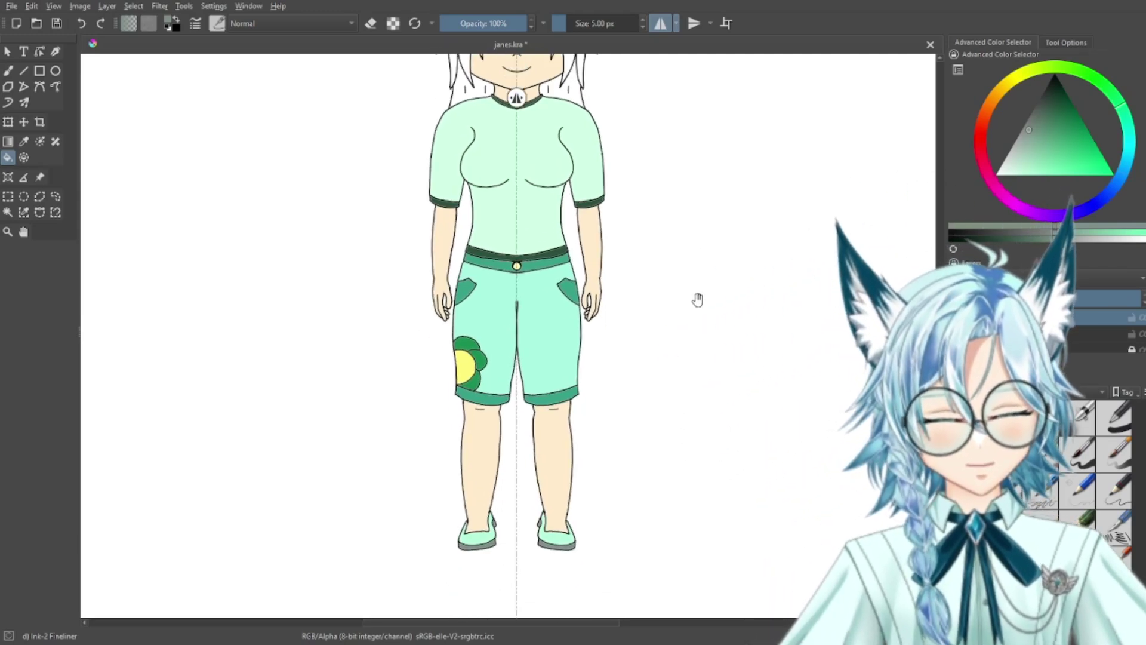
scroll(699, 469, "down", 1)
scroll(711, 469, "up", 5)
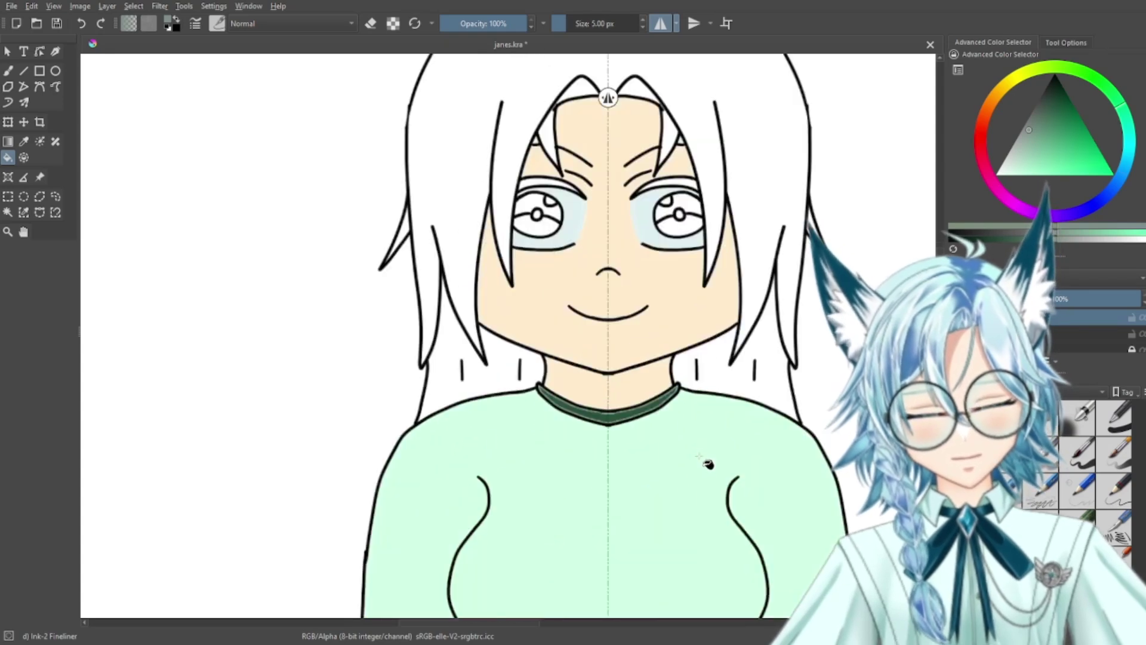
left_click(1002, 88)
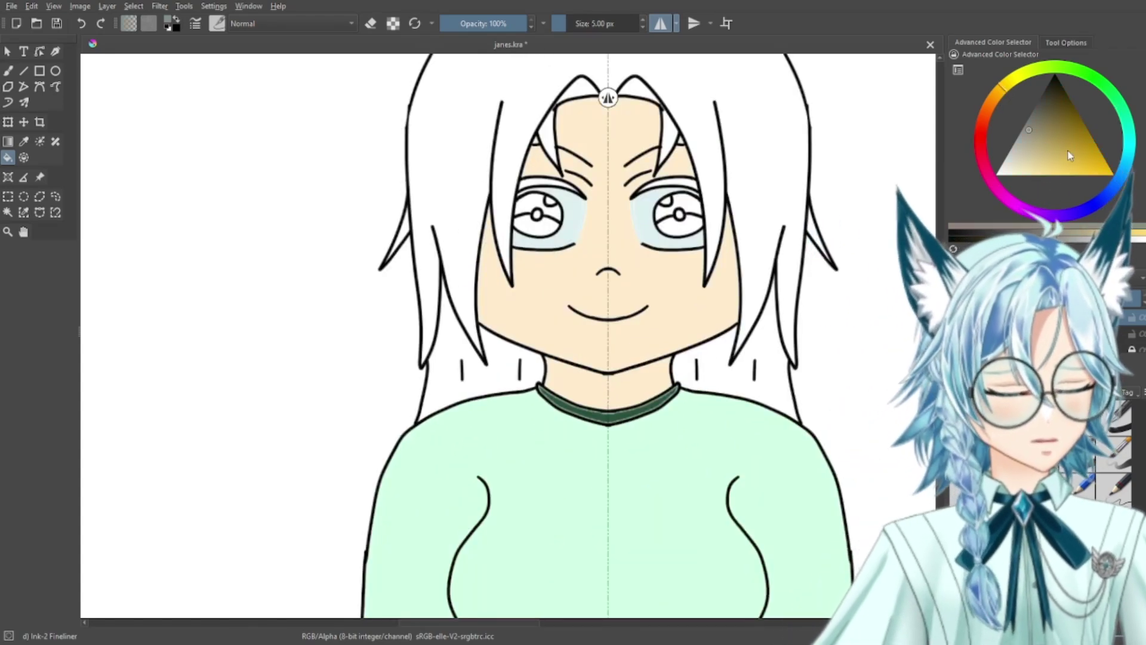
left_click(1088, 172)
left_click(1044, 173)
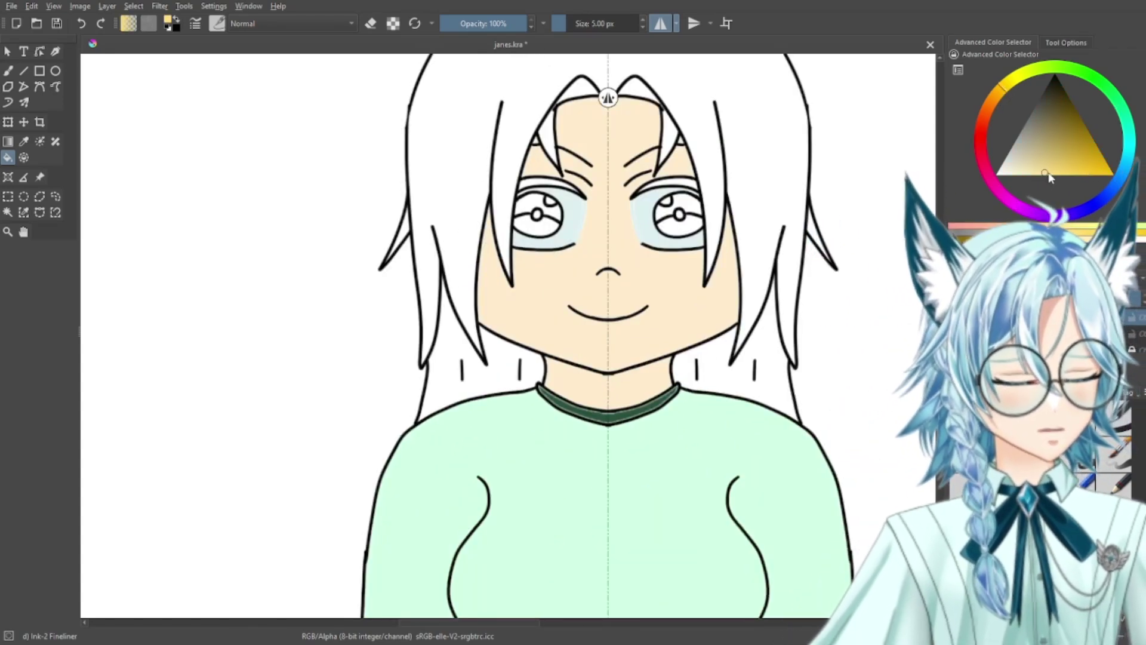
left_click(1073, 173)
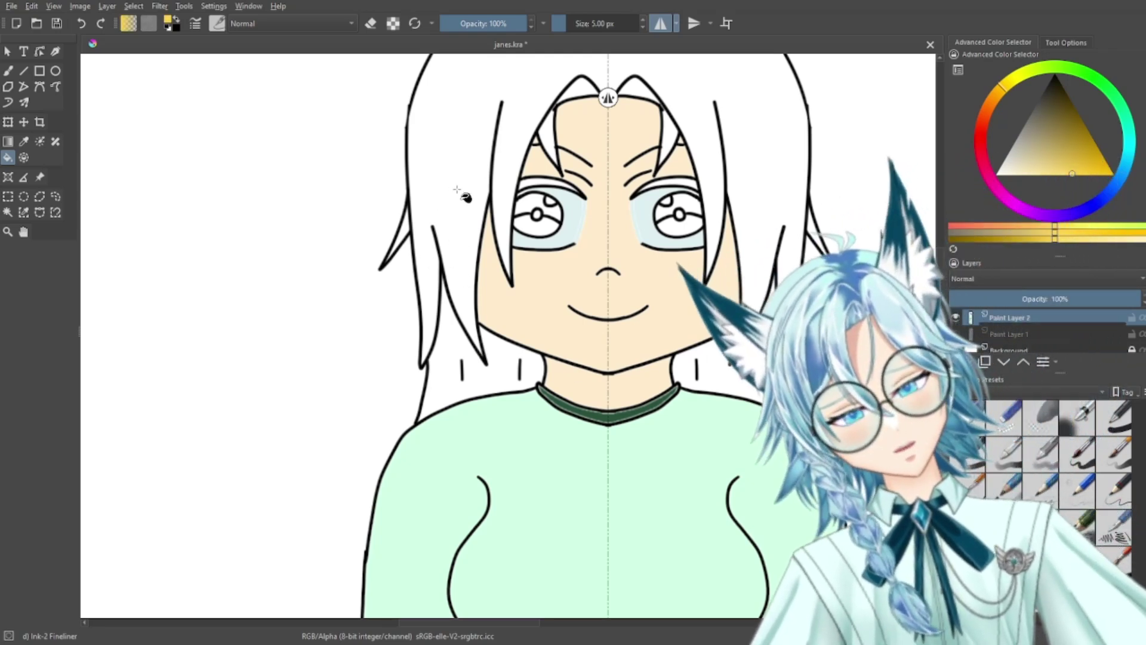
left_click(456, 190)
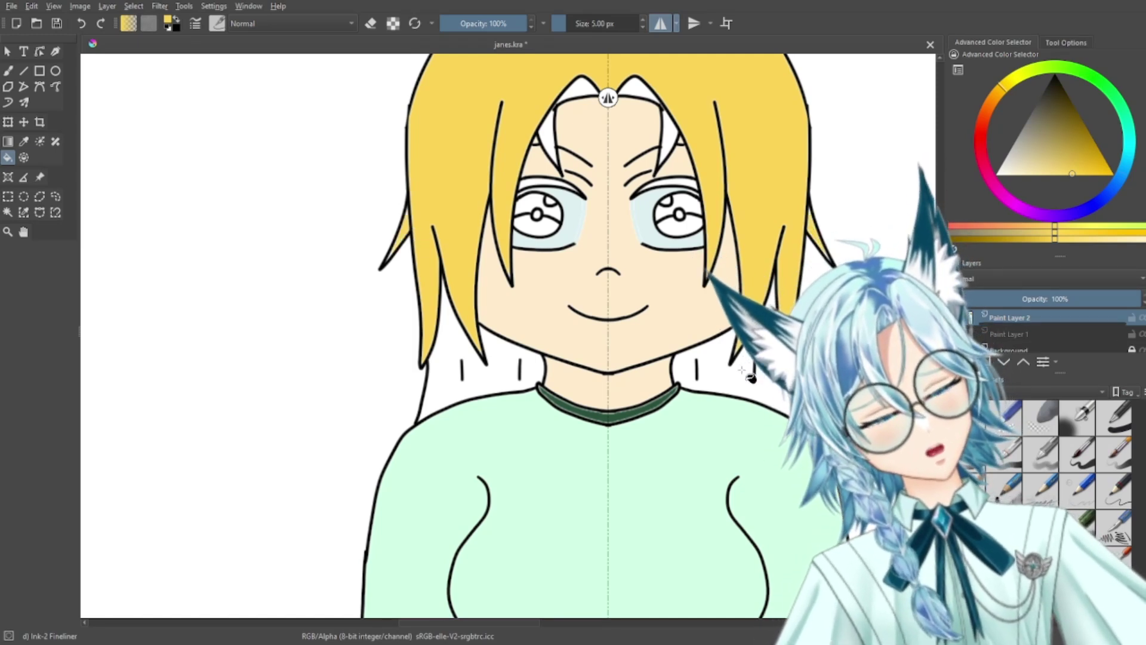
left_click(486, 377)
Step: Fill the two small gaps under the parted fringe above the forehead with a darker gold
left_click_drag(690, 154, 664, 274)
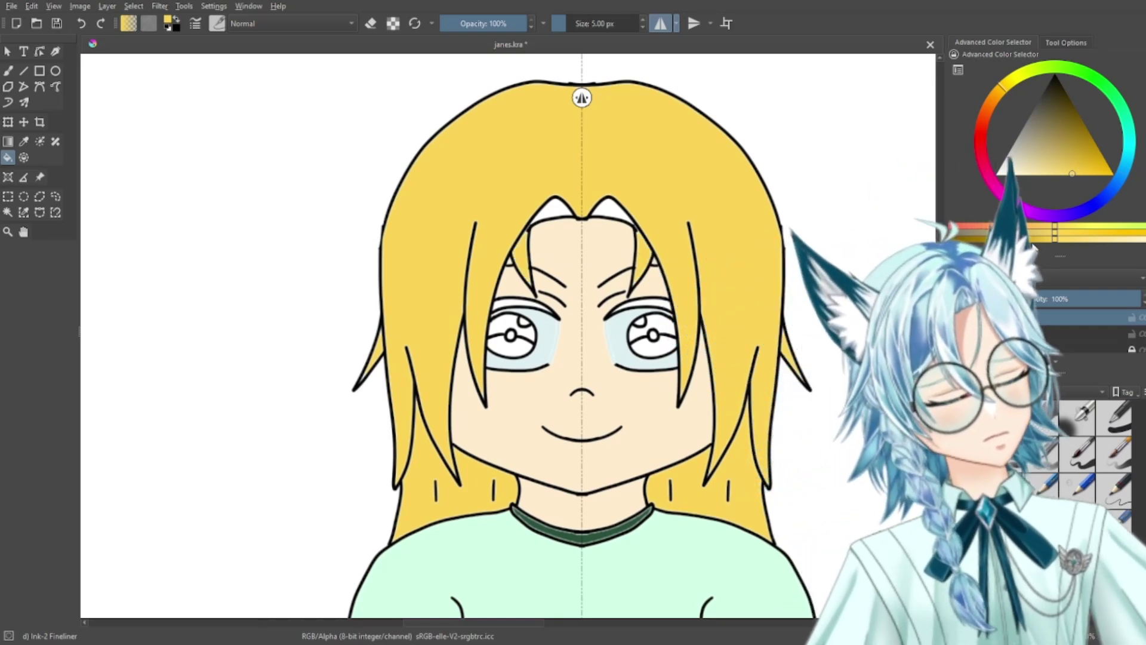
left_click(612, 214)
scroll(740, 343, "down", 4)
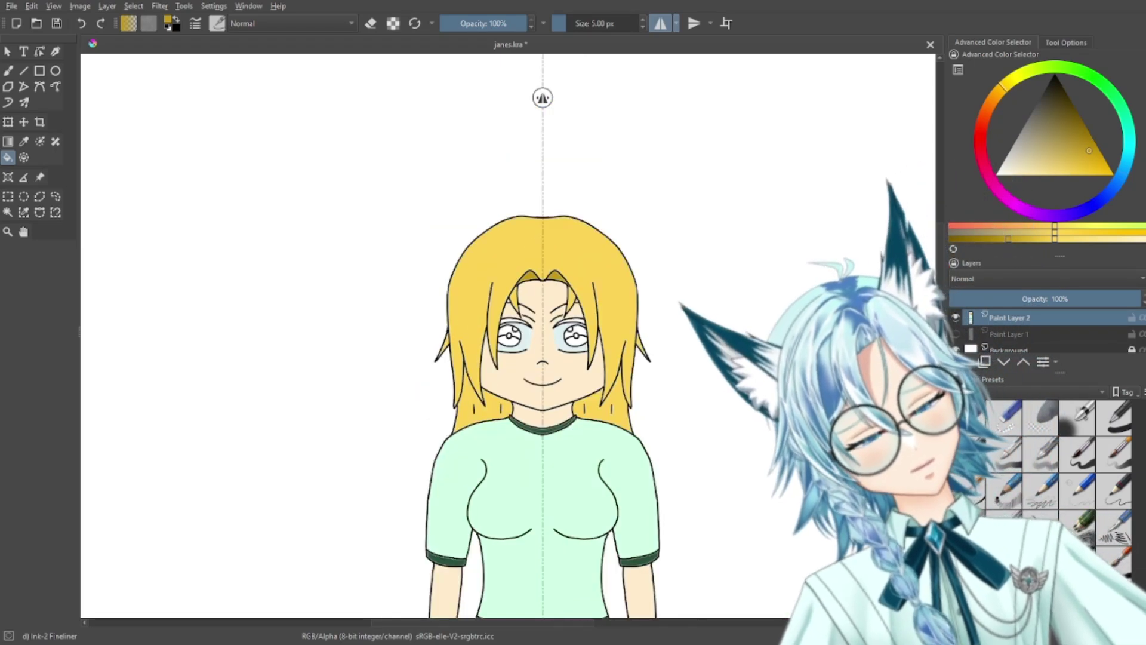
scroll(746, 338, "up", 4)
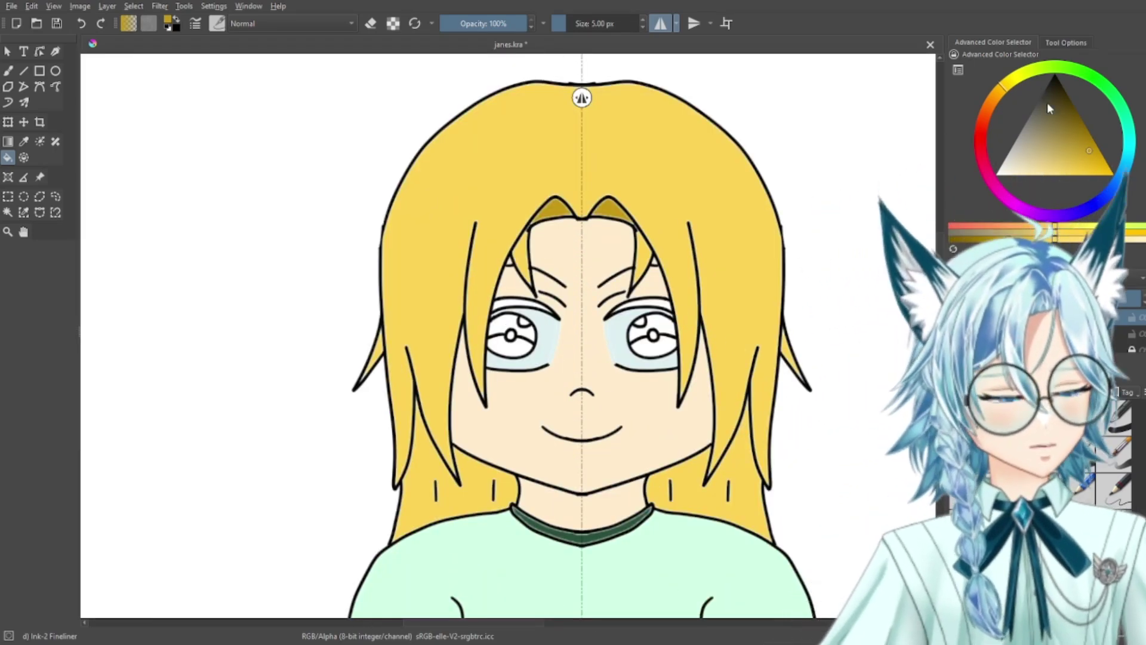
left_click_drag(1068, 119, 1063, 133)
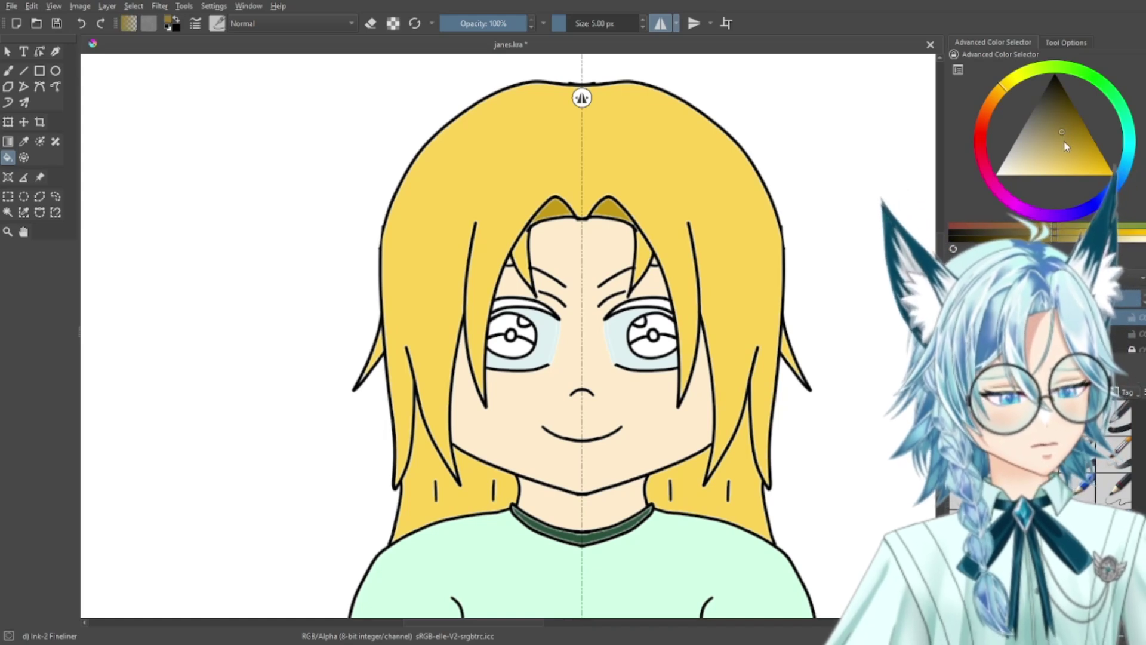
left_click(1063, 138)
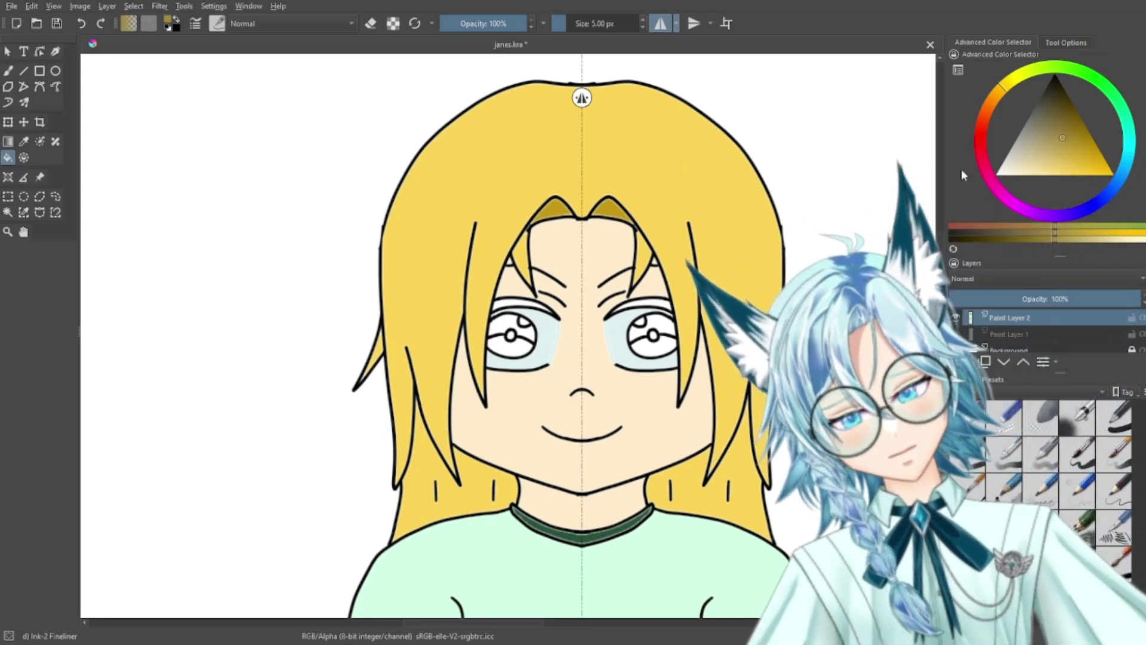
left_click(1068, 110)
left_click(1065, 120)
left_click_drag(1068, 124, 1068, 127)
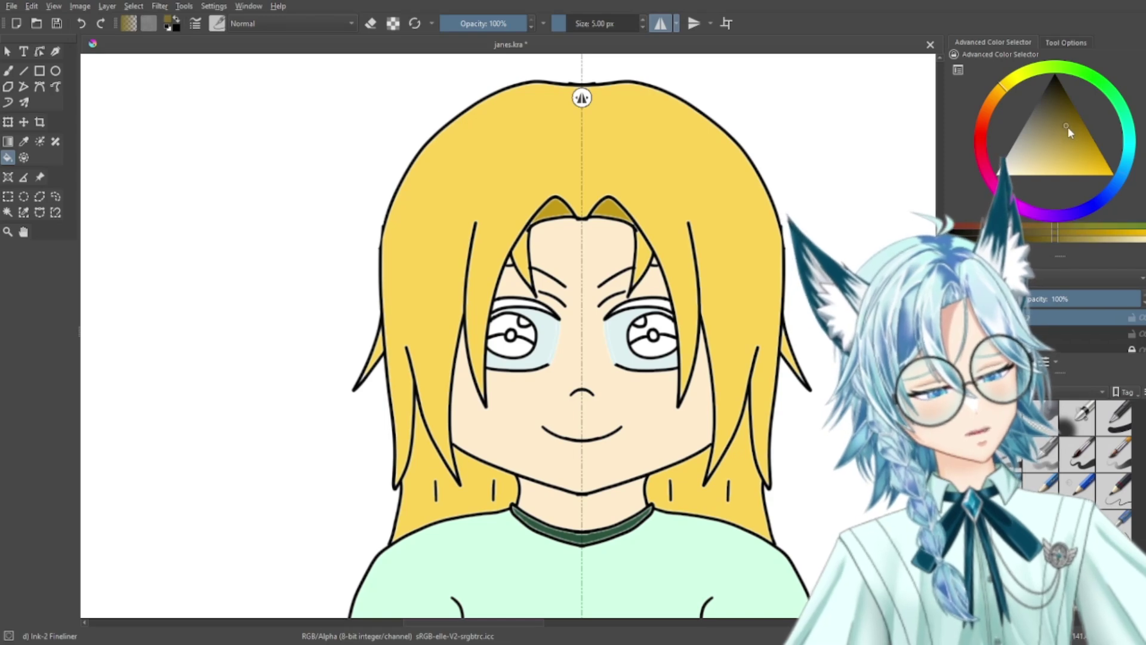
Step: Sample the hair's golden yellow and select all hair areas of that colour with the Similar Color Selection tool
left_click(24, 140)
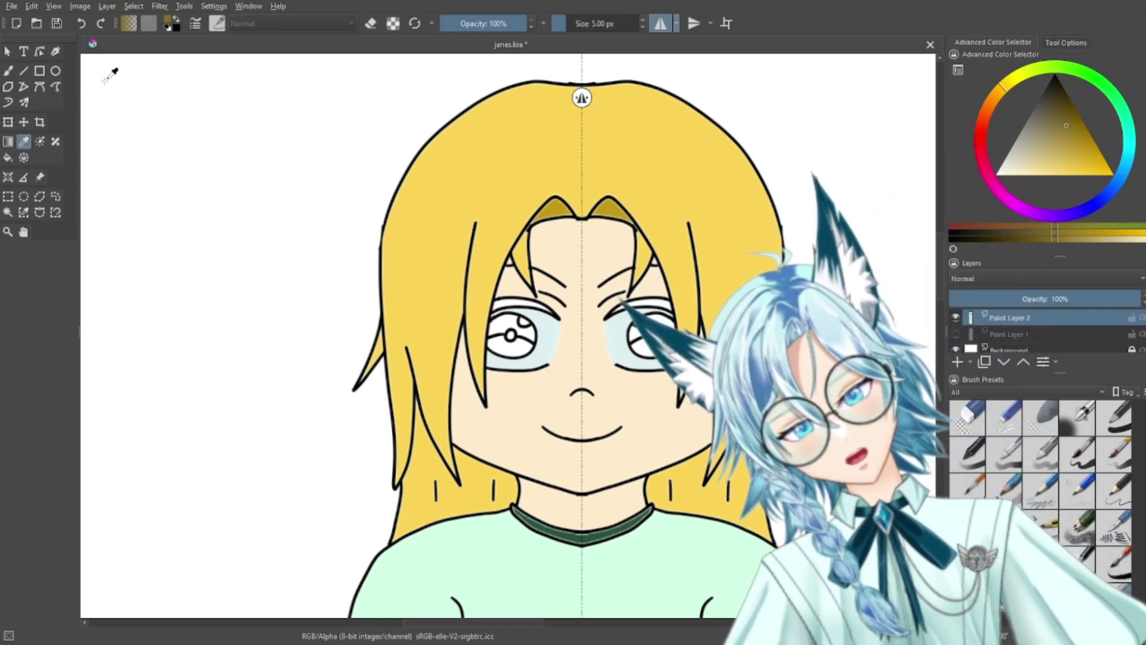
left_click(422, 252)
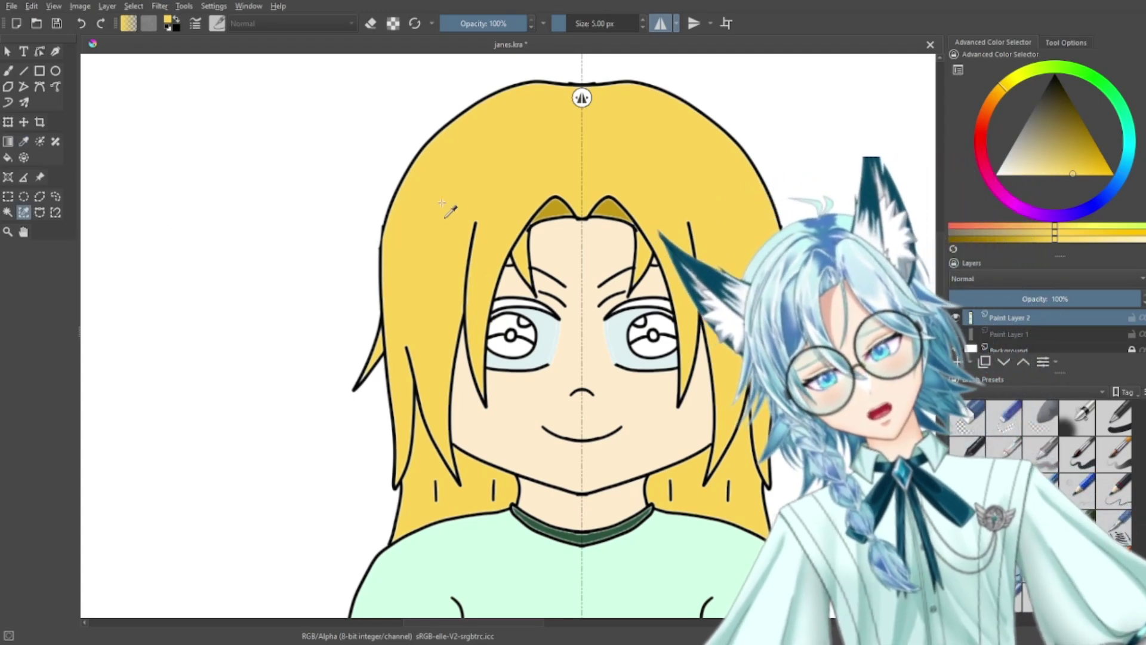
left_click(678, 198)
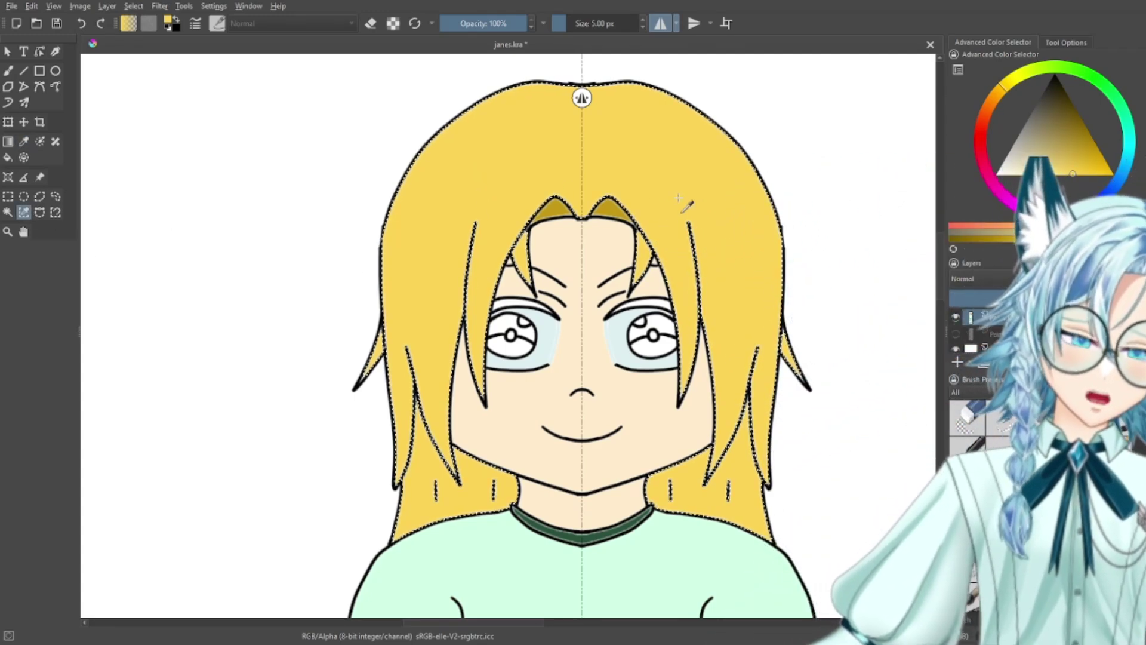
Step: Try shading the lower part of the selected hair with a vertical gradient in a dark olive brown
left_click(1069, 125)
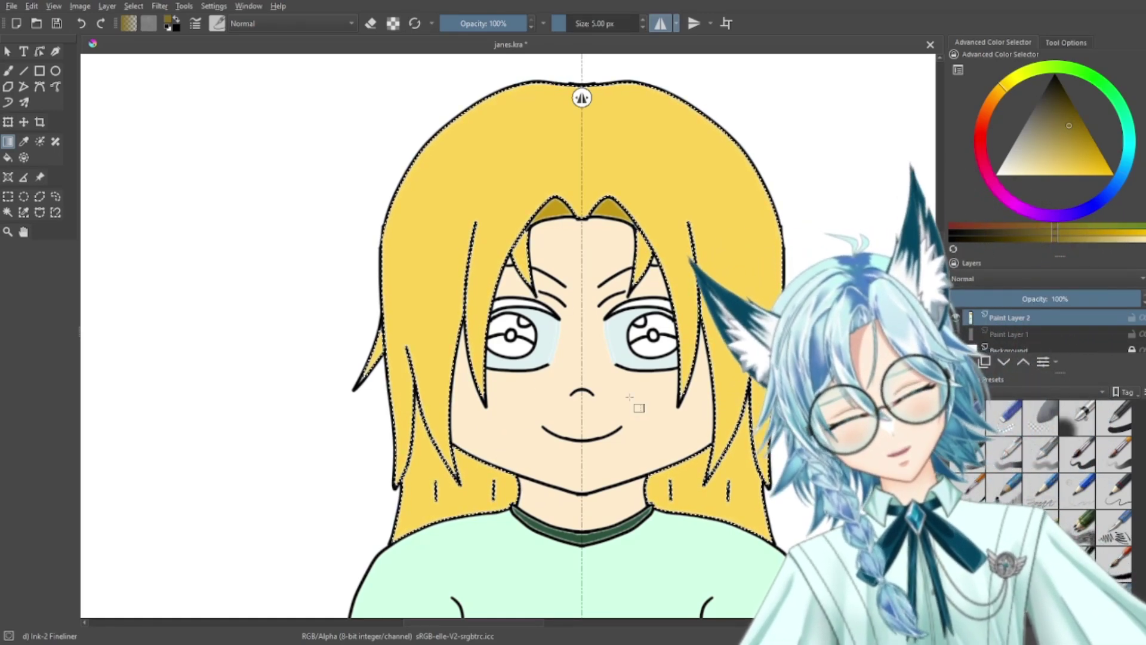
left_click_drag(598, 287, 599, 287)
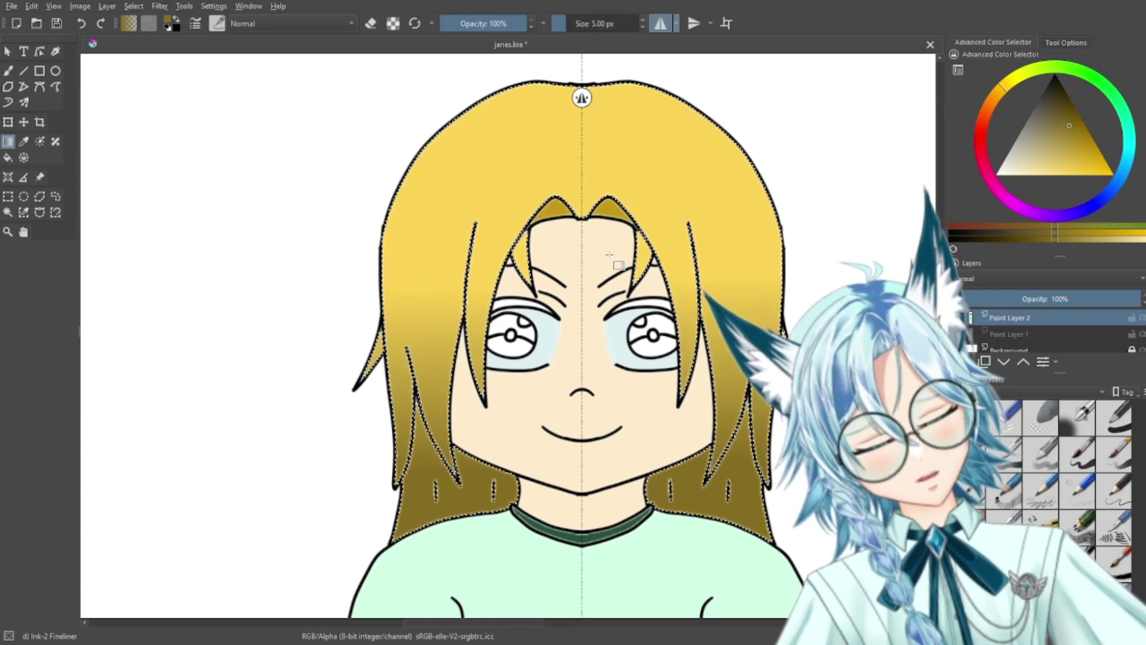
key("ctrl+minus")
key("ctrl+minus")
key("ctrl+minus")
key("plus")
key("plus")
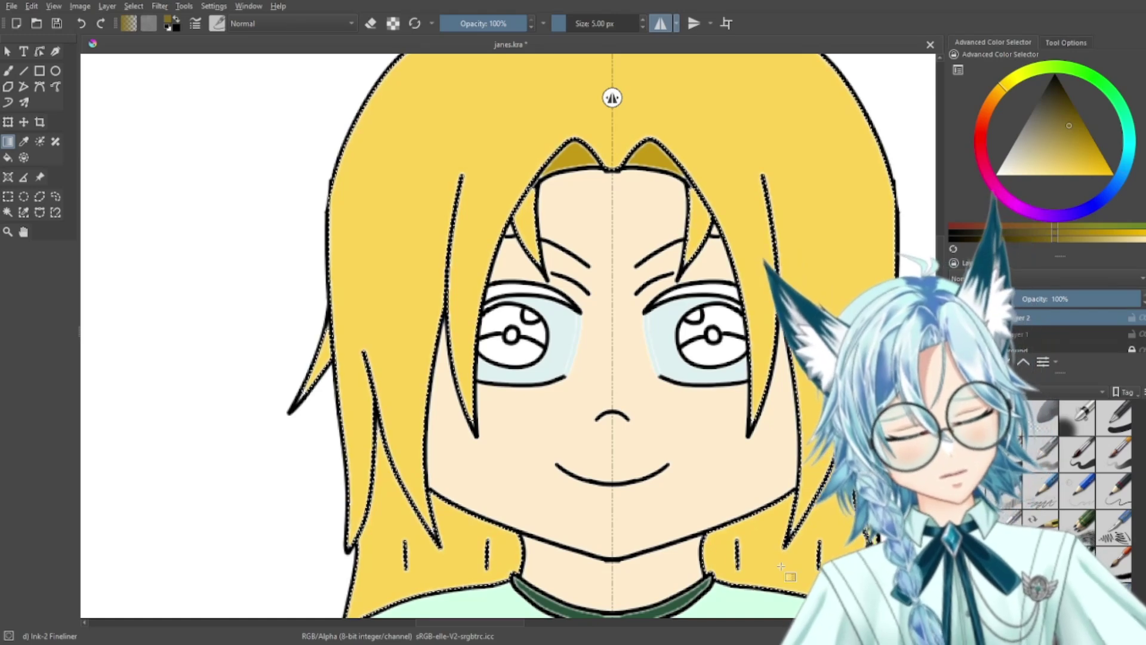
Step: Apply a vertical gradient in a lighter olive gold to the lower part of the selected hair
left_click(1068, 138)
left_click(1072, 143)
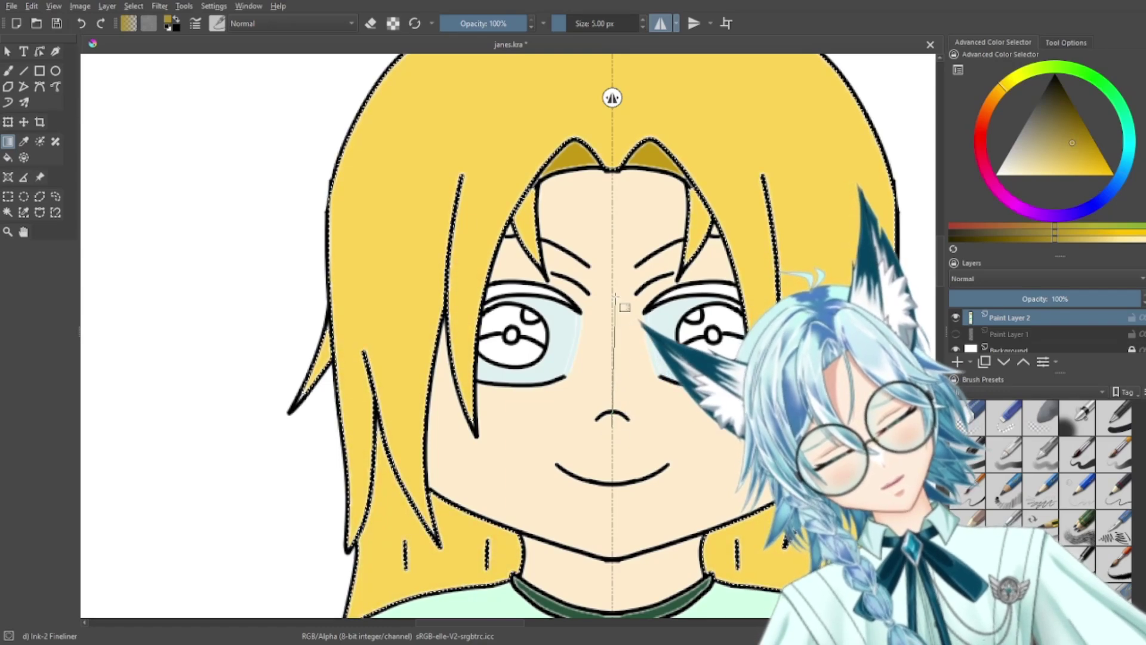
key("minus")
key("minus")
key("minus")
key("minus")
key("minus")
key("minus")
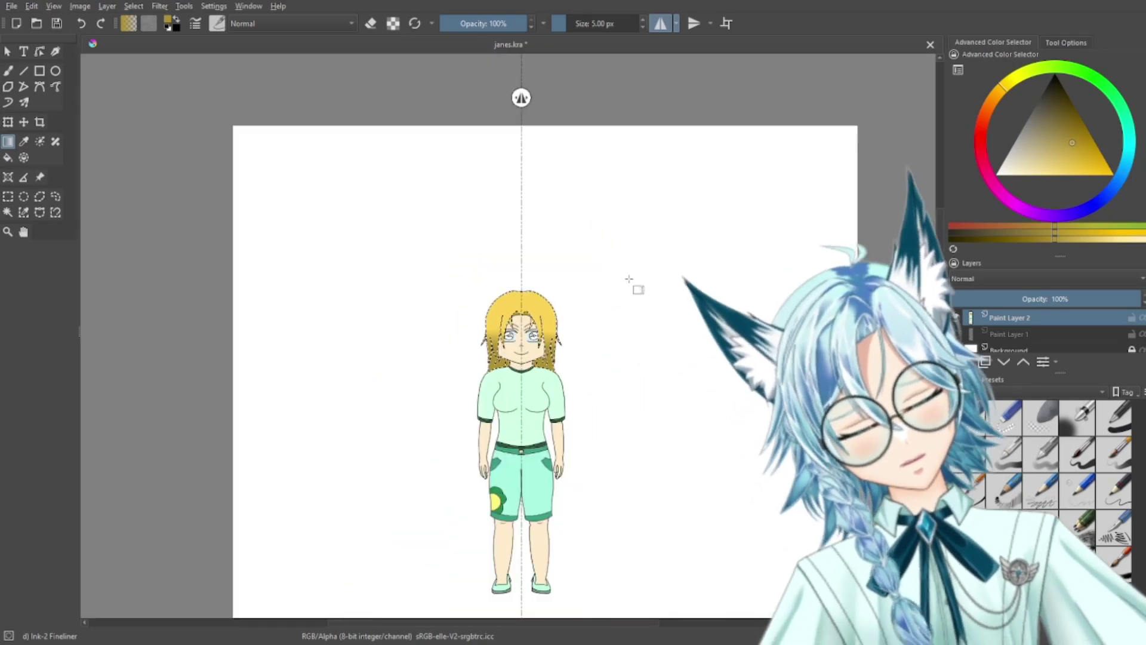
Step: Examine the olive gold shading on the lower hair both up close and from farther away
key("plus")
key("plus")
key("plus")
key("plus")
key("plus")
key("plus")
key("minus")
key("minus")
key("minus")
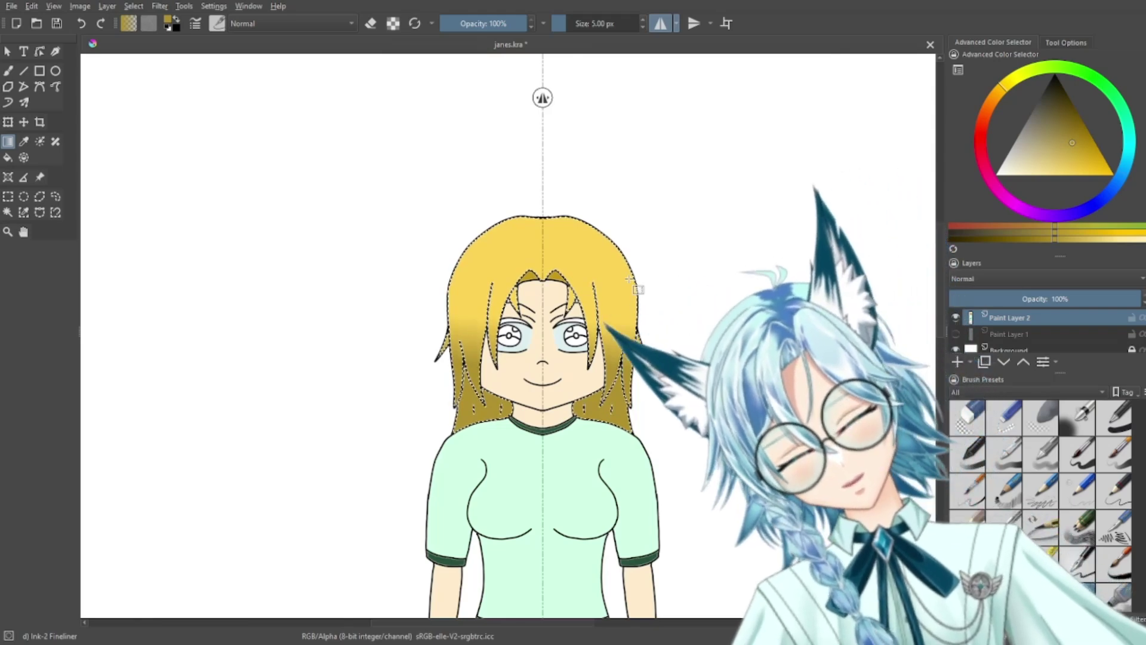
key("plus")
key("plus")
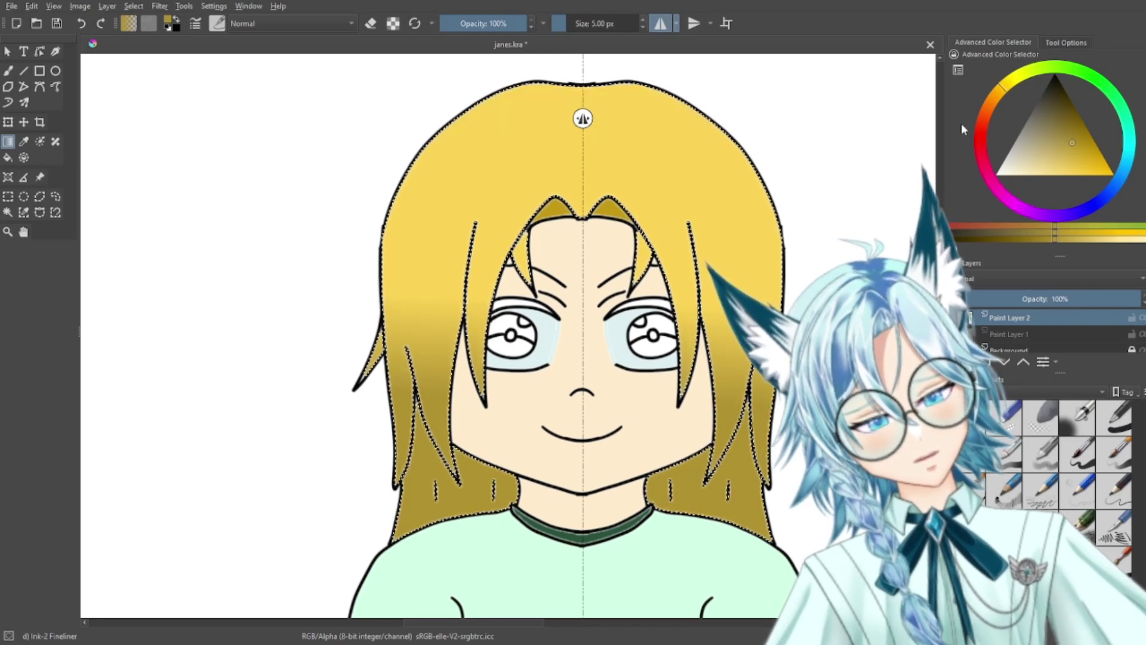
Step: Add a second vertical gradient in a muted light gold that fades down from the crown of the hair
left_click(1067, 164)
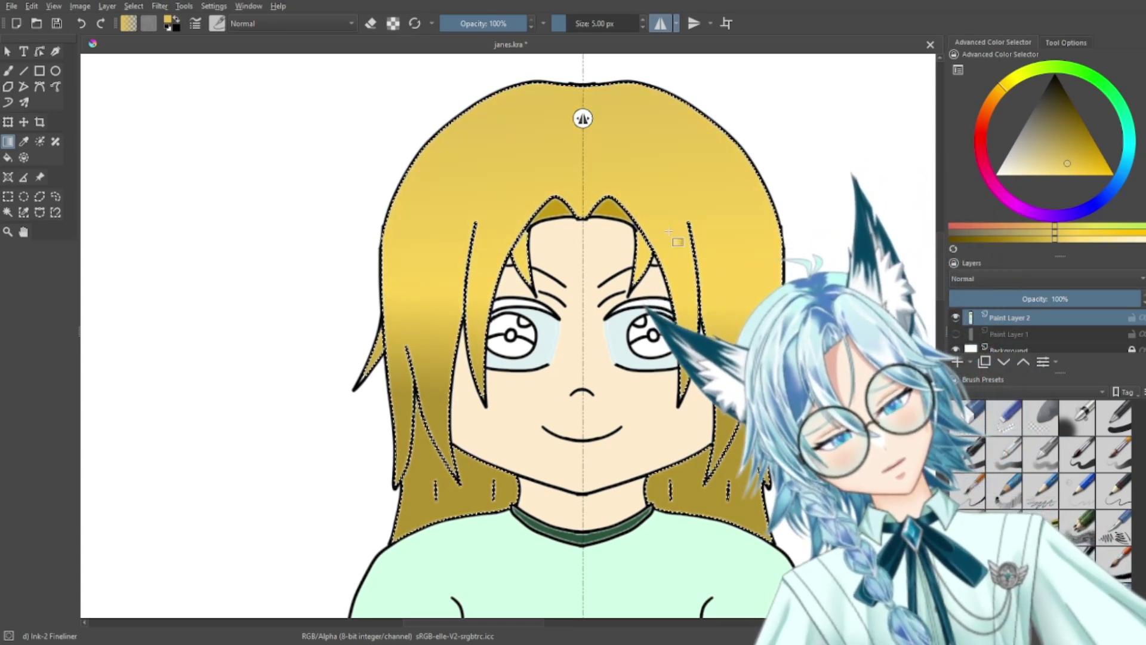
key("ctrl+minus")
key("ctrl+minus")
key("ctrl+minus")
key("ctrl+minus")
key("ctrl+minus")
key("ctrl+plus")
key("ctrl+plus")
key("ctrl+plus")
key("ctrl+plus")
key("ctrl+plus")
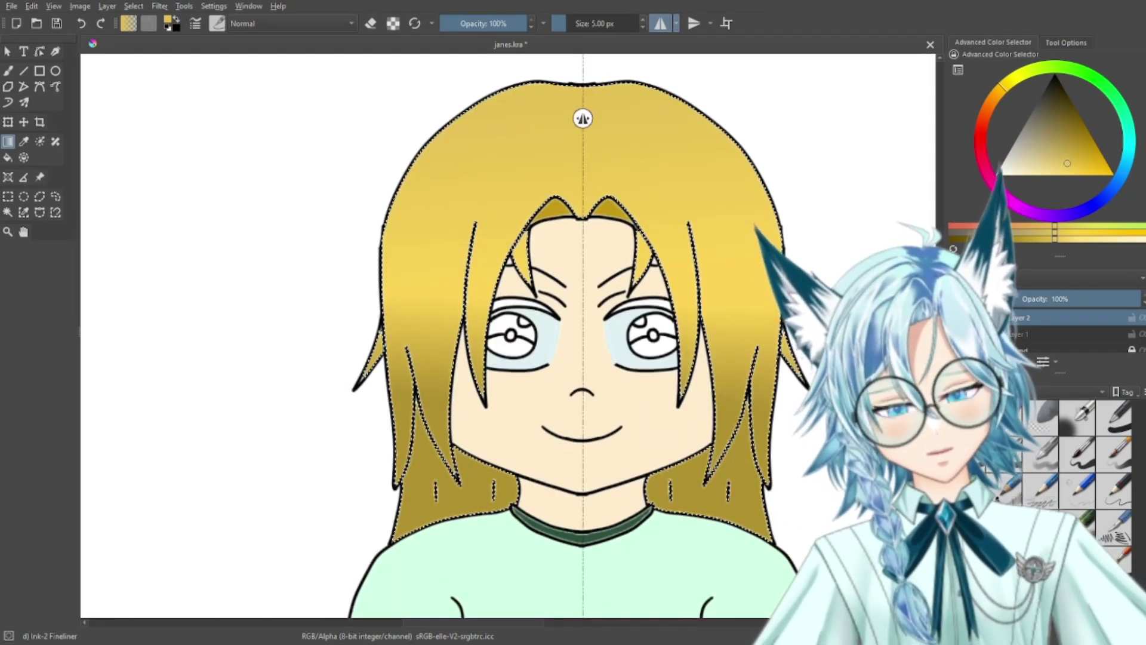
Step: Review the shaded hair on the whole figure and undo both hair gradients
key("minus")
key("minus")
key("minus")
key("minus")
key("minus")
key("minus")
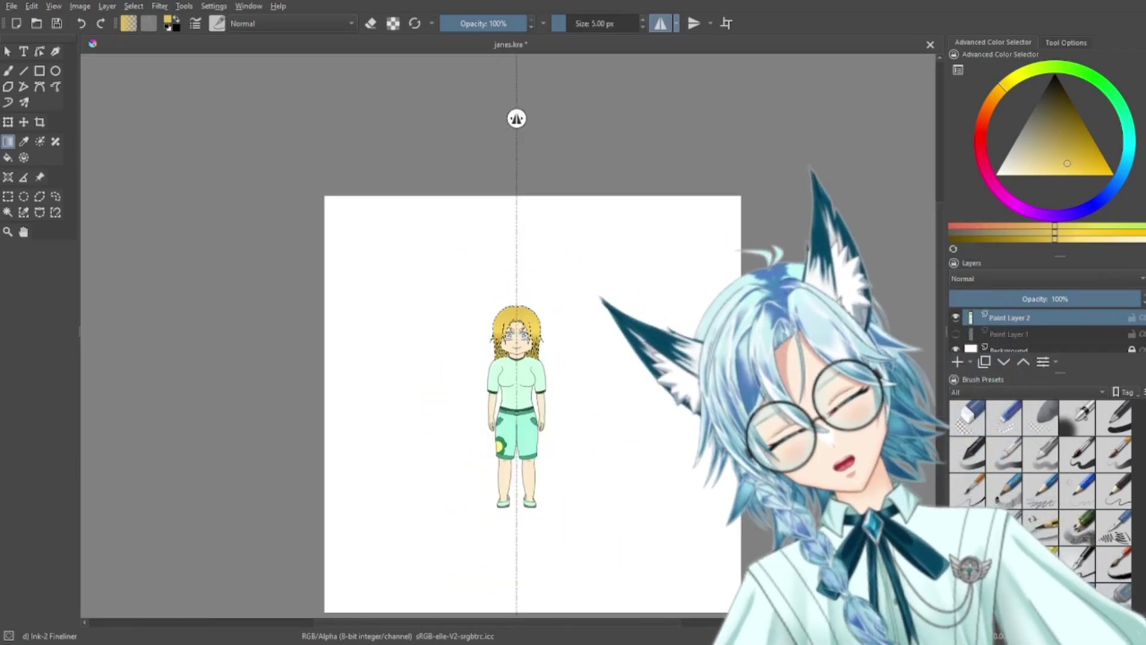
key("plus")
key("plus")
key("plus")
key("plus")
key("plus")
key("plus")
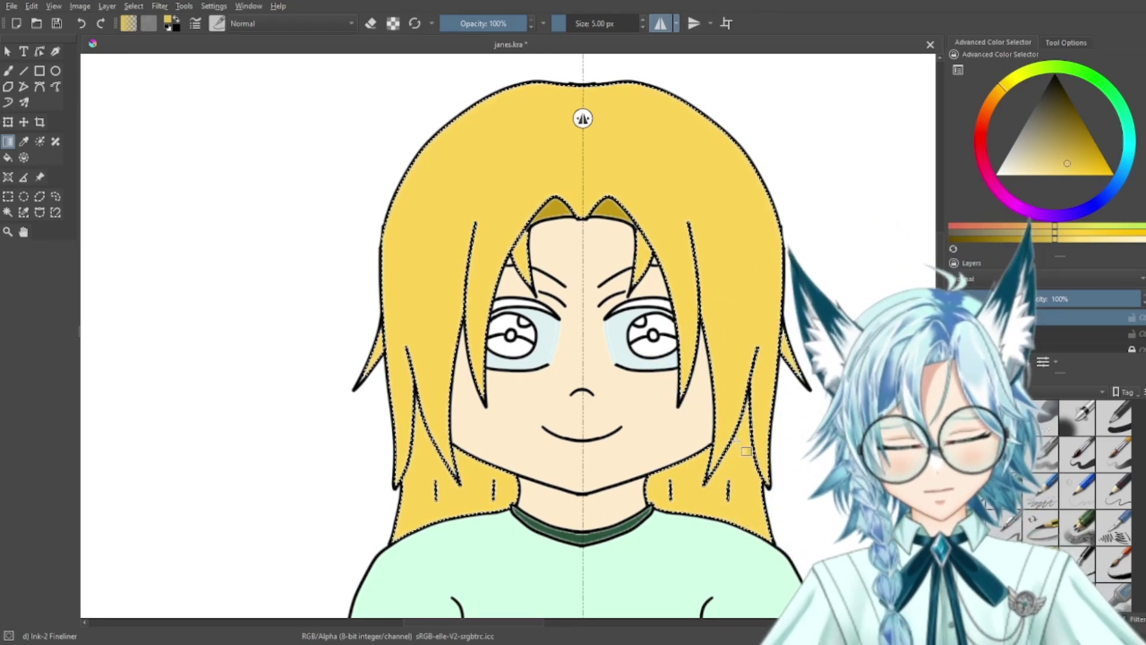
Step: Fill the back hair on both sides of the neck with a dark olive brown
left_click(1066, 114)
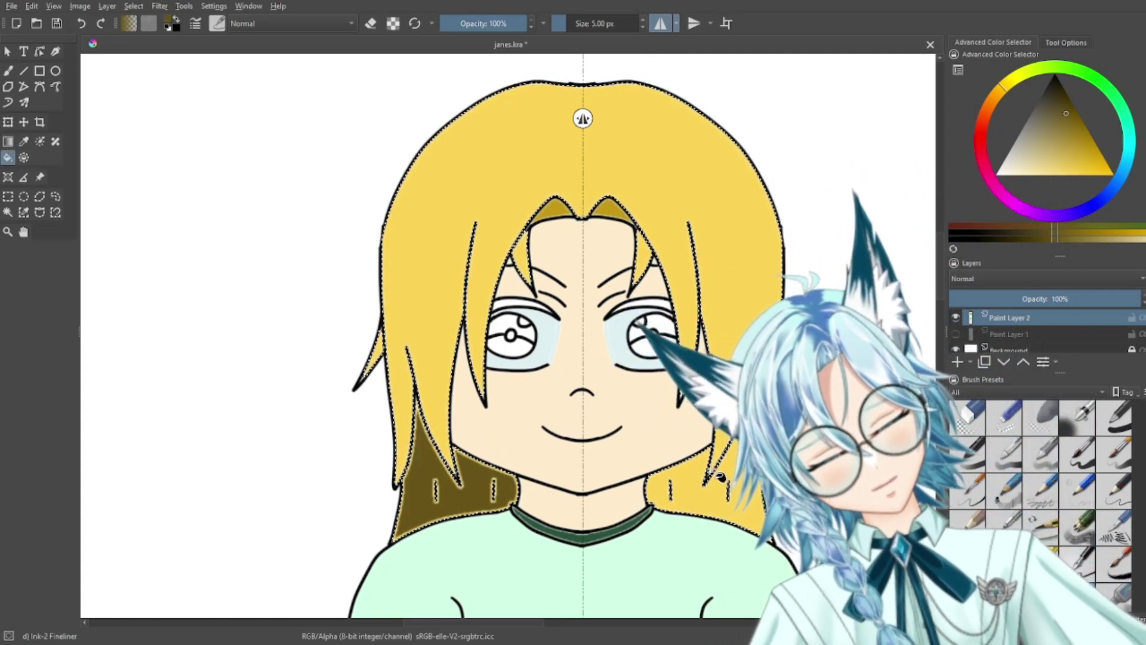
scroll(752, 479, "down", 5)
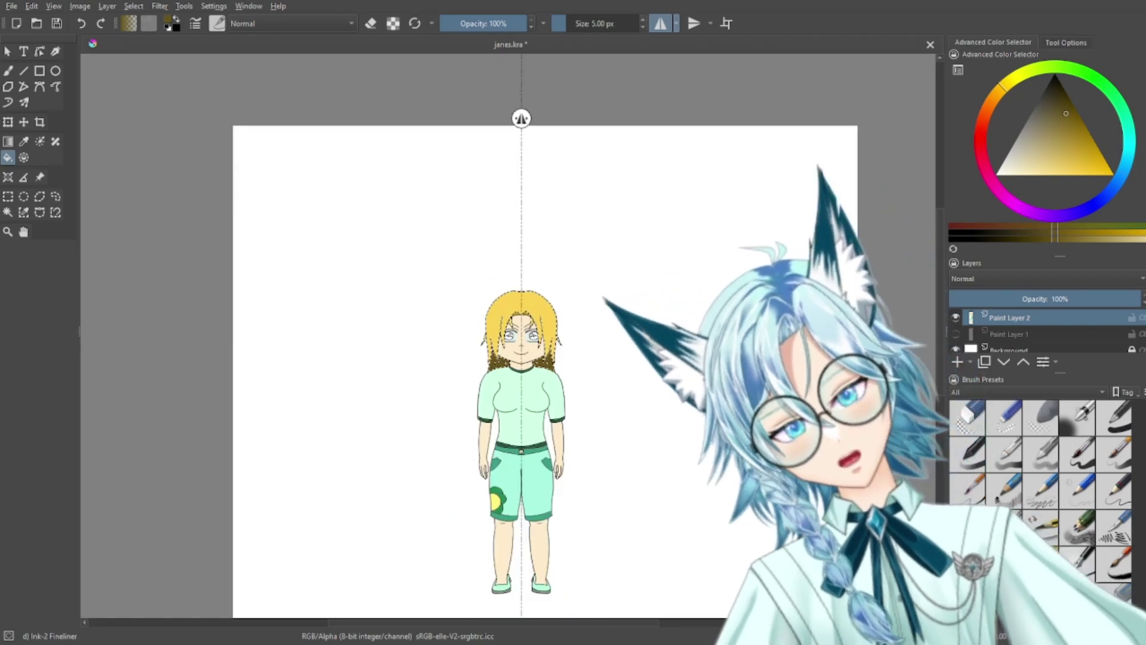
key("ctrl+plus")
key("ctrl+plus")
key("ctrl+plus")
key("ctrl+plus")
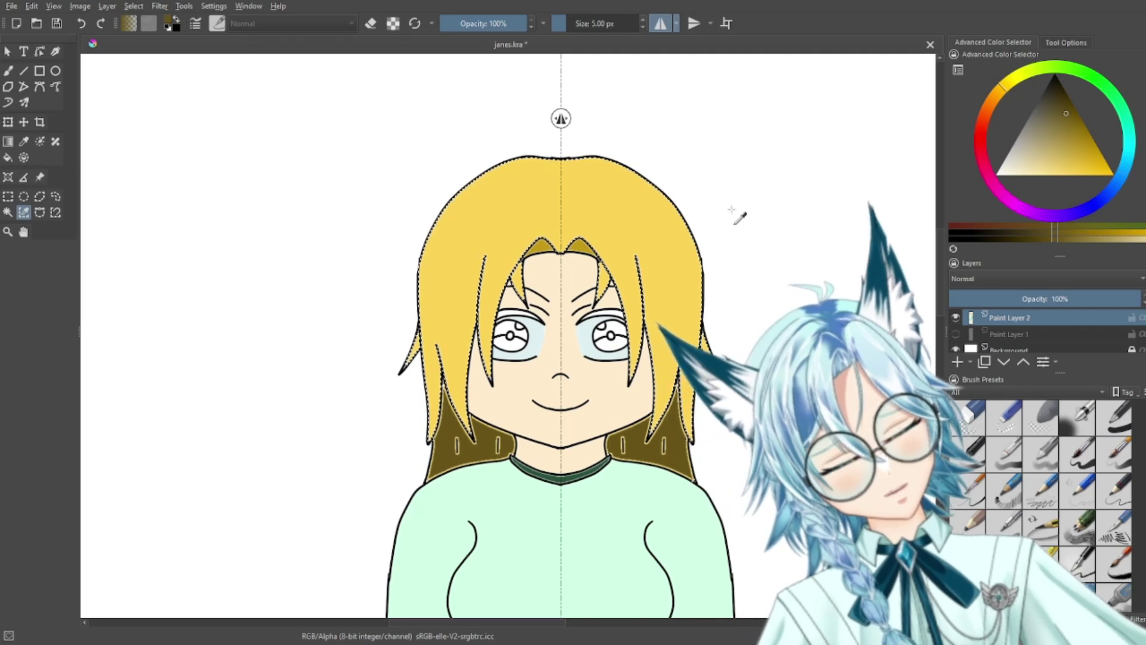
Step: Shade the selected hair with a vertical gradient in a muted olive gold that darkens the lower strands
key("ctrl+minus")
key("ctrl+minus")
key("ctrl+plus")
key("ctrl+plus")
key("ctrl+plus")
key("ctrl+plus")
left_click(1059, 155)
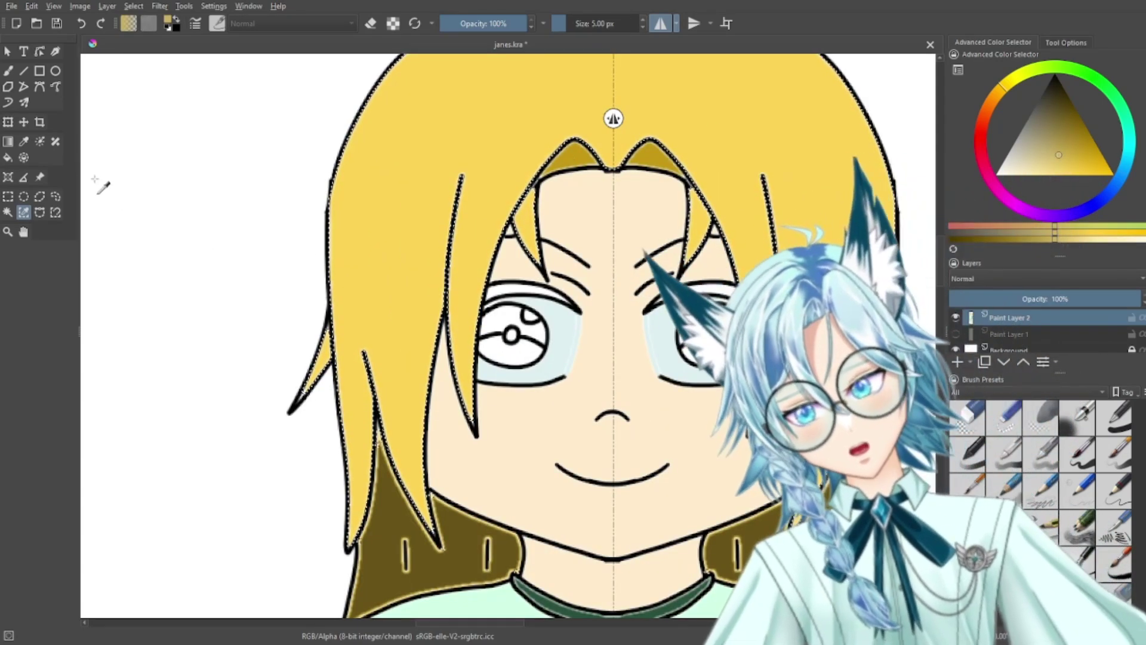
key("g")
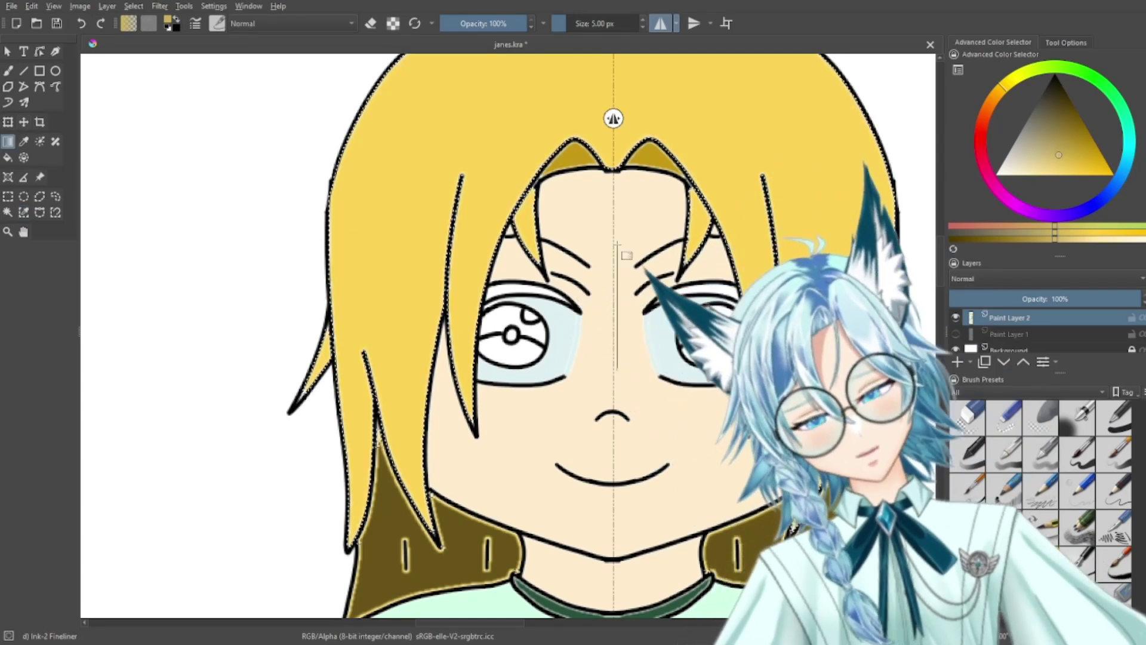
left_click_drag(620, 278, 623, 198)
left_click(1063, 143)
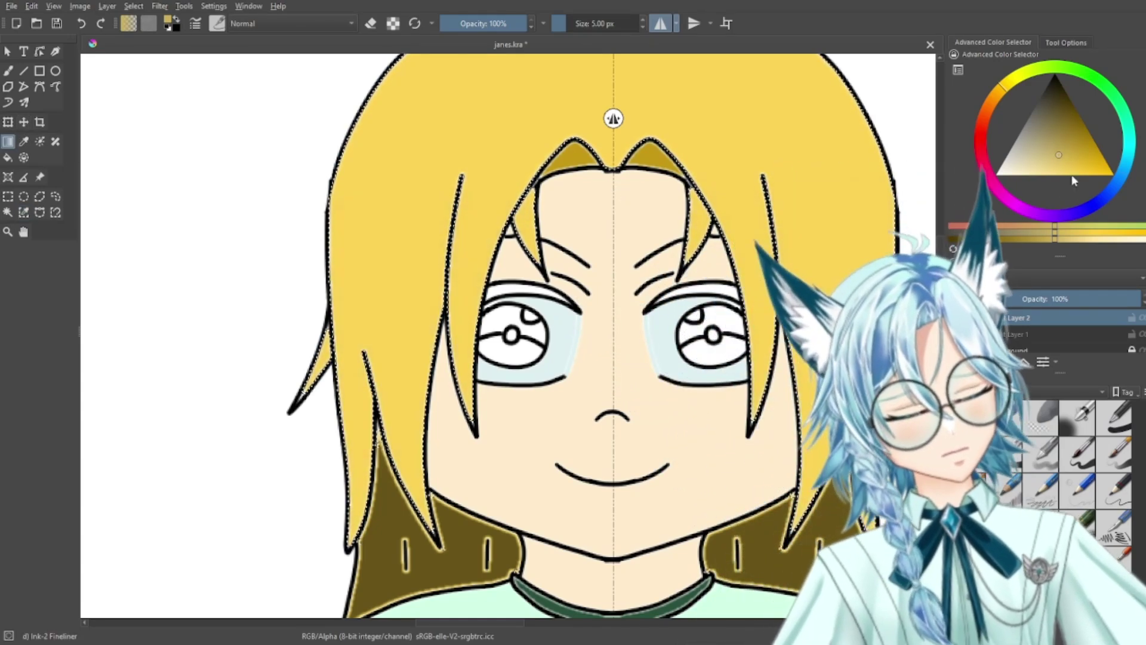
left_click_drag(617, 332, 614, 212)
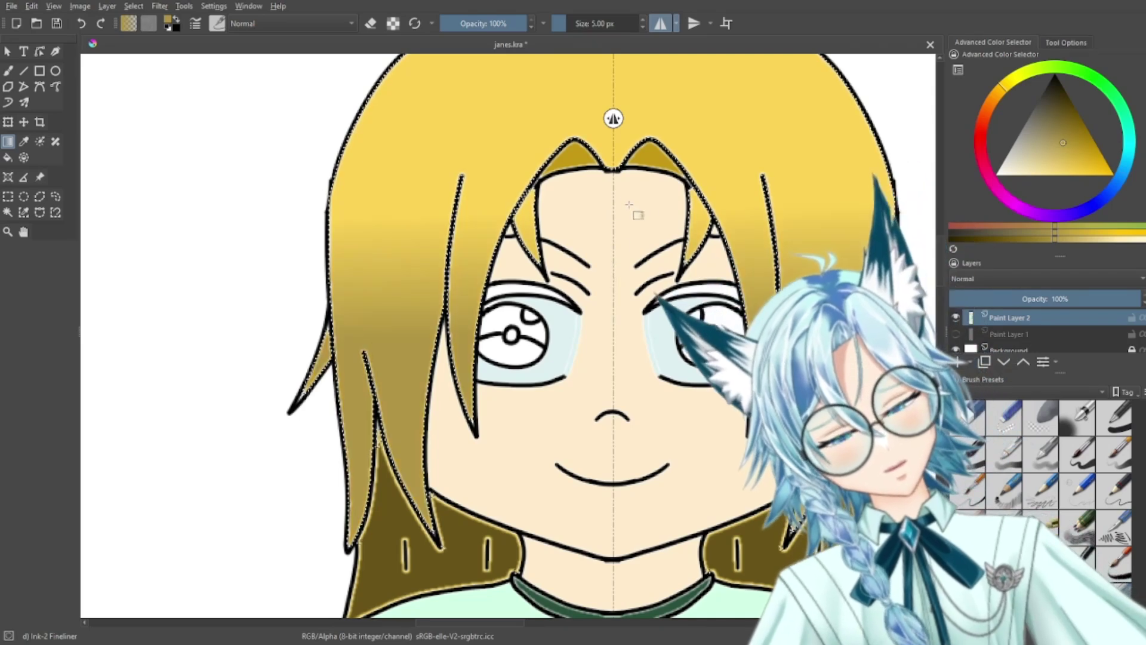
Step: Examine the muted gold shading on the whole head and up close around the lower strands and neck
key("plus")
key("1")
scroll(638, 198, "up", 4)
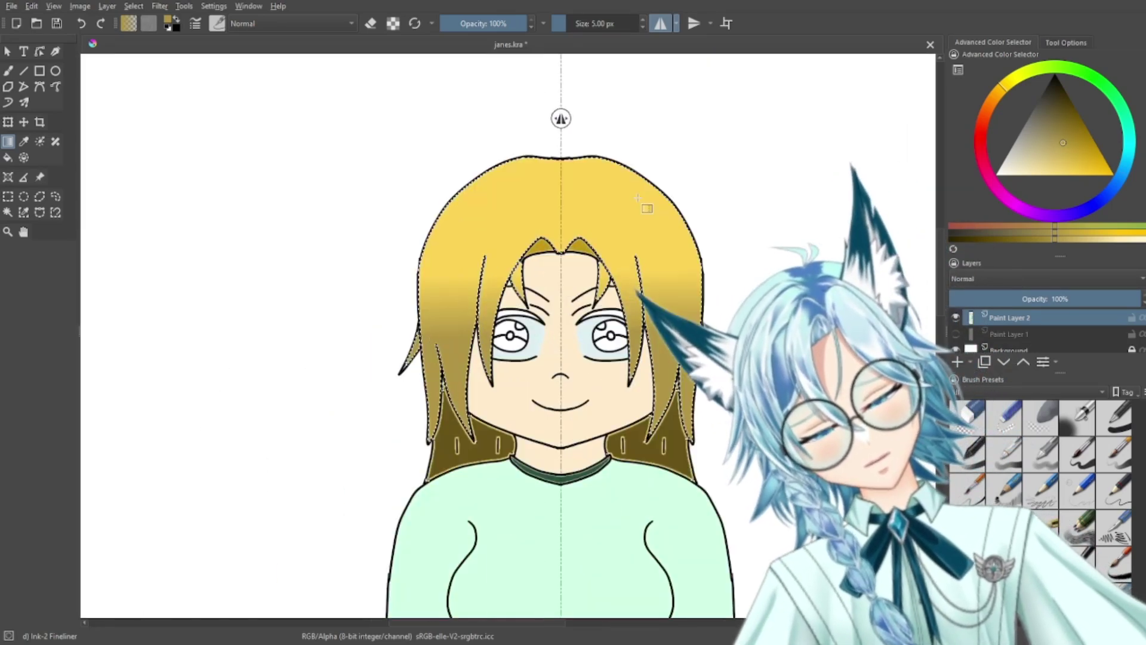
left_click_drag(757, 327, 748, 214)
key("plus")
key("plus")
key("plus")
key("plus")
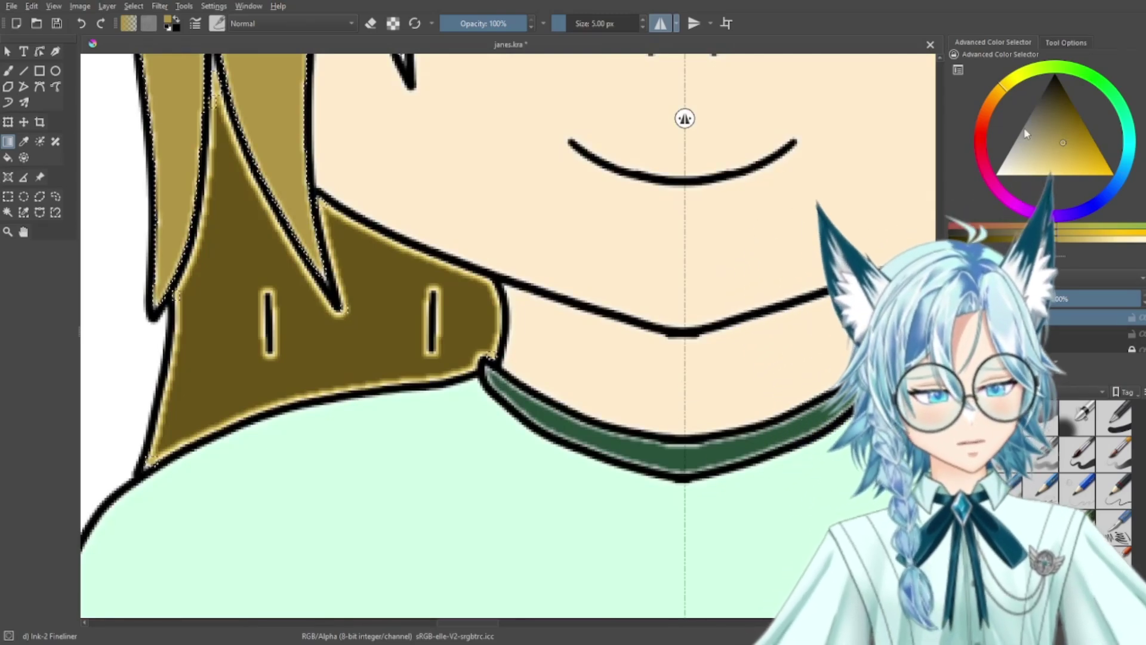
scroll(675, 407, "down", 4)
key("minus")
Step: Undo the hair gradient, the hair selection, and the fills of the back hair and inner fringe sections
key("ctrl+z")
key("ctrl+z")
key("ctrl+z")
key("ctrl+z")
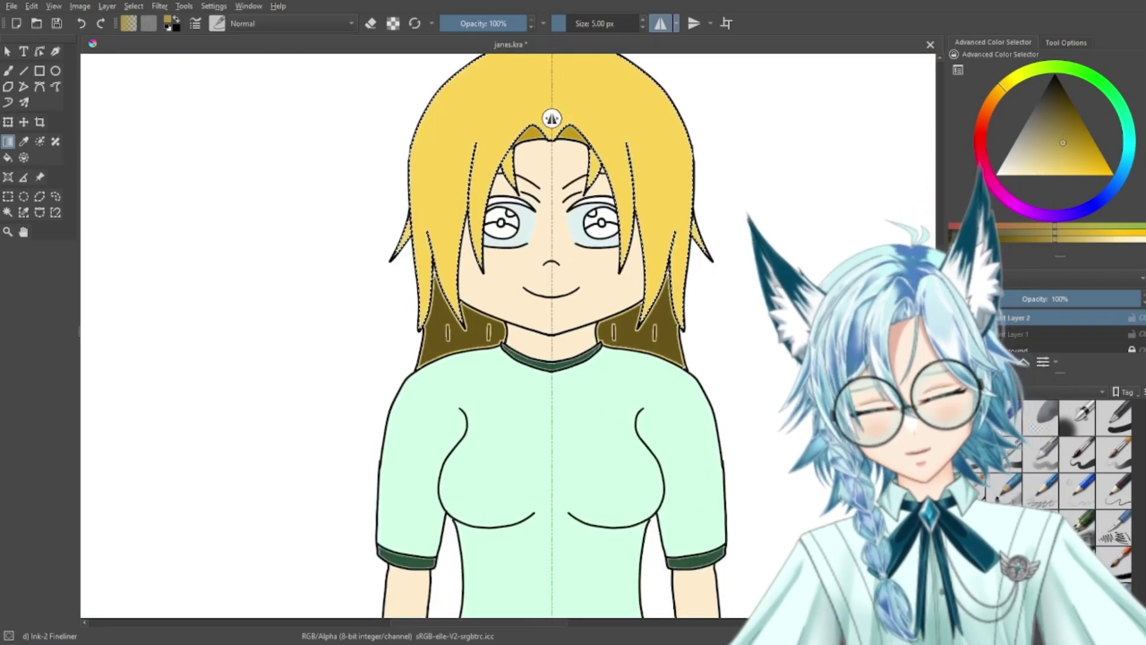
key("ctrl+z")
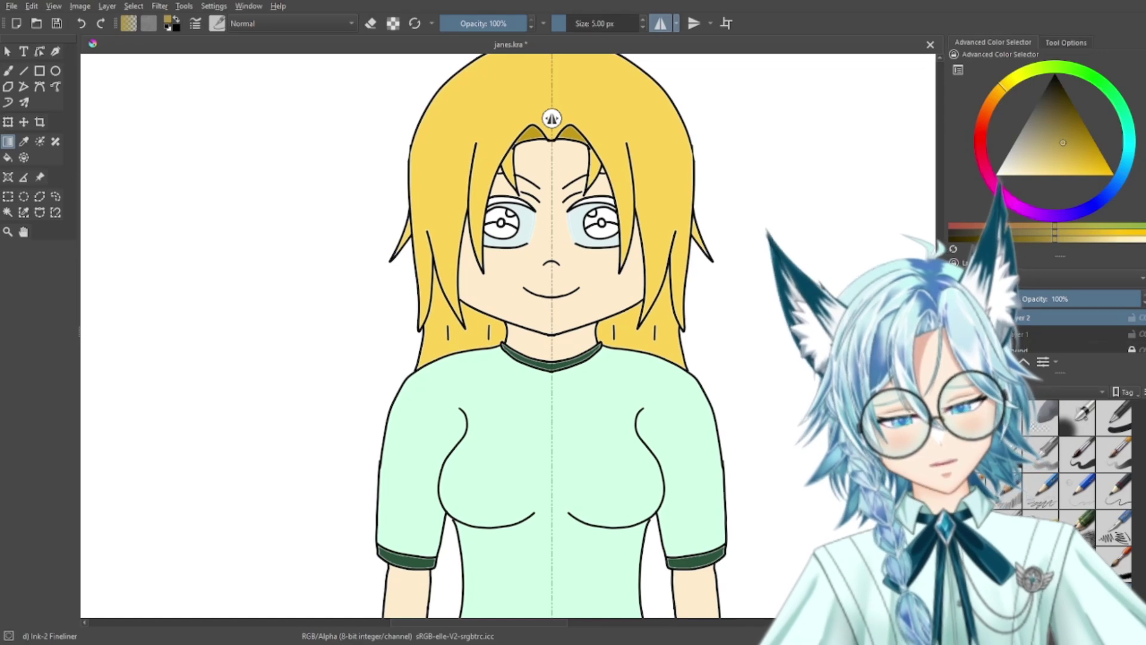
key("ctrl+z")
key("ctrl+z")
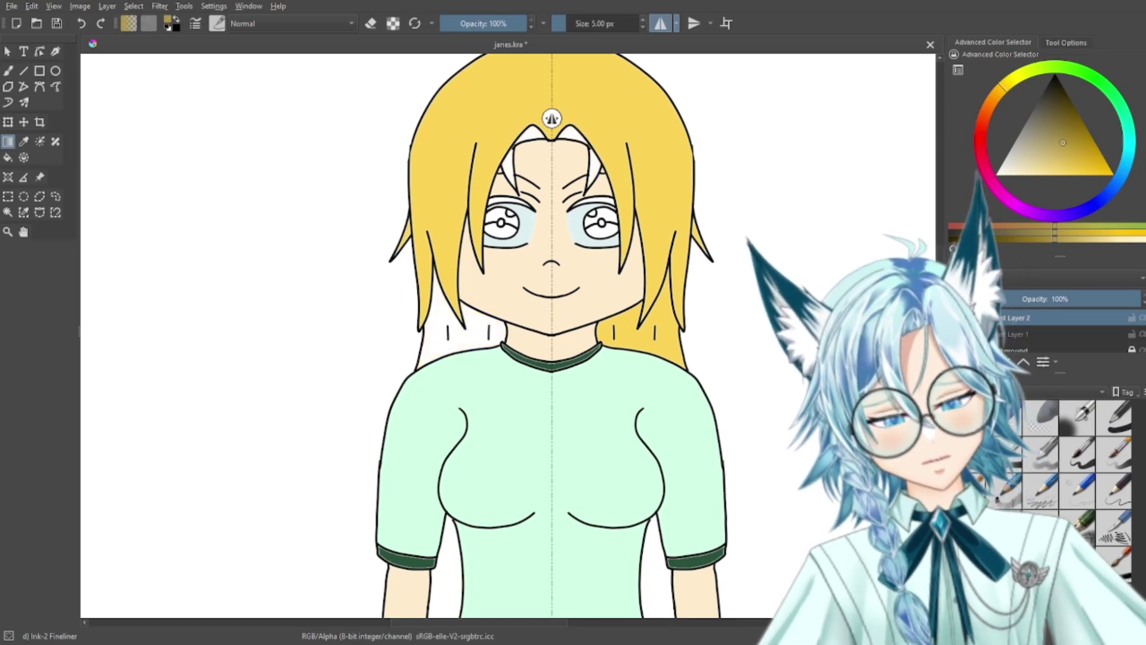
key("ctrl+z")
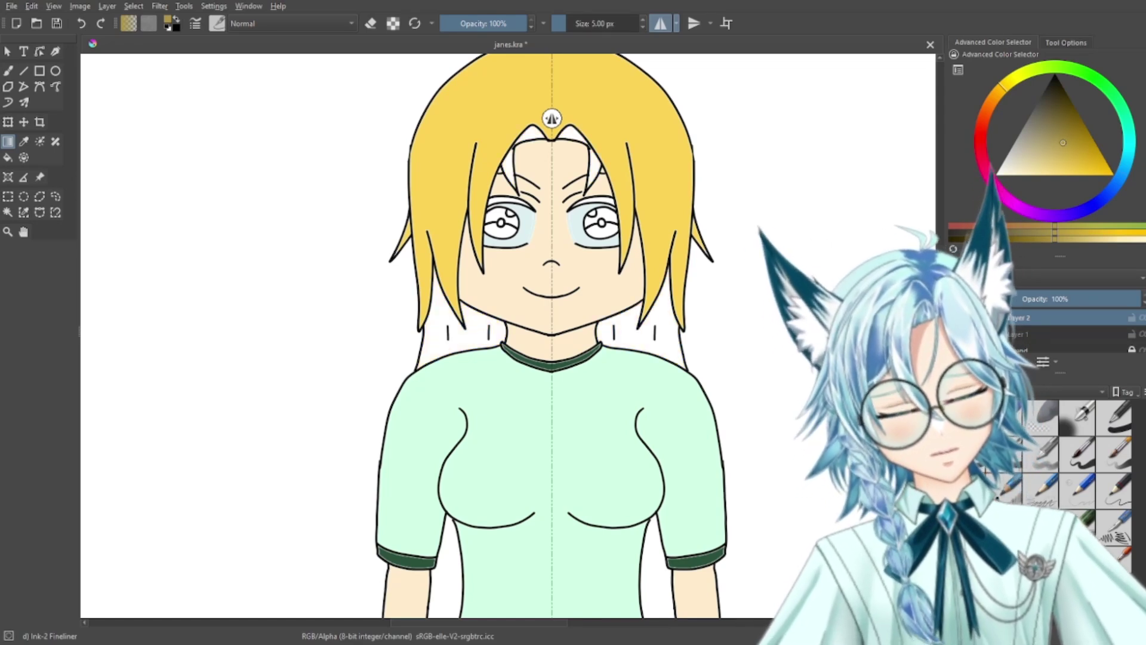
Step: Fill the small inner fringe strands on both sides of the forehead with the golden yellow of the hair
key("p")
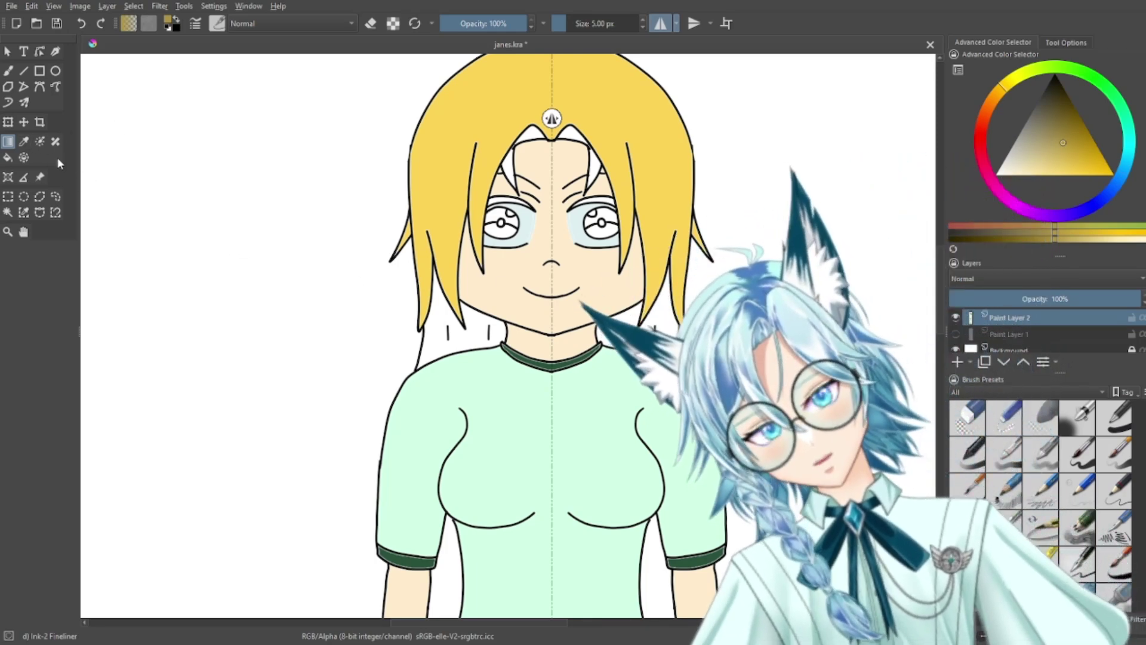
key("plus")
key("plus")
key("plus")
key("plus")
left_click_drag(595, 253, 569, 569)
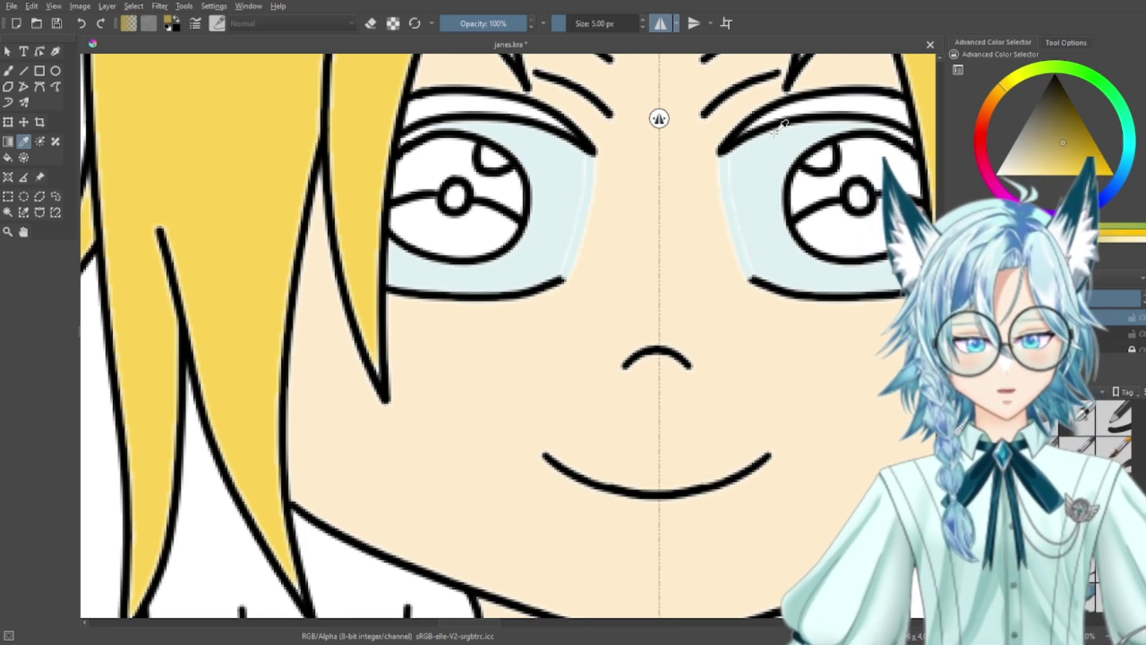
key("ctrl+minus")
key("ctrl+minus")
key("ctrl+minus")
key("ctrl+minus")
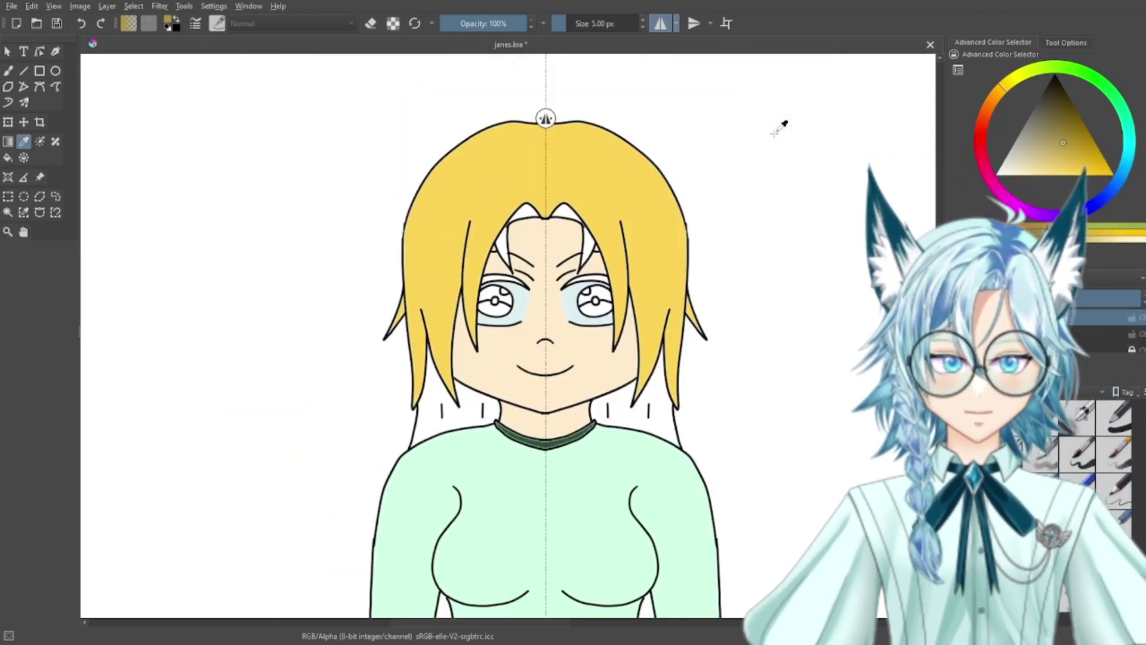
key("plus")
key("plus")
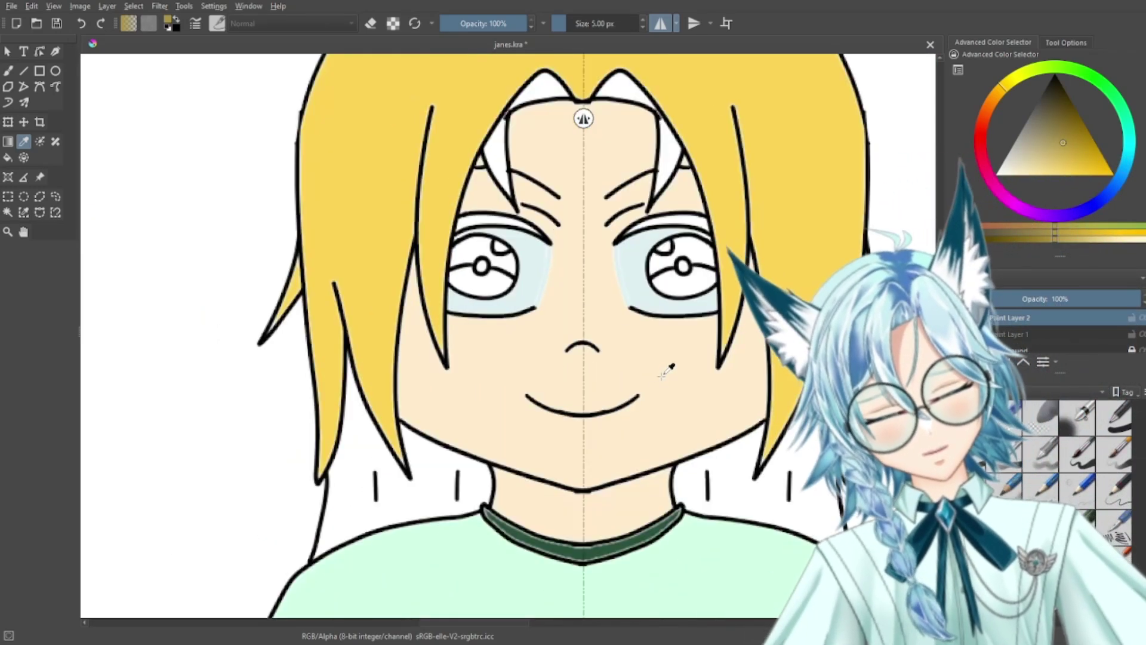
left_click(8, 158)
left_click(502, 157)
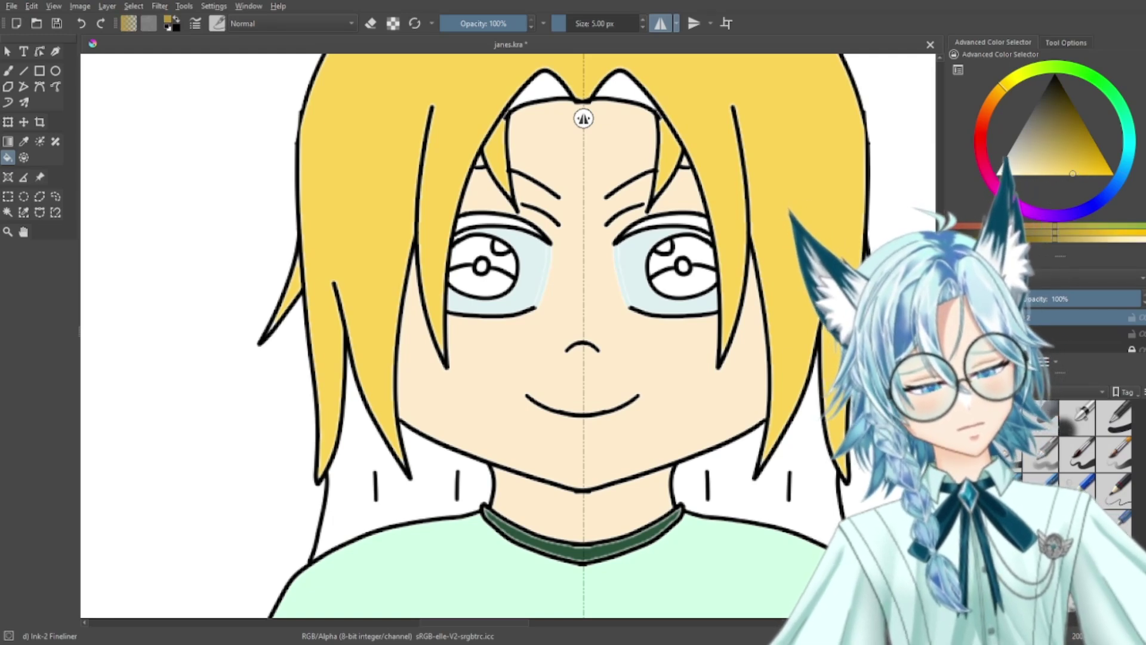
Step: Fill the two small hair gaps at the parting above the forehead with a dark olive gold
left_click(1072, 121)
left_click(645, 97)
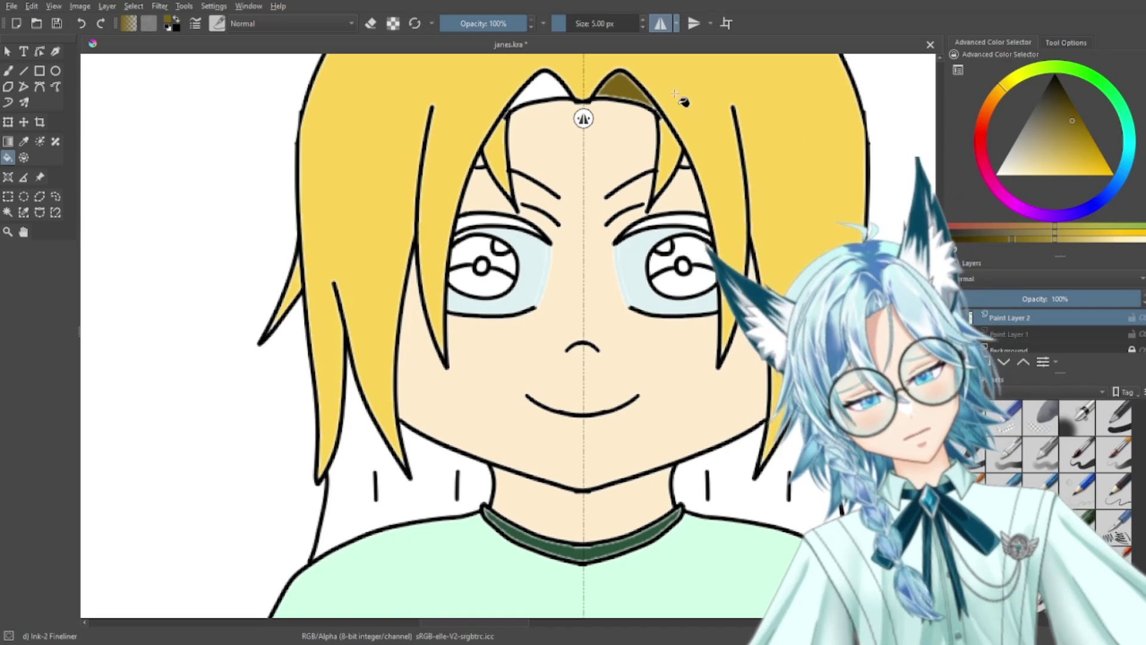
left_click(1035, 238)
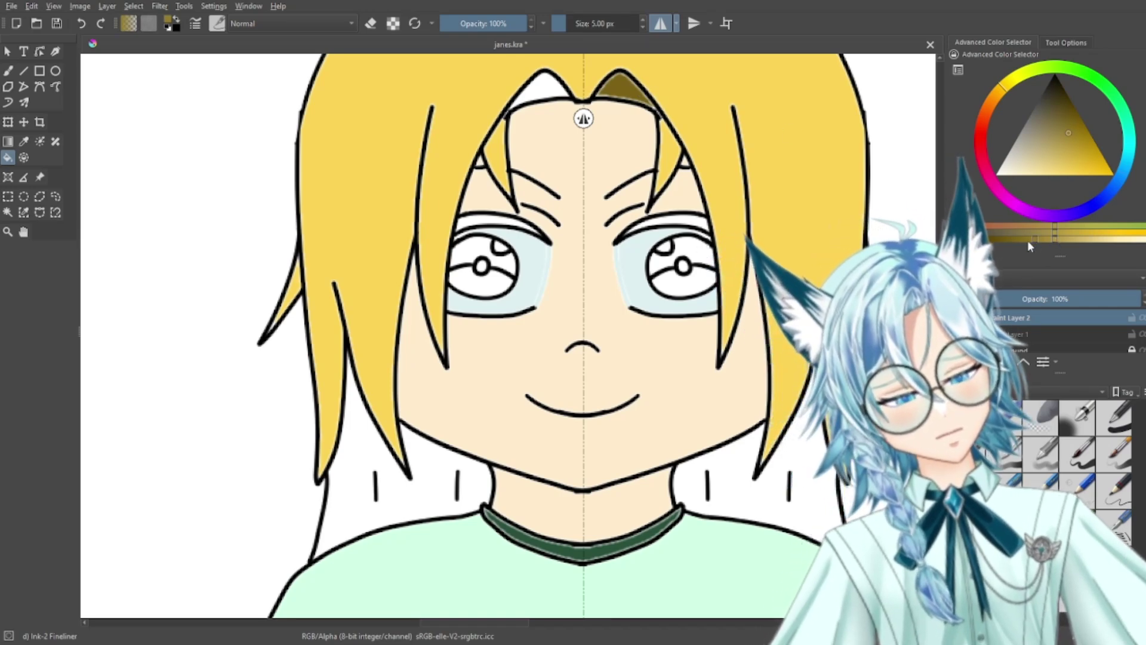
left_click(621, 93)
left_click(548, 88)
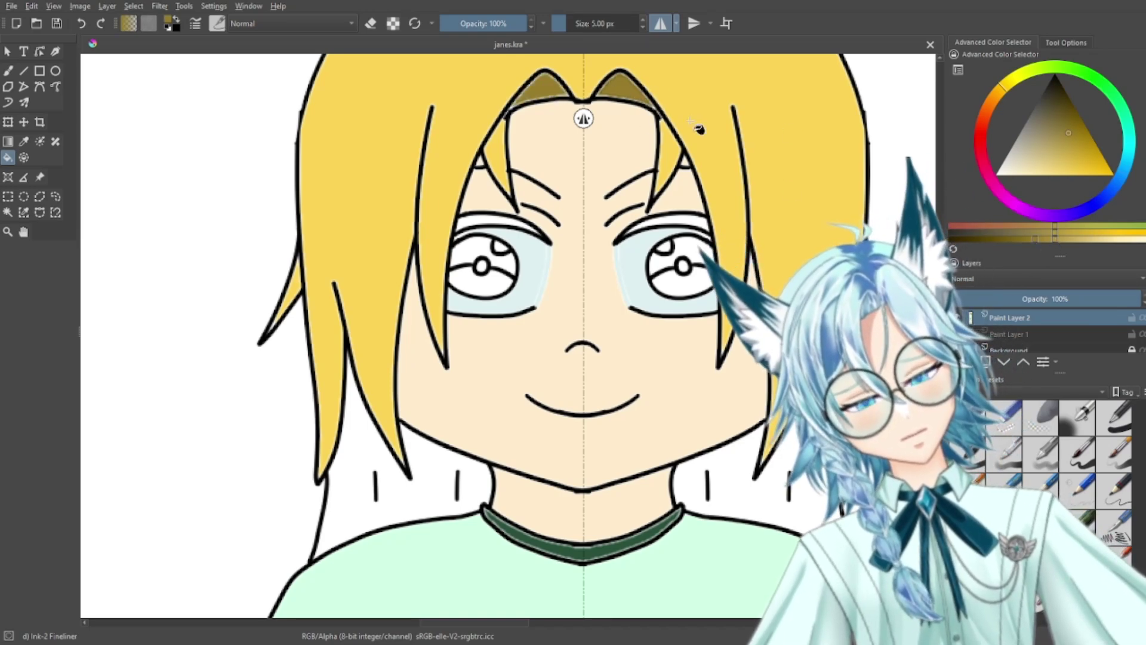
key("ctrl+minus")
key("ctrl+minus")
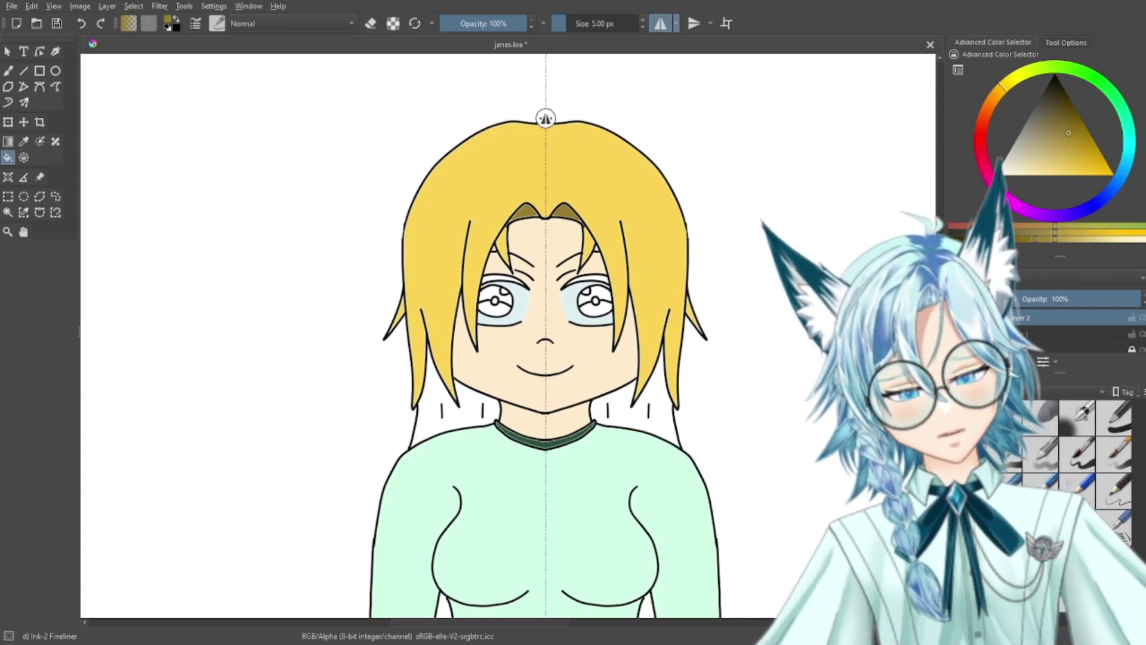
Step: Try filling the back hair on both sides of the neck with a near-black brown, and undo both fills
left_click(1054, 99)
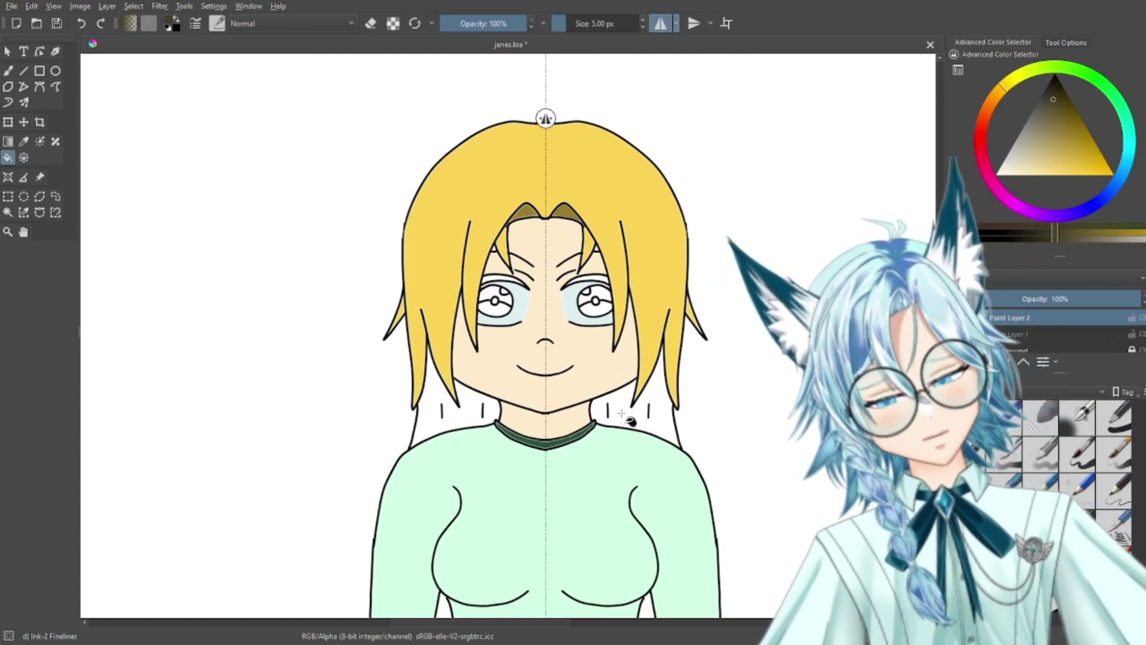
left_click(634, 418)
left_click(472, 411)
key("ctrl+minus")
key("ctrl+minus")
key("ctrl+plus")
key("plus")
key("plus")
key("plus")
key("ctrl+z")
key("ctrl+z")
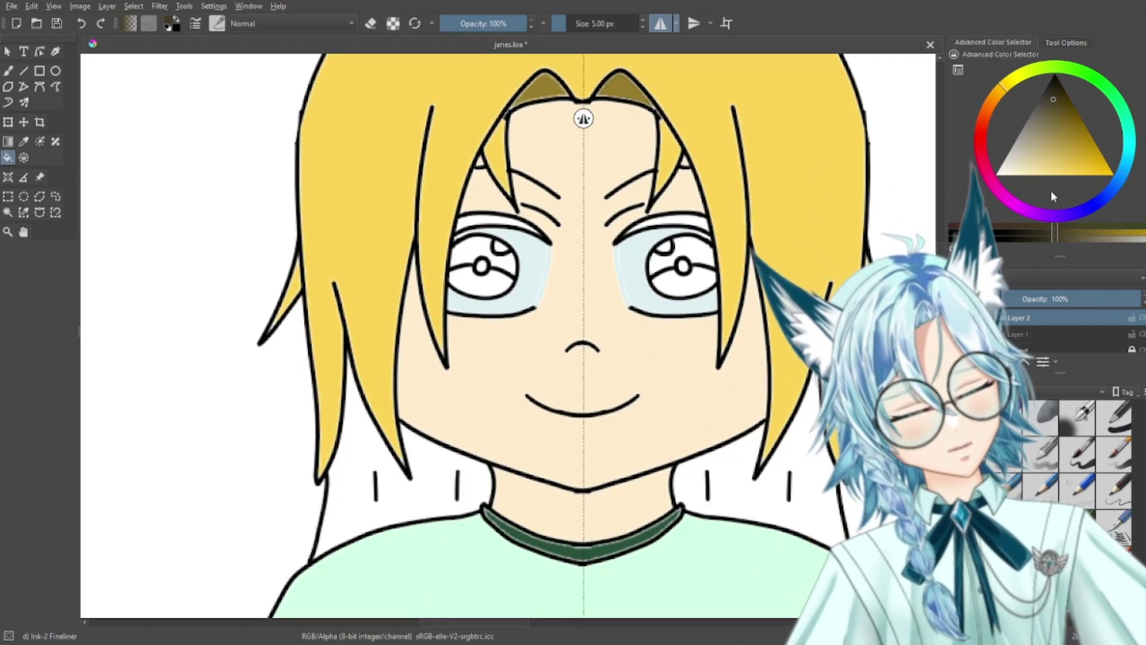
Step: Fill the back hair on both sides of the neck with a dark gold
left_click(1050, 172)
left_click(1089, 166)
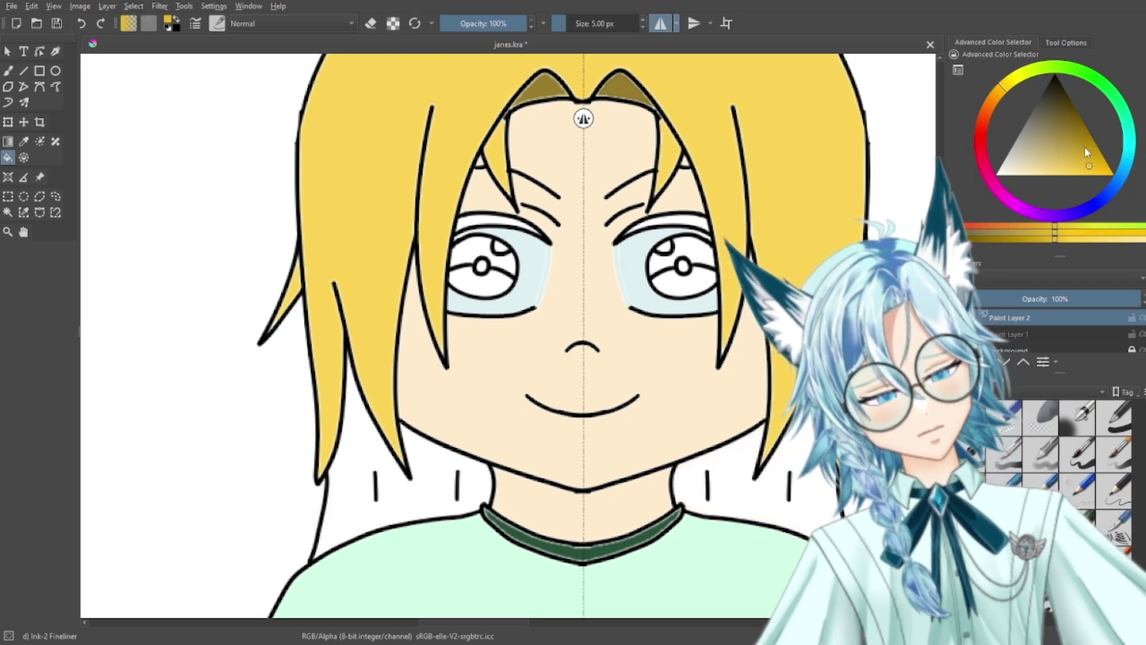
left_click(1085, 145)
left_click(760, 504)
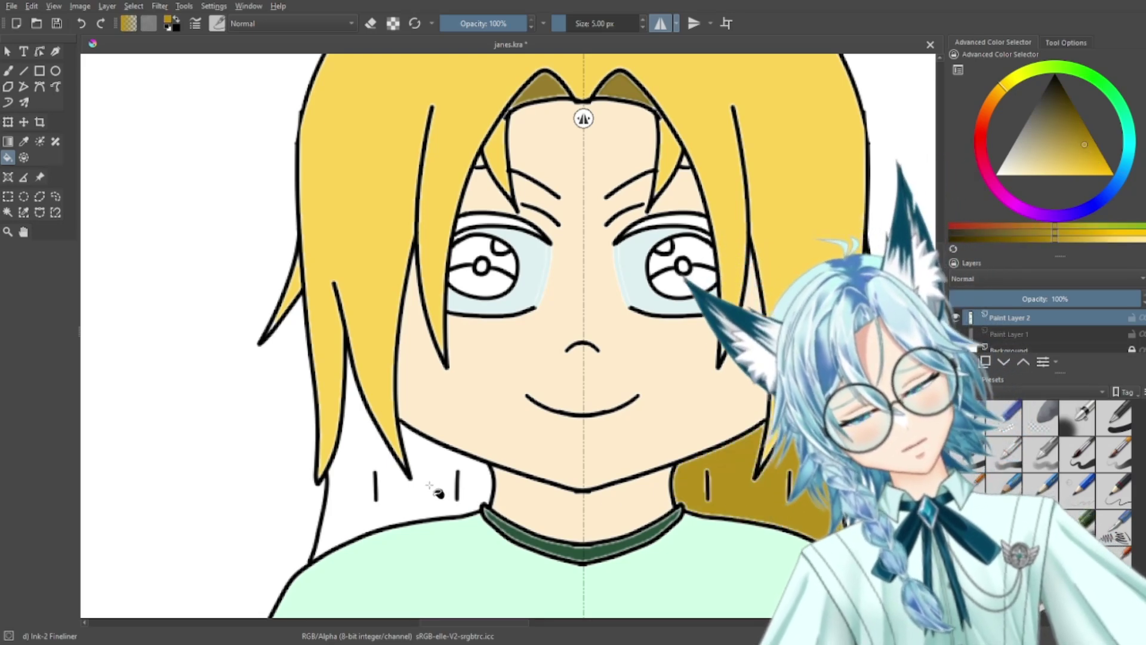
left_click(430, 485)
key("minus")
key("minus")
key("minus")
key("minus")
key("plus")
key("plus")
key("plus")
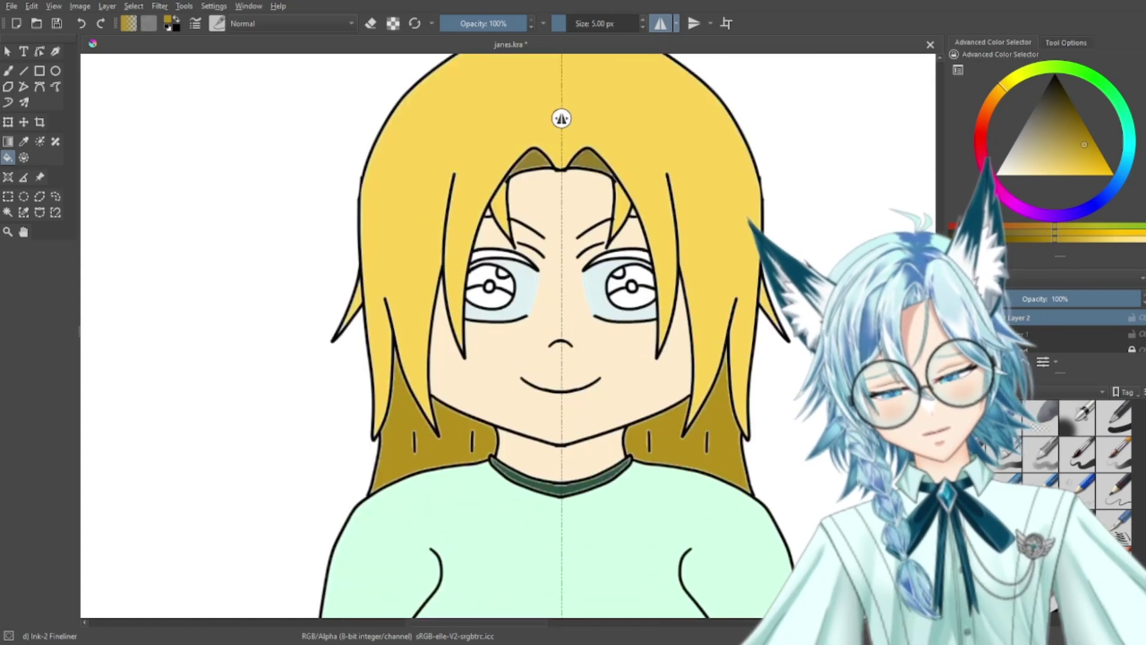
key("plus")
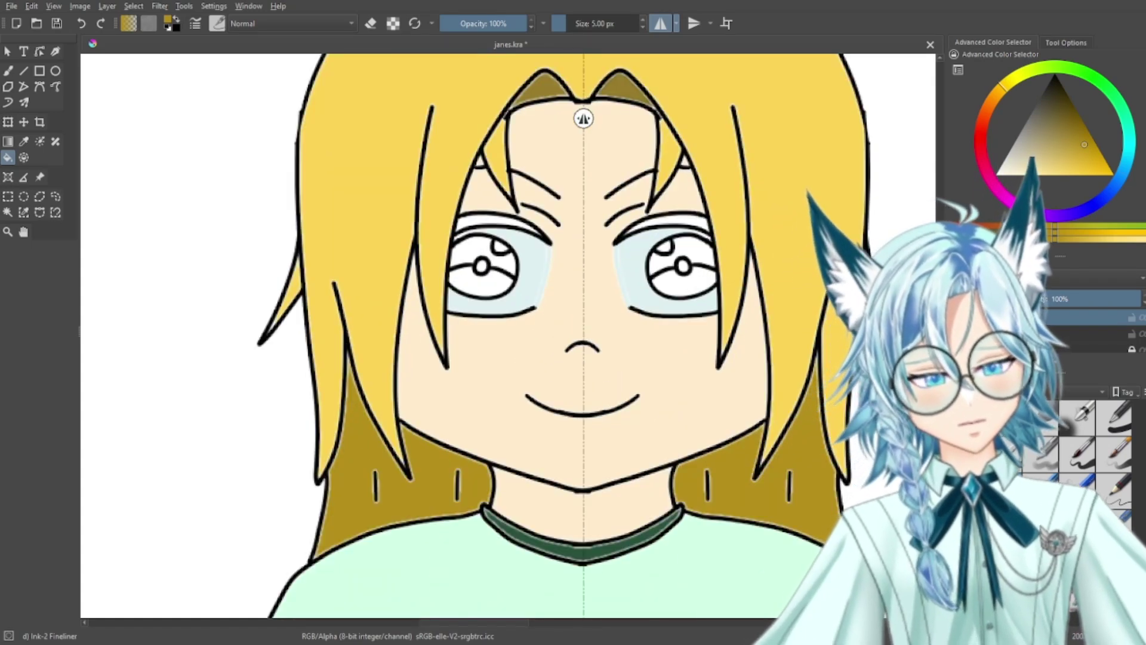
Step: Select the golden front hair and add a vertical gradient in dark olive that darkens its lower strands
left_click(1063, 129)
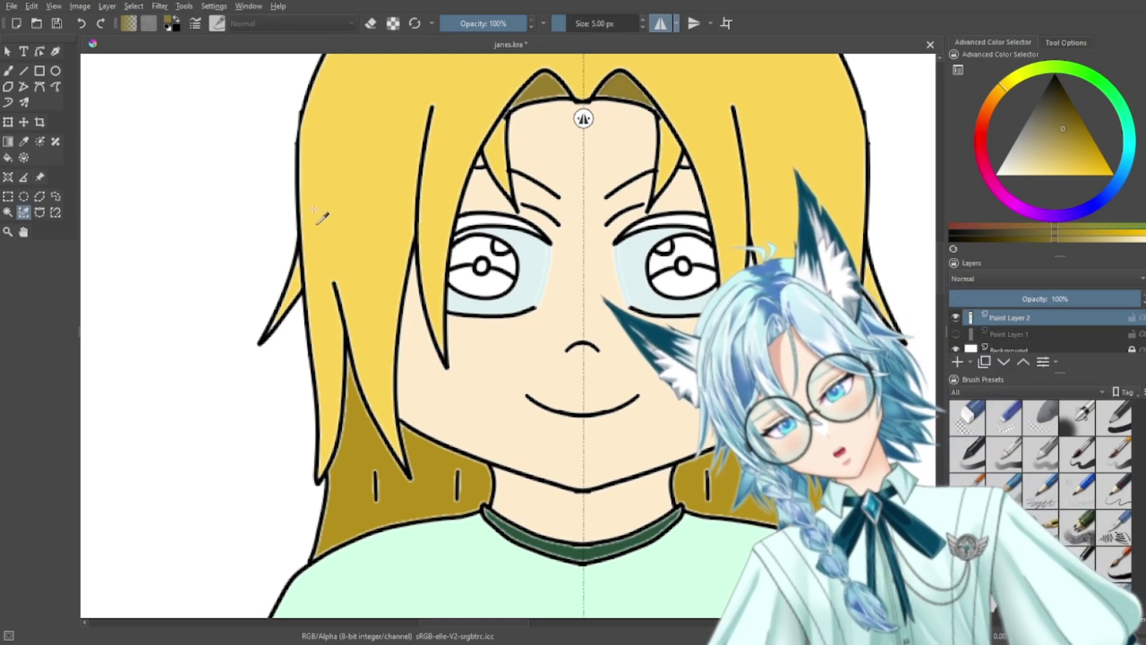
left_click(375, 226)
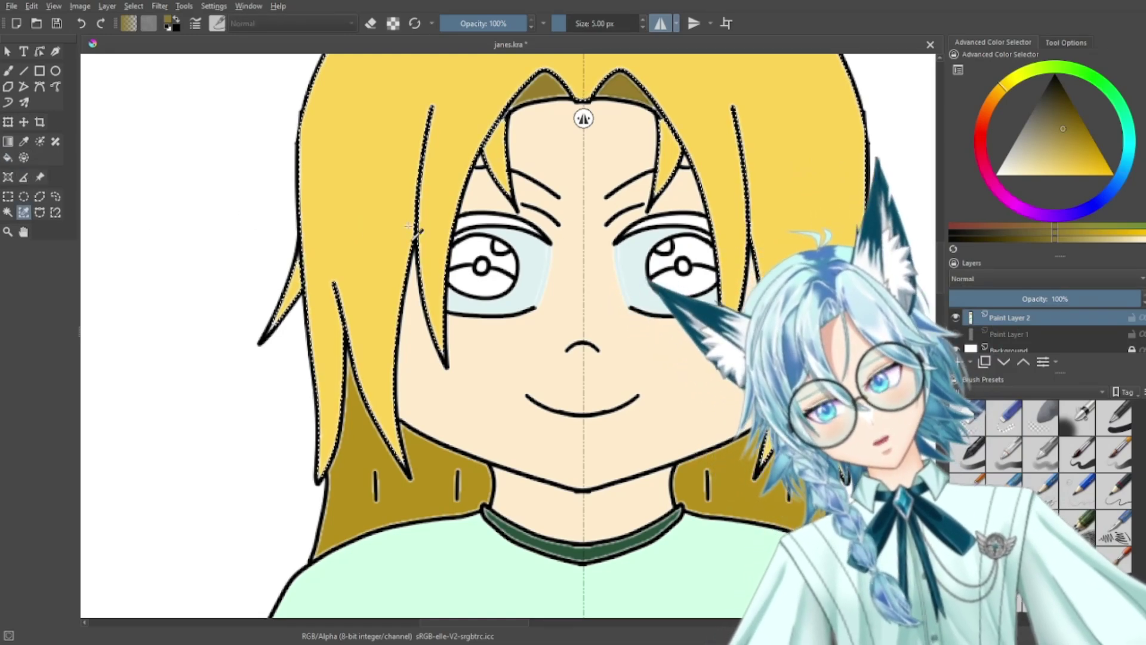
left_click(8, 142)
left_click_drag(607, 313, 584, 388)
Step: Try a second dark olive gradient fading down from the crown of the hair, and undo it
left_click_drag(567, 138, 571, 240)
key("ctrl+minus")
key("ctrl+minus")
key("ctrl+minus")
key("ctrl+minus")
key("plus")
key("plus")
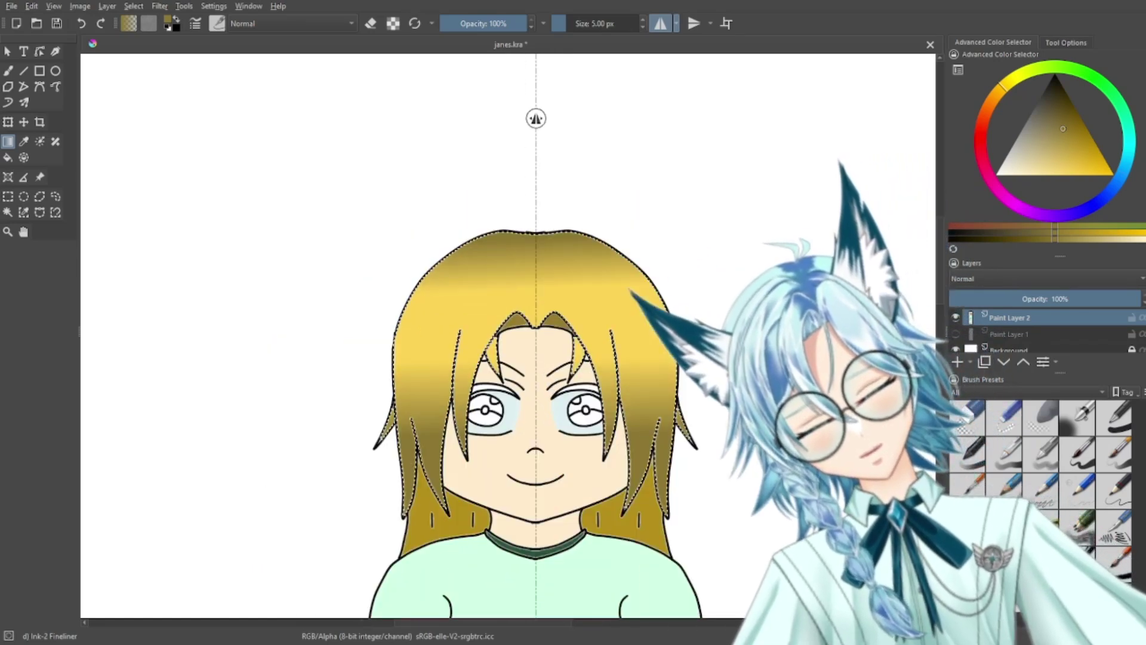
key("ctrl+z")
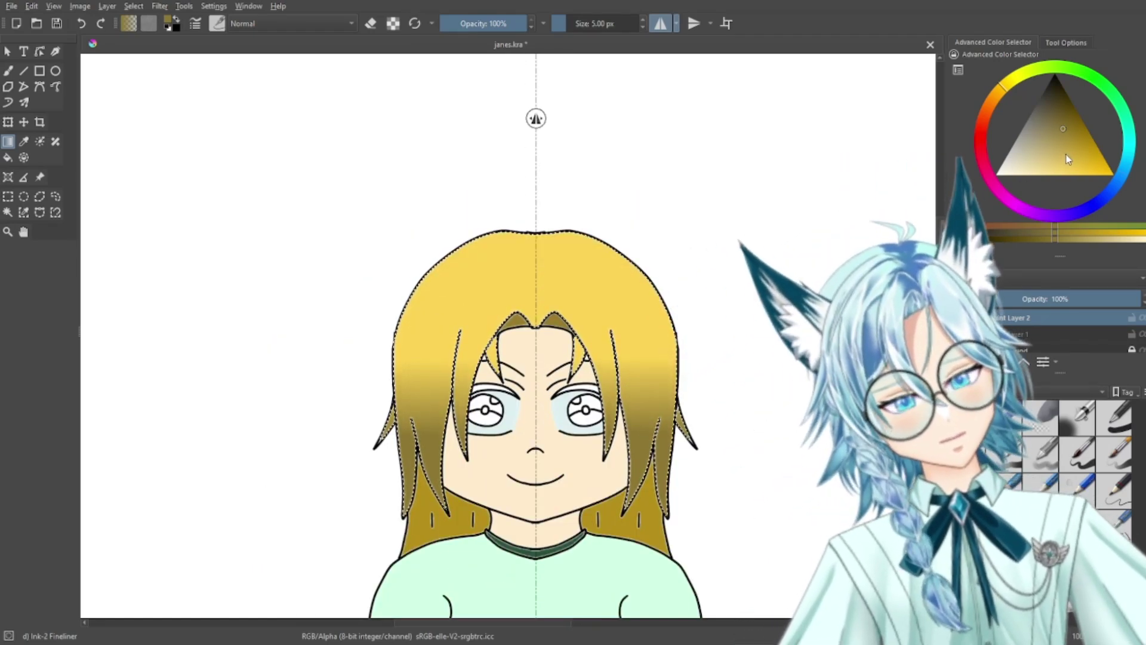
Step: Try a pale cream gradient fading down from the crown of the hair, and undo it
left_click(1056, 143)
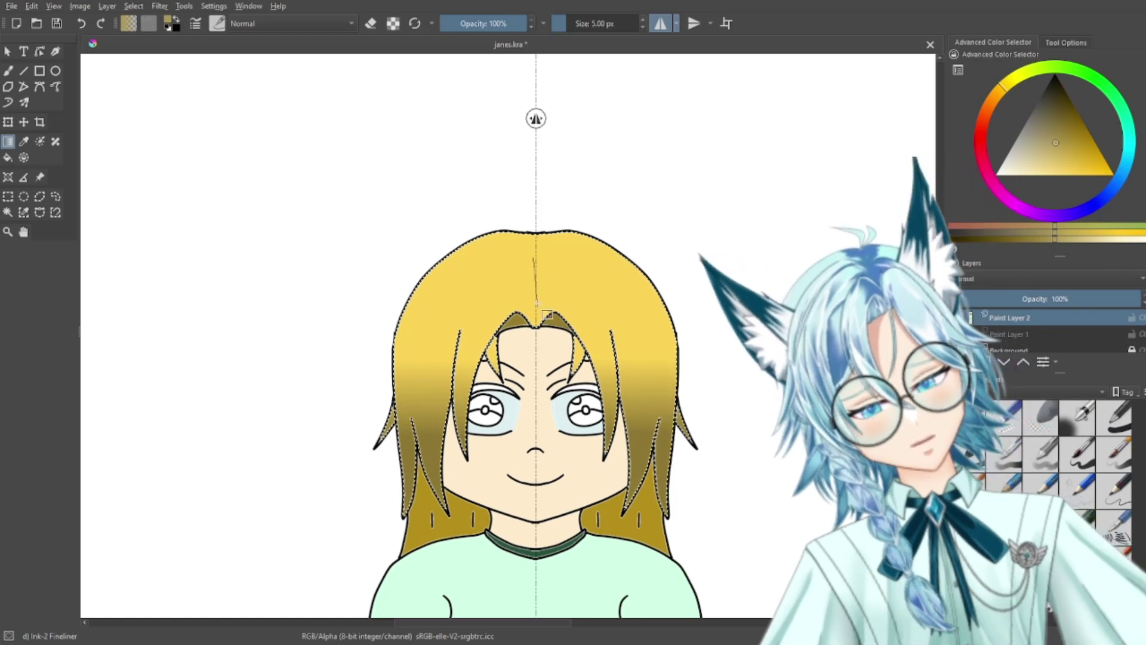
left_click(1031, 168)
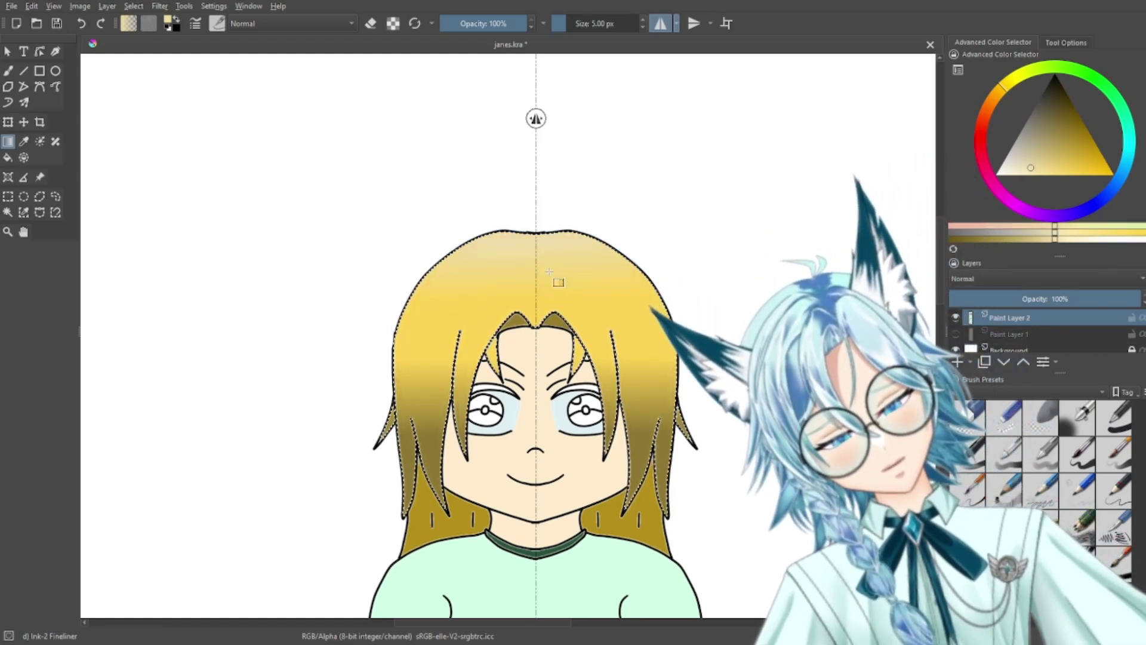
scroll(550, 273, "down", 4)
scroll(549, 272, "up", 7)
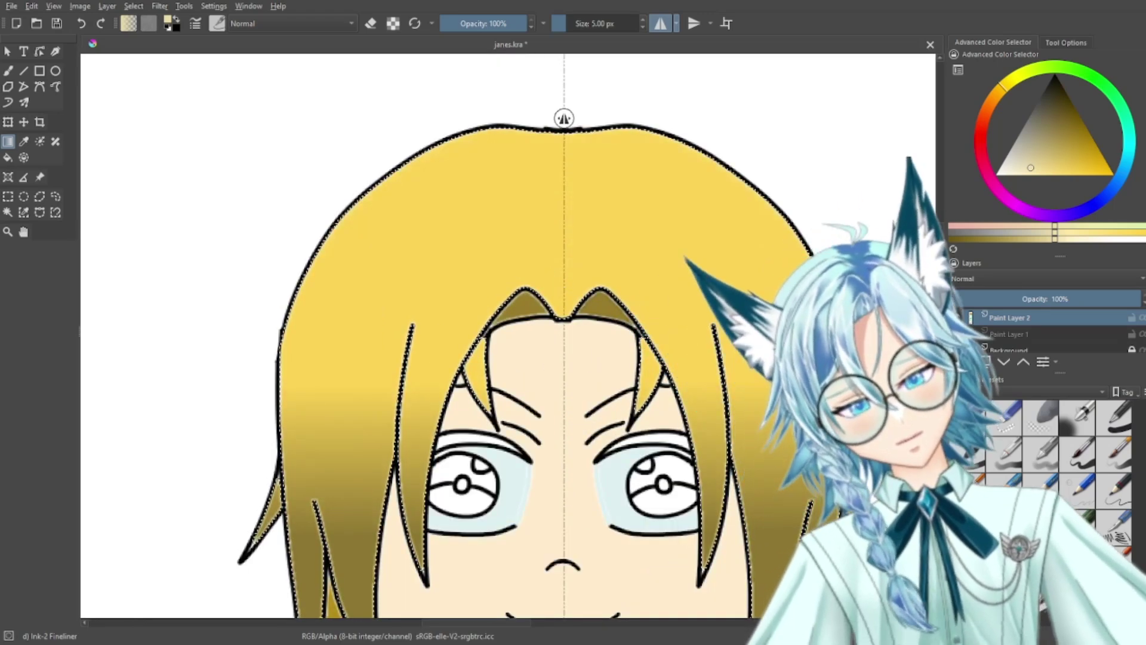
Step: Add a vertical gradient in a deeper golden yellow that fades down from the crown of the hair
left_click(1073, 173)
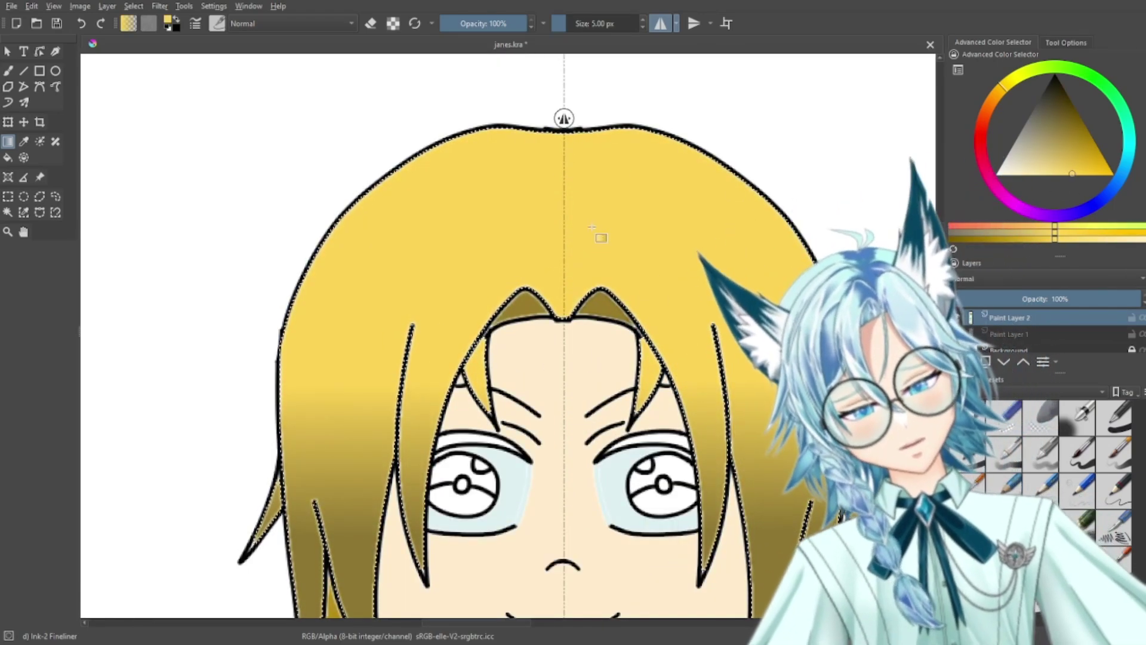
left_click(1092, 171)
left_click_drag(583, 137, 578, 210)
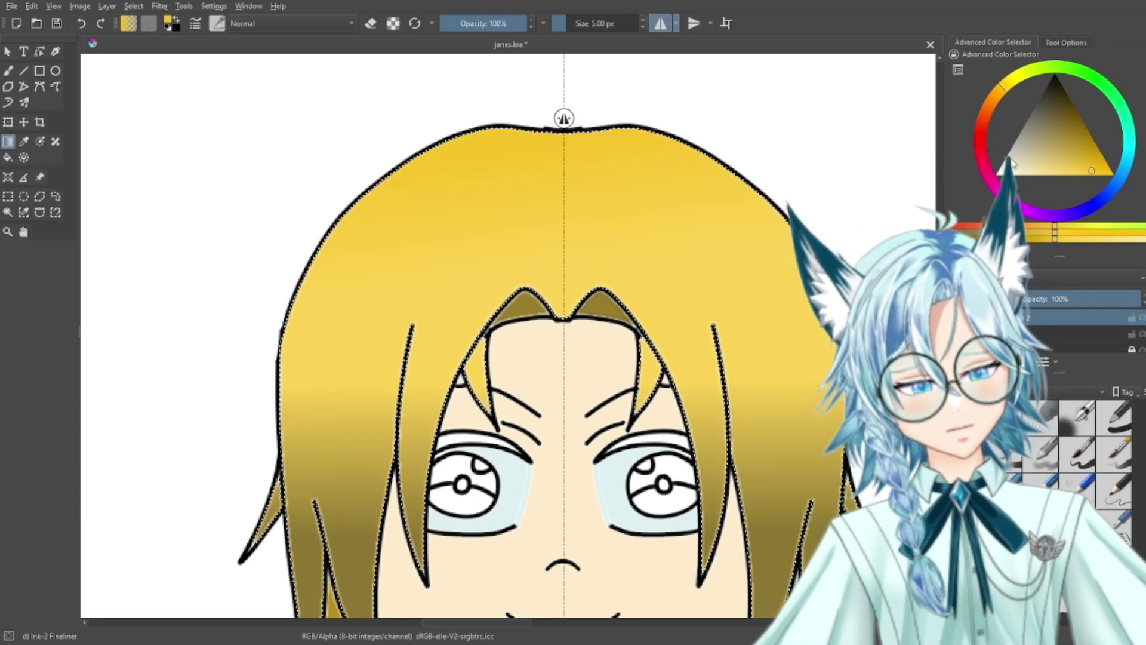
Step: Paint thin off-white wavy highlight lines across the crown and the side locks of the hair with mirroring
left_click(1001, 174)
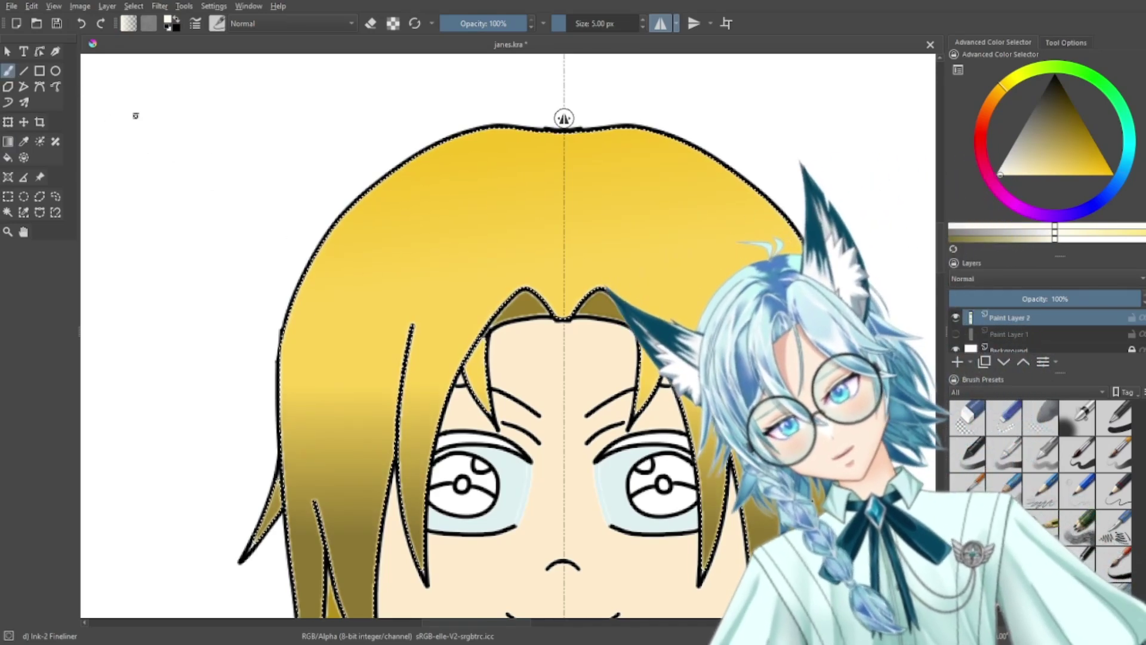
left_click(1011, 168)
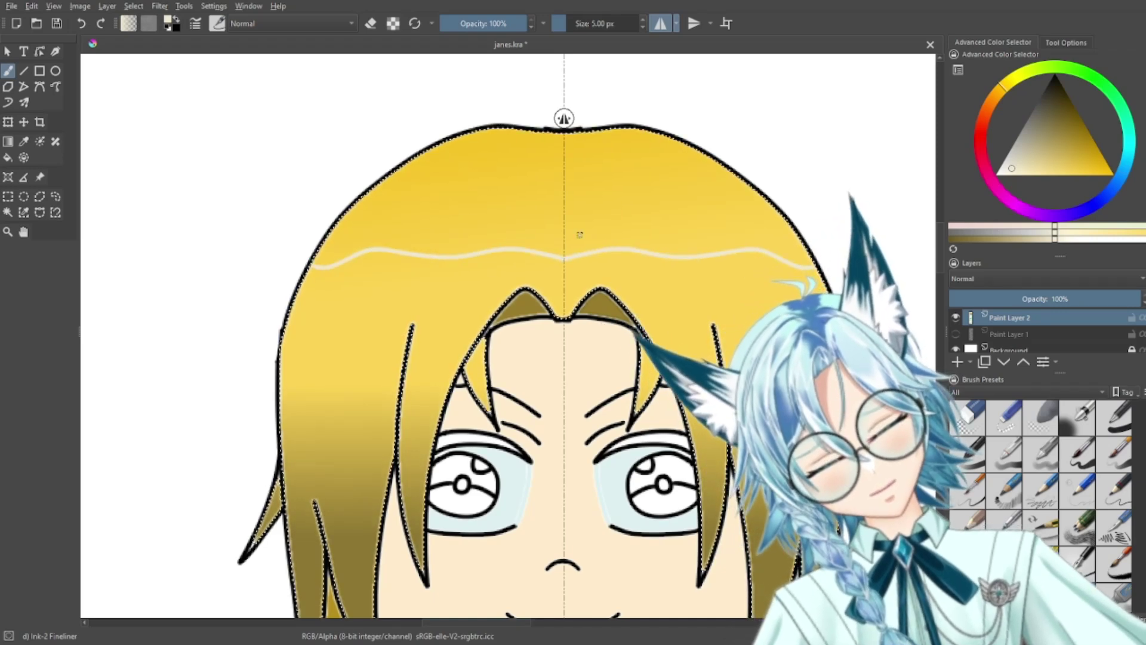
left_click_drag(283, 427, 394, 431)
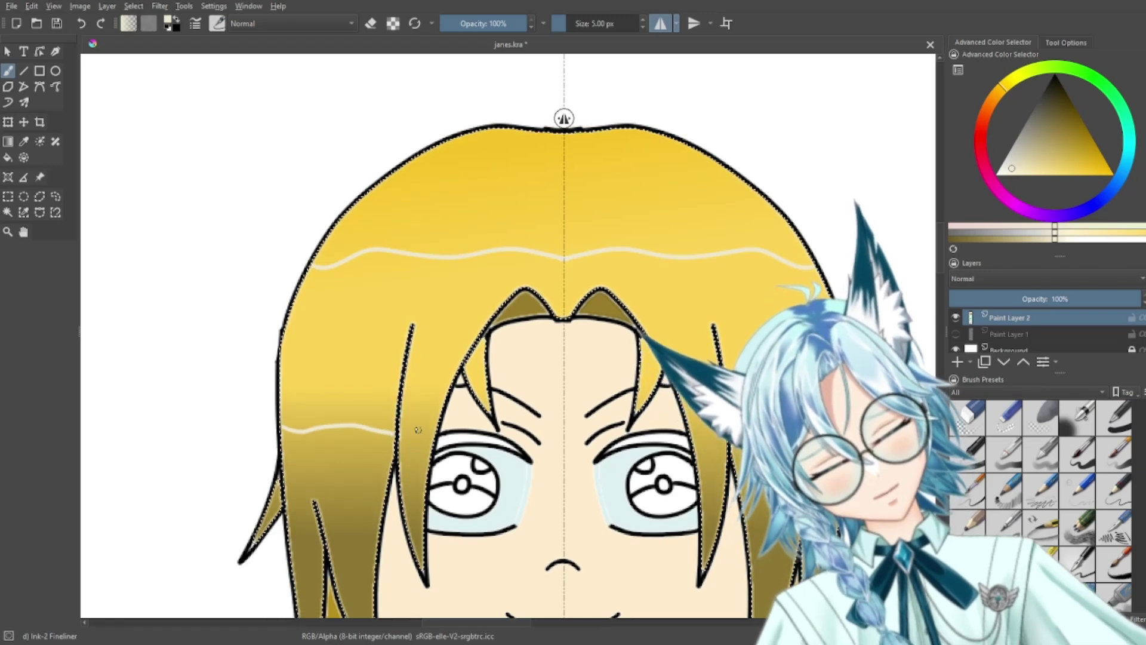
key("ctrl+minus")
key("ctrl+minus")
key("ctrl+minus")
left_click_drag(507, 412, 511, 320)
scroll(749, 411, "down", 2)
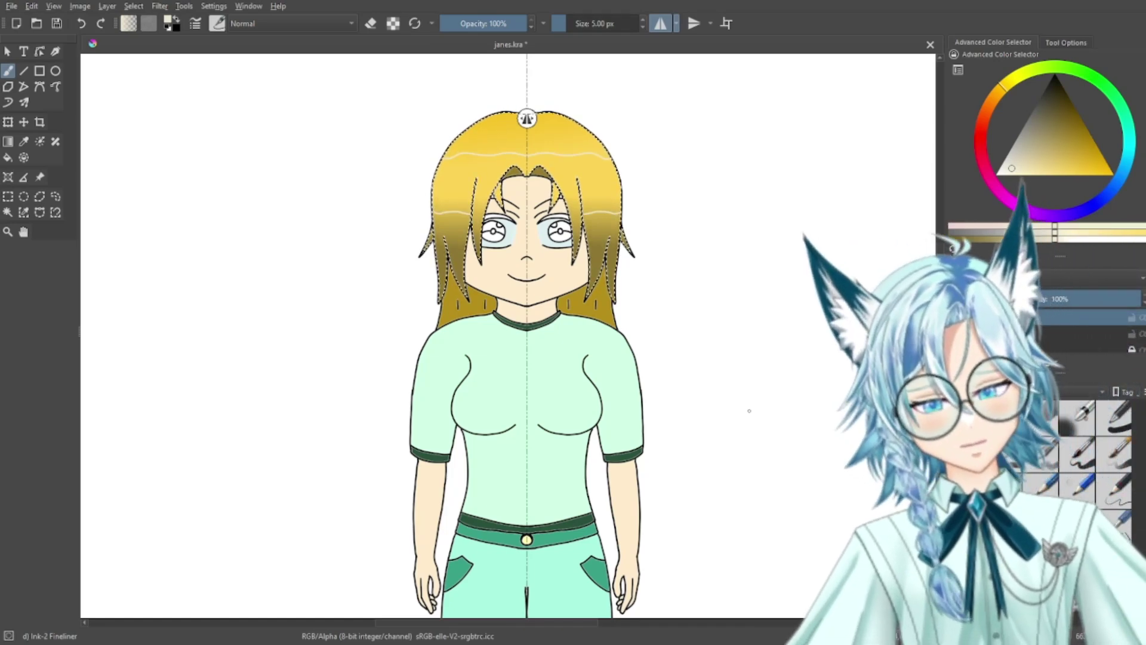
Step: Clear the hair selection and fill the upper eyelid bands of both eyes with a very dark olive brown
key("ctrl+plus")
key("ctrl+plus")
key("ctrl+plus")
key("ctrl+plus")
left_click_drag(793, 302, 724, 496)
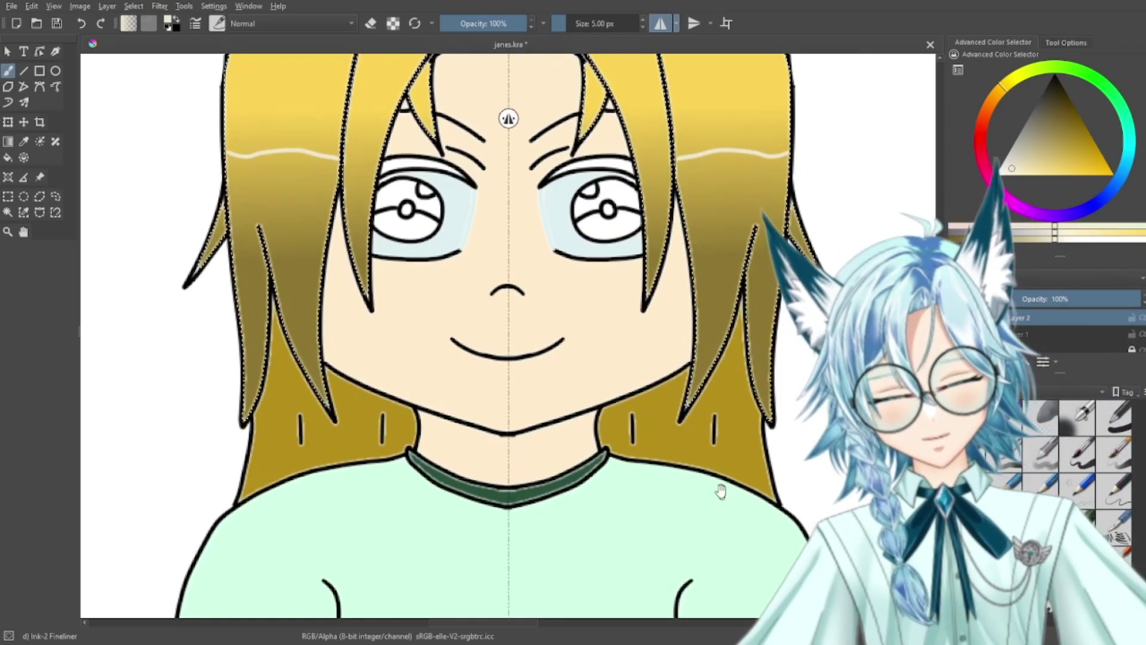
left_click_drag(812, 284, 799, 336)
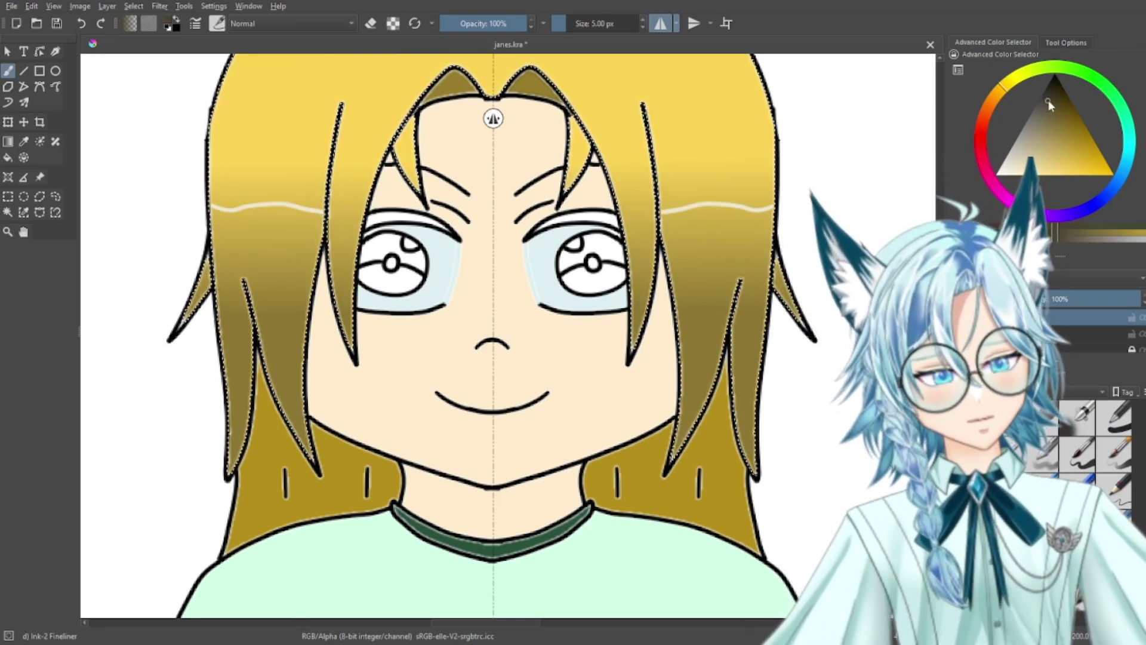
key("plus")
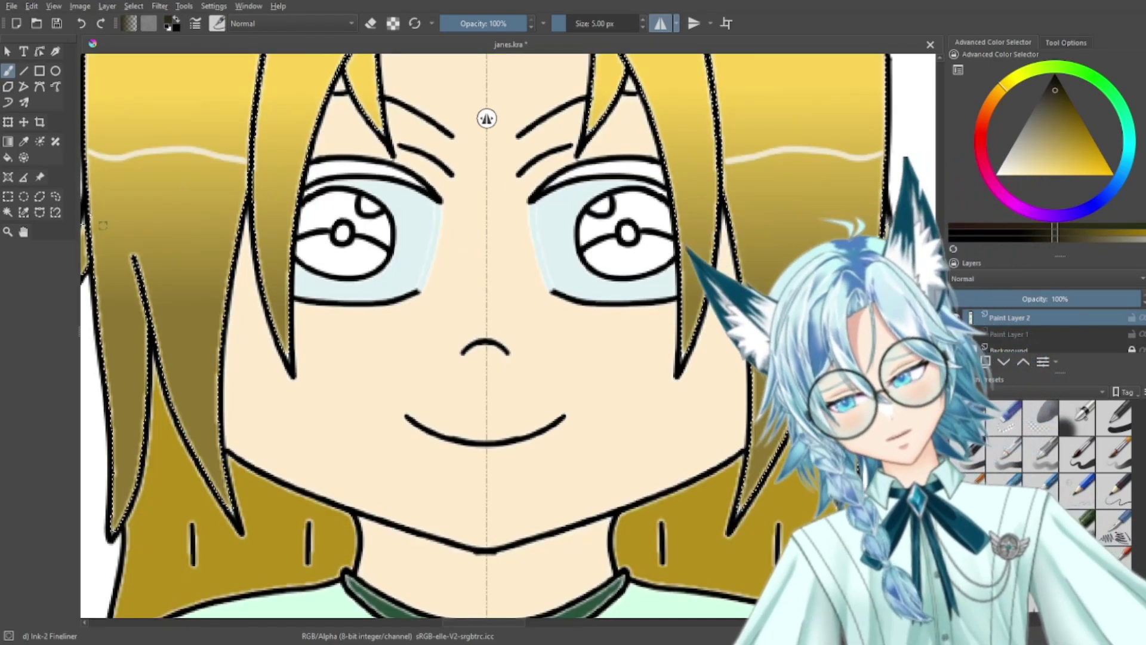
key("f")
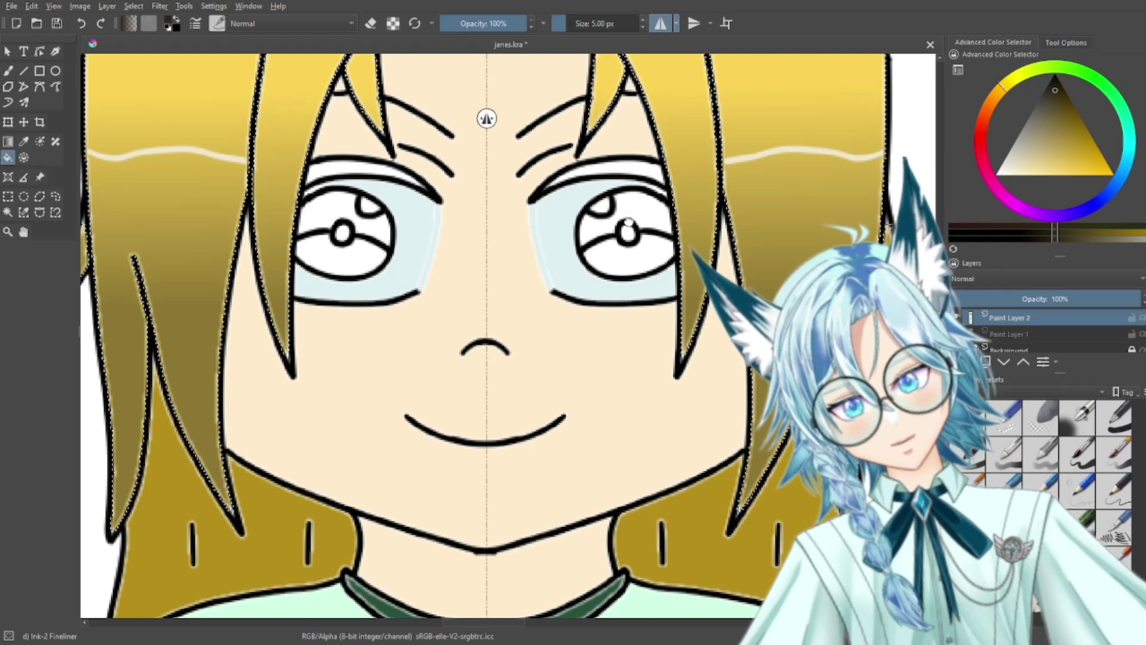
left_click_drag(641, 205, 628, 330)
left_click(56, 197)
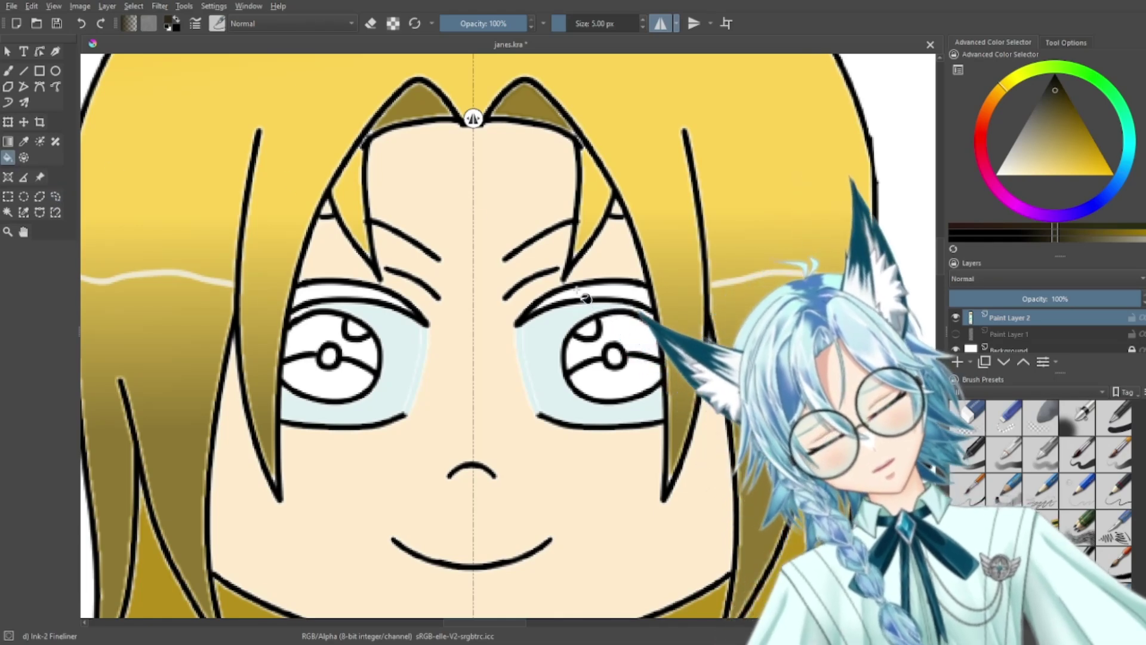
left_click(339, 288)
scroll(645, 229, "down", 3)
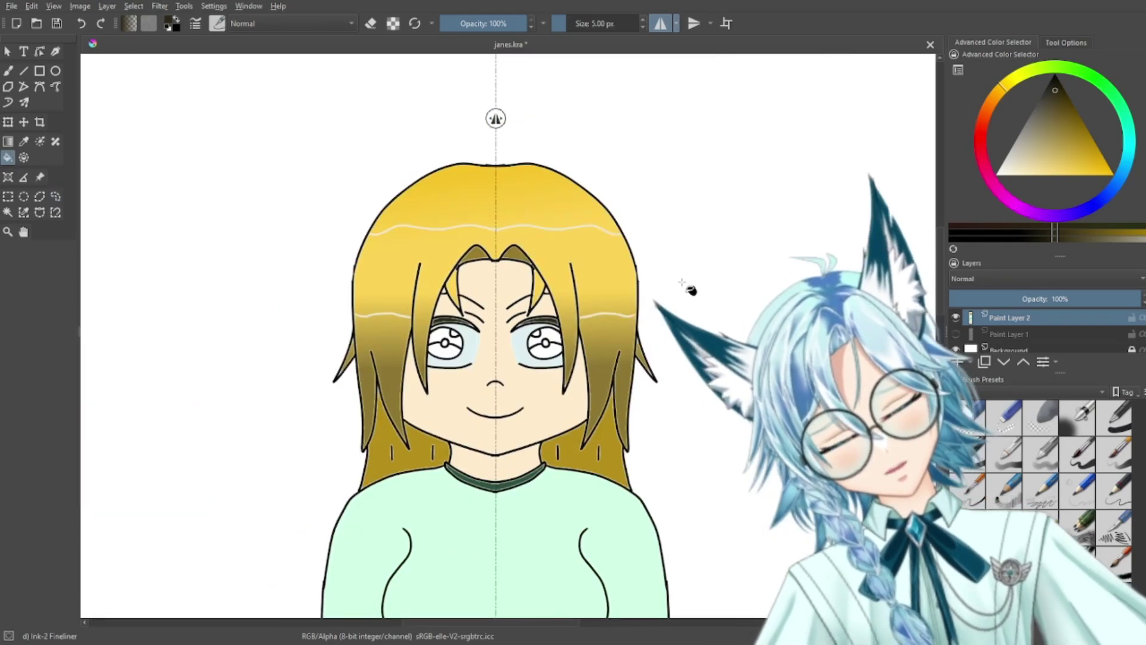
scroll(667, 233, "up", 5)
scroll(672, 322, "down", 6)
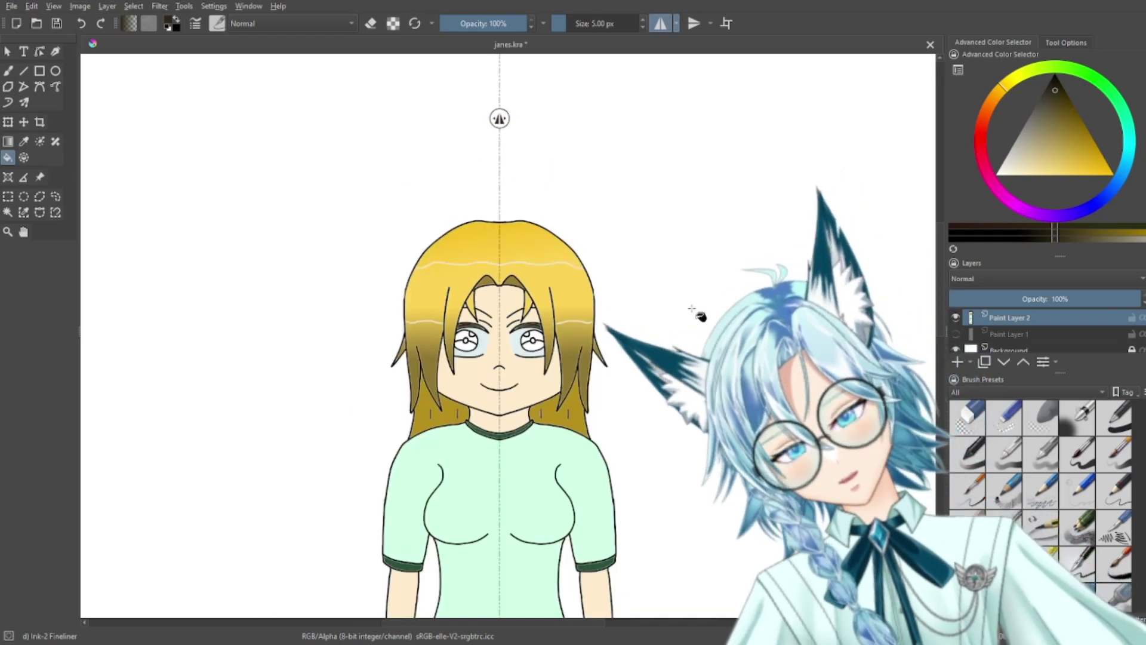
scroll(508, 334, "up", 6)
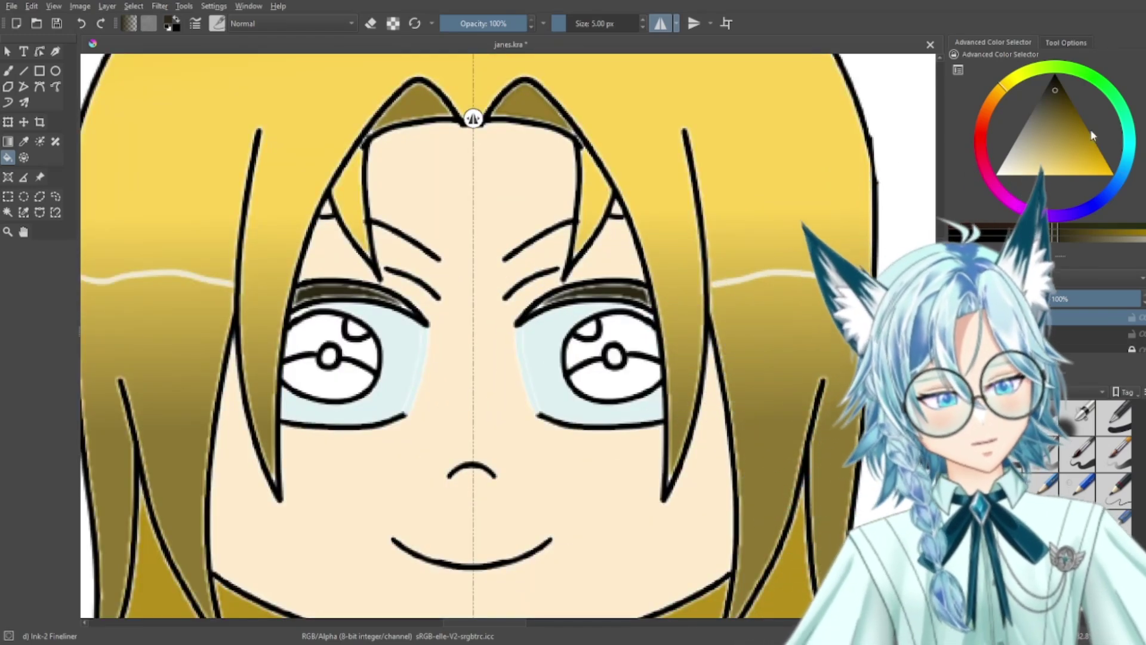
Step: Fill the upper and lower parts of both irises with light green
left_click(1082, 70)
left_click(1048, 175)
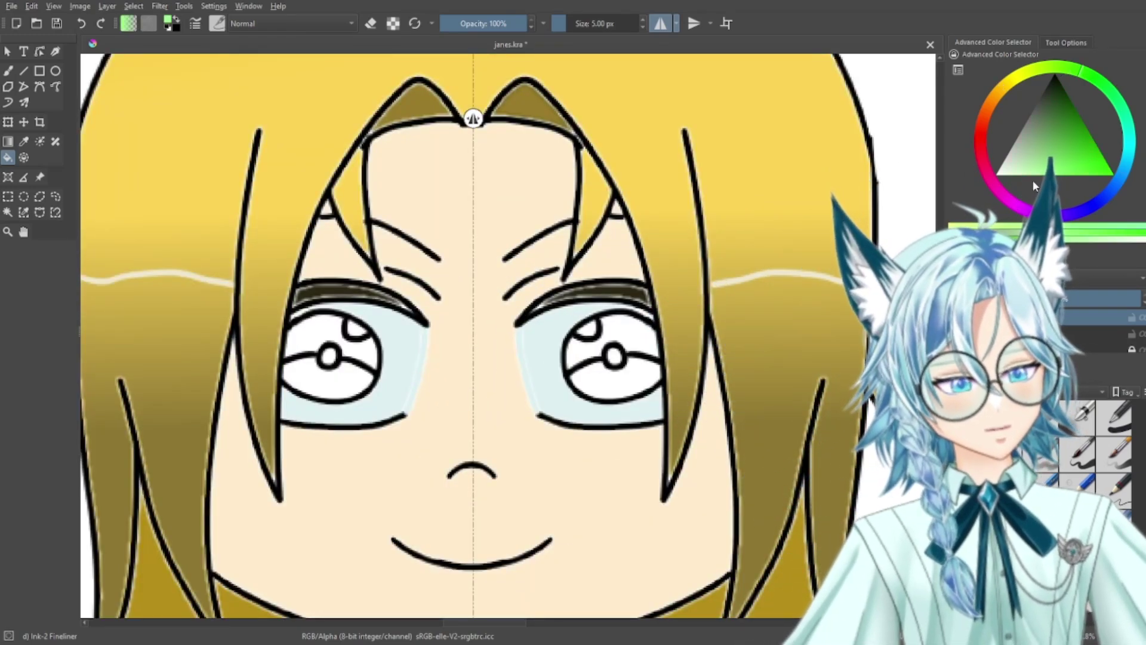
left_click(633, 385)
left_click(636, 339)
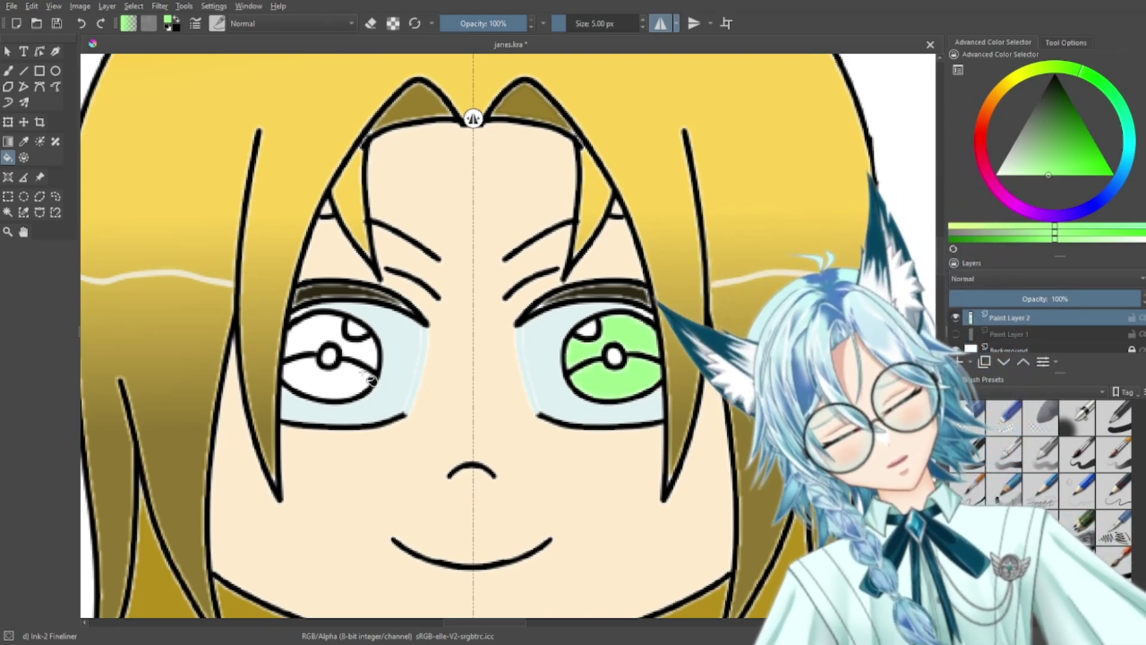
left_click(367, 377)
left_click(319, 335)
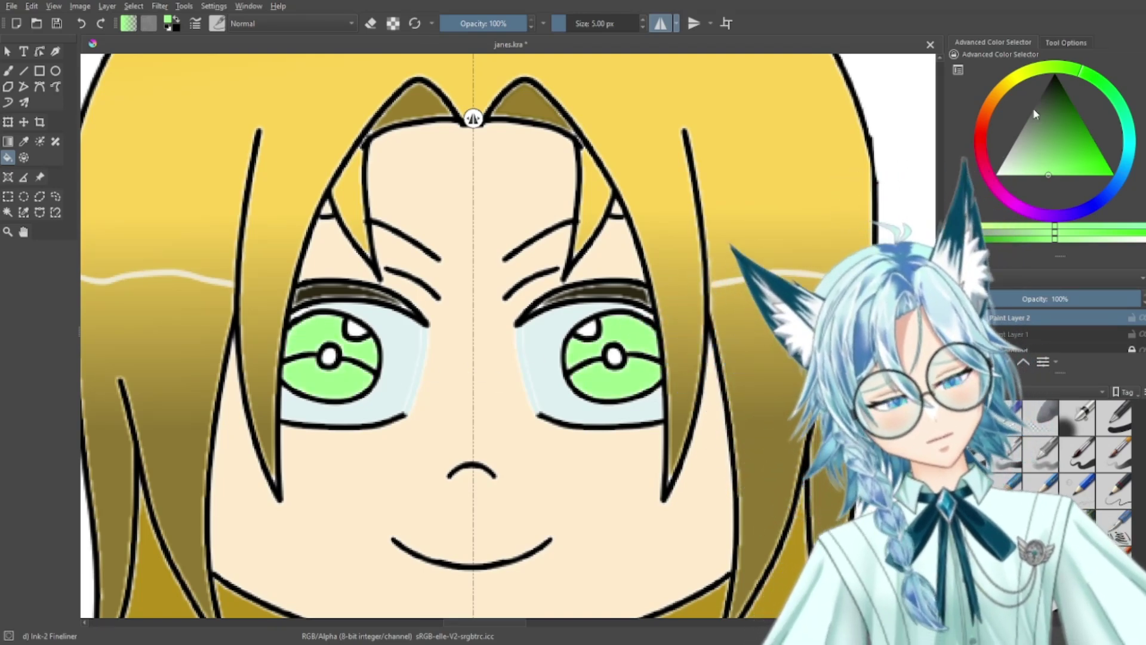
Step: Fill the pupils of both eyes with a very dark green
left_click(1056, 87)
left_click(617, 357)
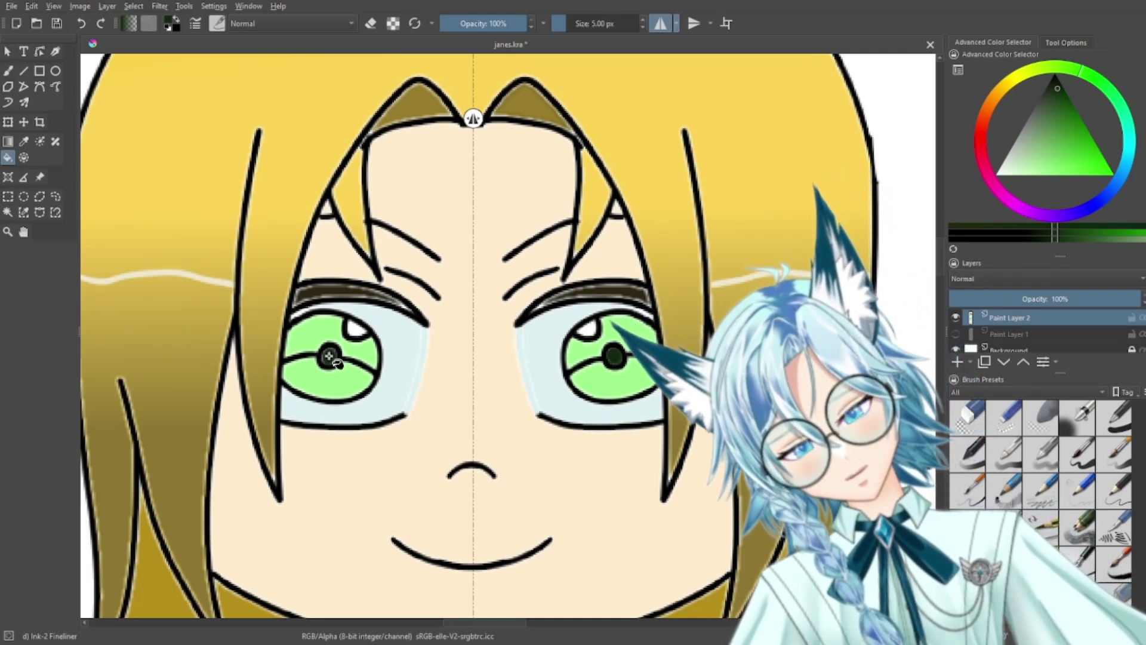
key("minus")
key("minus")
key("minus")
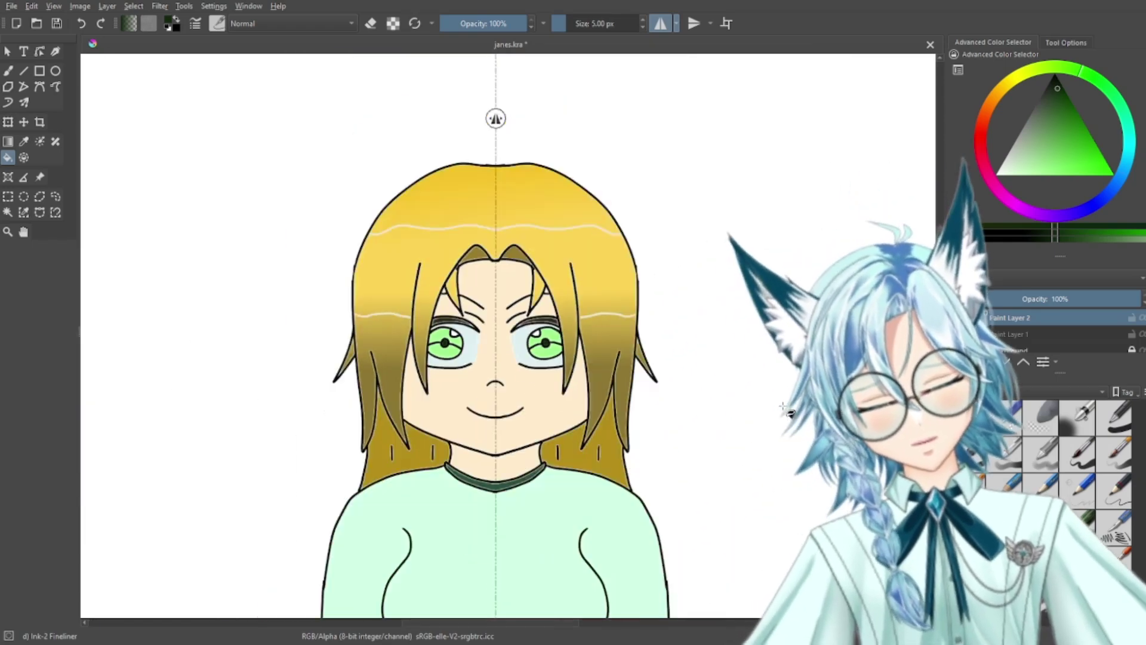
left_click_drag(781, 452, 780, 370)
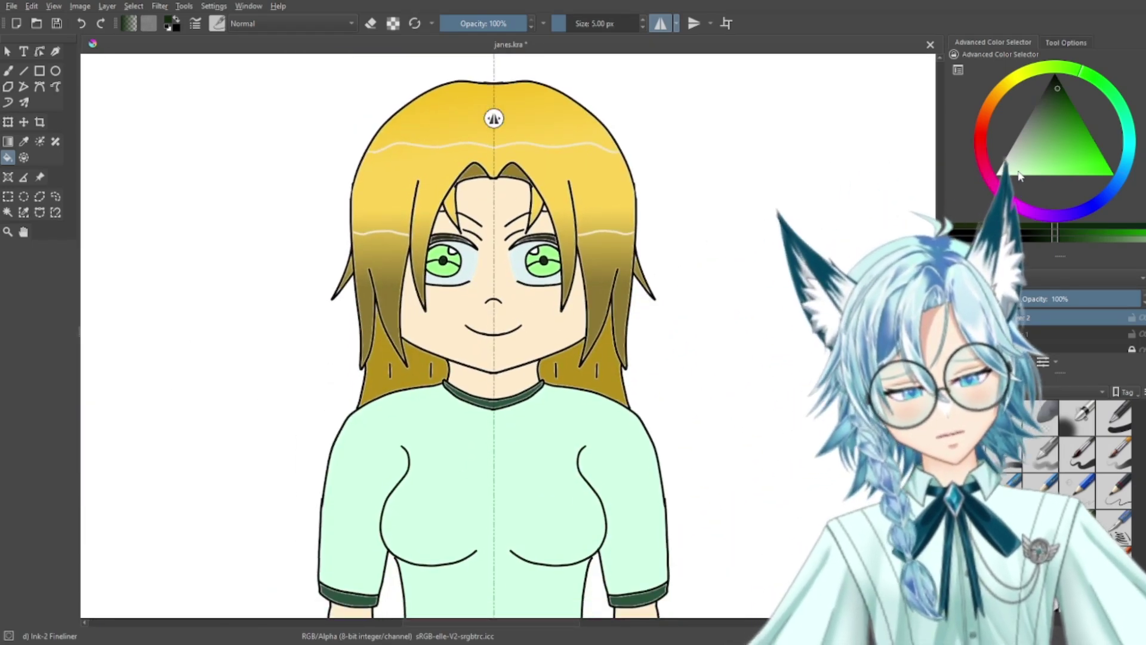
Step: Fill the small light reflection in each iris with near-white
left_click(1003, 175)
key("plus")
key("plus")
key("plus")
key("plus")
key("plus")
left_click_drag(648, 233, 557, 625)
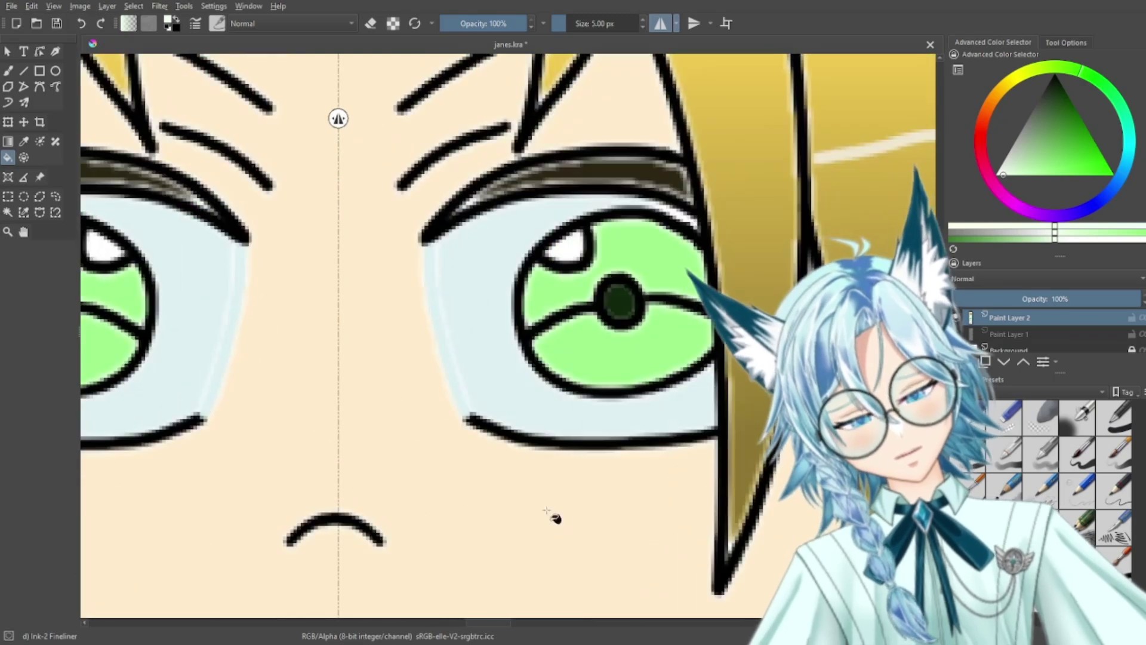
left_click_drag(523, 413, 721, 506)
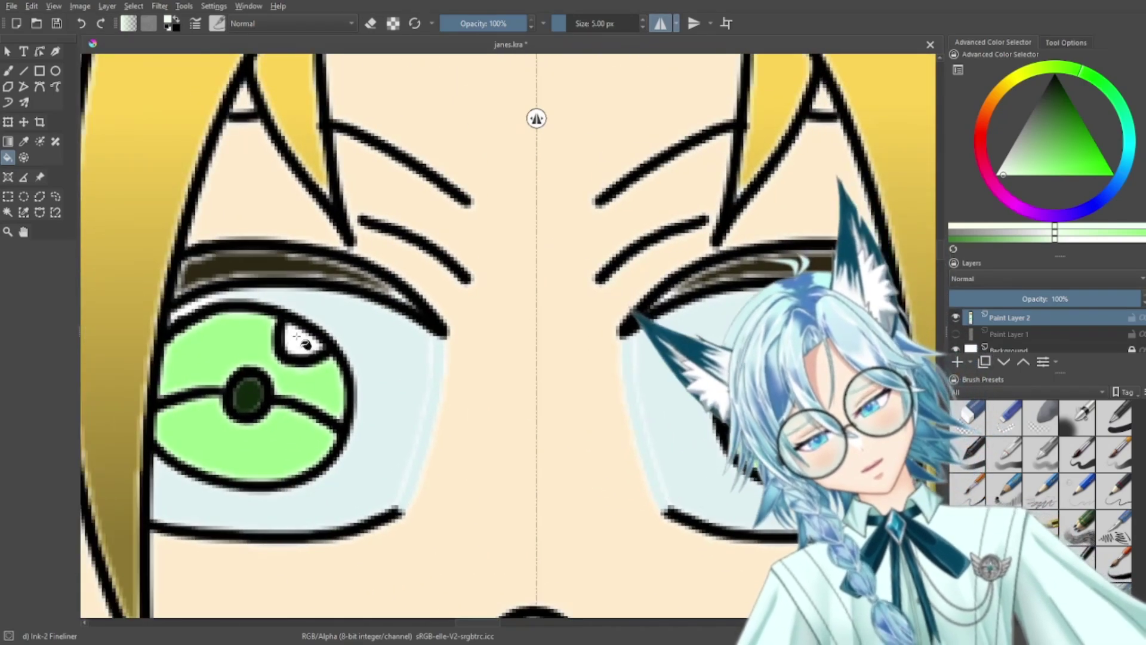
Step: Examine the coloured figure from the hair and shirt down to the shorts for areas still needing shading
scroll(440, 396, "down", 6)
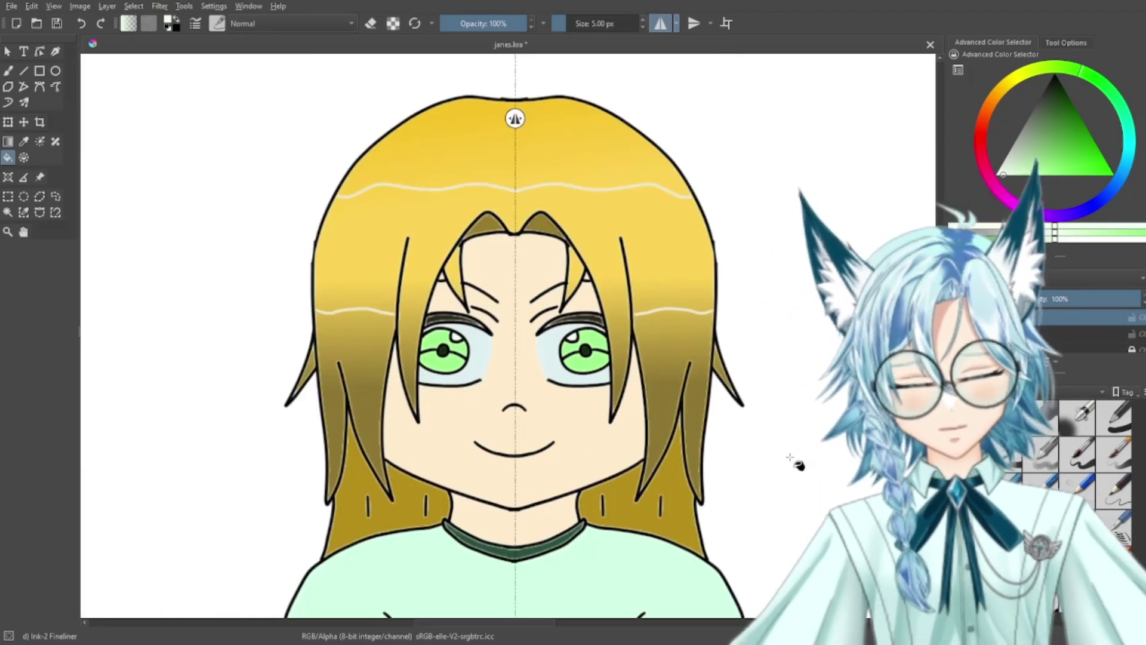
left_click_drag(782, 493, 774, 264)
left_click_drag(790, 438, 816, 235)
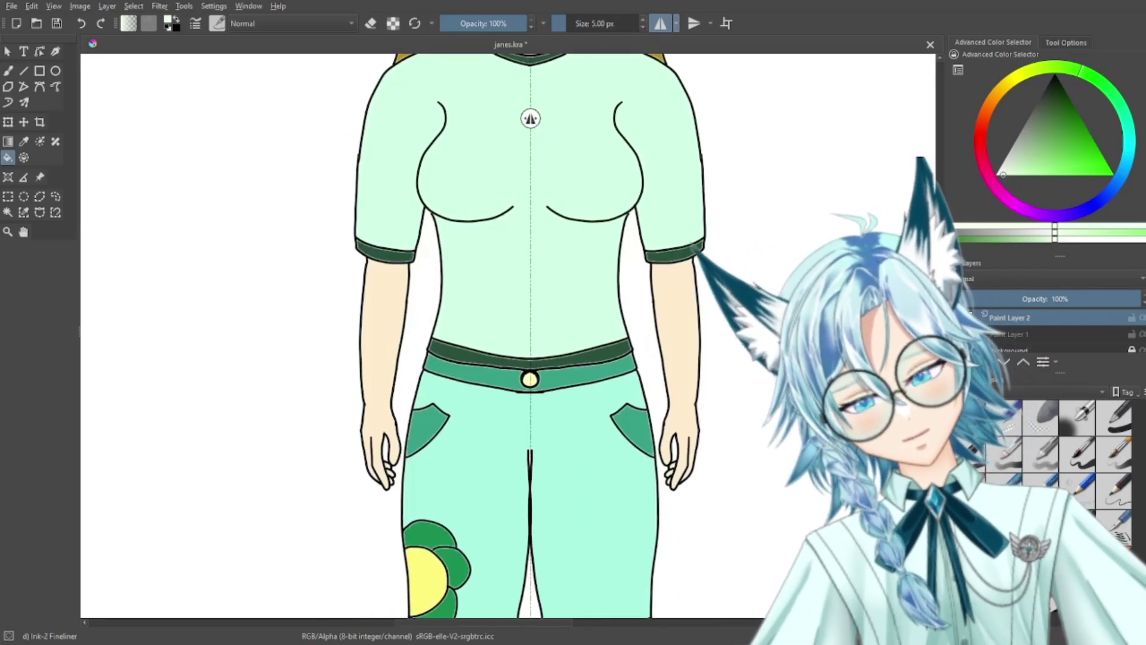
left_click_drag(811, 404, 806, 254)
scroll(806, 255, "down", 2)
scroll(758, 261, "up", 8)
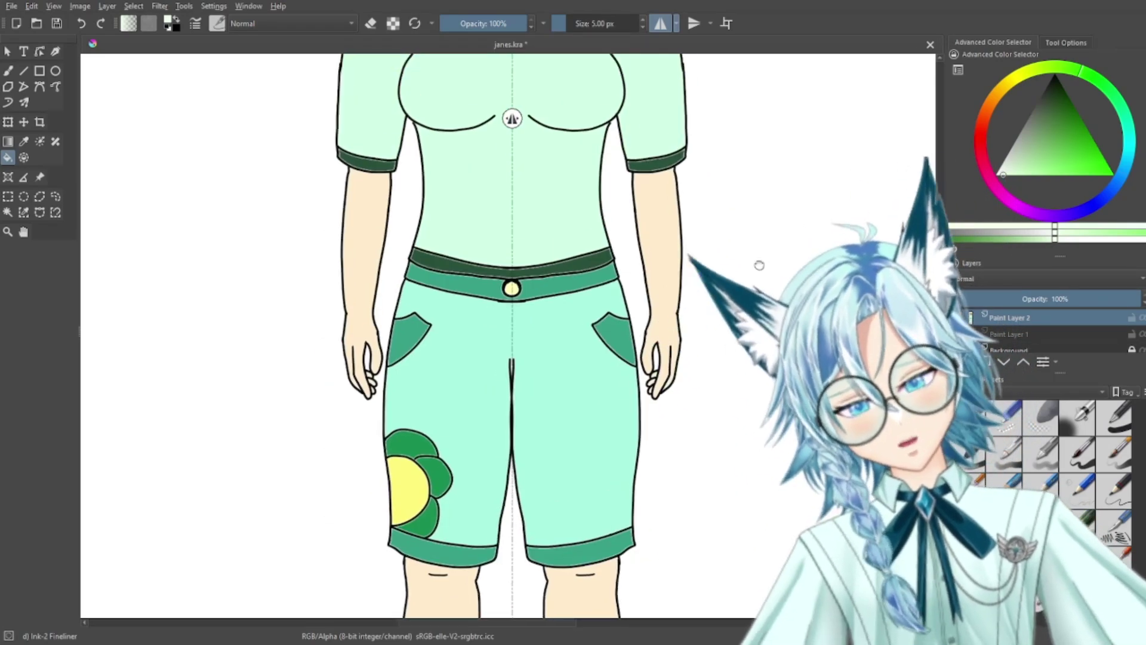
scroll(757, 356, "up", 4)
scroll(775, 396, "up", 5)
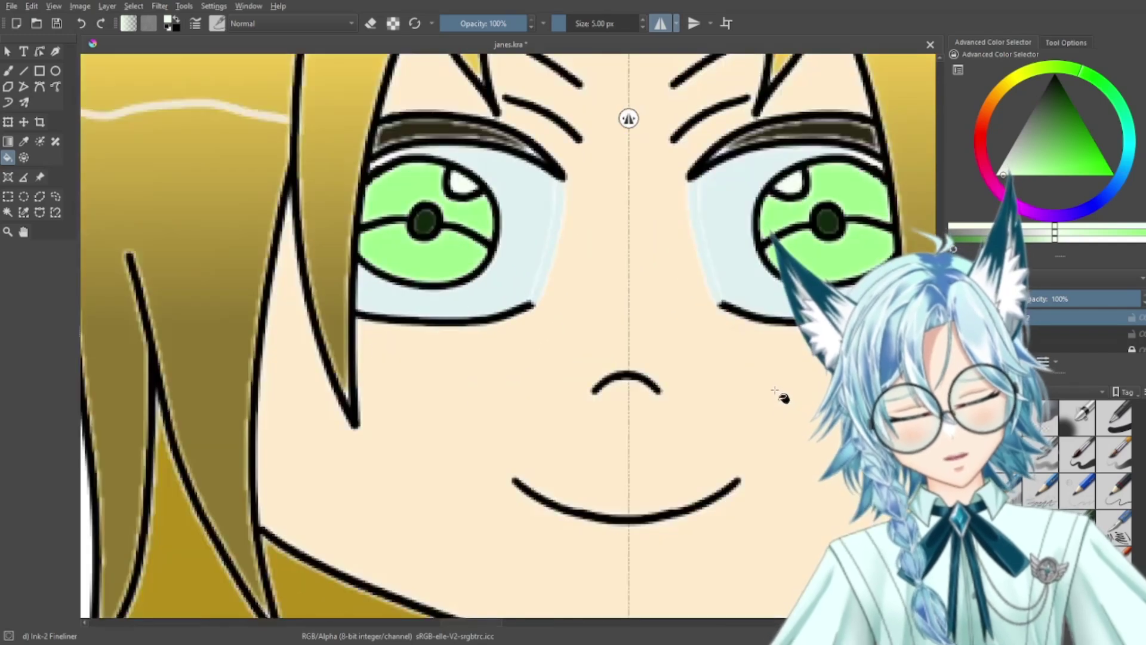
Step: Select the lower part of each iris in turn and add a light blue gradient fading up from its bottom edge
left_click_drag(770, 393, 728, 487)
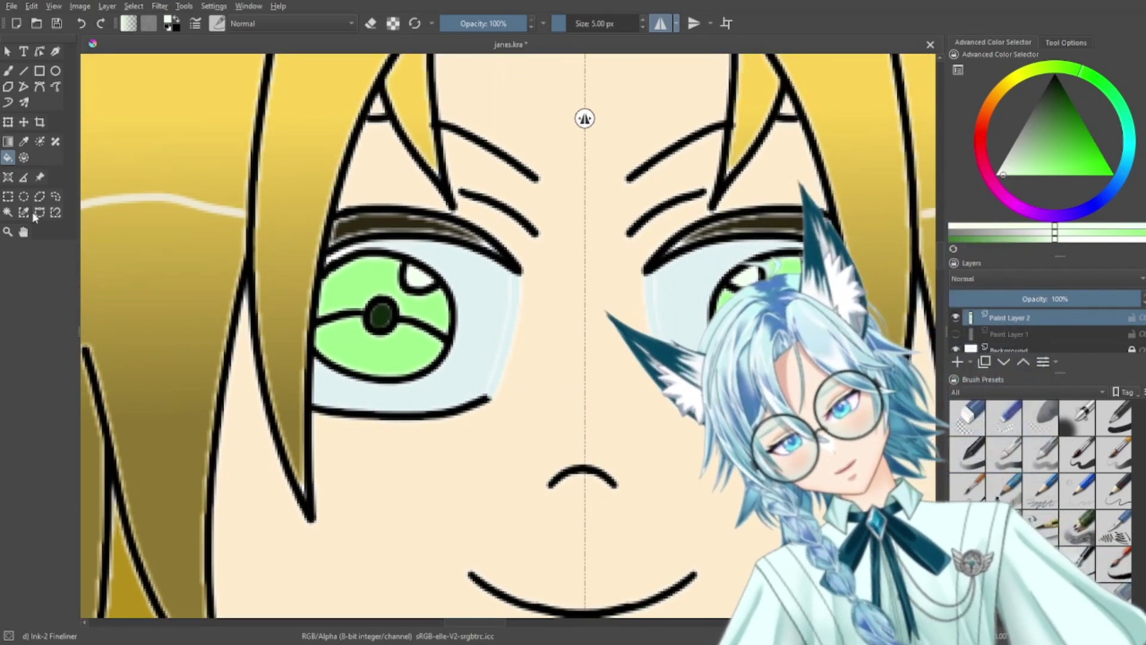
left_click(8, 213)
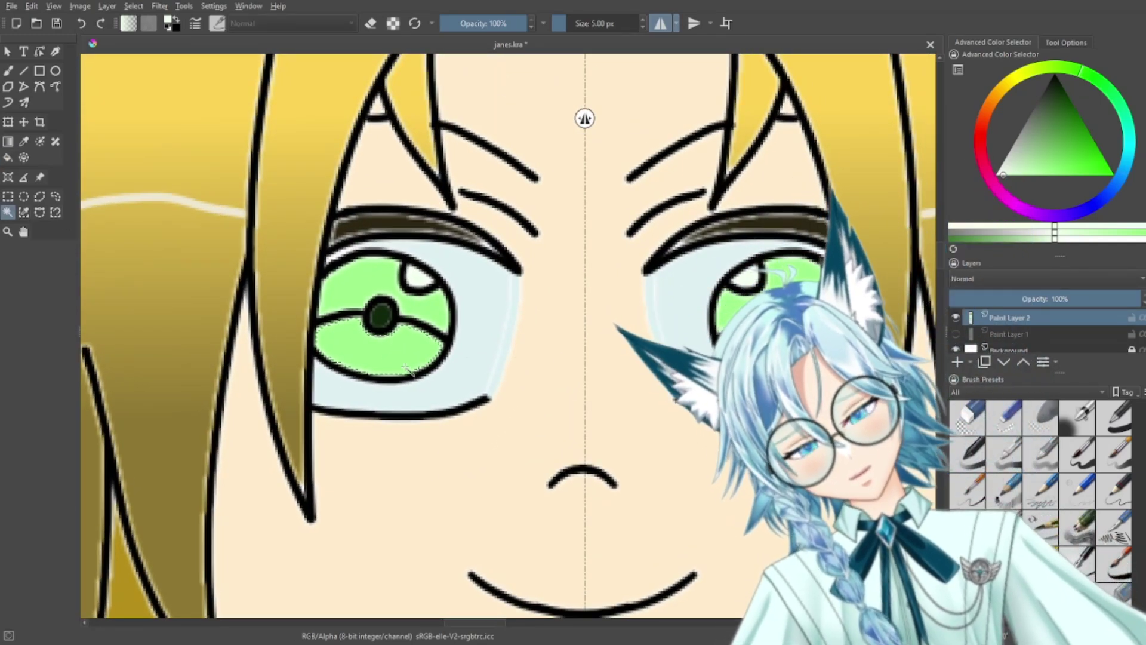
left_click(1125, 163)
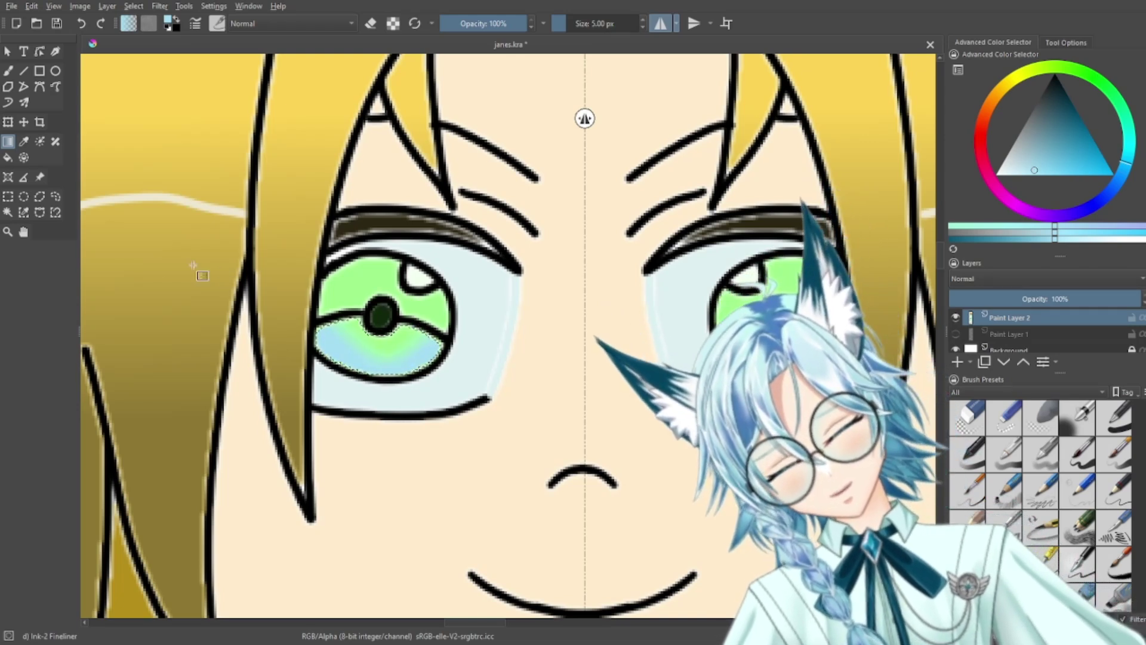
left_click(8, 213)
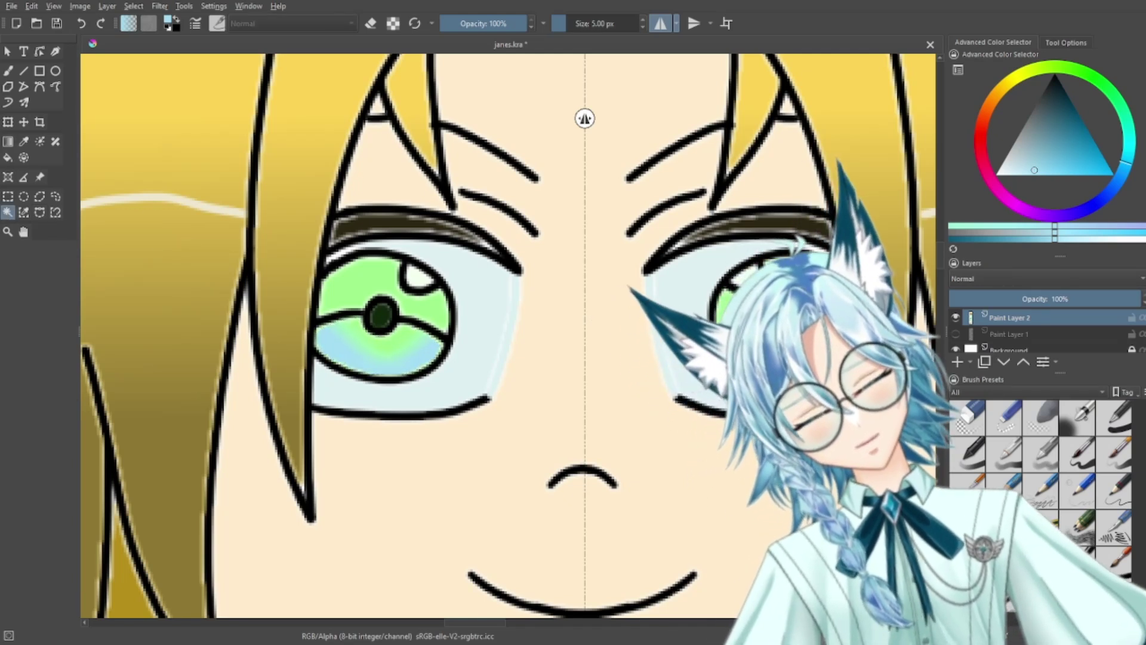
left_click(7, 145)
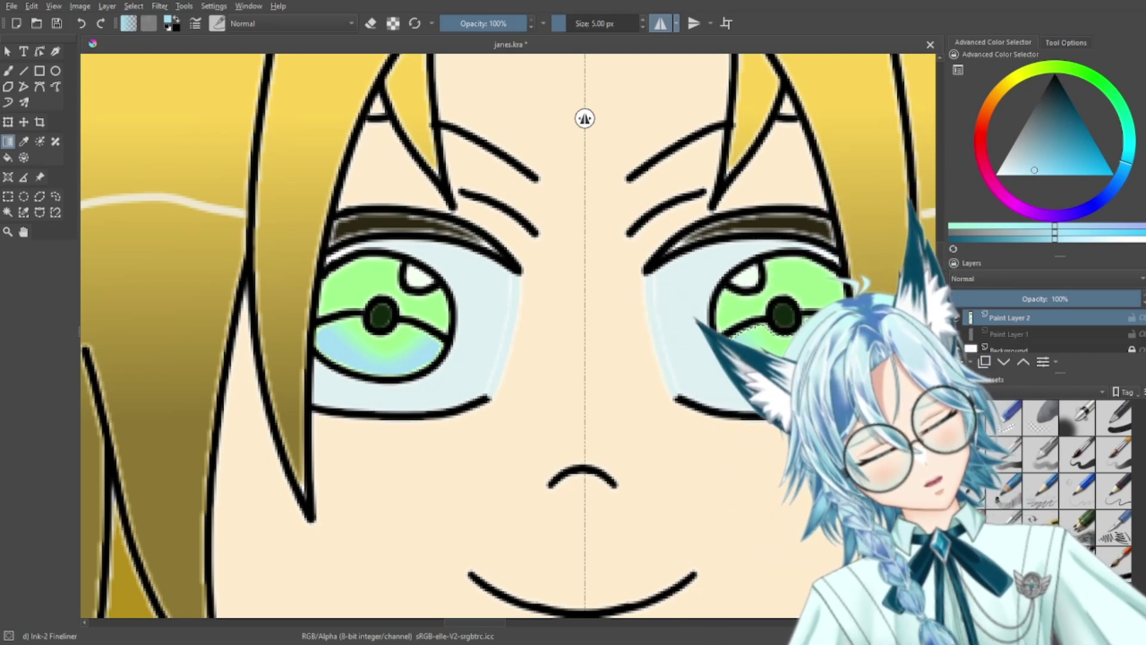
scroll(508, 335, "down", 6)
key("ctrl+plus")
key("ctrl+plus")
key("ctrl+plus")
key("ctrl+plus")
key("ctrl+plus")
Step: Select the upper part of each iris in turn and add a very dark blue gradient fading down from its top edge
left_click(1056, 97)
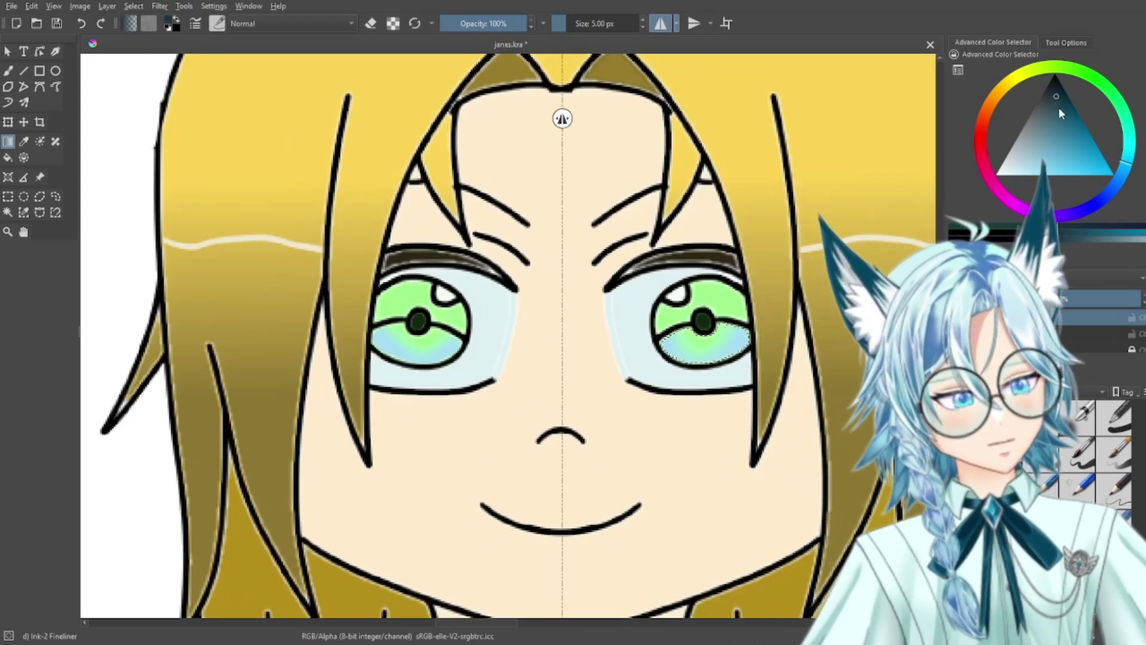
left_click(8, 213)
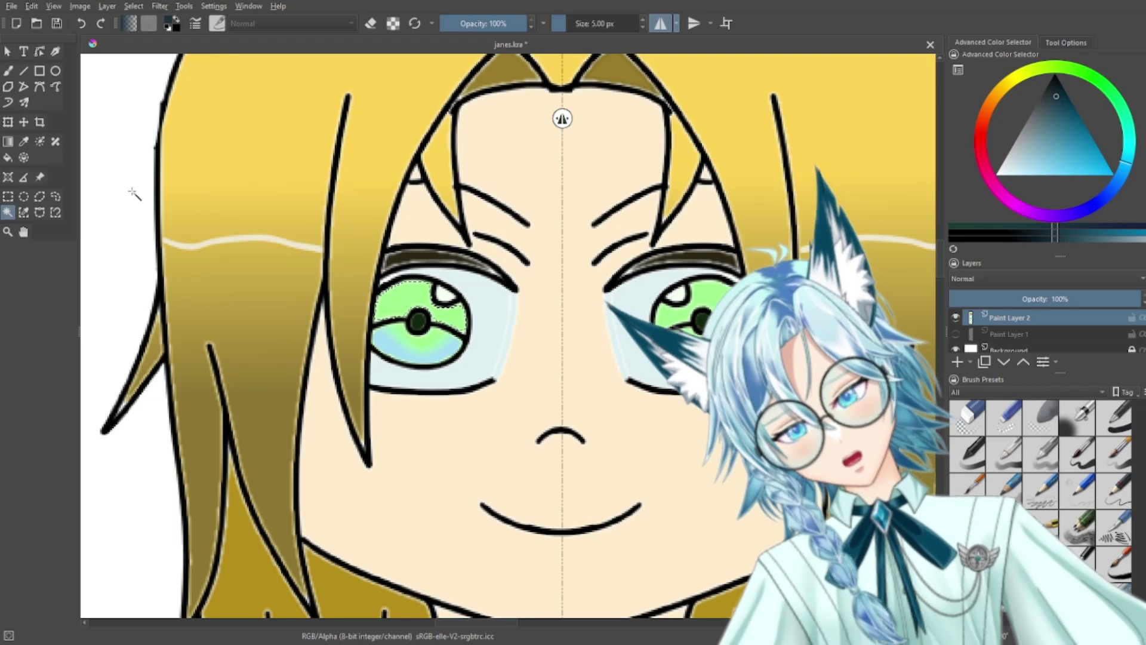
left_click(9, 143)
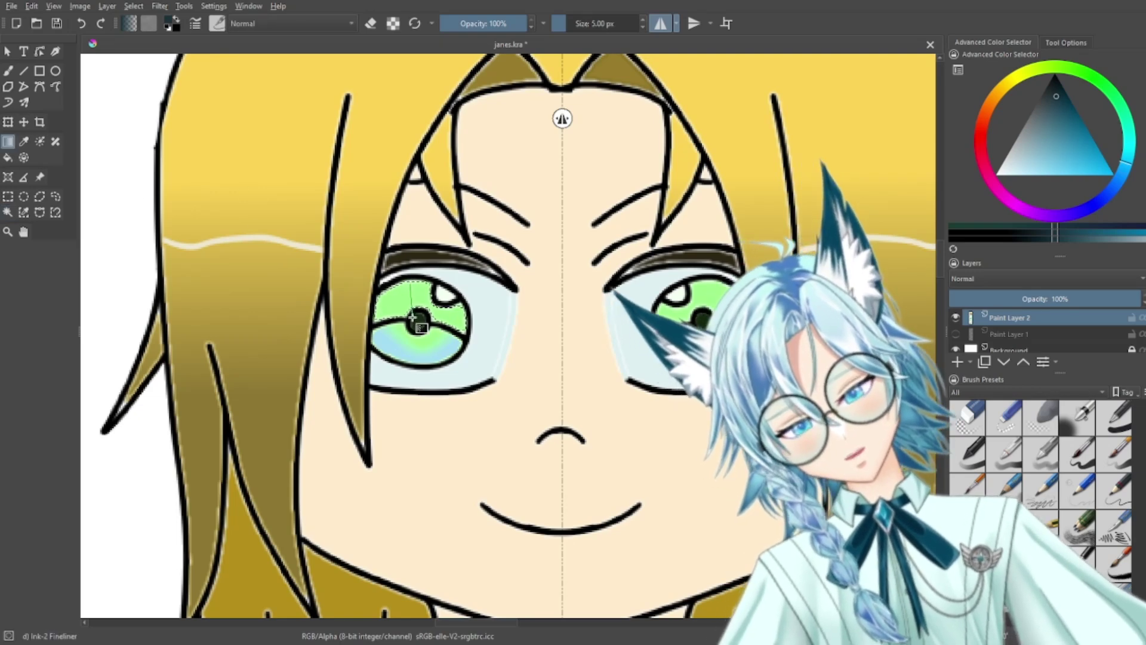
left_click_drag(413, 316, 414, 285)
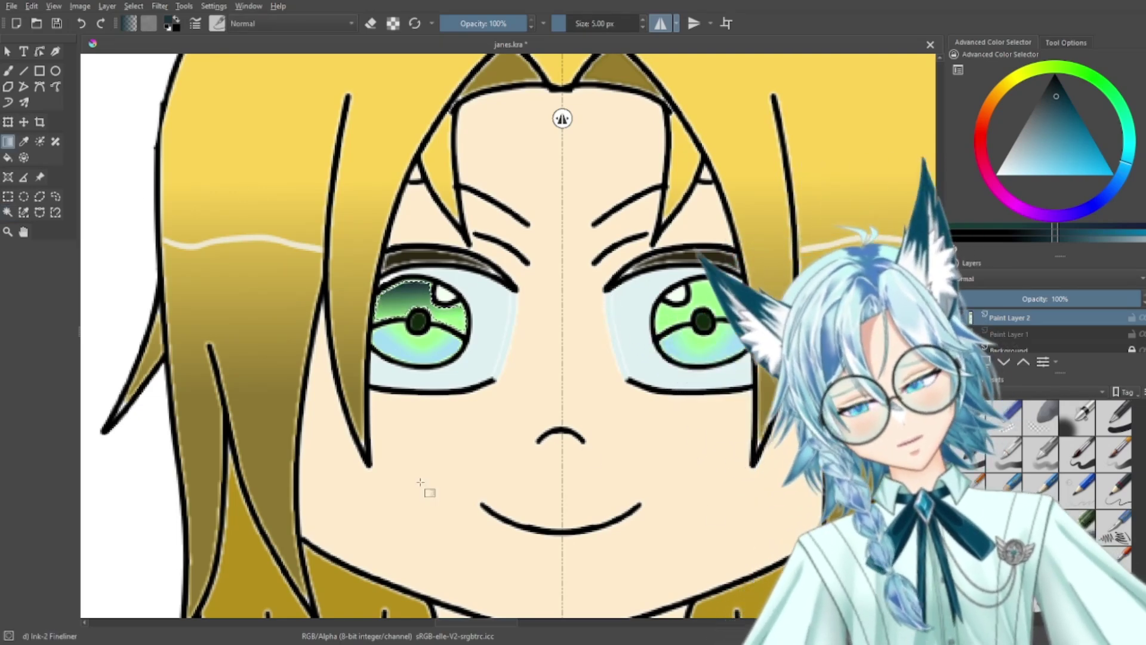
left_click(7, 213)
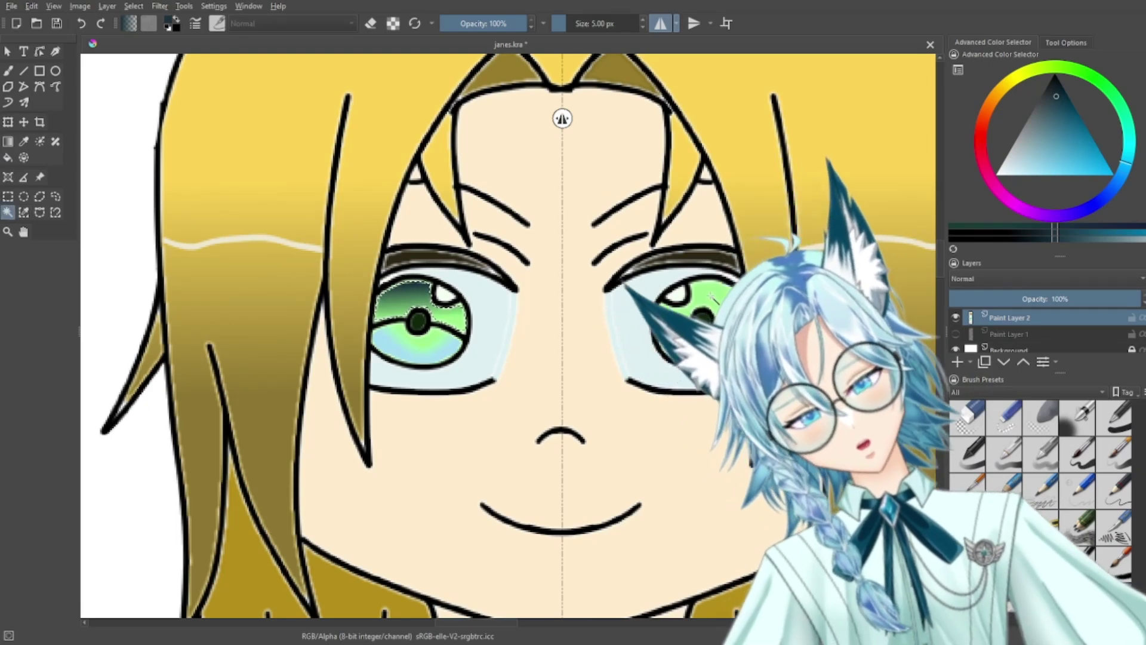
left_click(8, 142)
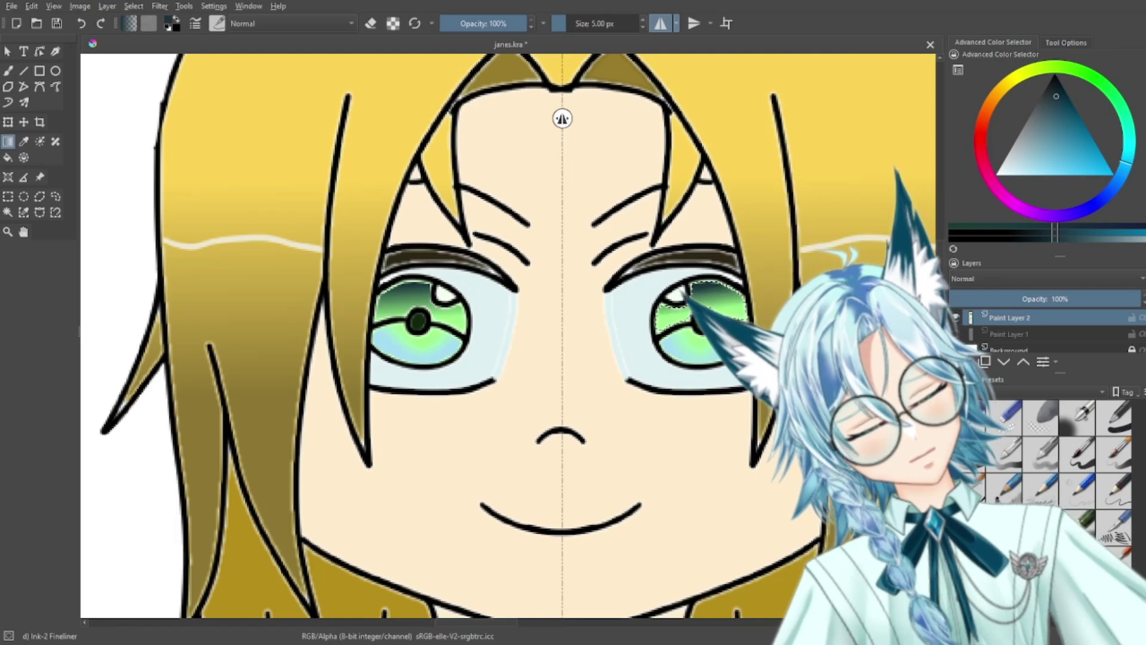
Step: Check the finished eye gradients against the whole figure from the hair down to the hips
key("ctrl+minus")
key("ctrl+minus")
key("ctrl+minus")
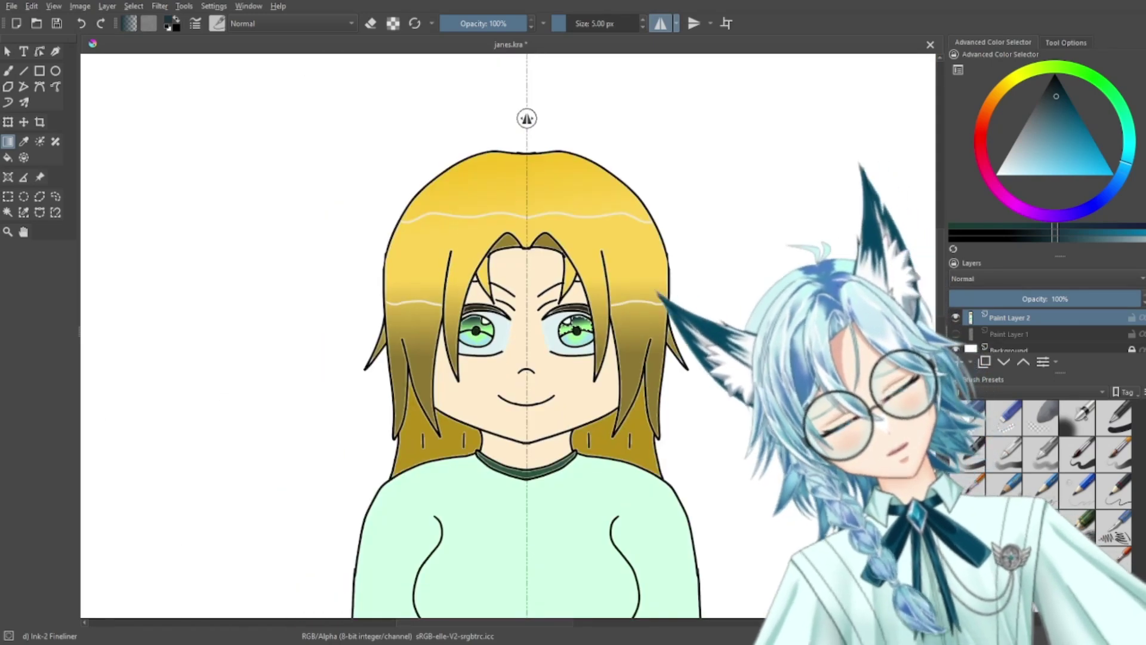
key("minus")
key("minus")
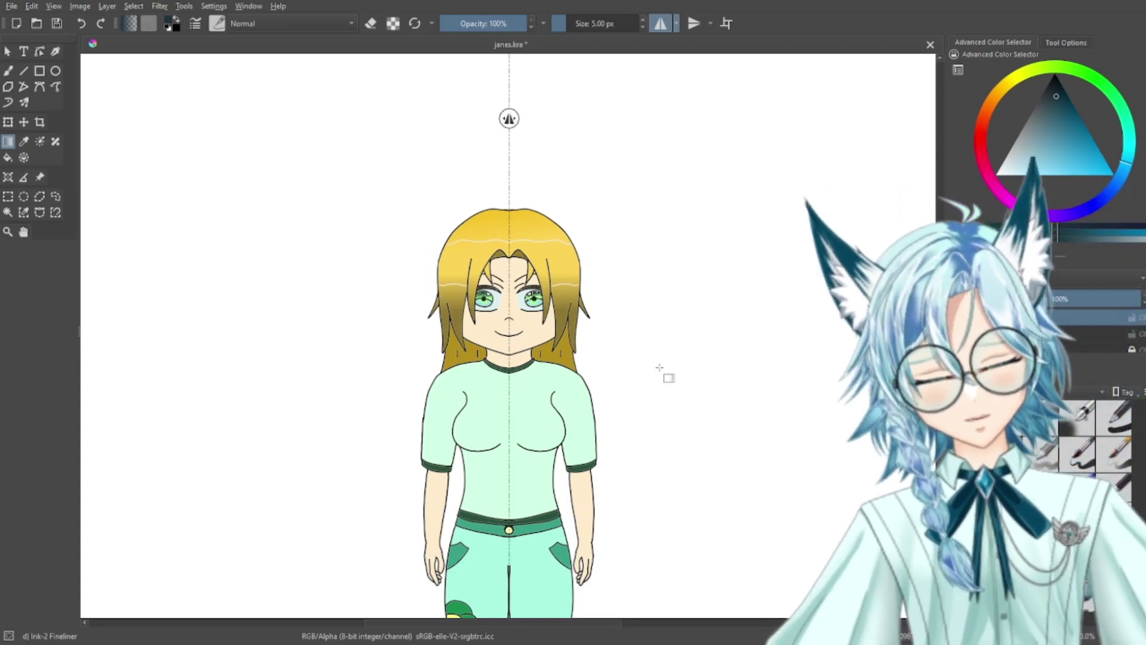
key("minus")
key("plus")
key("plus")
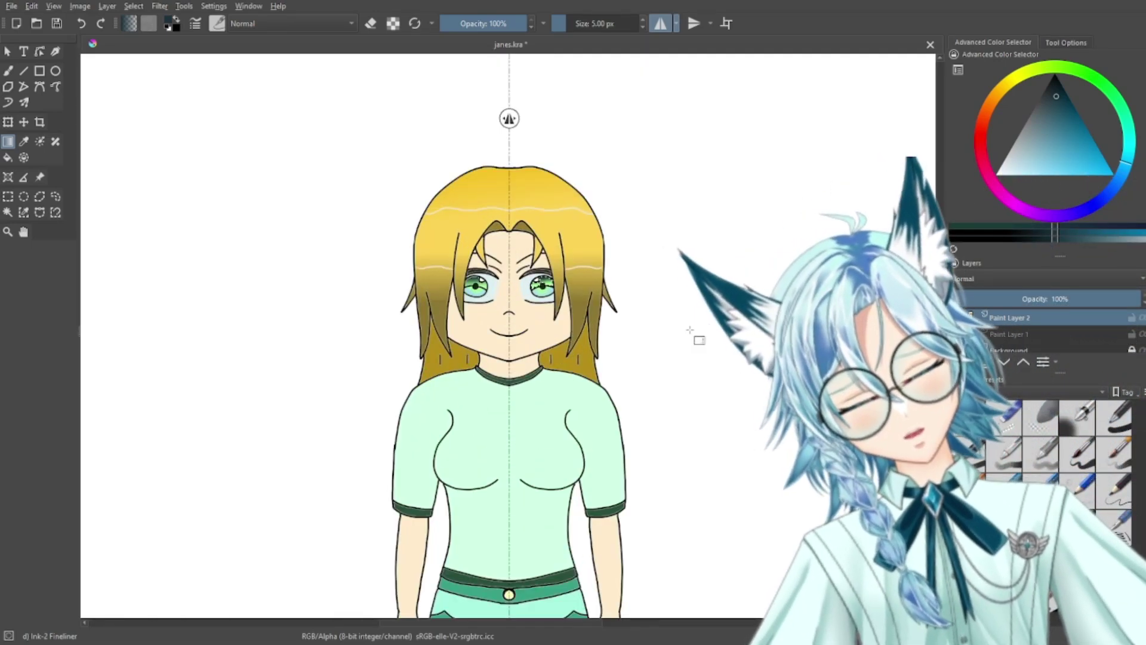
key("plus")
key("plus")
key("plus")
Step: Pick a muted grey-blue shadow colour and lower the opacity to 54% for the Gradient tool and 51% for the Fill tool
left_click(1031, 123)
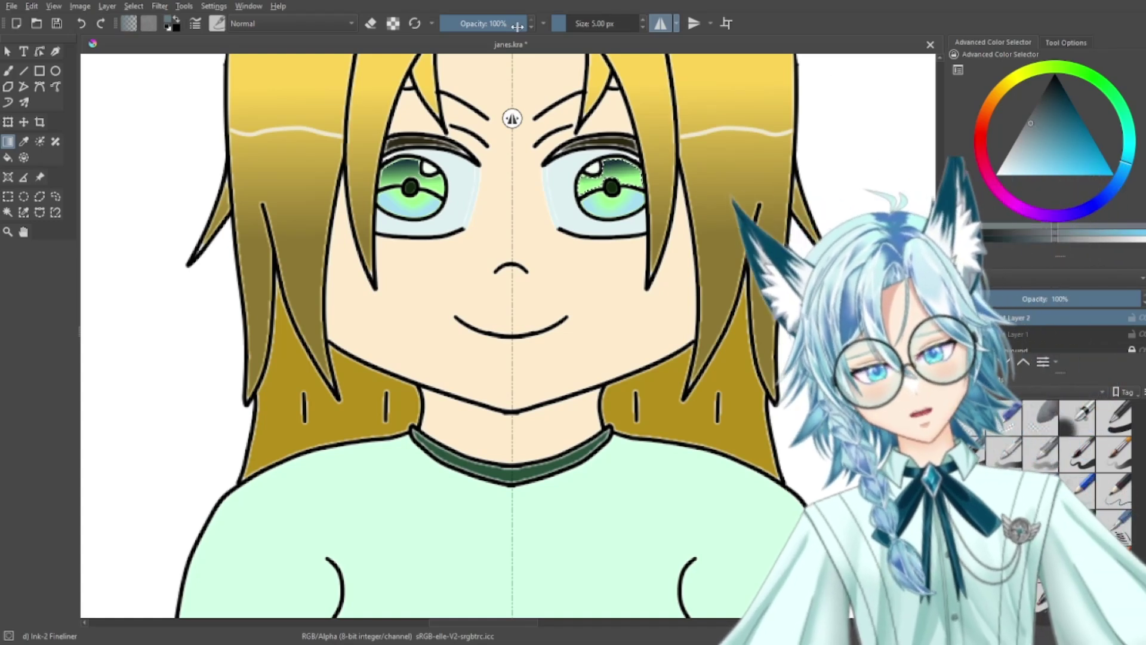
left_click_drag(517, 26, 491, 24)
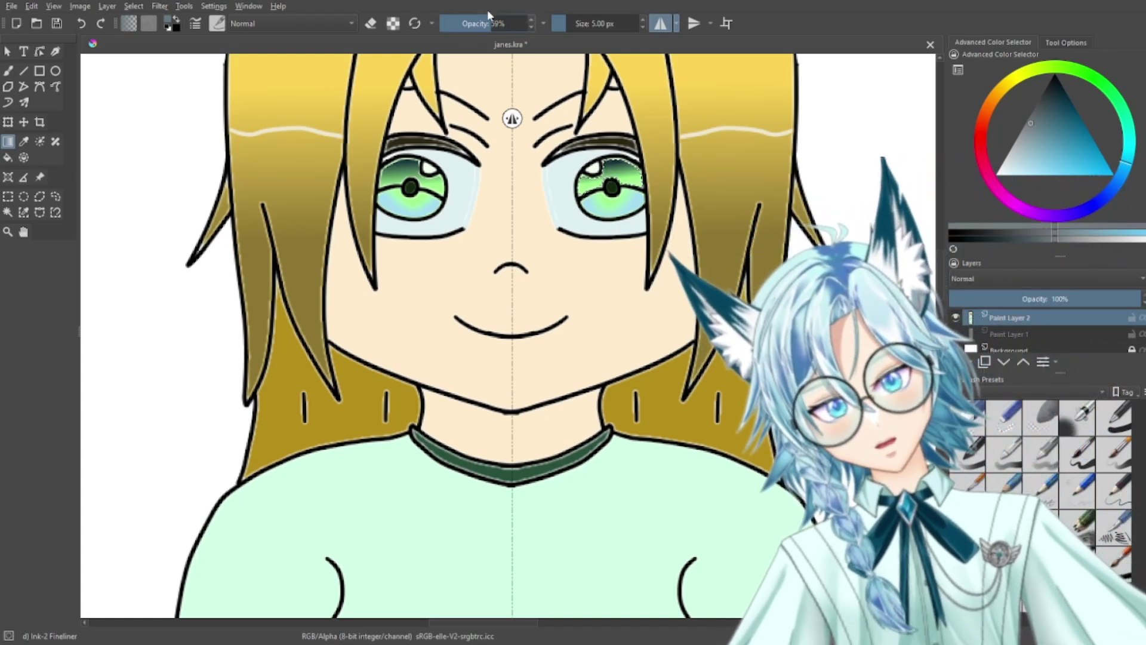
left_click_drag(486, 20, 487, 23)
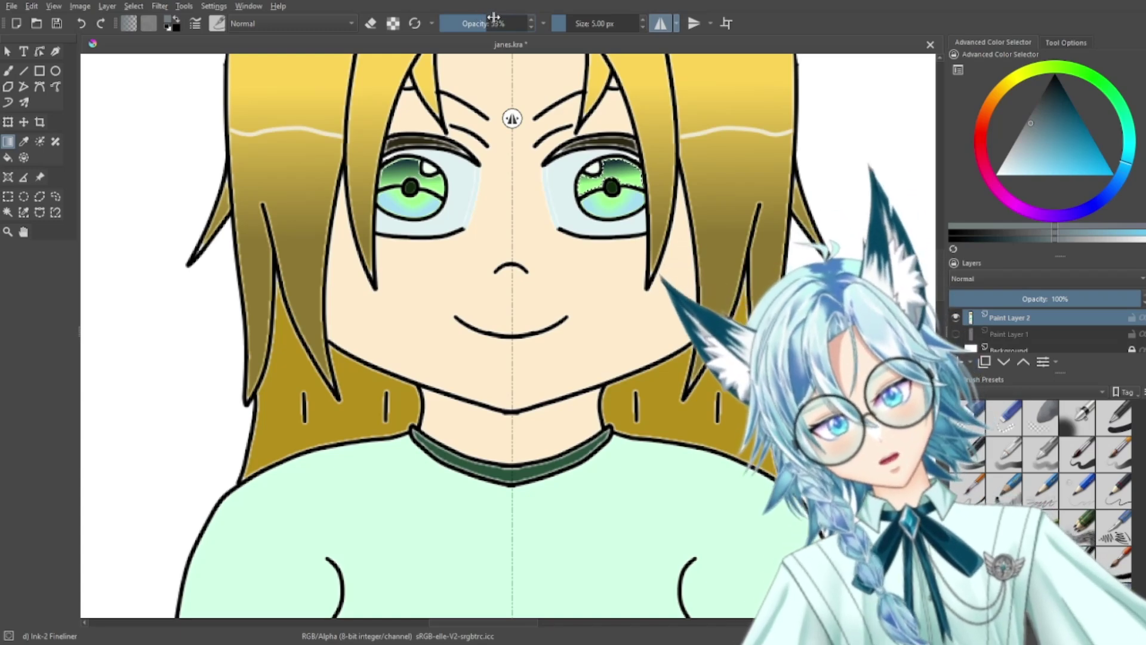
left_click_drag(487, 23, 500, 18)
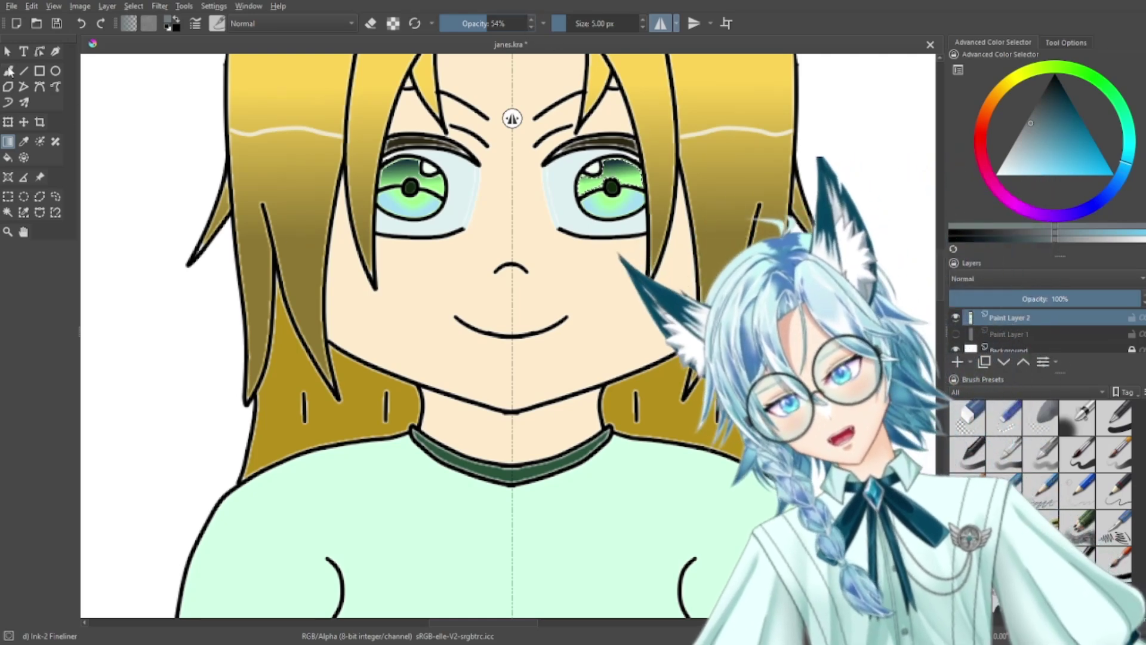
key("b")
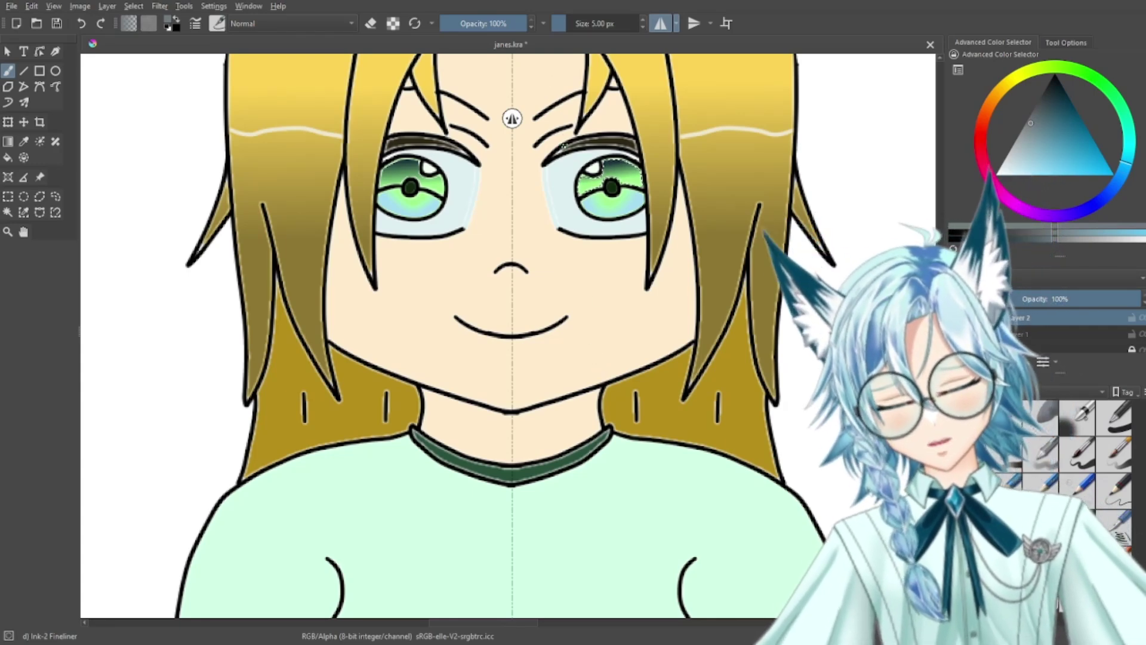
key("ctrl+plus")
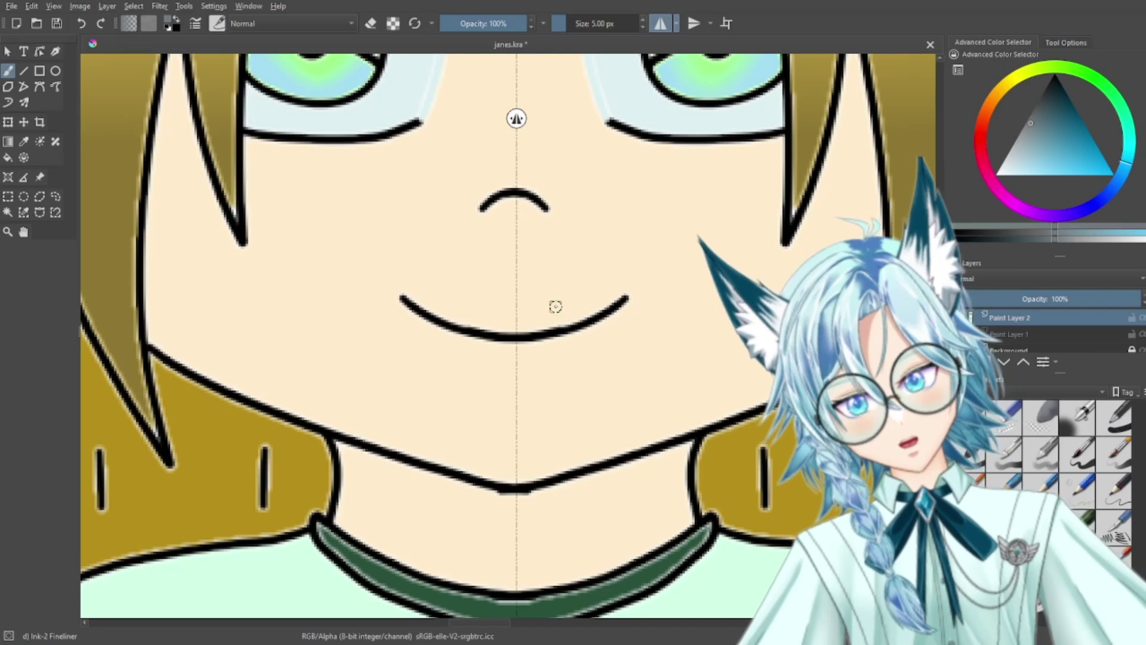
key("f")
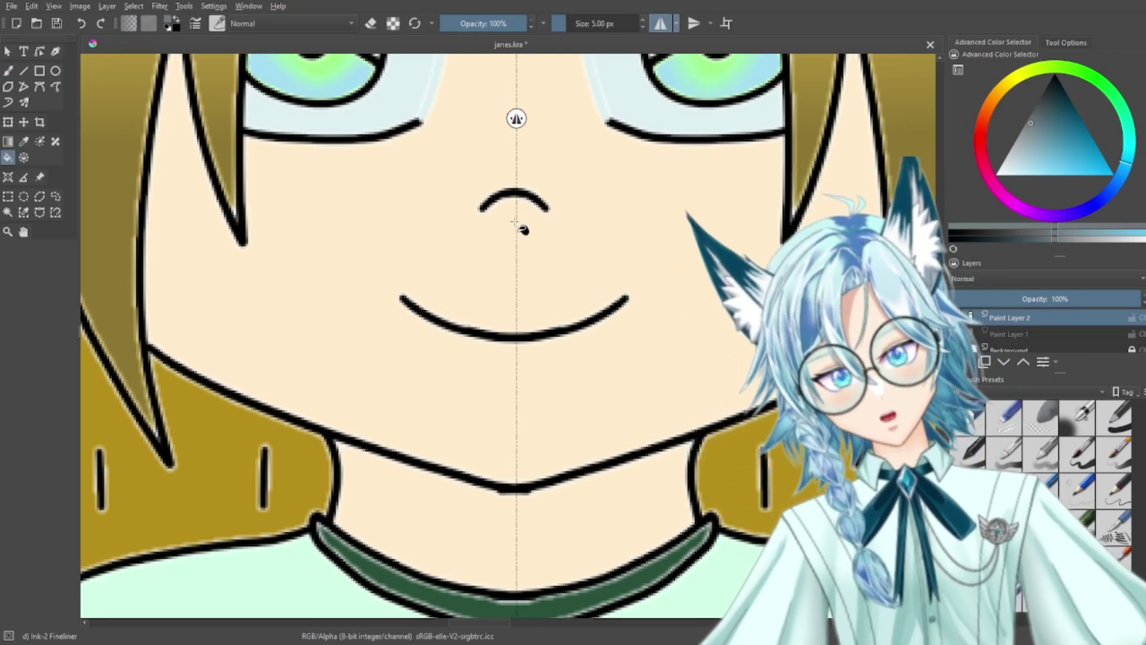
left_click_drag(518, 17, 499, 9)
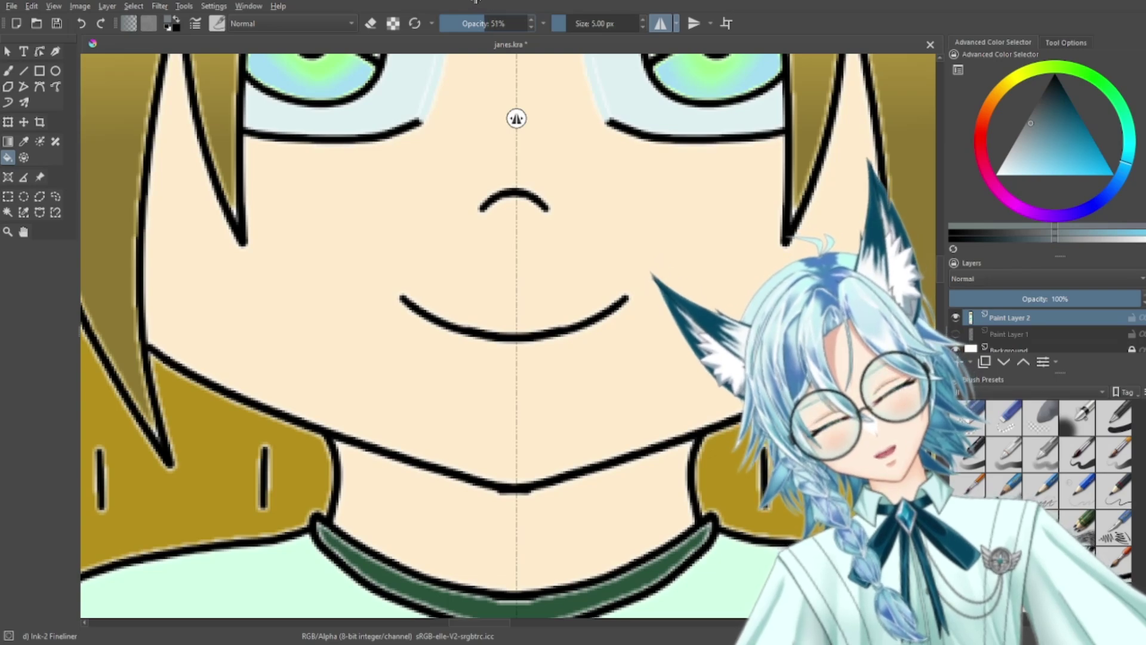
Step: Try a mirrored shadow arc across the forehead below the hairline with the brush at 100% opacity
left_click_drag(583, 206, 624, 503)
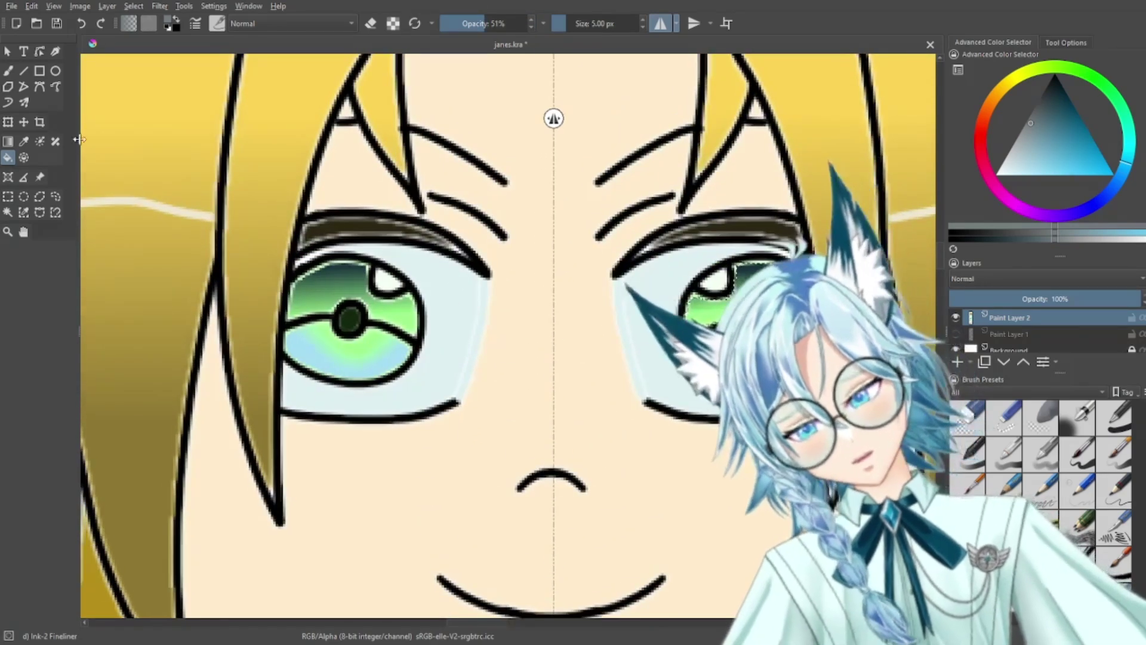
left_click(8, 72)
left_click_drag(561, 323, 519, 492)
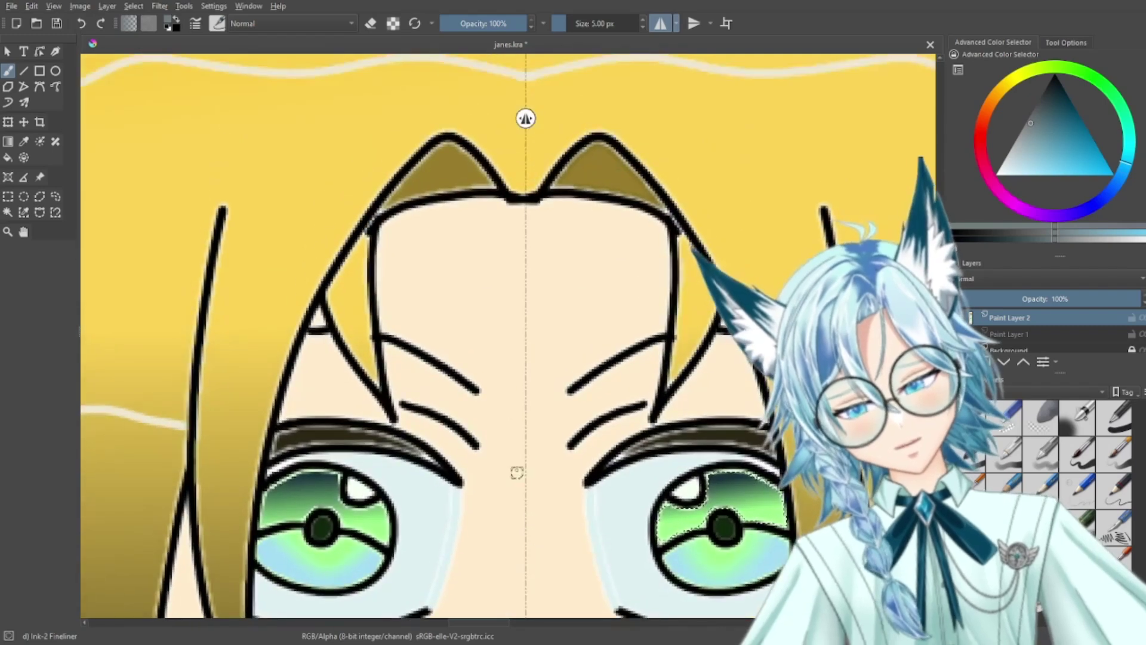
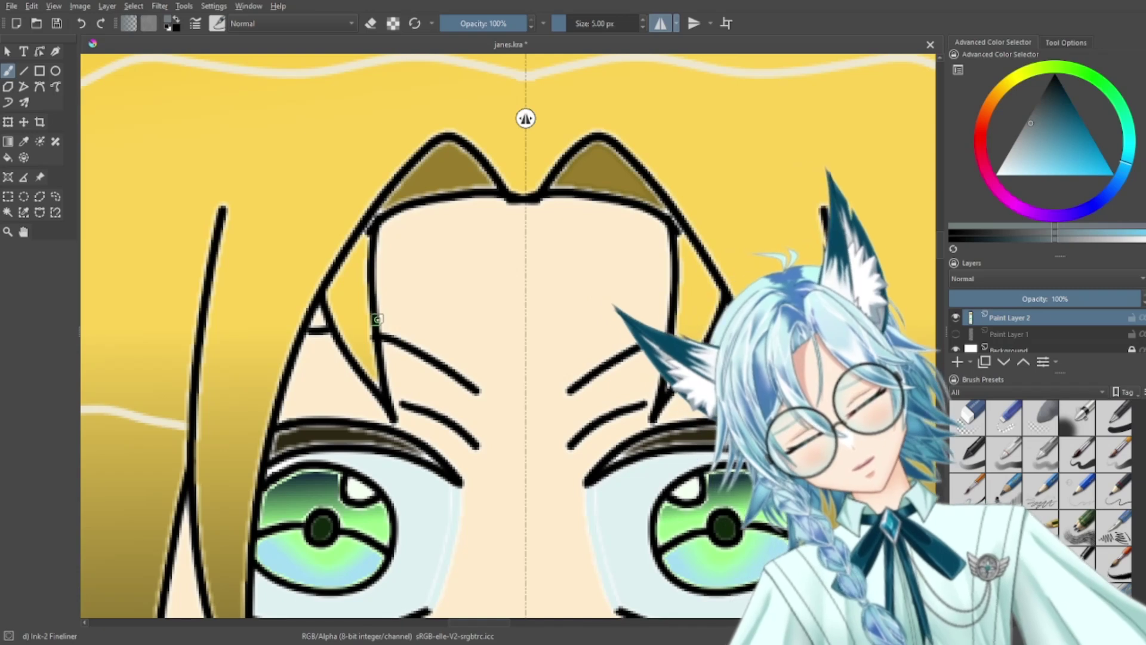
mouse_move(385, 300)
left_mouse_down()
mouse_move(414, 252)
mouse_move(529, 188)
left_mouse_up()
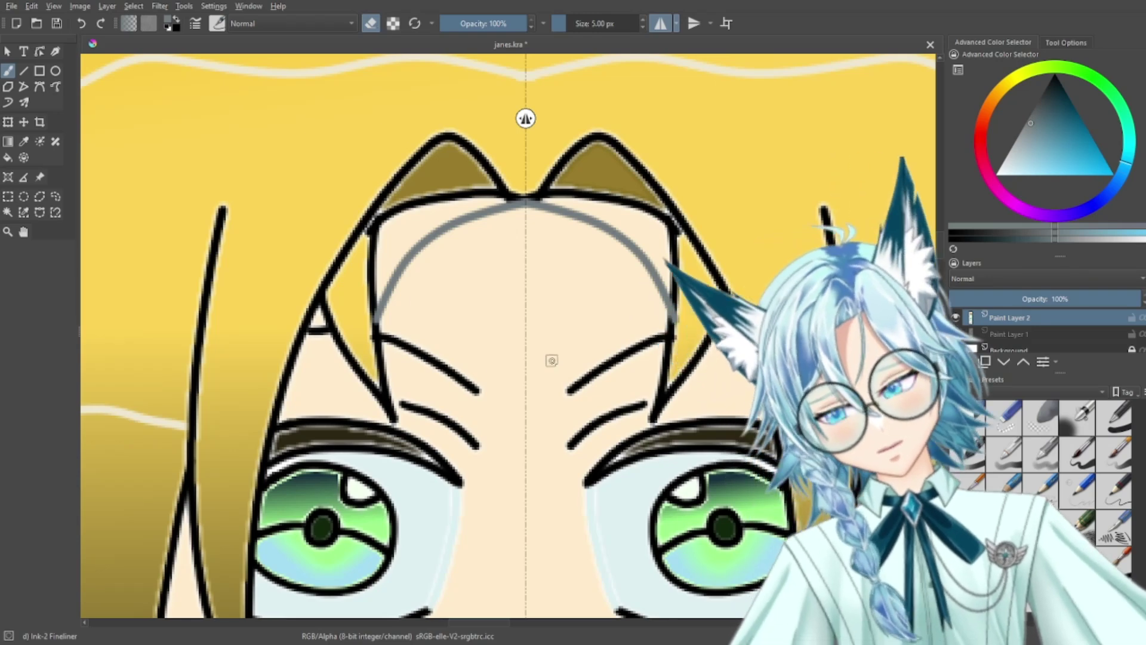
key("ctrl+z")
Step: Lower the brush opacity to 52% and choose a slightly darker grey-blue, testing it with strokes on the forehead
left_click(517, 23)
left_click_drag(517, 22, 487, 12)
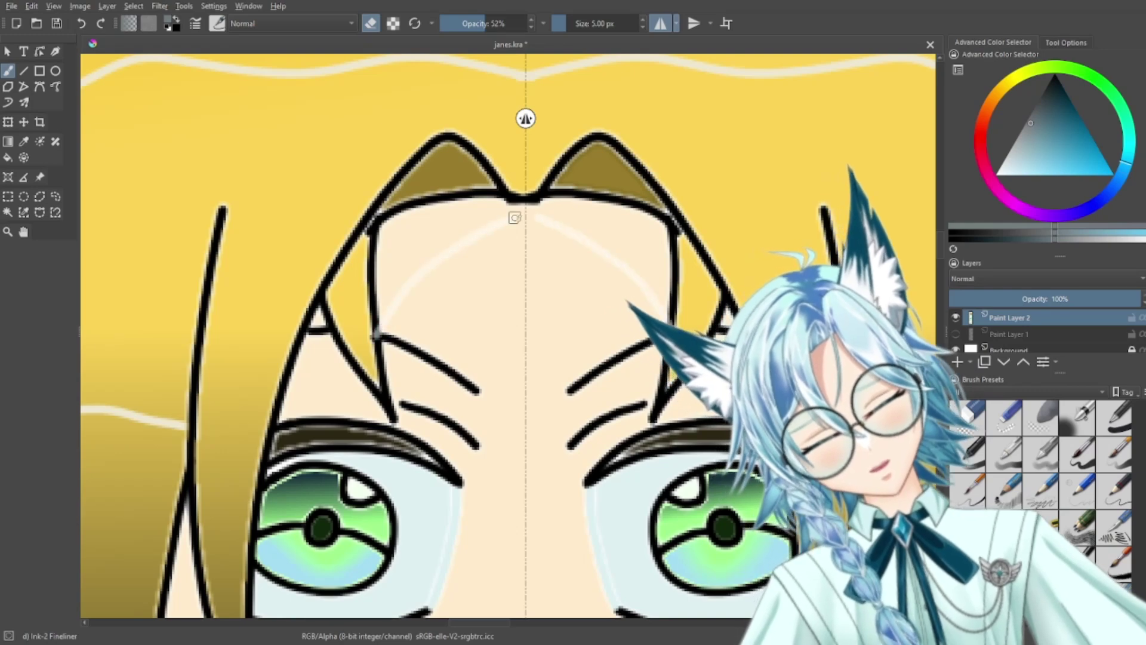
left_click_drag(511, 227, 379, 332)
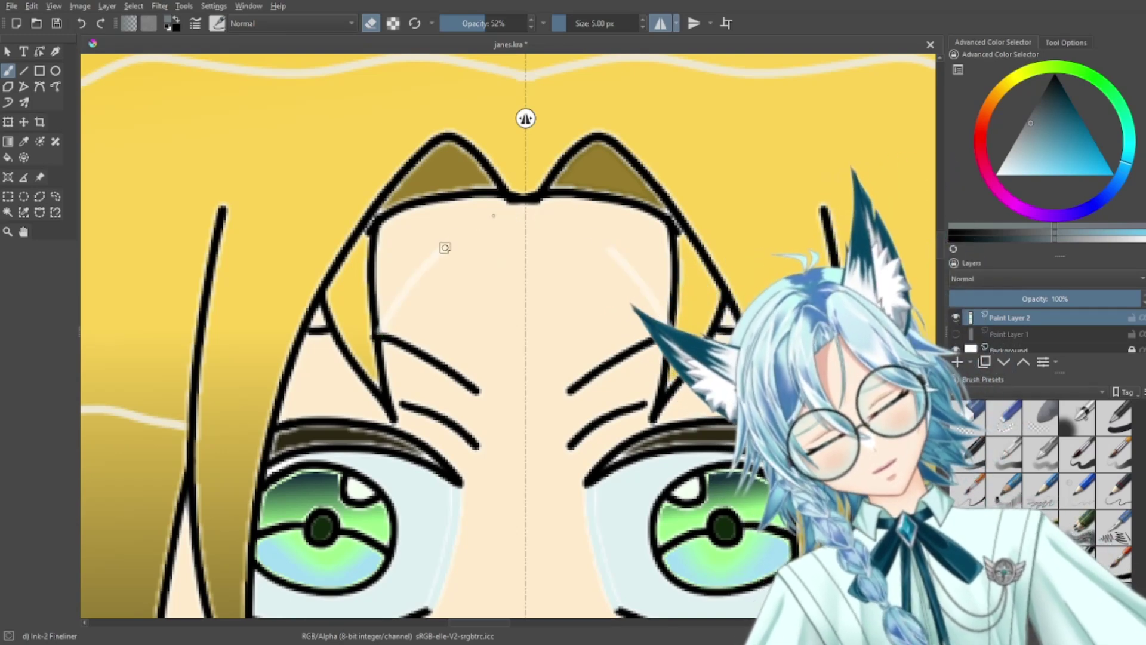
key("ctrl+z")
left_click(1041, 117)
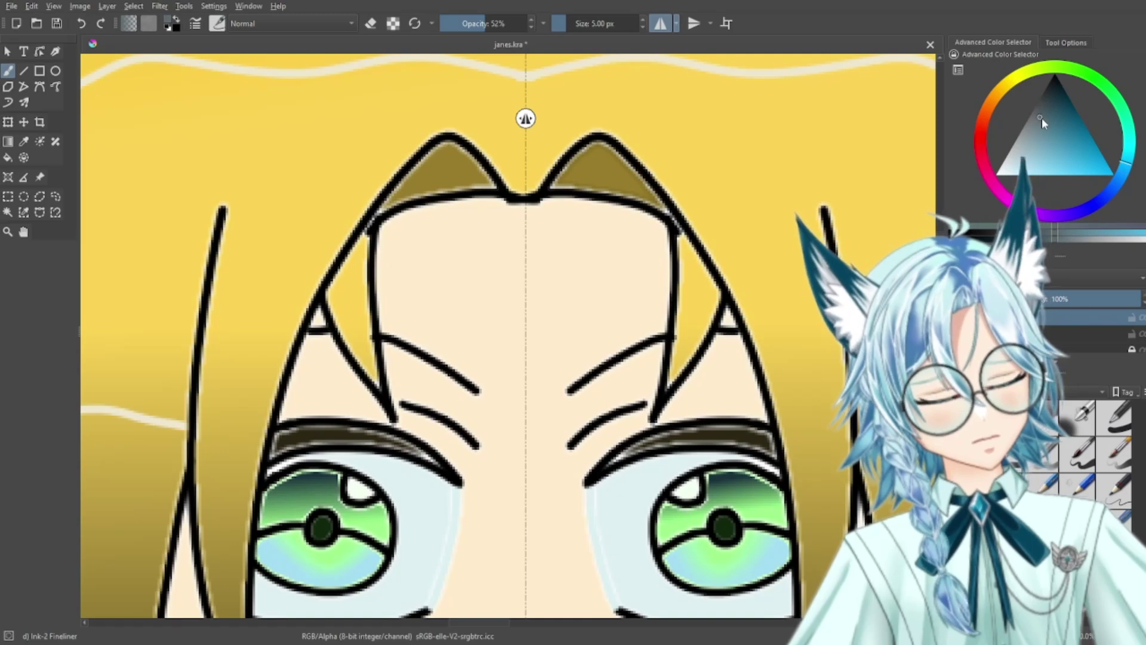
left_click_drag(404, 299, 498, 226)
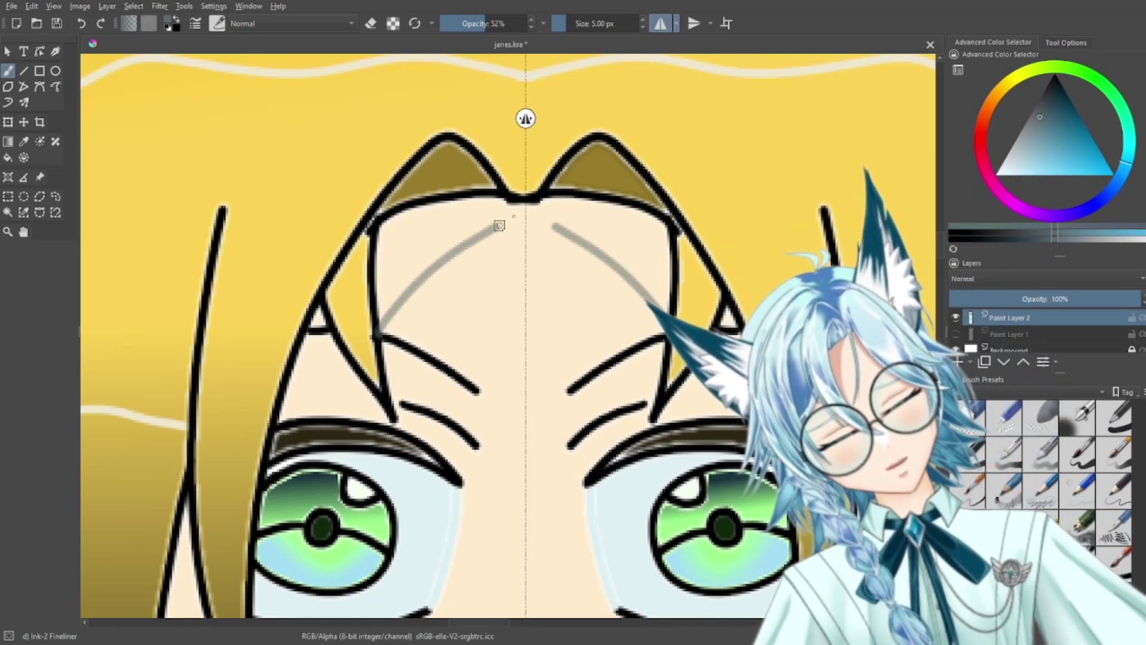
key("ctrl+z")
Step: Paint thin translucent shadow lines across the forehead and beside the fringe strands, filling the gap up to the hairline
mouse_move(387, 329)
left_mouse_down()
mouse_move(418, 279)
mouse_move(504, 213)
mouse_move(527, 206)
left_mouse_up()
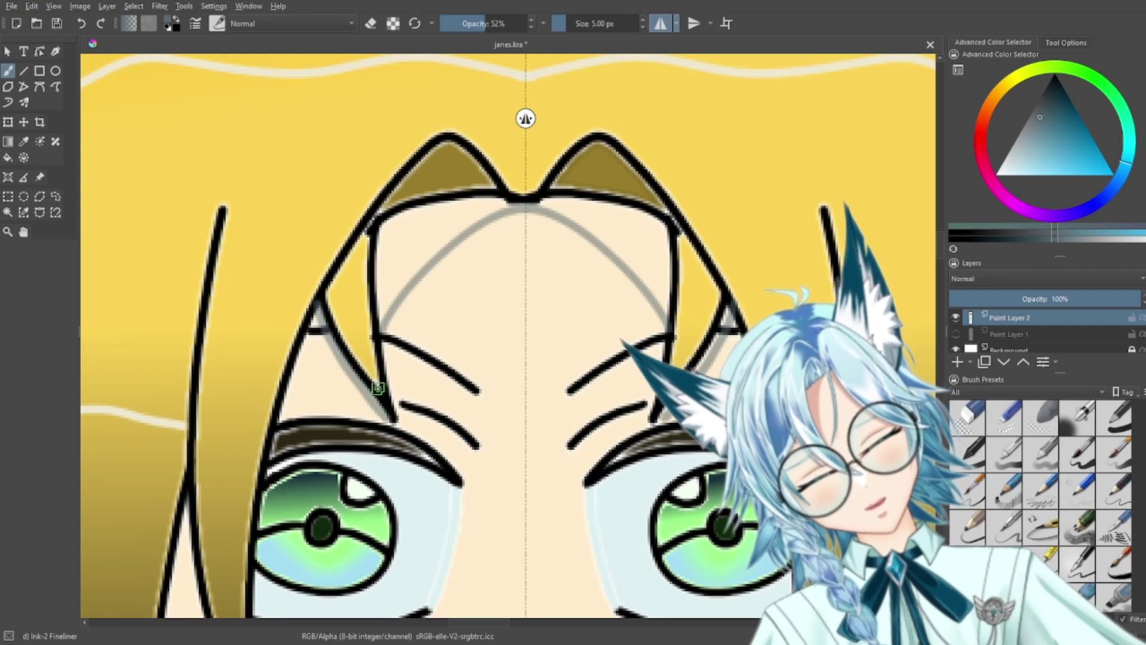
left_click(431, 222)
left_click(634, 222)
key("1")
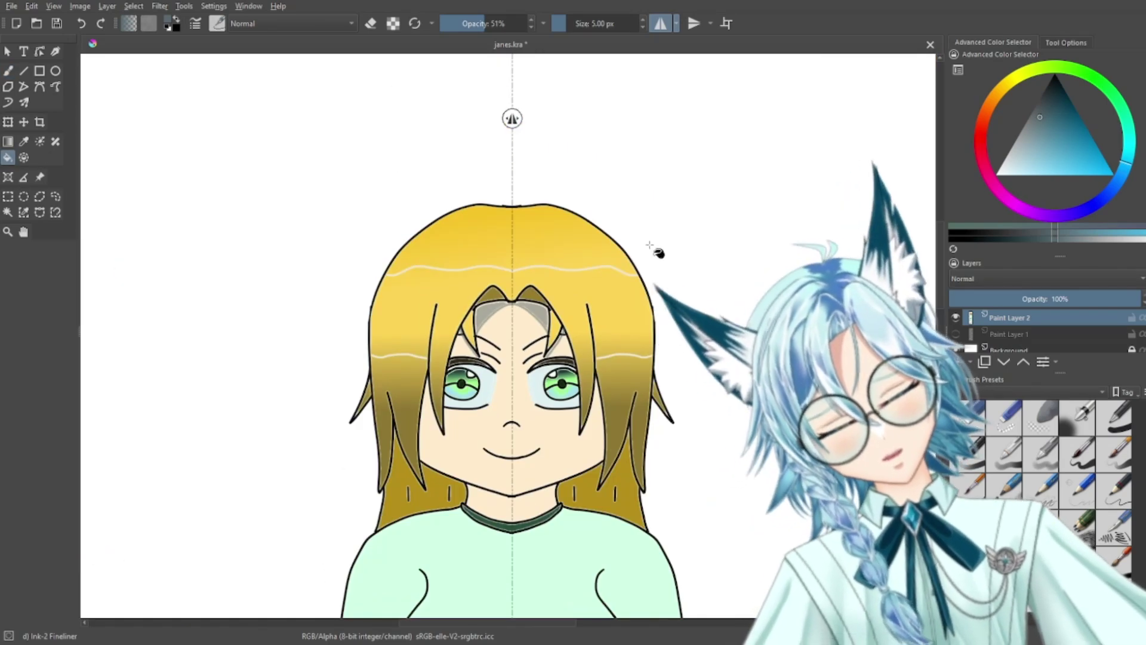
Step: Examine how the translucent forehead shadow looks with the rest of the face and hair
key("ctrl+minus")
key("ctrl+minus")
key("ctrl+plus")
key("ctrl+plus")
key("ctrl+plus")
key("ctrl+plus")
key("ctrl+minus")
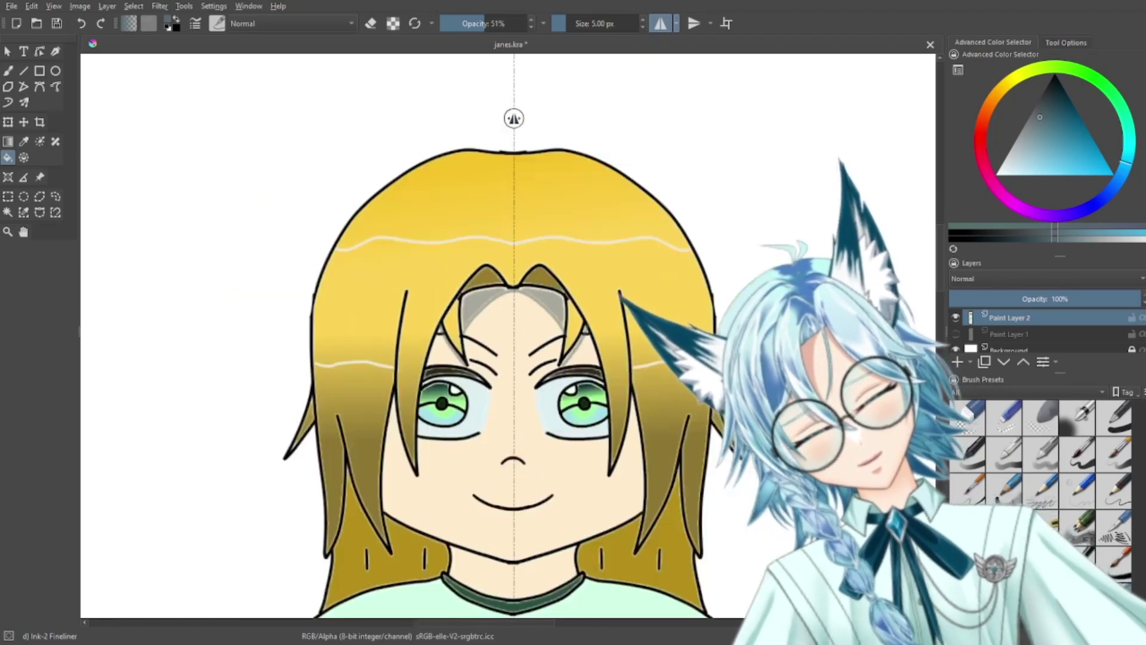
key("ctrl+minus")
left_click_drag(745, 328, 764, 262)
key("ctrl+plus")
key("ctrl+plus")
key("ctrl+plus")
key("ctrl+plus")
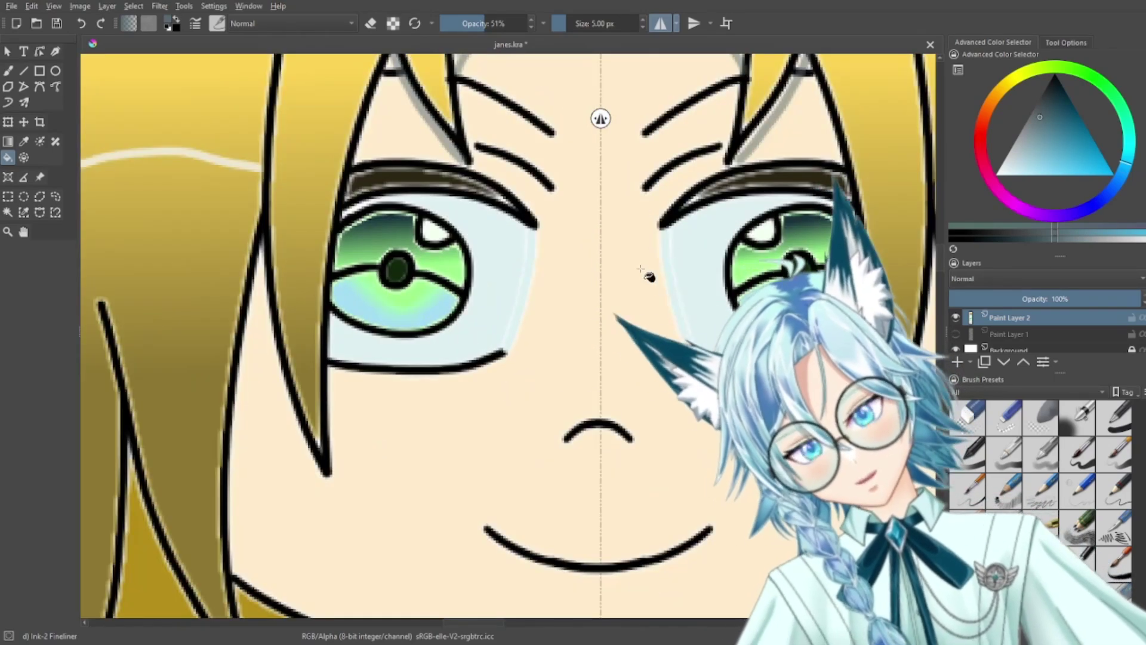
Step: Try a thin 5 px shadow along the inner edge of the long side lock, from the fringe down past the eye
left_click_drag(637, 314, 673, 516)
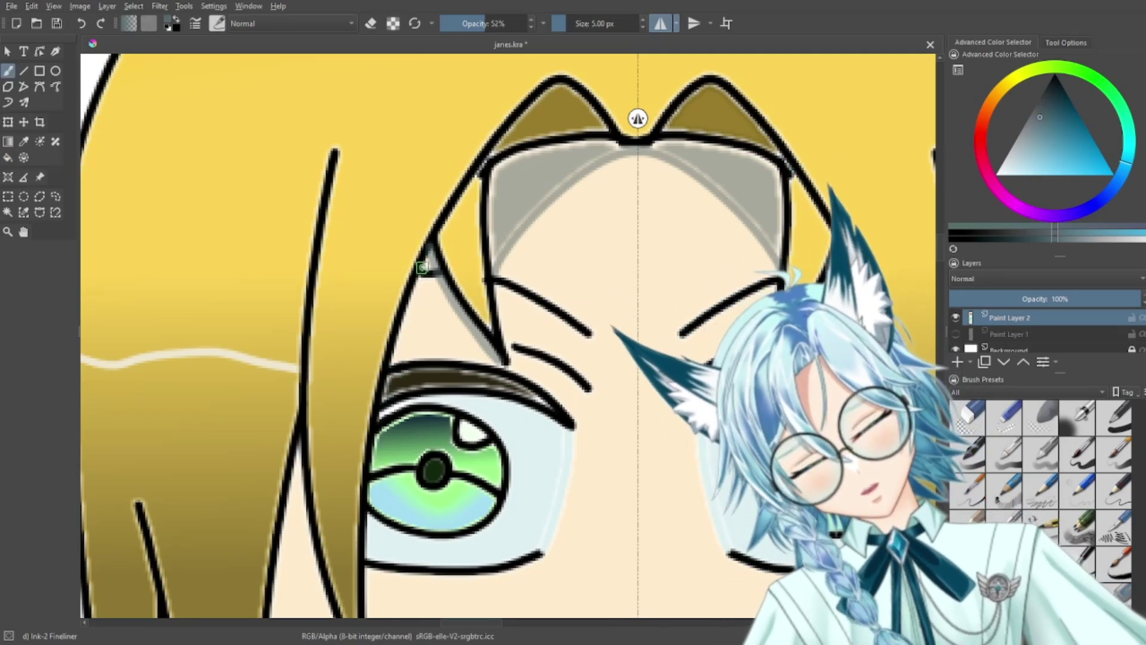
left_click_drag(400, 336, 370, 545)
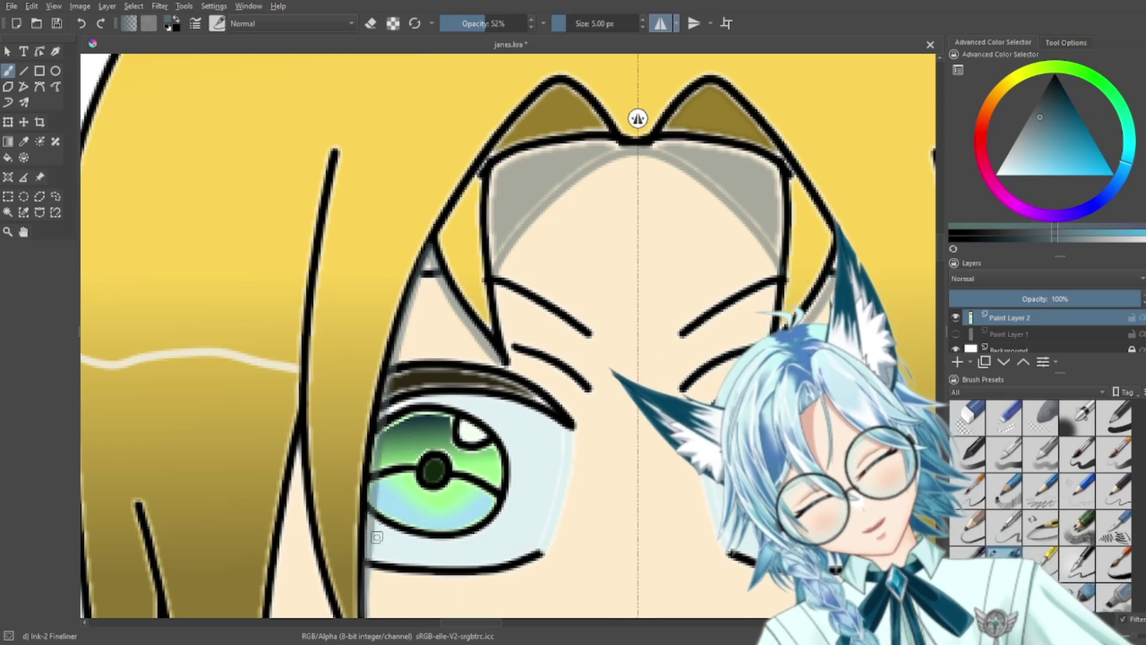
scroll(594, 347, "down", 5)
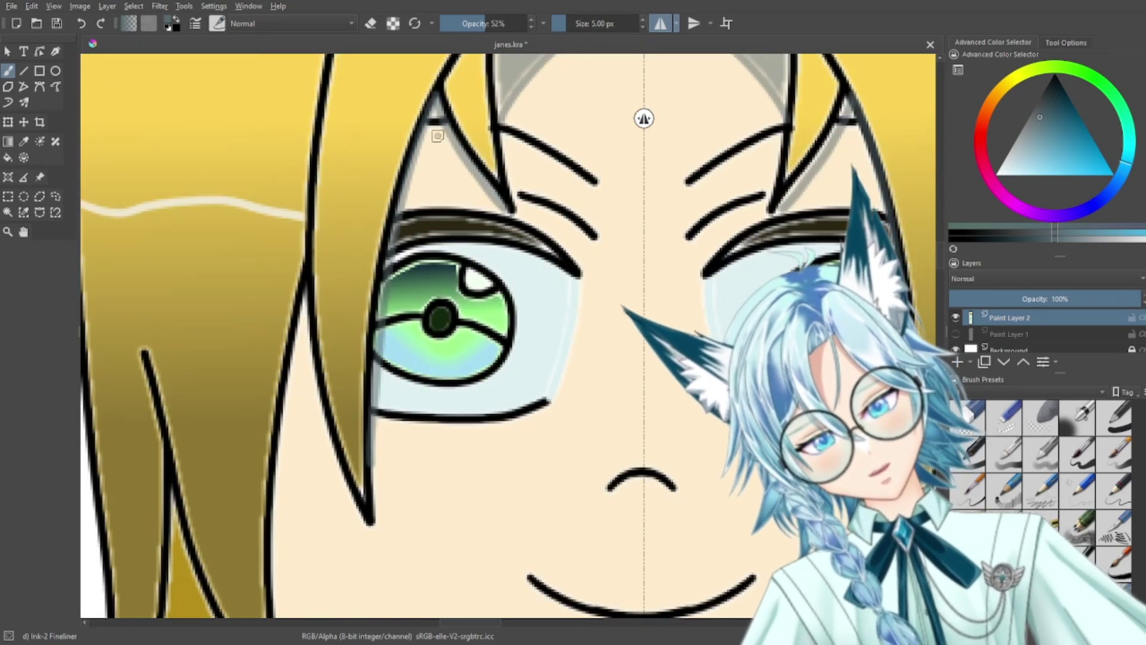
key("ctrl+z")
mouse_move(439, 95)
left_mouse_down()
mouse_move(379, 382)
mouse_move(378, 492)
left_mouse_up()
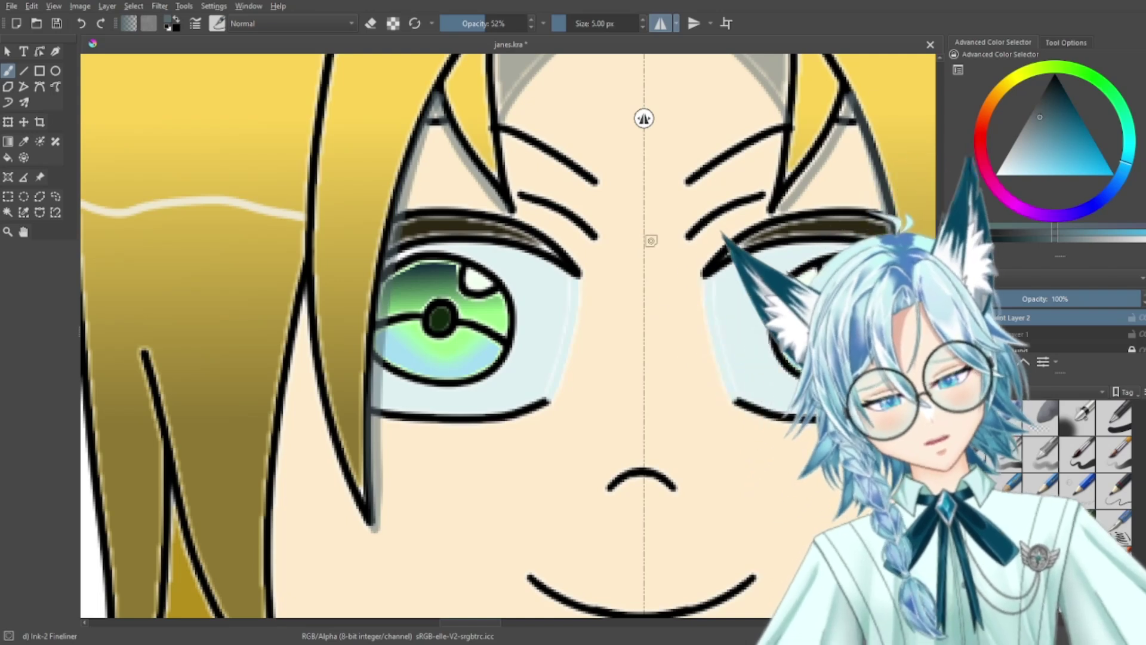
Step: Undo the trial shadows on the forehead, beside the fringe strands and along the side lock
key("ctrl+z")
key("ctrl+z")
key("ctrl+z")
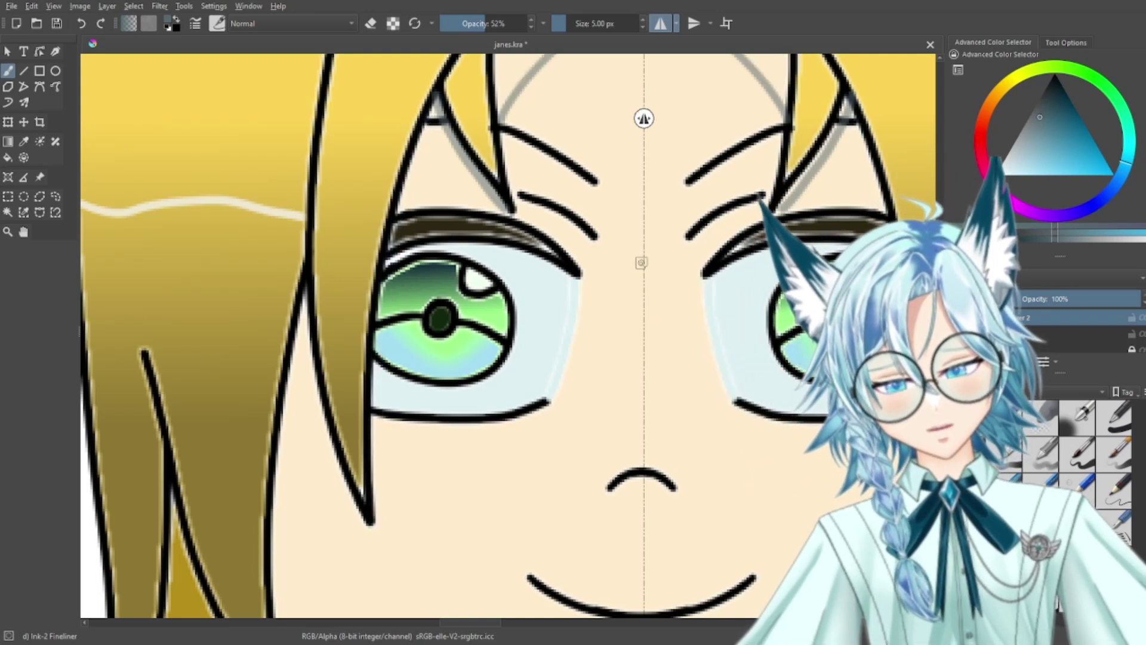
Step: Enlarge the brush to 9.17 px and paint mirrored shadows beside the side locks and fringe strands and beneath the upper eyelids
left_click(569, 21)
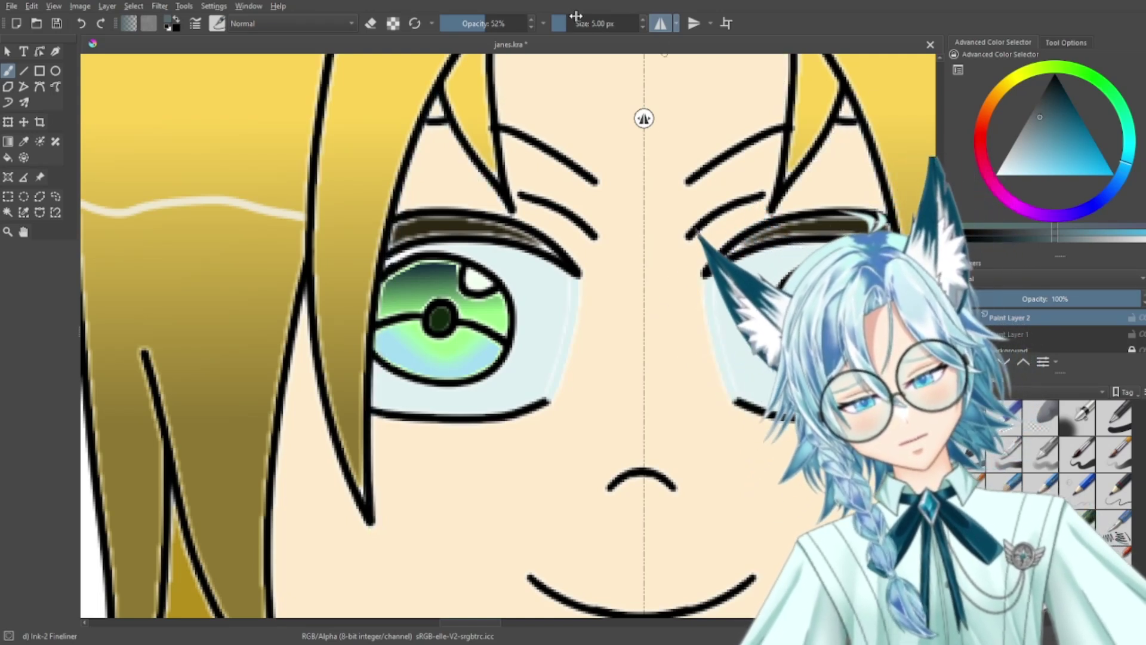
left_click(565, 22)
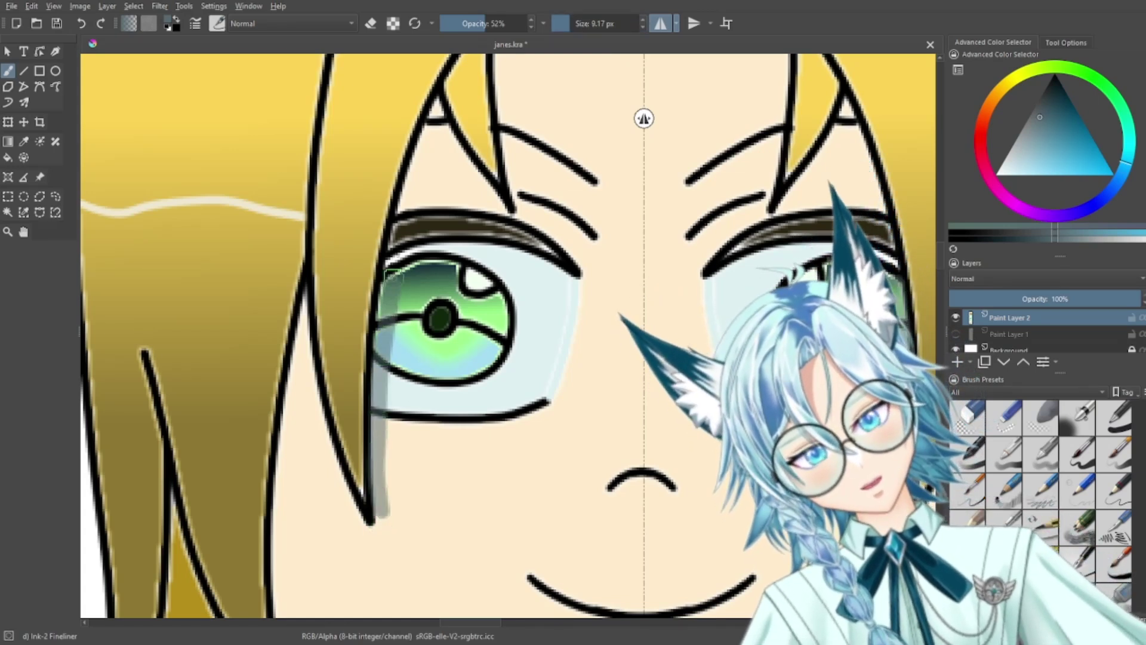
mouse_move(407, 211)
left_mouse_down()
mouse_move(438, 107)
mouse_move(476, 174)
left_mouse_up()
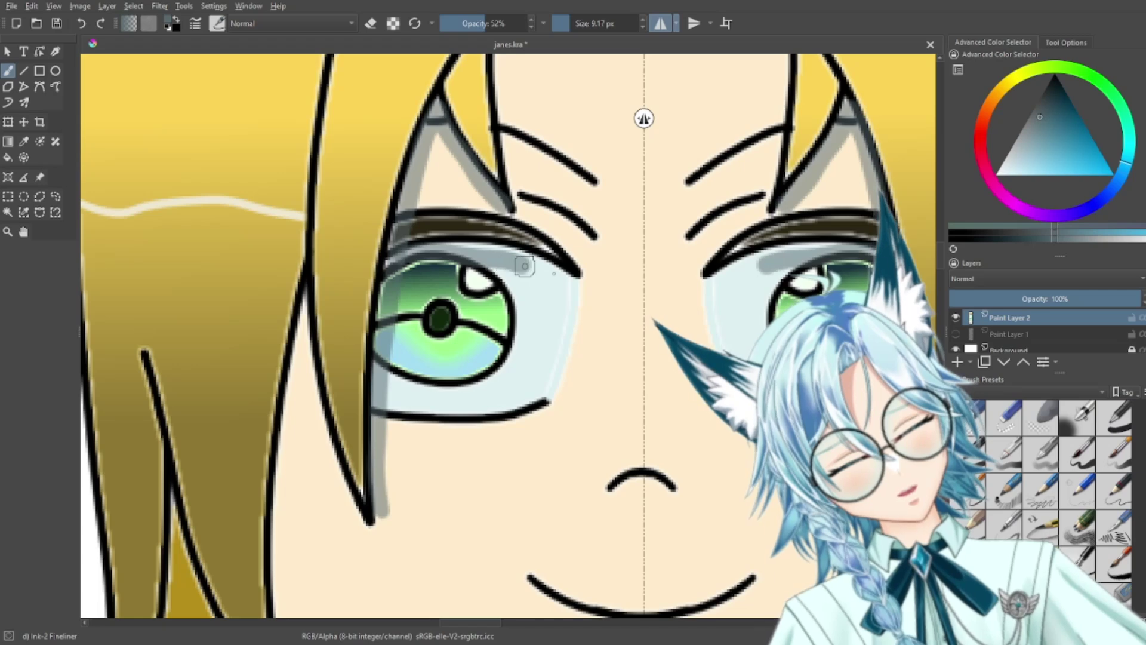
left_click_drag(521, 265, 570, 282)
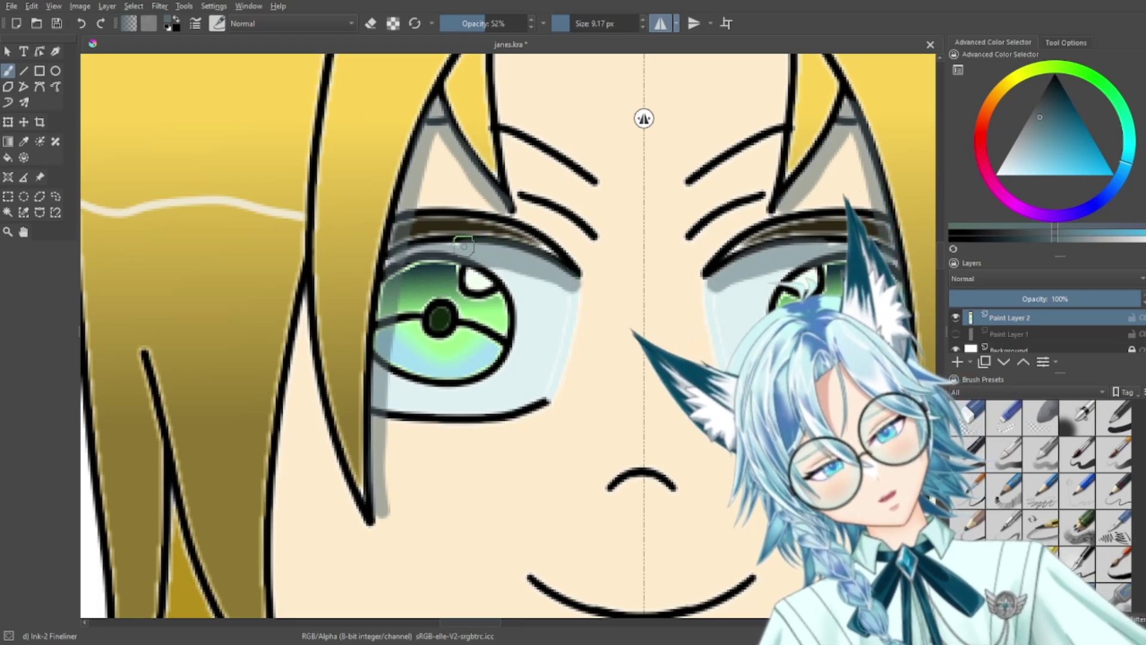
Step: Paint a wide mirrored shadow arc across the forehead, from the fringe strands up to the centre of the hairline
key("ctrl+minus")
key("ctrl+minus")
key("ctrl+minus")
key("ctrl+minus")
key("ctrl+plus")
key("ctrl+plus")
key("ctrl+plus")
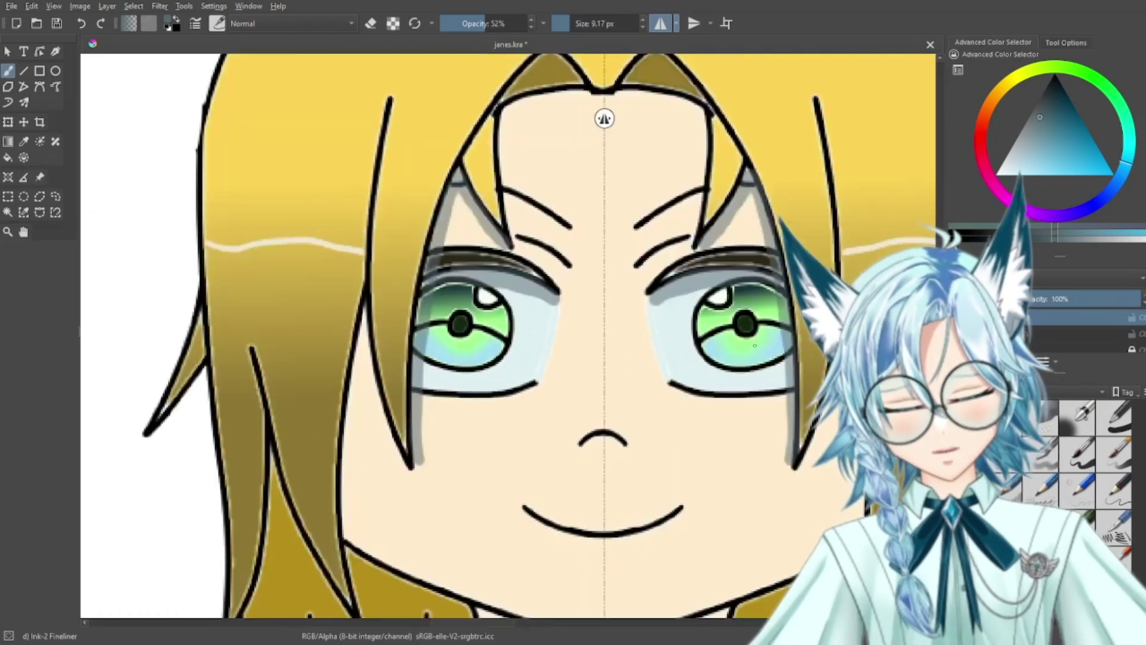
left_click_drag(660, 363, 627, 425)
scroll(627, 426, "up", 3)
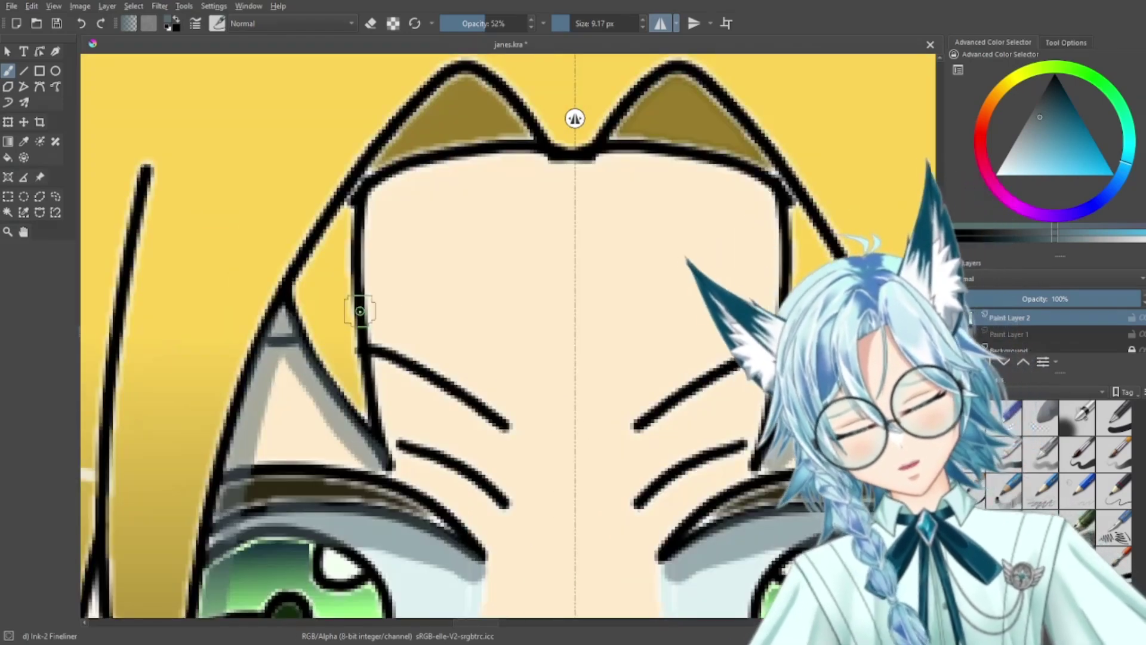
mouse_move(365, 306)
left_mouse_down()
mouse_move(420, 244)
mouse_move(504, 185)
mouse_move(574, 158)
left_mouse_up()
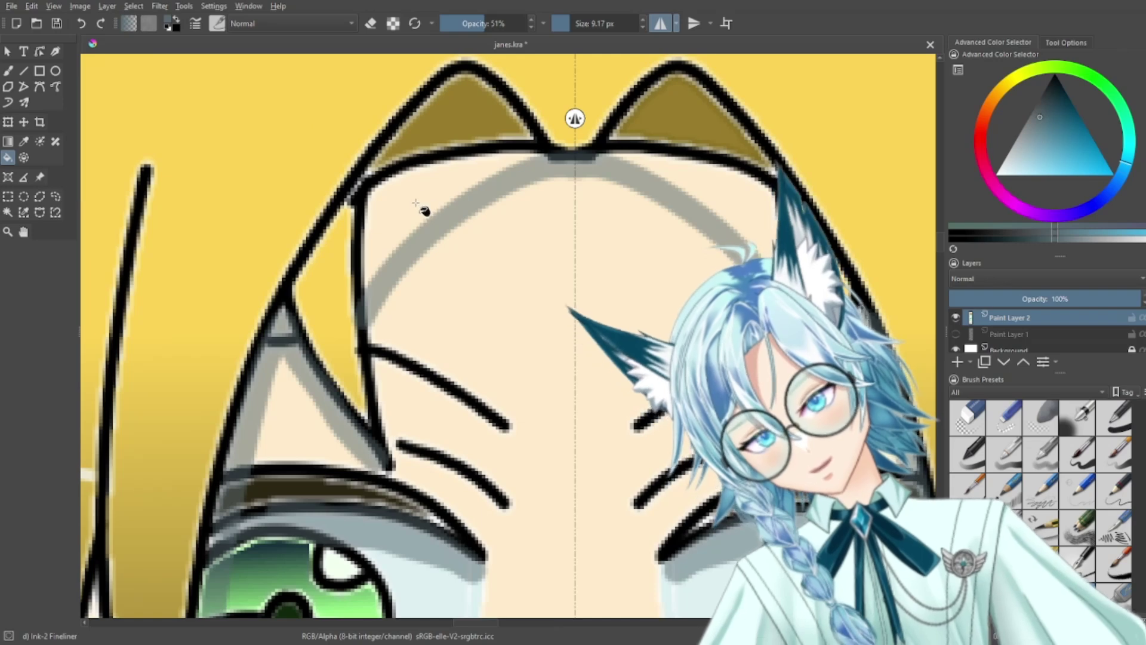
Step: Fill both forehead corners above the painted arc with the translucent grey-blue shadow colour
left_click(448, 186)
left_click(750, 198)
key("ctrl+minus")
key("ctrl+minus")
key("ctrl+minus")
key("ctrl+minus")
key("ctrl+minus")
key("ctrl+minus")
left_click_drag(730, 331, 723, 271)
key("ctrl+plus")
key("ctrl+plus")
key("ctrl+plus")
key("ctrl+minus")
key("ctrl+minus")
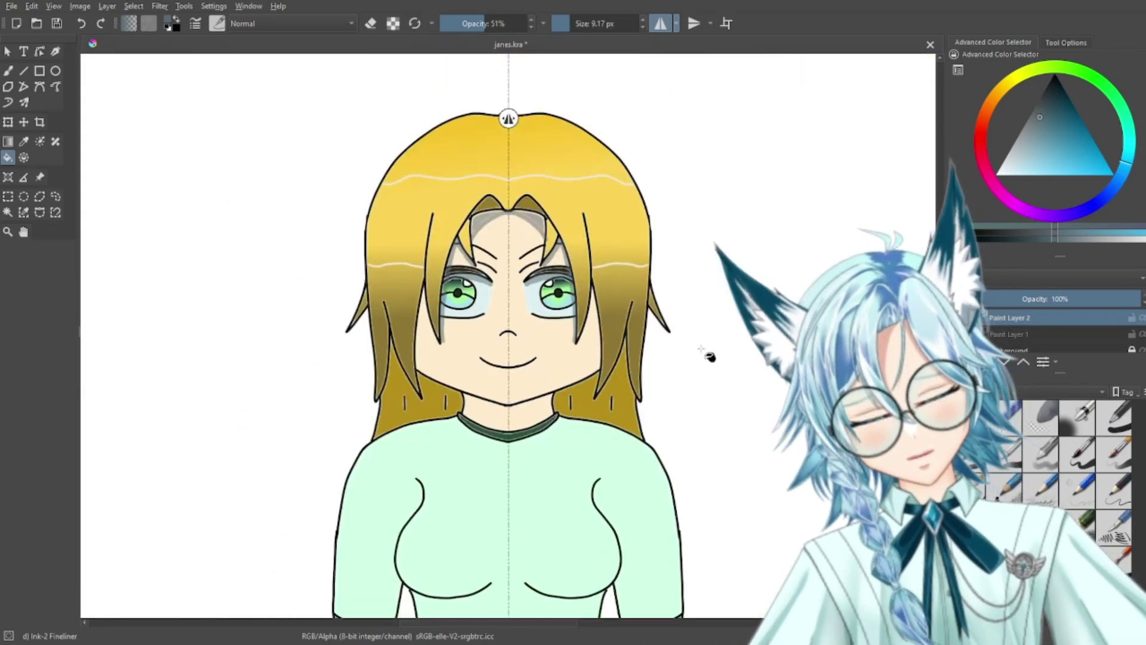
Step: Paint a mirrored shadow along the cheek-side edge of the outer side locks, from beside the eyes down to the jaw
key("ctrl+plus")
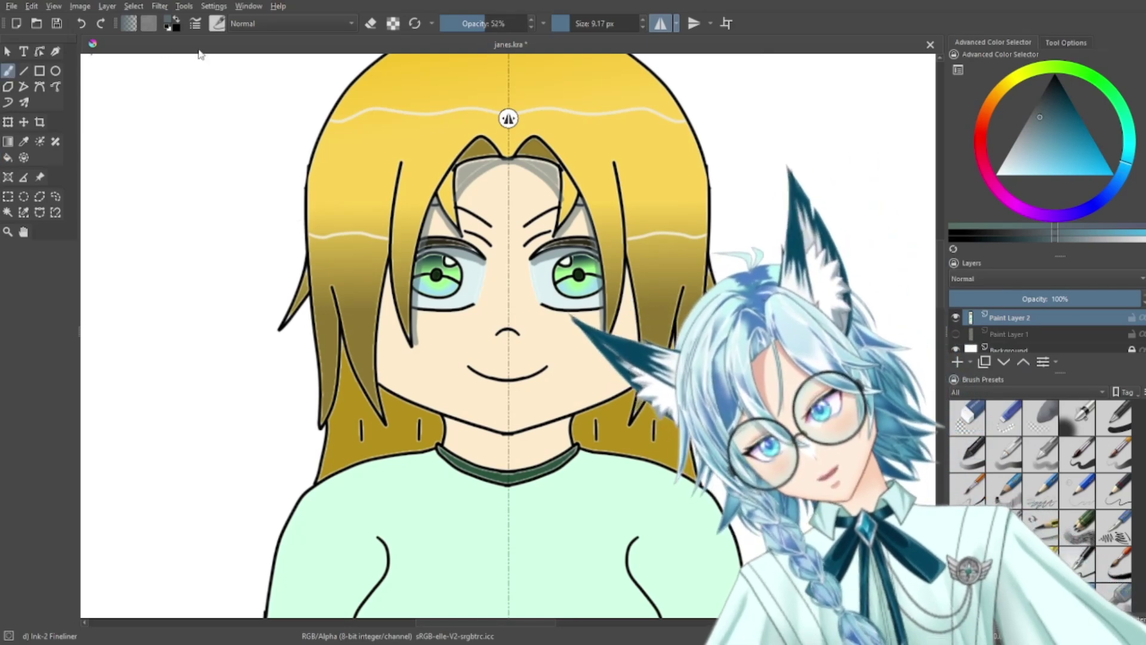
key("ctrl+plus")
key("ctrl+plus")
key("ctrl+plus")
left_click_drag(363, 333, 485, 288)
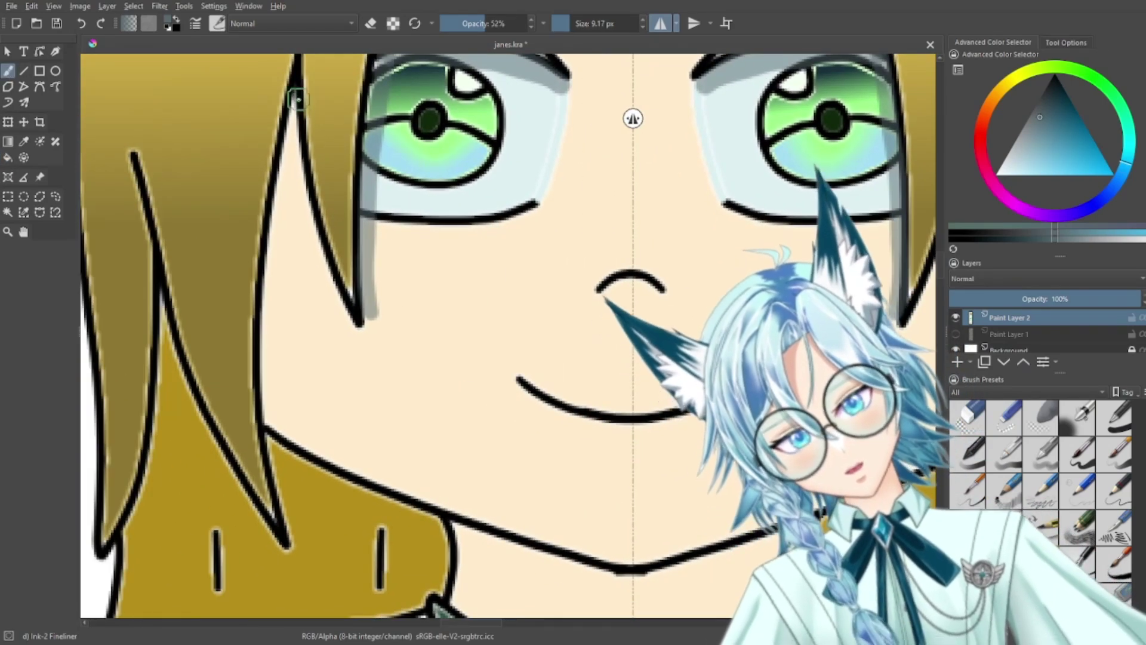
left_click_drag(294, 93, 259, 323)
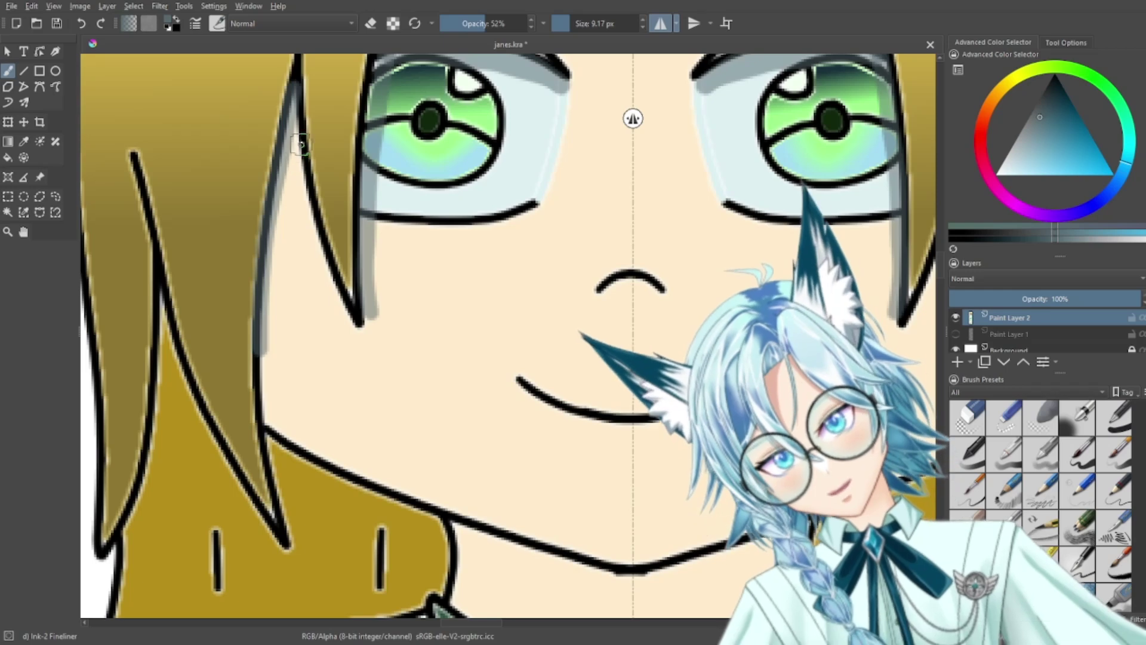
key("ctrl+z")
mouse_move(292, 79)
left_mouse_down()
mouse_move(265, 304)
mouse_move(270, 399)
left_mouse_up()
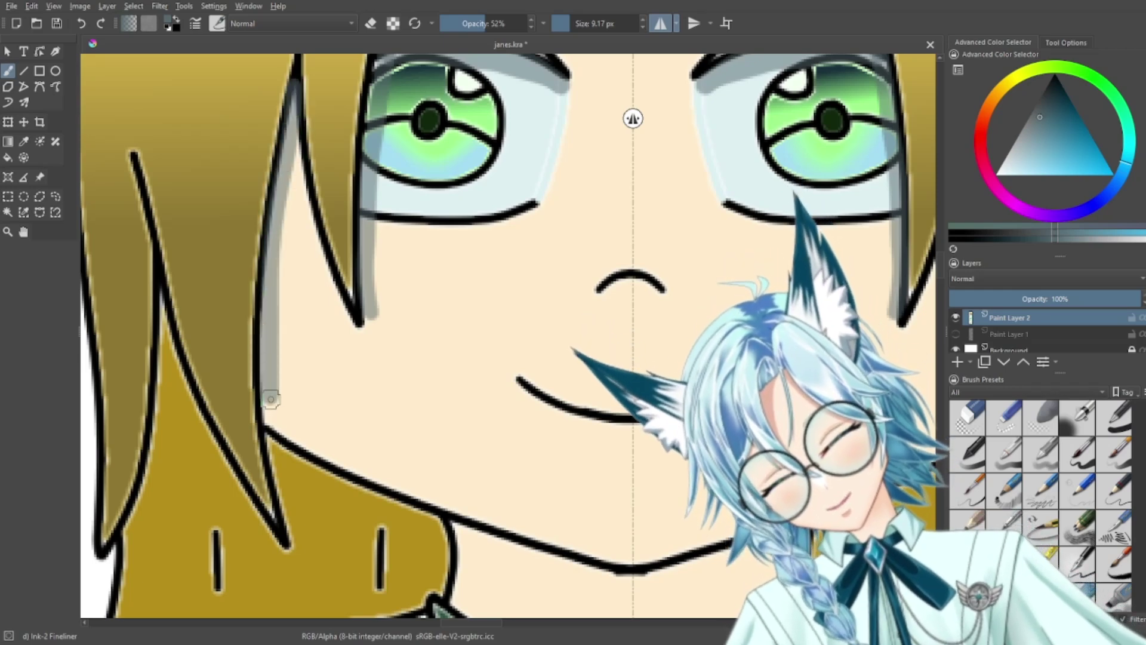
Step: Paint a mirrored shadow along the inner edge of the outermost hair tips, where they overlap the back hair
key("minus")
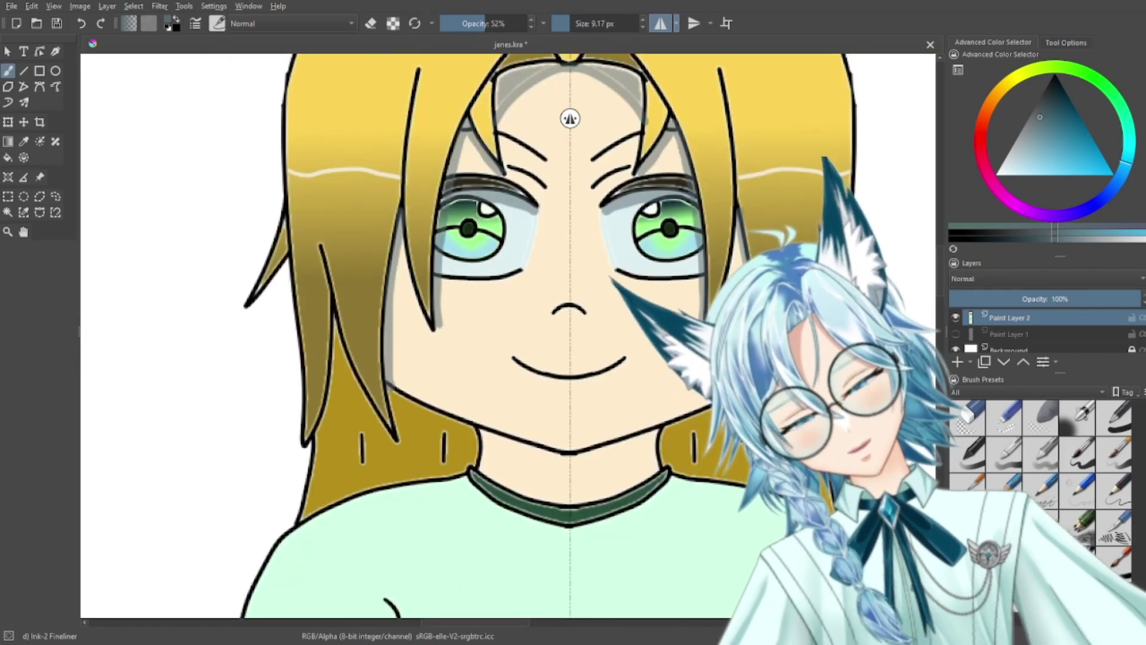
left_click_drag(601, 388, 727, 330)
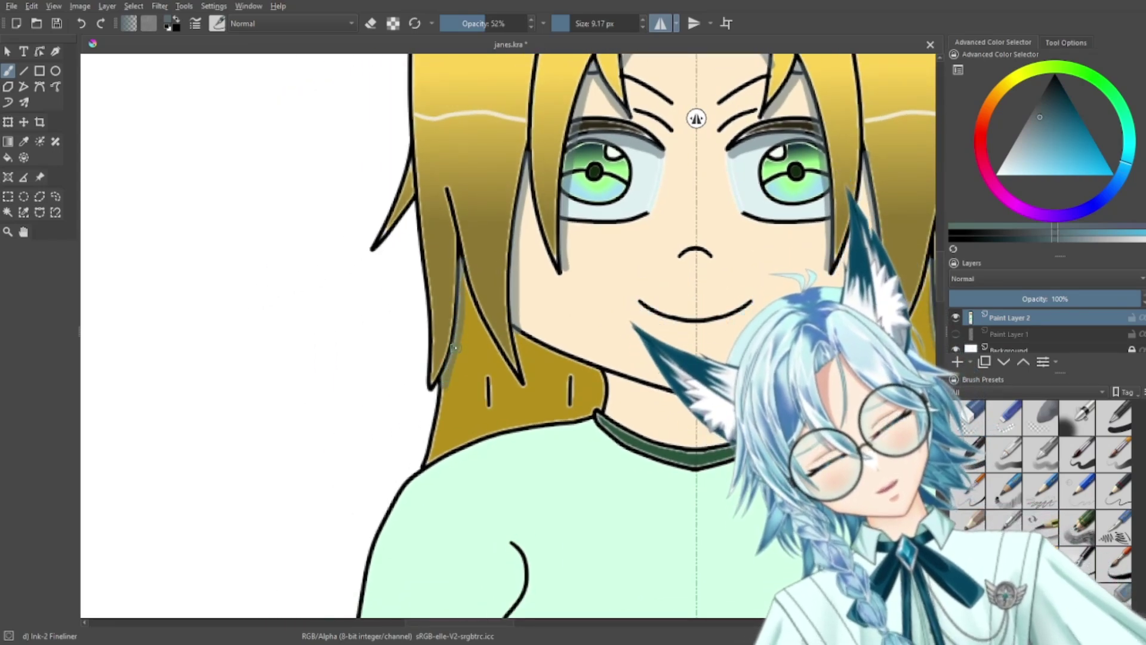
key("minus")
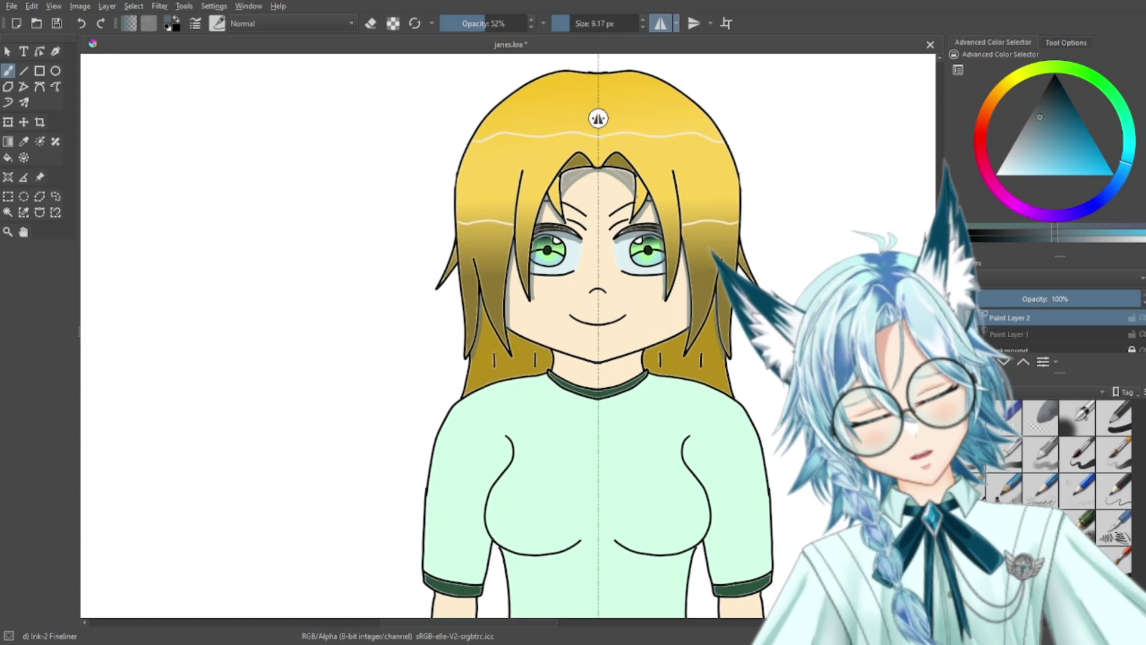
left_click_drag(765, 397, 745, 328)
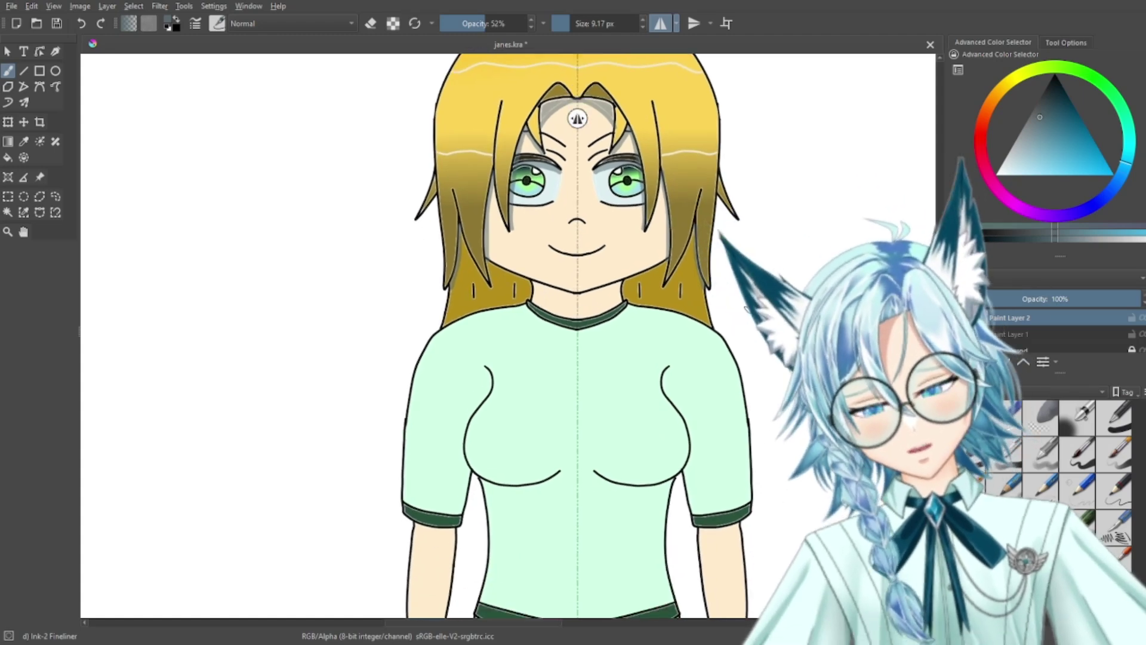
left_click_drag(781, 371, 774, 323)
key("plus")
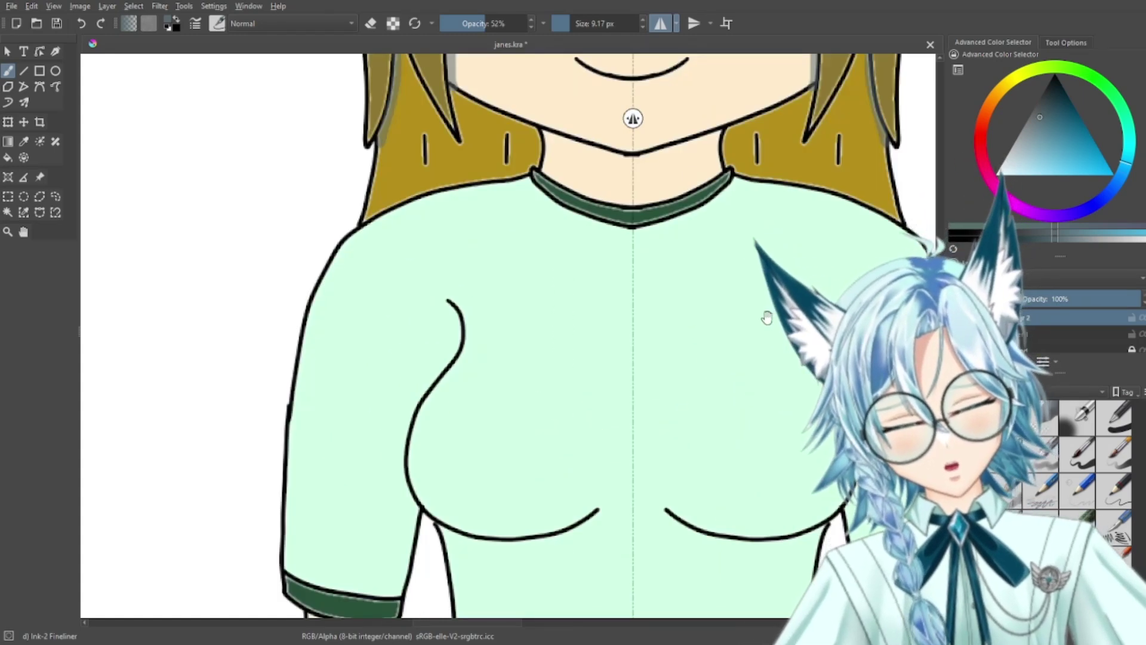
Step: Paint a mirrored shadow arc across the neck and fill the area between it and the chin
left_click_drag(735, 276, 655, 426)
key("plus")
key("plus")
mouse_move(428, 253)
left_mouse_down()
mouse_move(495, 293)
mouse_move(591, 314)
left_mouse_up()
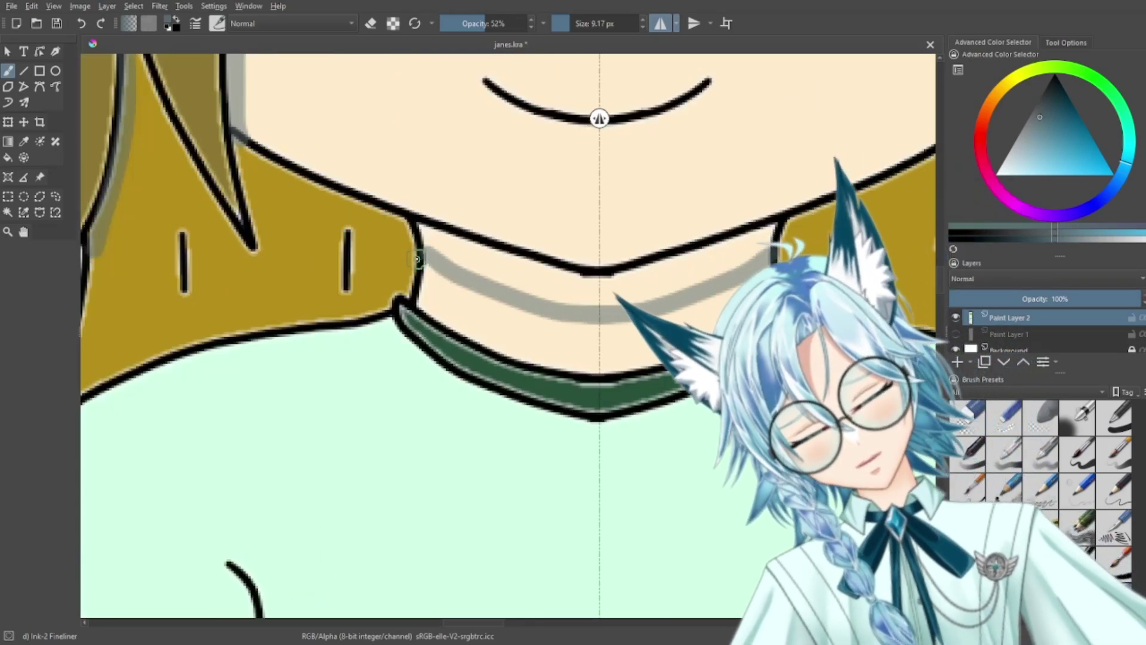
left_click(8, 157)
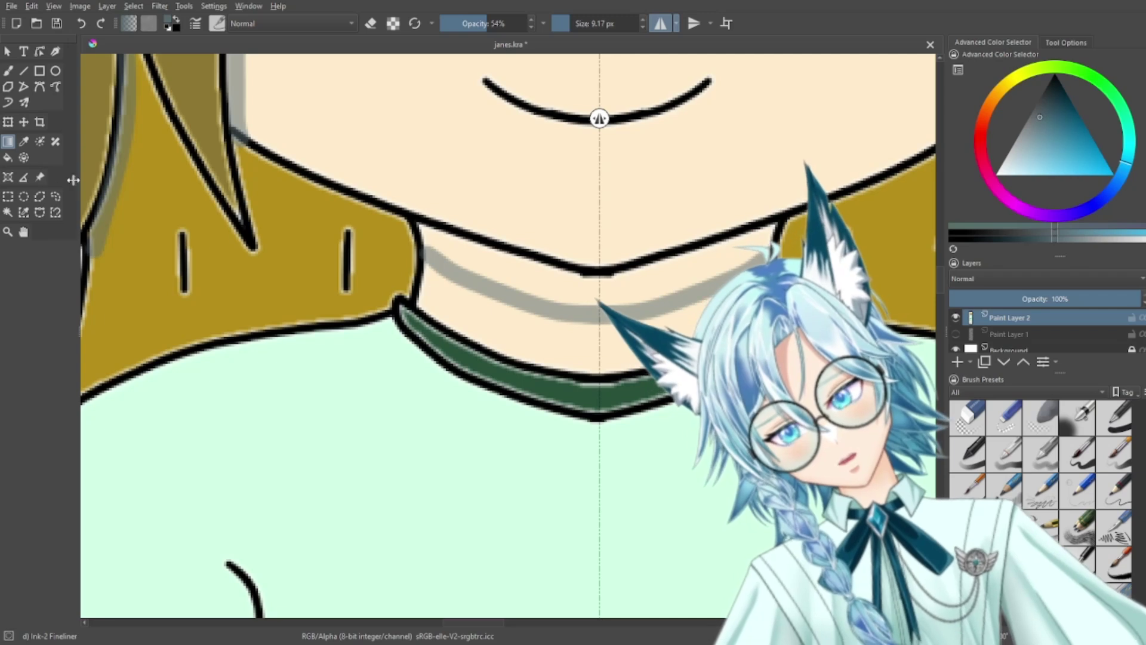
left_click(599, 295)
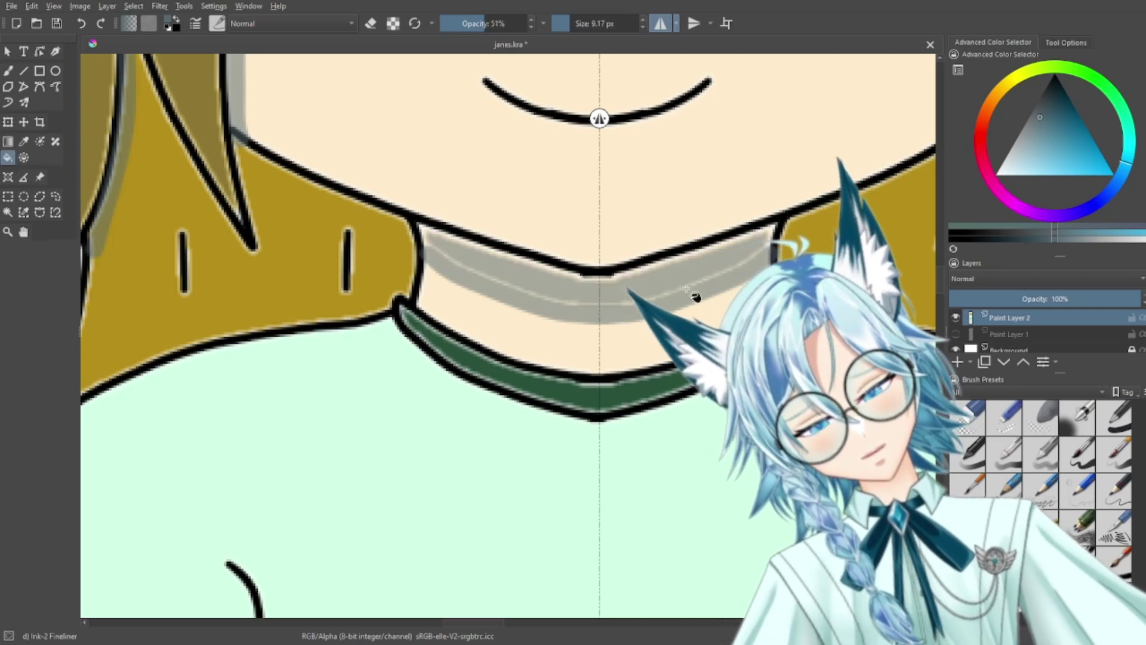
Step: Try darkening the neck shadow with a second fill, and undo that extra fill
double_click(651, 286)
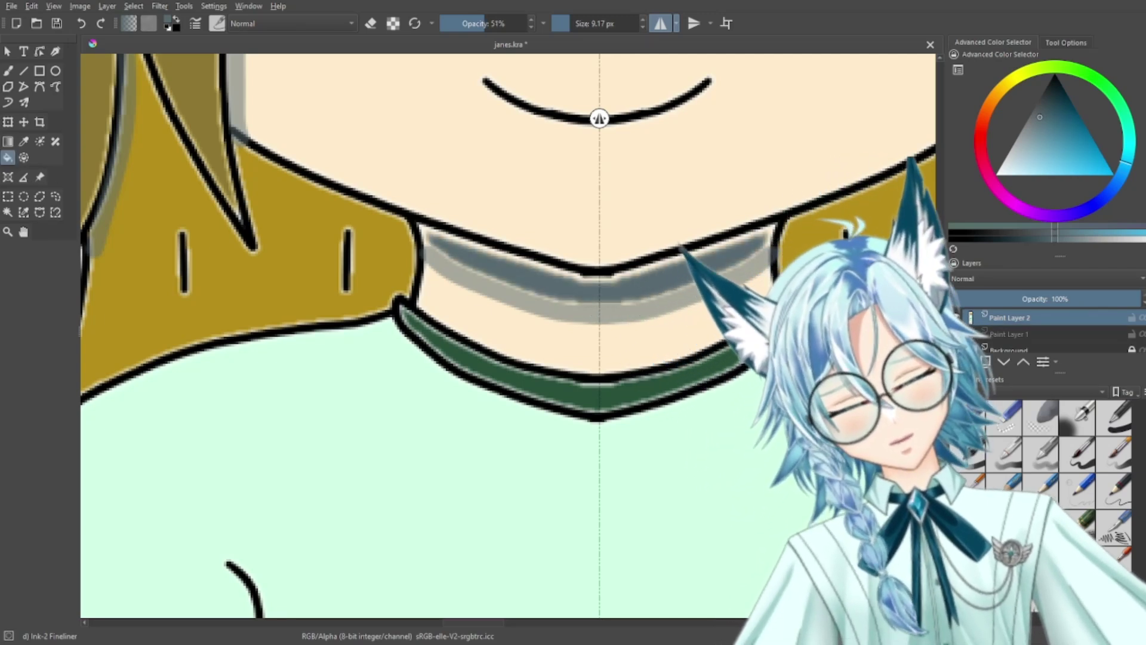
key("ctrl+z")
key("minus")
key("minus")
key("minus")
key("minus")
key("minus")
key("minus")
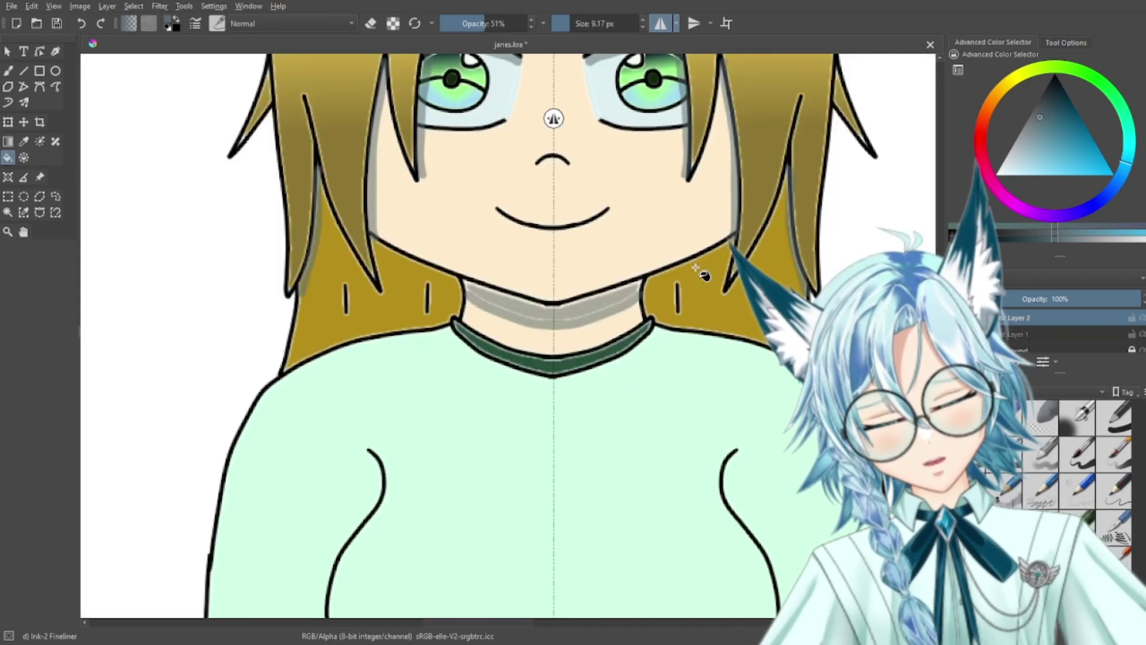
left_click_drag(707, 404, 693, 319)
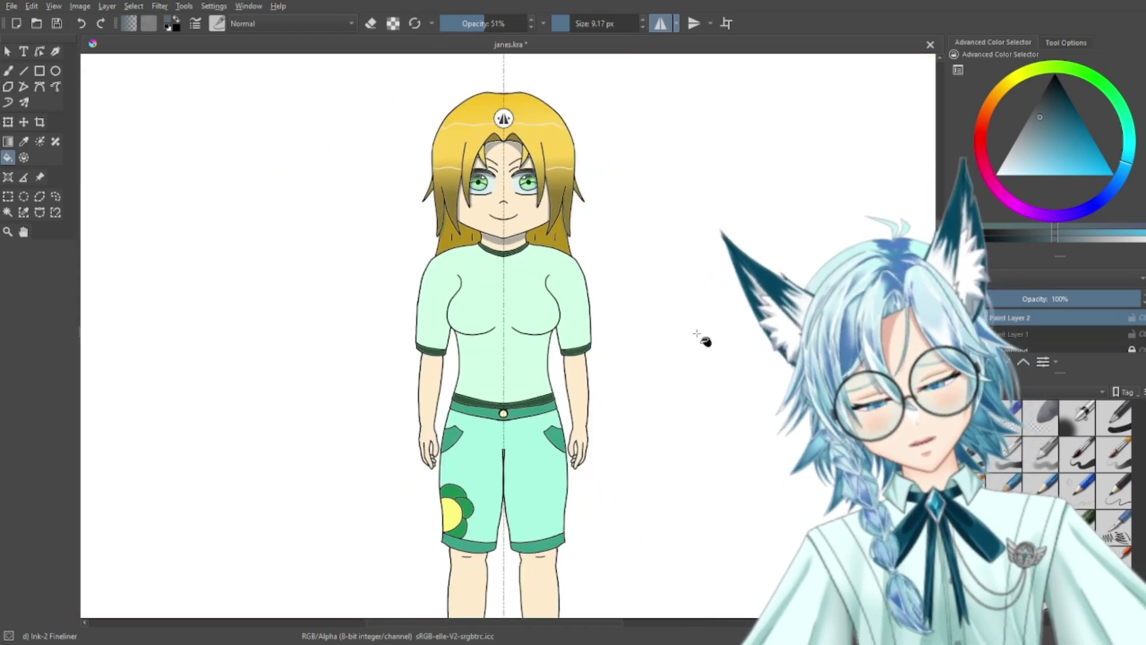
Step: Undo the neck shadow fill and refill the area below the chin with the fill set to grow by 1 px
key("plus")
key("plus")
key("plus")
left_click_drag(709, 280, 697, 399)
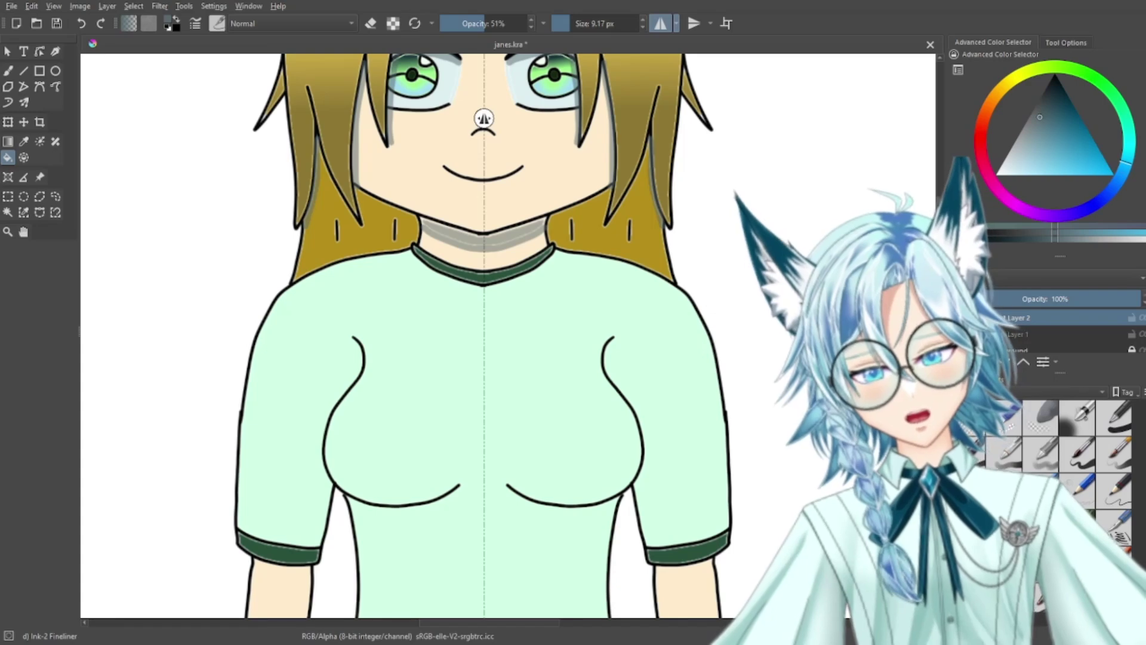
key("plus")
key("plus")
scroll(635, 283, "up", 5)
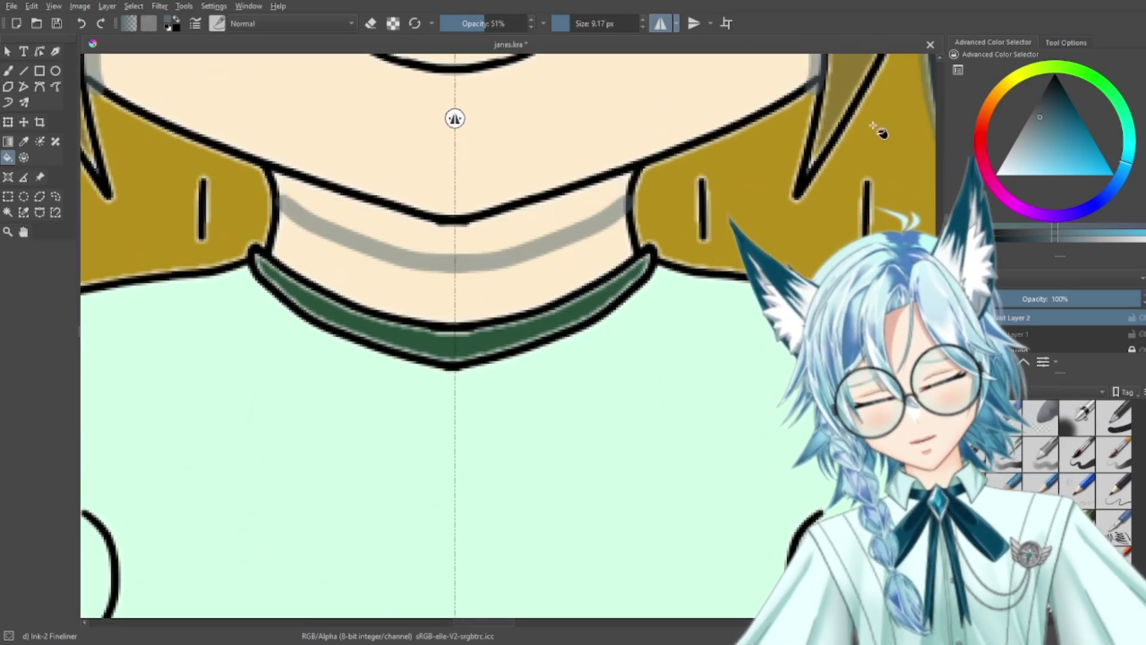
left_click(1065, 42)
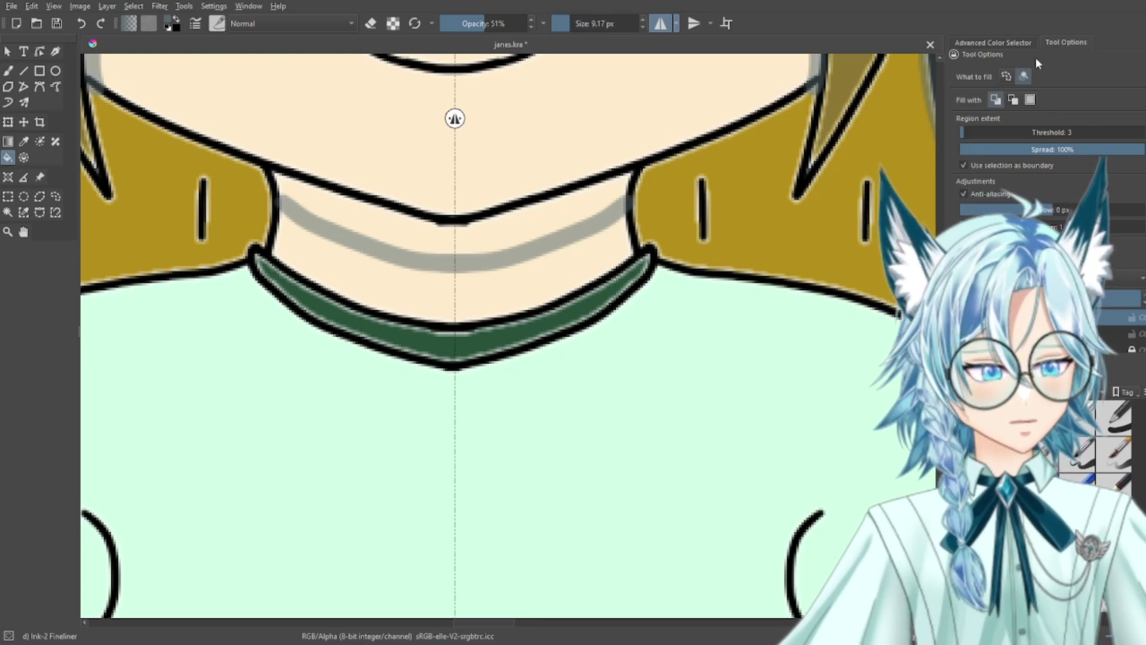
scroll(1038, 209, "up", 1)
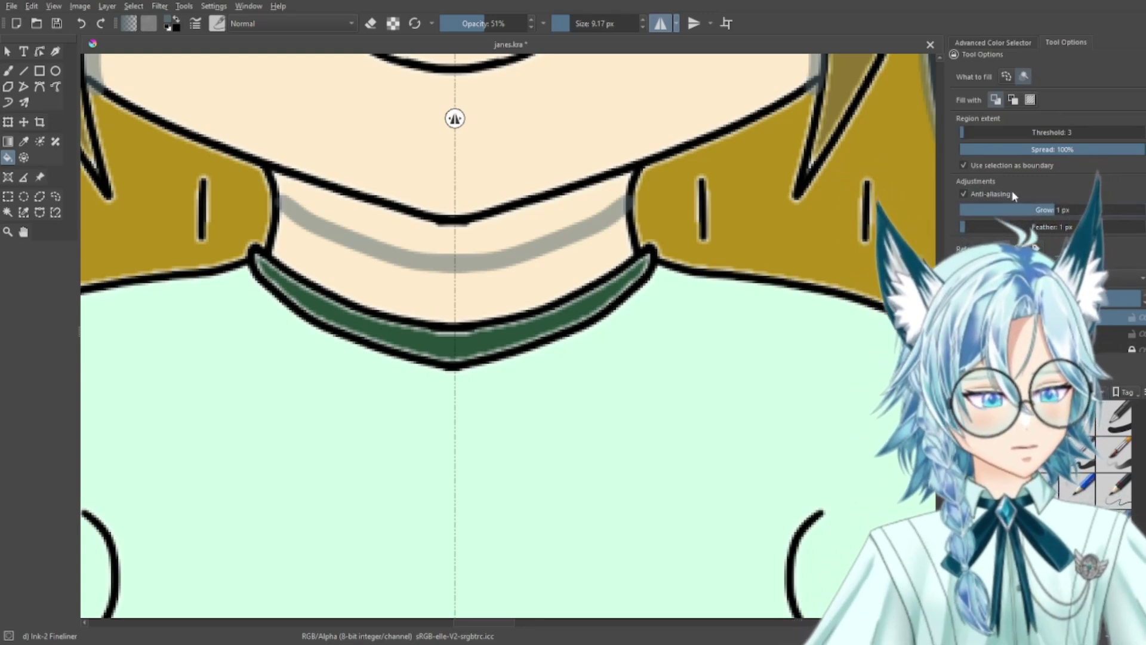
left_click(541, 233)
scroll(697, 262, "down", 3)
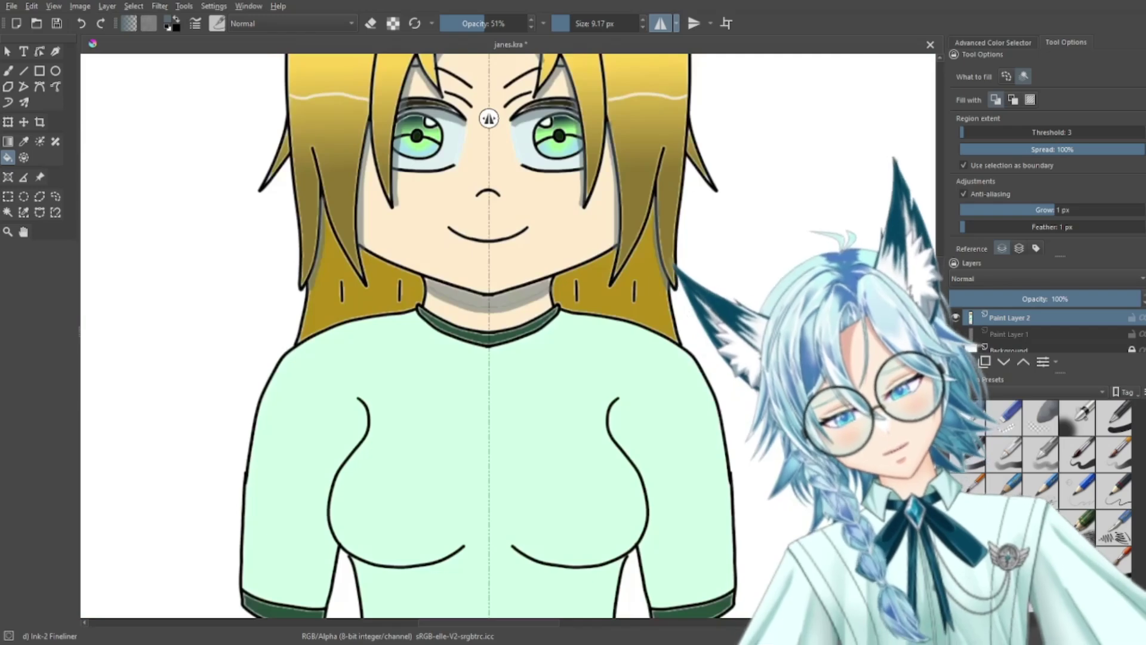
Step: Undo the shadows back to the unfilled forehead arc and refill both forehead corners using the 1 px growth
left_click_drag(751, 216, 726, 425)
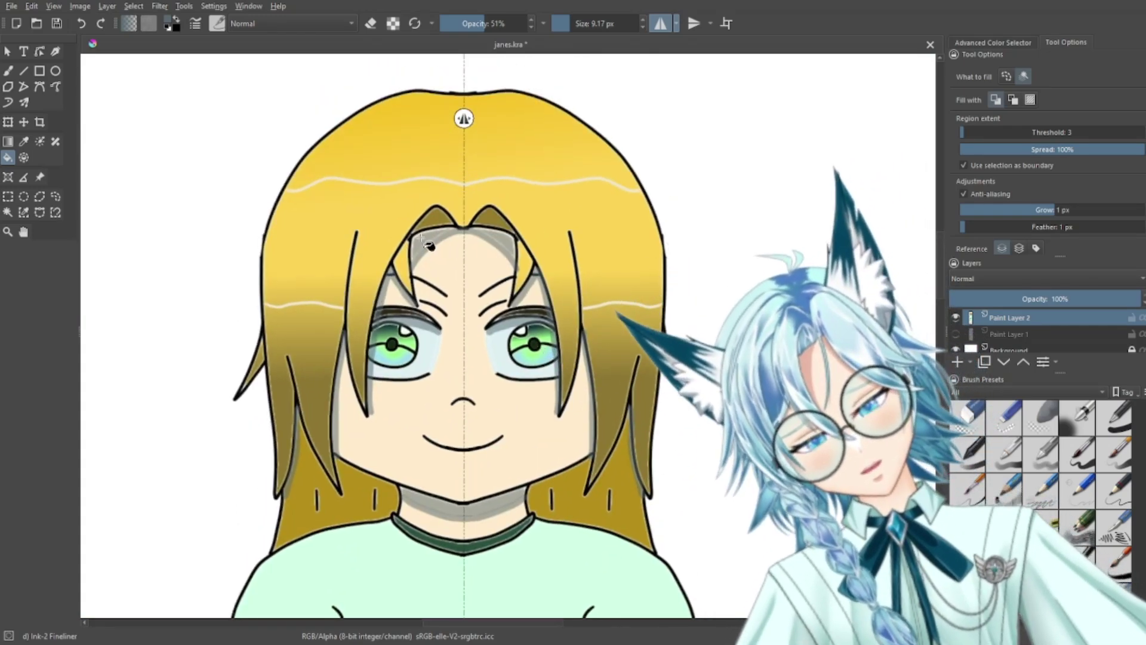
key("plus")
key("plus")
left_click_drag(439, 370, 495, 525)
key("plus")
key("plus")
key("ctrl+z")
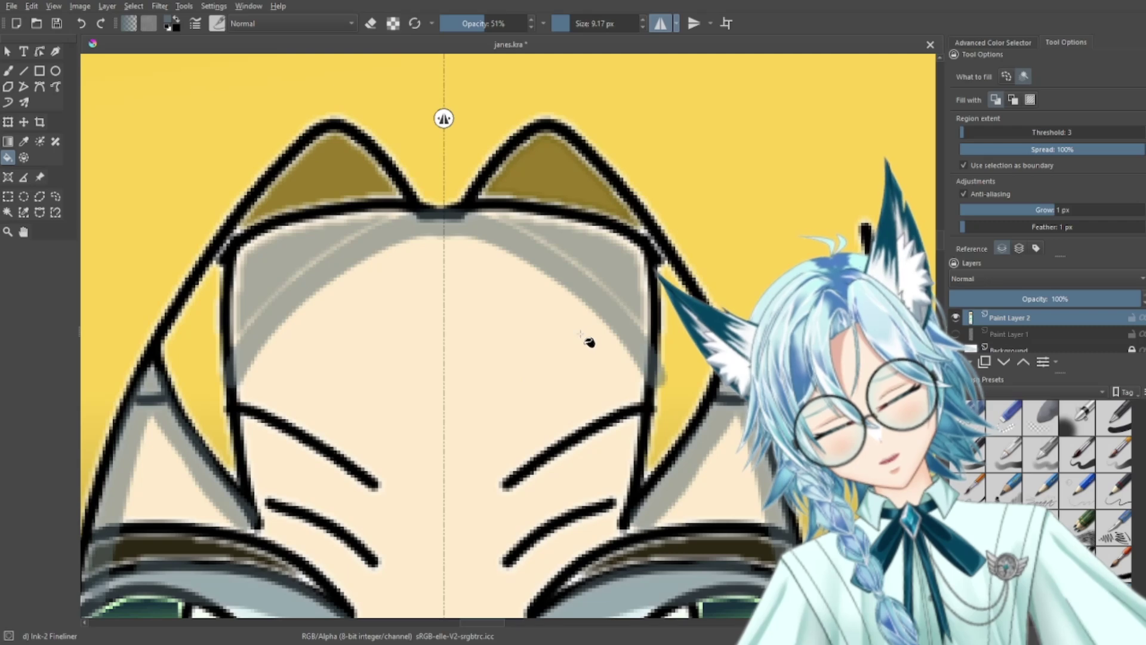
left_click(599, 326)
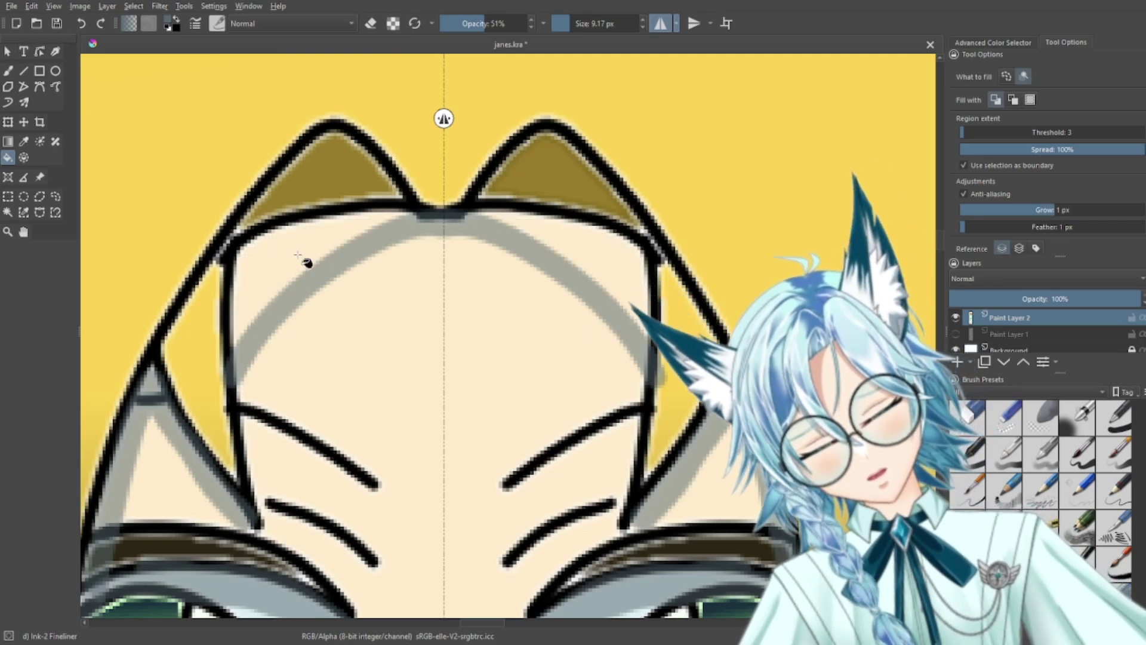
left_click(299, 251)
Step: Repaint the mirrored shadows along the cheek-side edges of the side locks and along the hair tips over the back hair
key("minus")
key("minus")
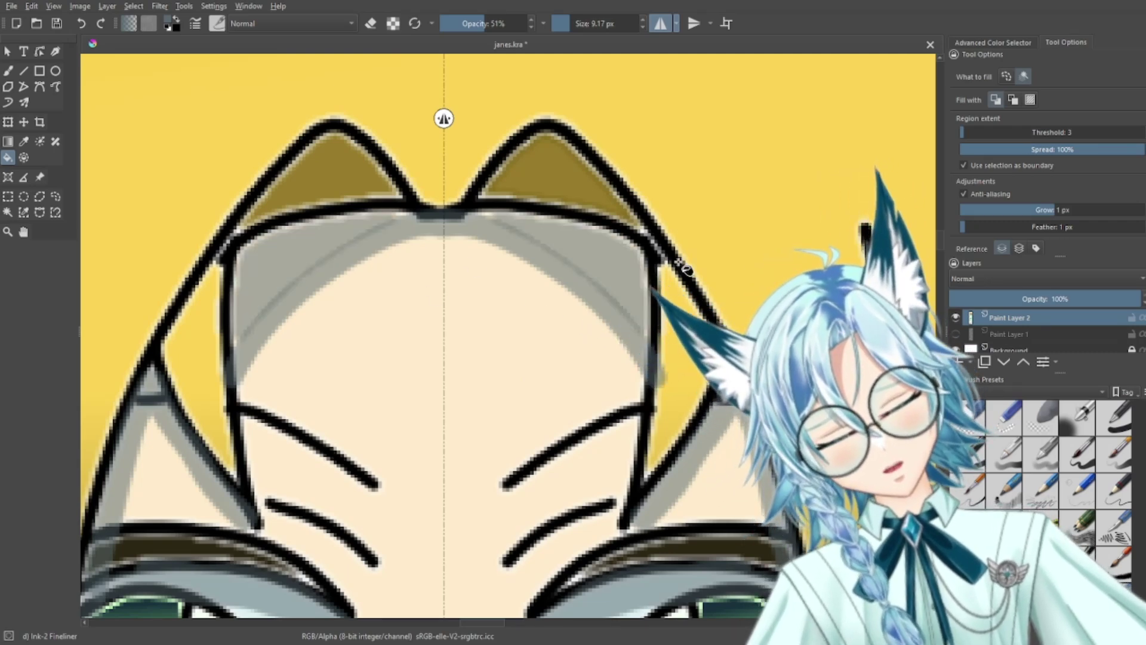
left_click_drag(740, 417, 772, 82)
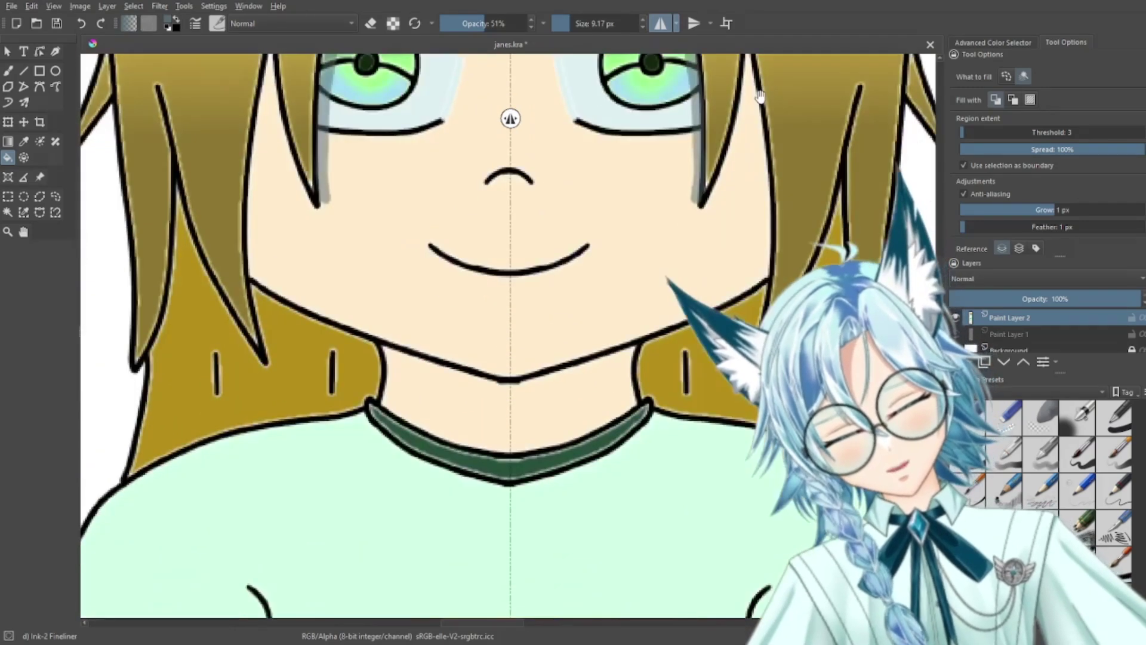
left_click(7, 72)
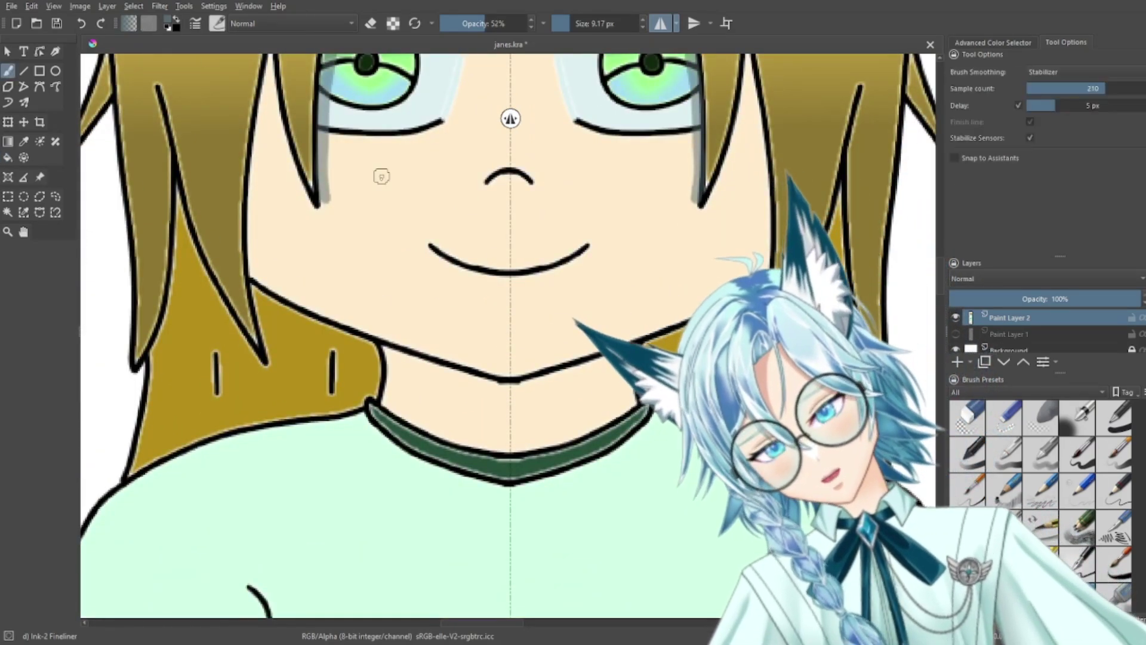
left_click_drag(347, 204, 368, 317)
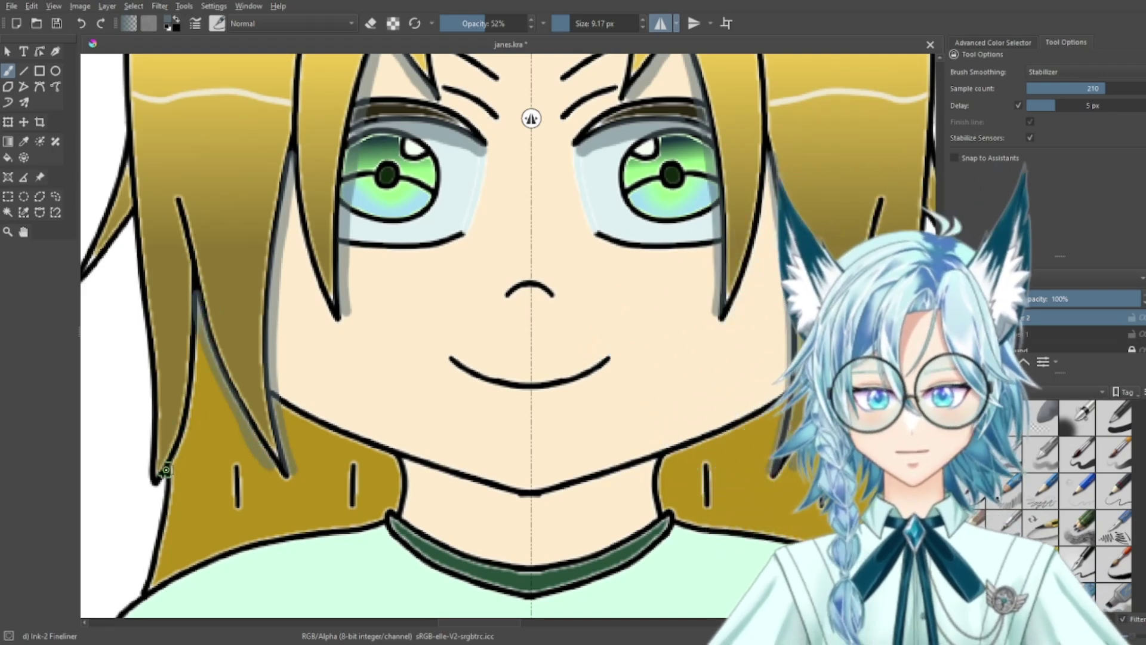
key("minus")
key("minus")
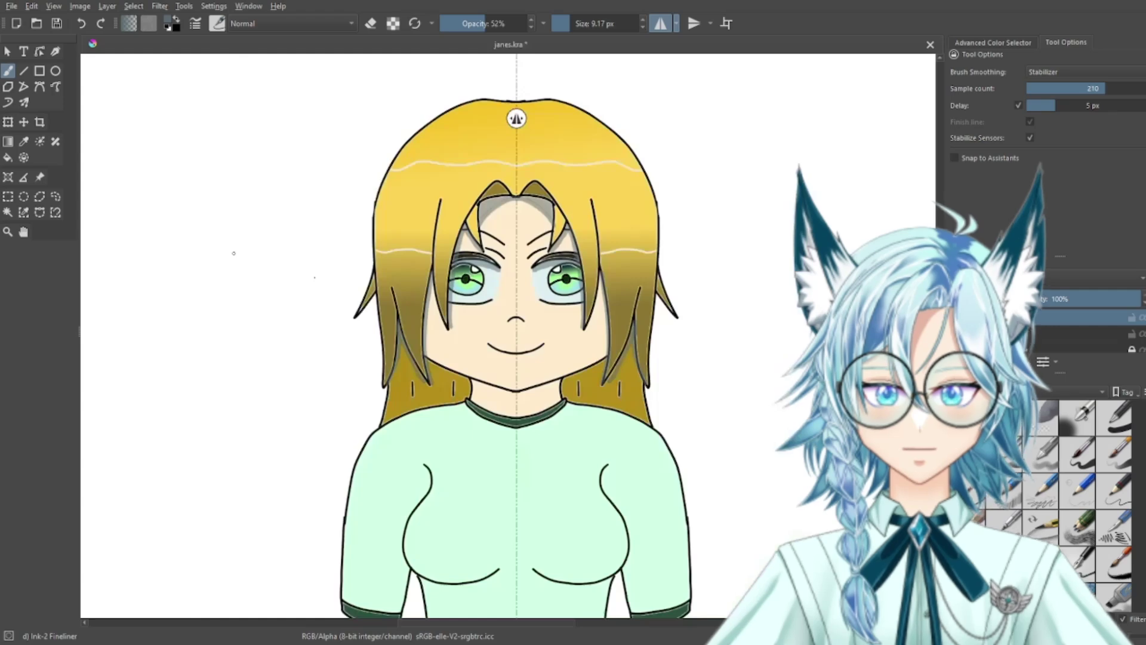
Step: Repaint the mirrored shadow arc across the neck and fill the area between it and the chin
key("plus")
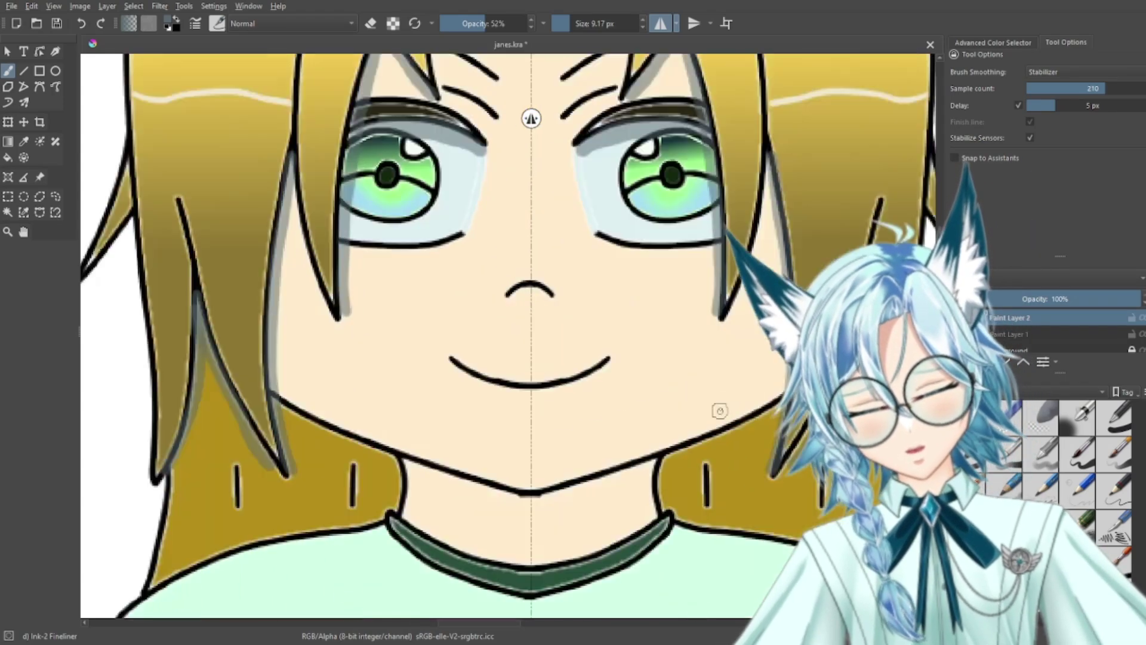
mouse_move(405, 476)
left_mouse_down()
mouse_move(460, 507)
mouse_move(543, 515)
left_mouse_up()
left_click(8, 158)
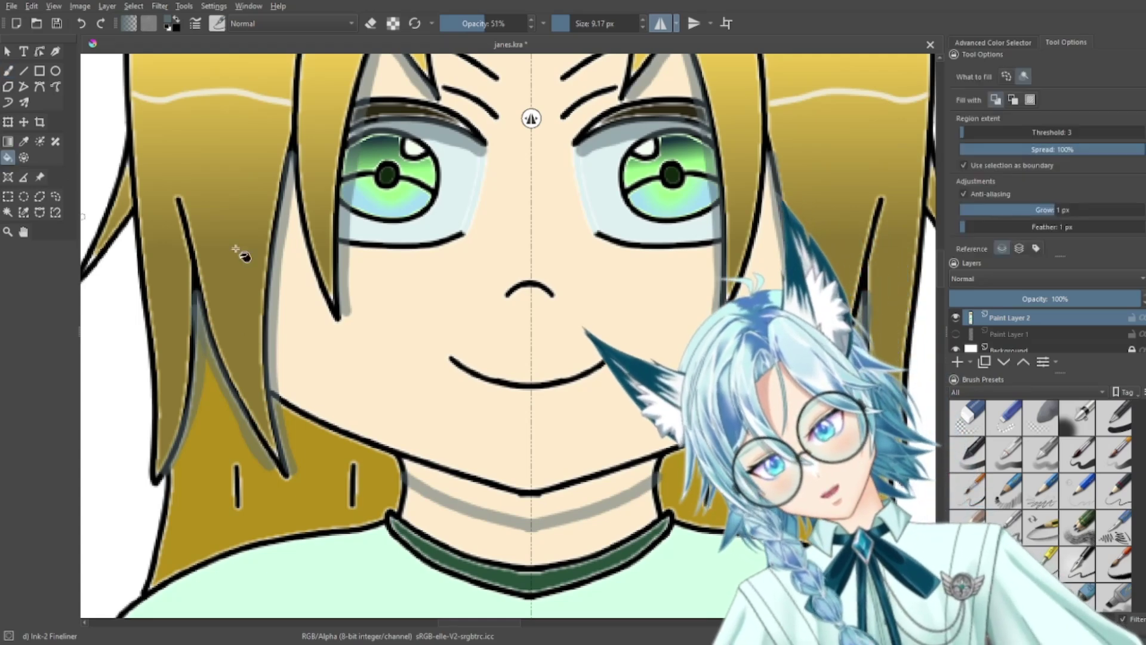
left_click(486, 496)
key("minus")
key("minus")
key("minus")
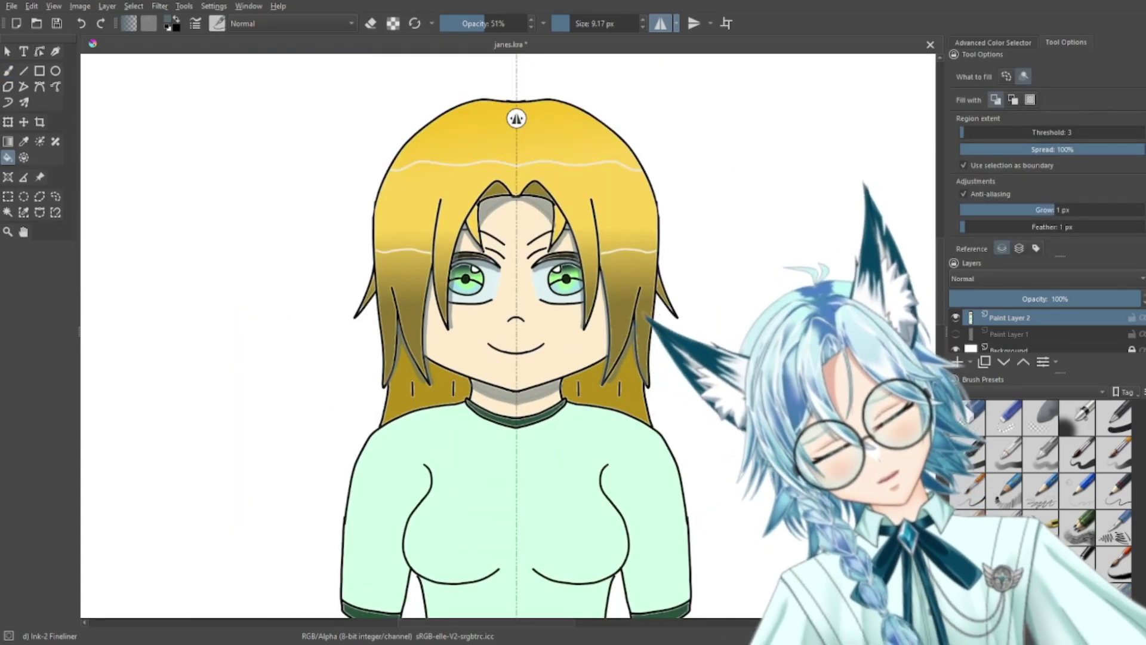
Step: Paint a mirrored translucent grey shadow line across the bare arms just below the sleeve cuffs
left_click_drag(764, 424, 750, 284)
left_click_drag(748, 441, 741, 370)
key("plus")
key("plus")
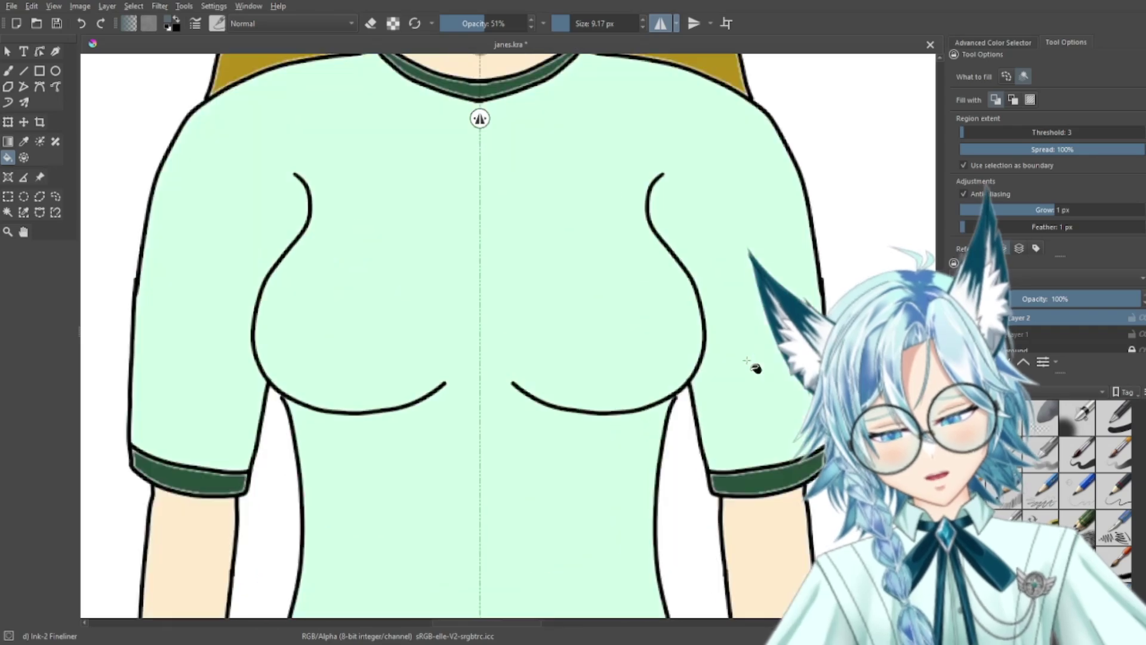
key("minus")
key("minus")
key("minus")
key("plus")
key("plus")
key("plus")
left_click_drag(768, 378, 789, 223)
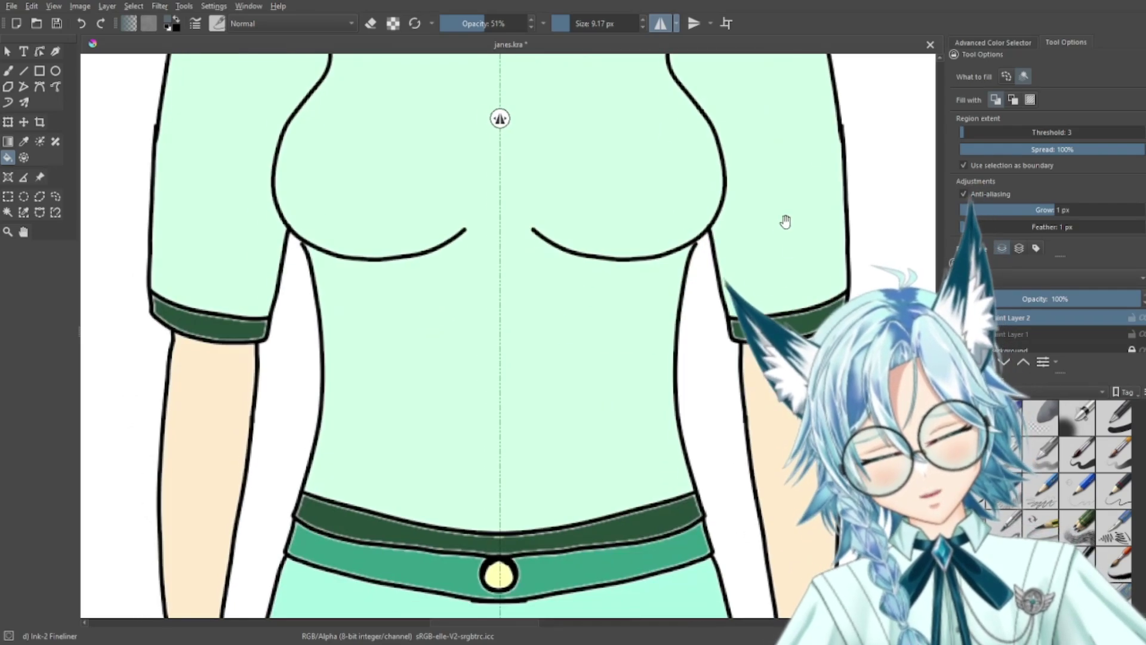
left_click(8, 70)
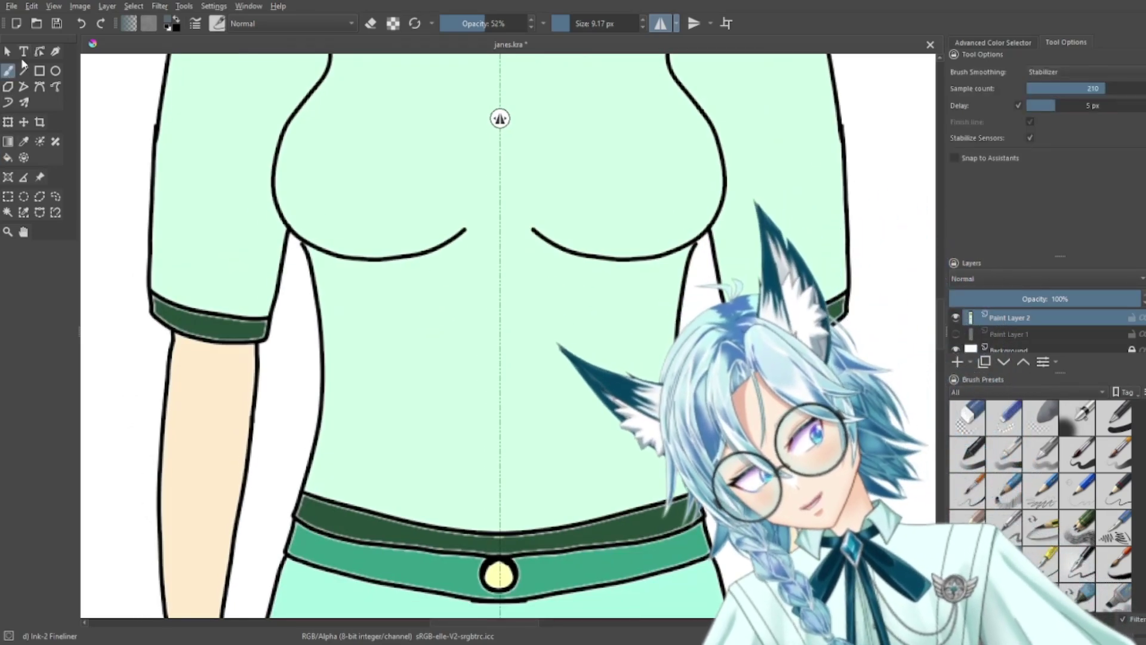
key("plus")
key("plus")
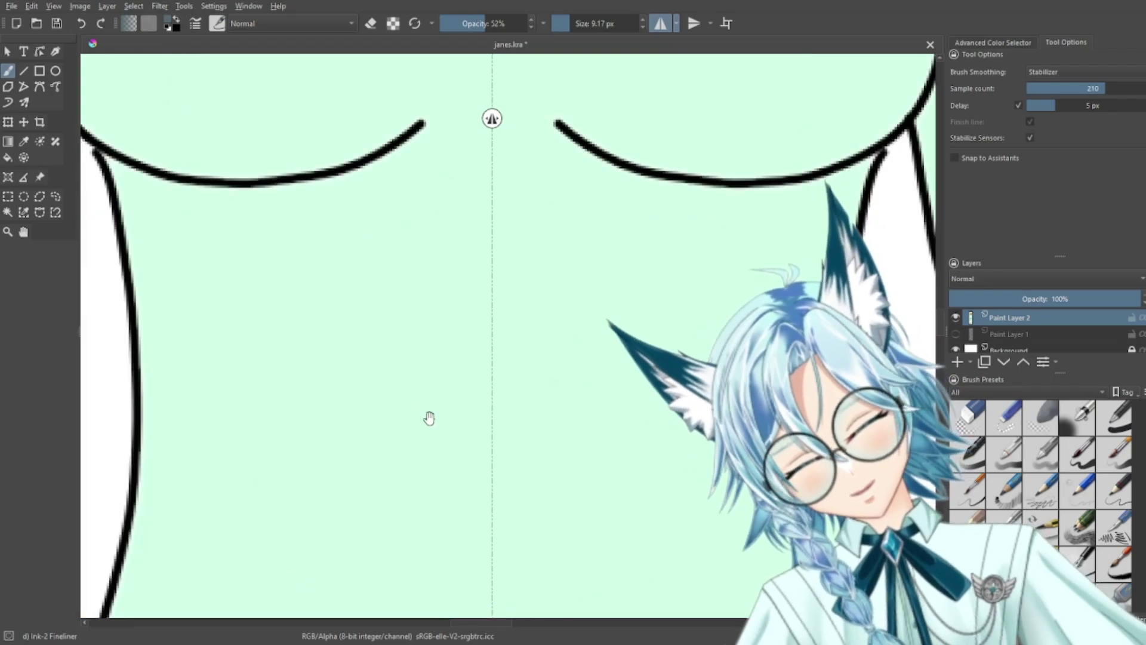
left_click_drag(431, 418, 825, 360)
left_click_drag(234, 299, 396, 361)
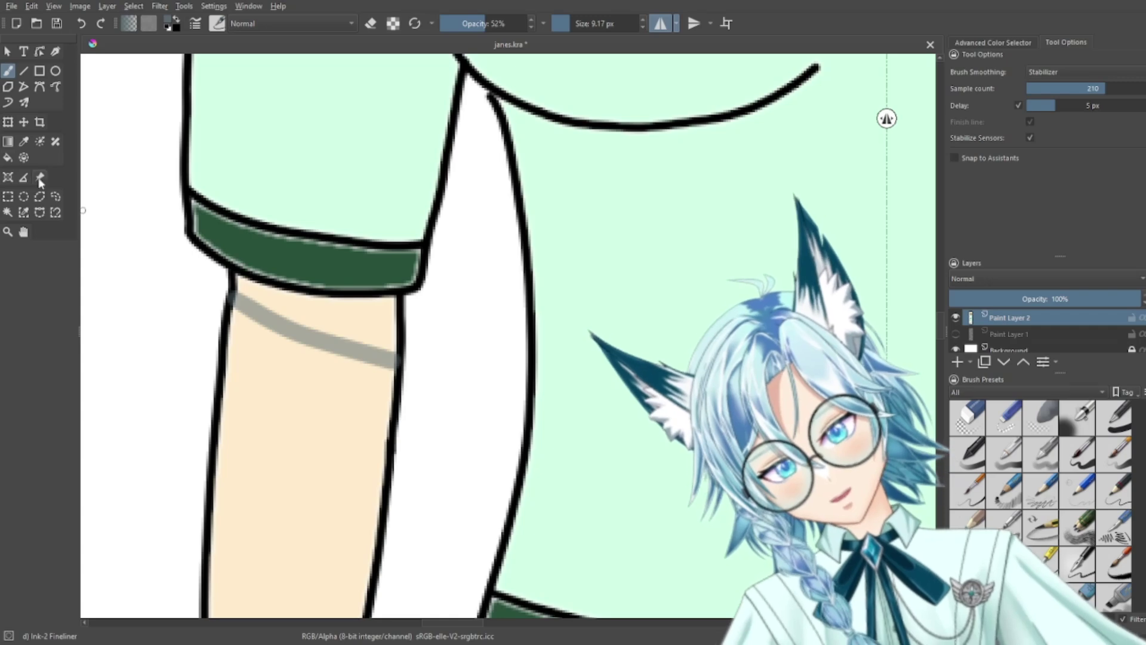
Step: Fill the skin between the shadow line and the sleeve cuff on both arms with the shadow colour
key("f")
left_click(329, 313)
scroll(525, 345, "down", 5)
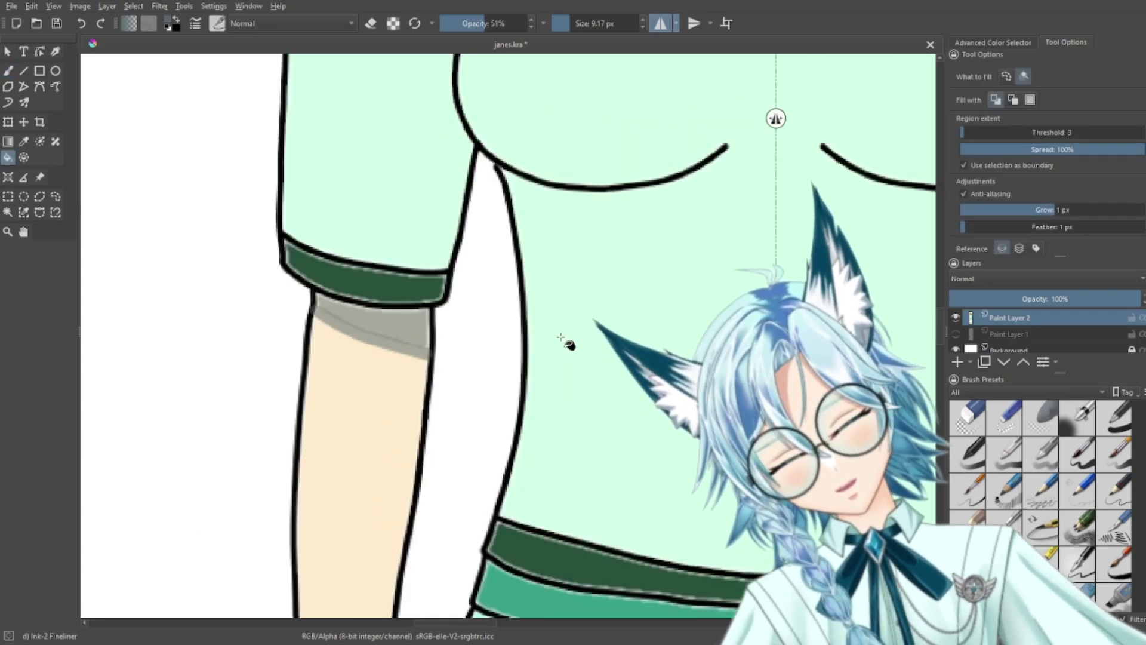
left_click_drag(763, 340, 597, 360)
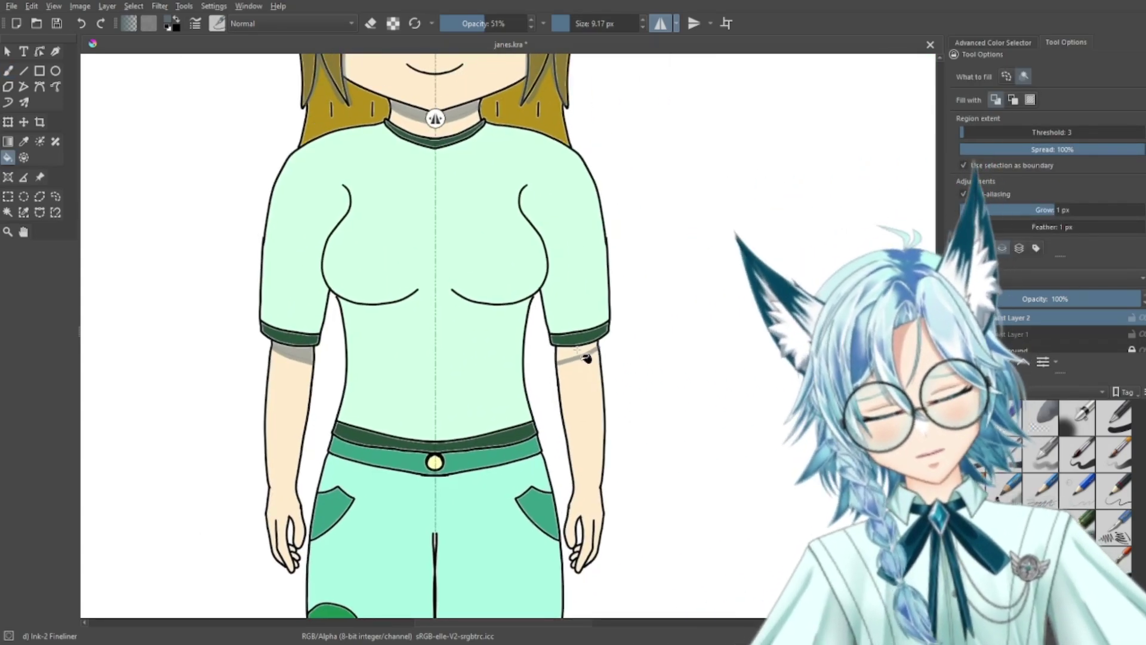
left_click(581, 351)
scroll(642, 365, "down", 3)
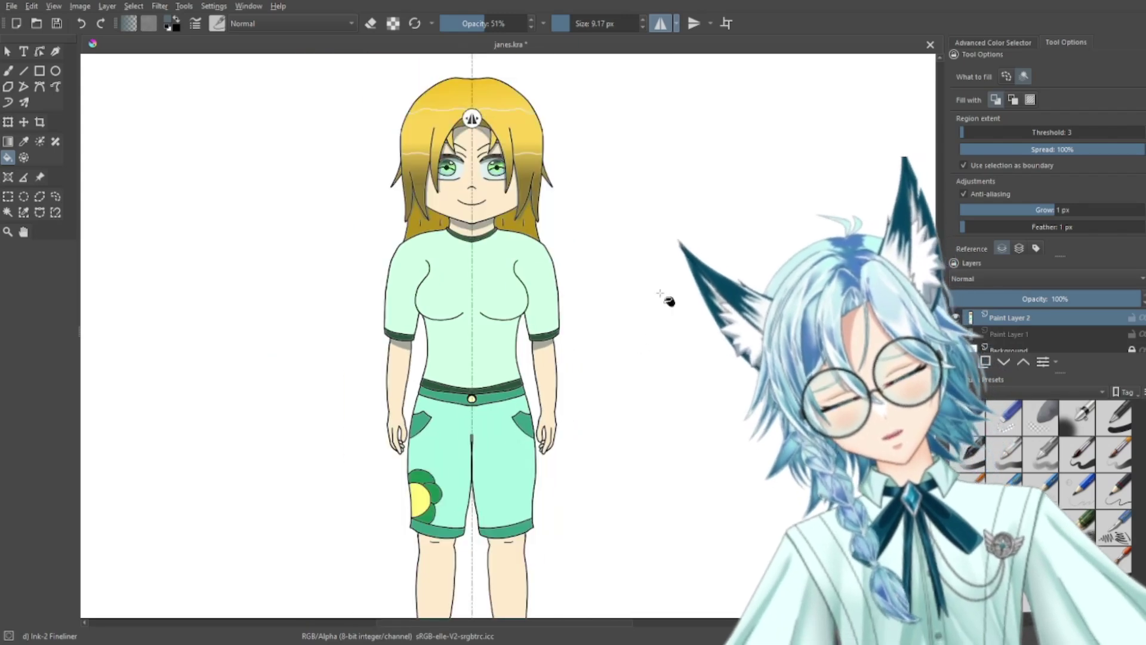
Step: Paint a mirrored shadow curve across the lower bust, from the outer contour to the inner end of each underbust line
scroll(529, 337, "up", 5)
left_click_drag(487, 363, 537, 466)
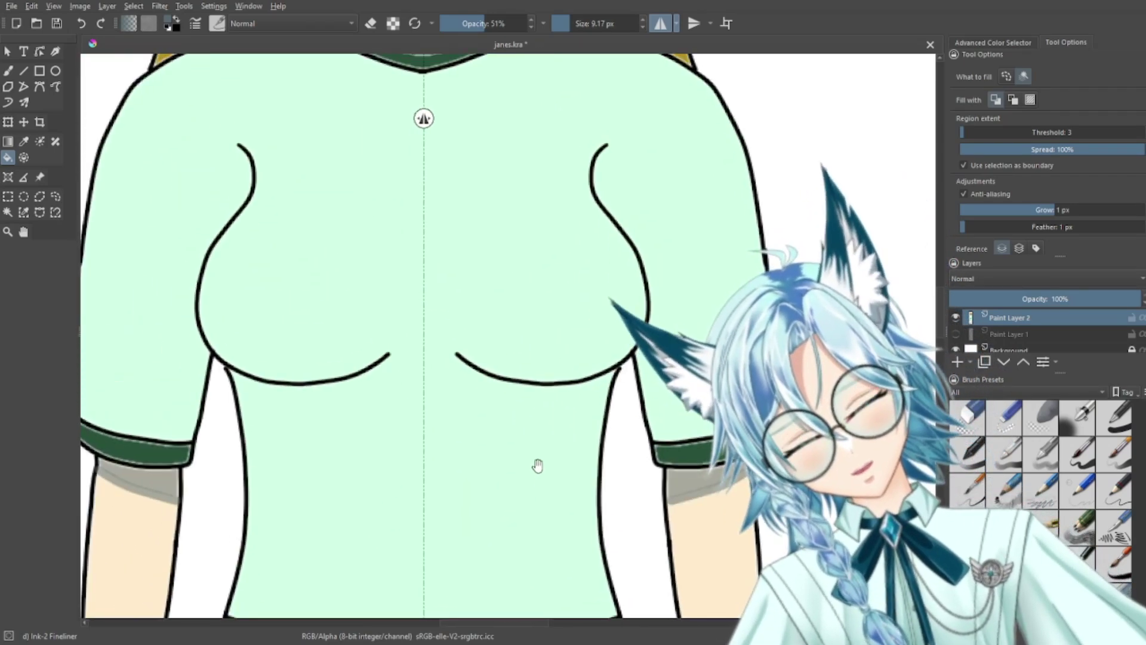
scroll(531, 468, "down", 3)
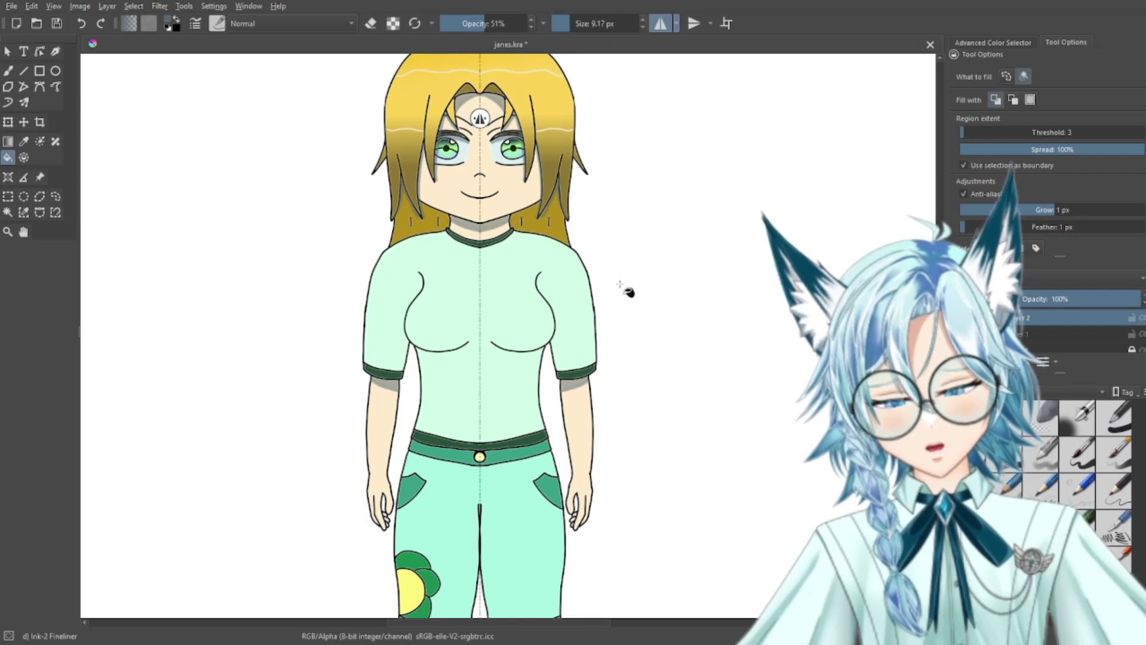
scroll(624, 289, "up", 3)
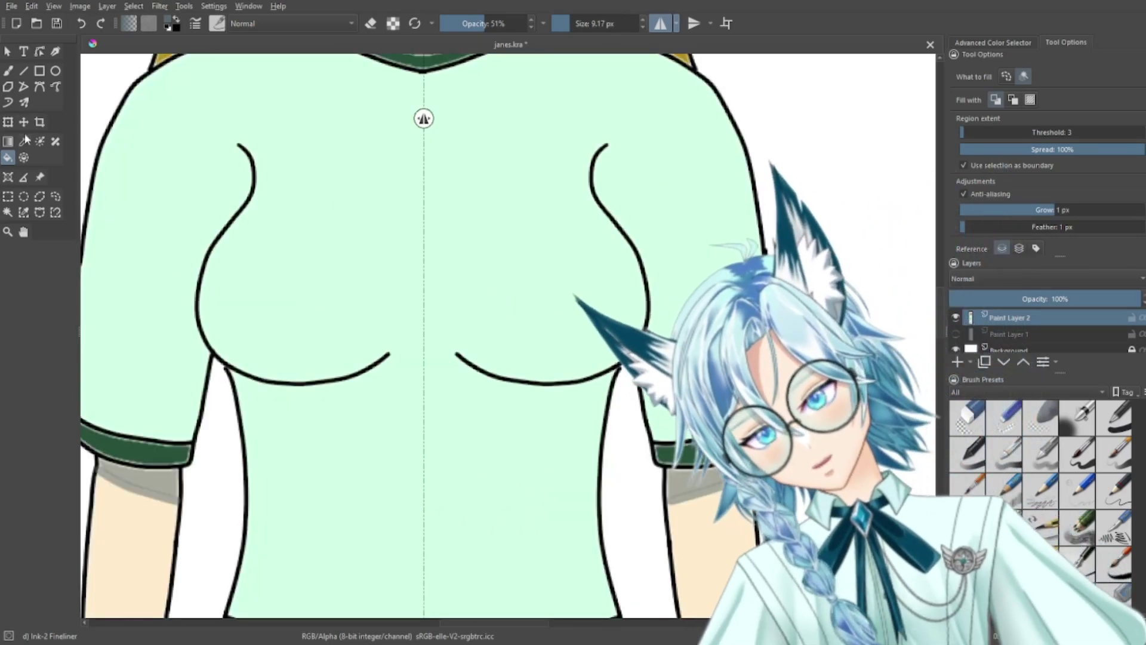
left_click(8, 72)
key("ctrl+plus")
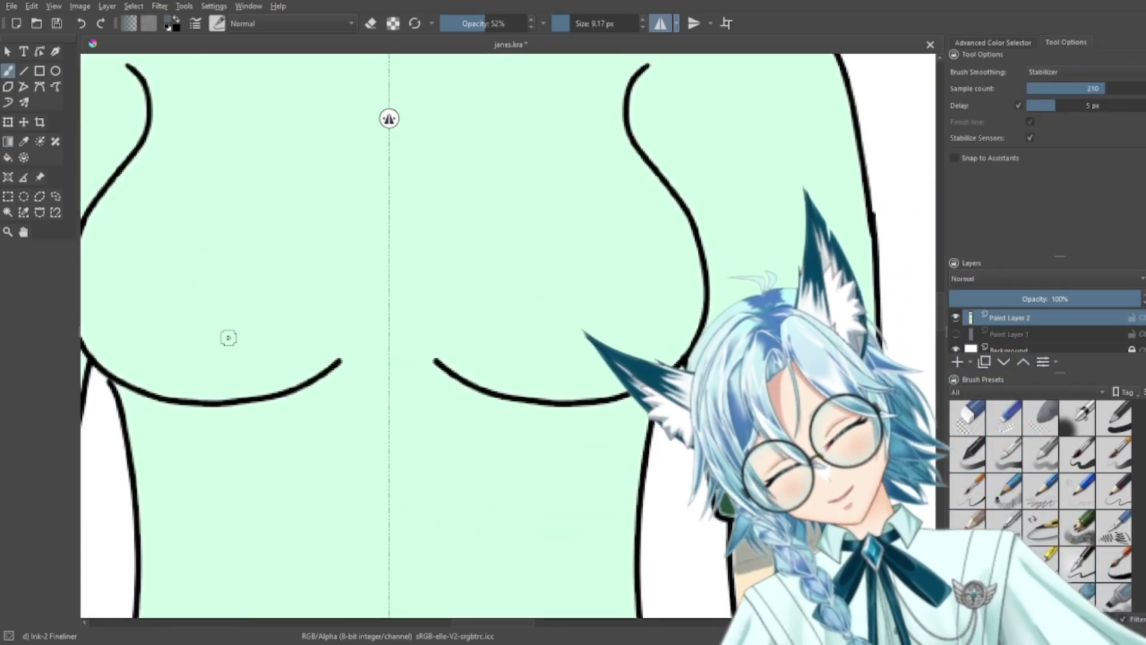
left_click_drag(214, 332, 344, 345)
mouse_move(200, 308)
left_mouse_down()
mouse_move(229, 325)
mouse_move(388, 358)
mouse_move(469, 363)
left_mouse_up()
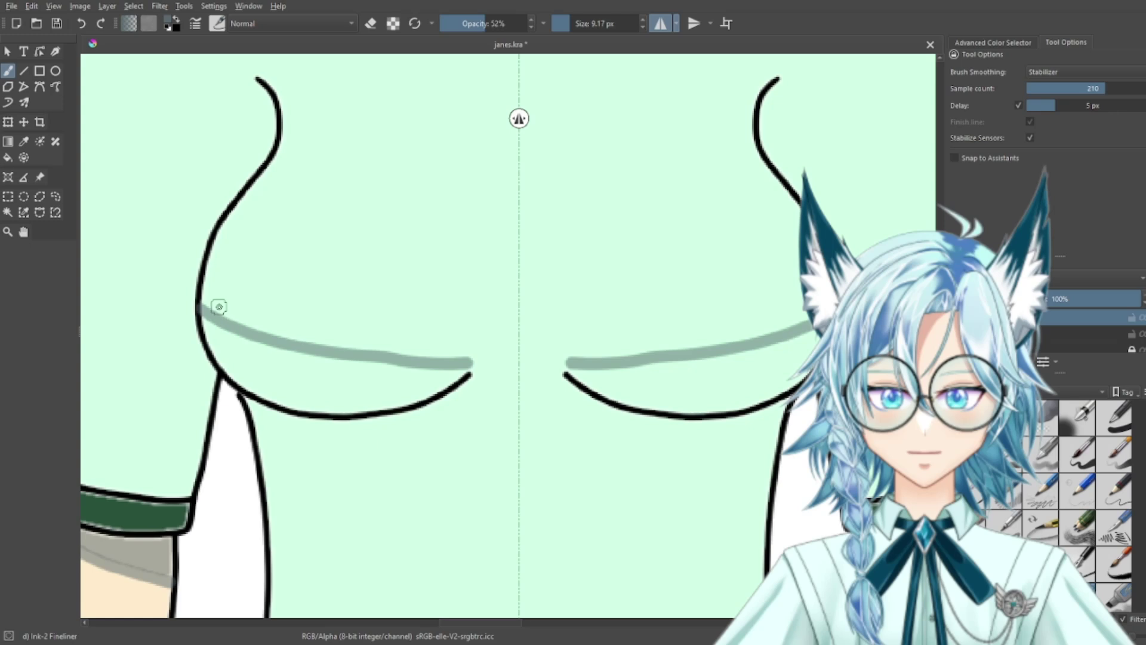
key("ctrl+z")
mouse_move(223, 334)
left_mouse_down()
mouse_move(291, 364)
mouse_move(437, 390)
left_mouse_up()
key("ctrl+z")
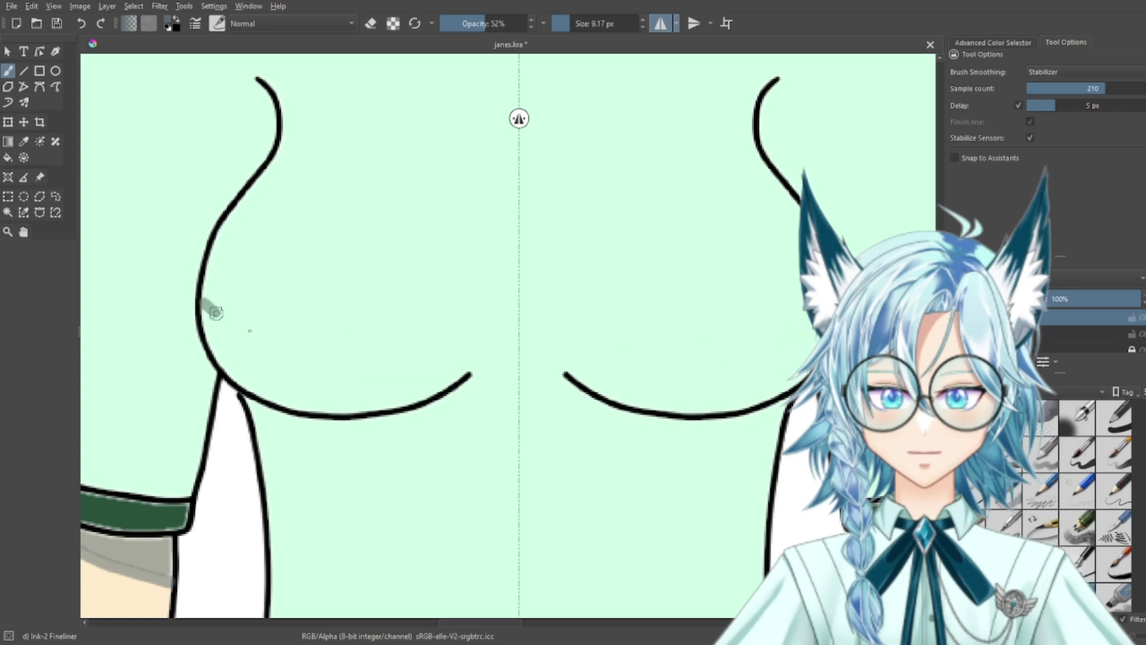
left_click_drag(351, 355, 463, 372)
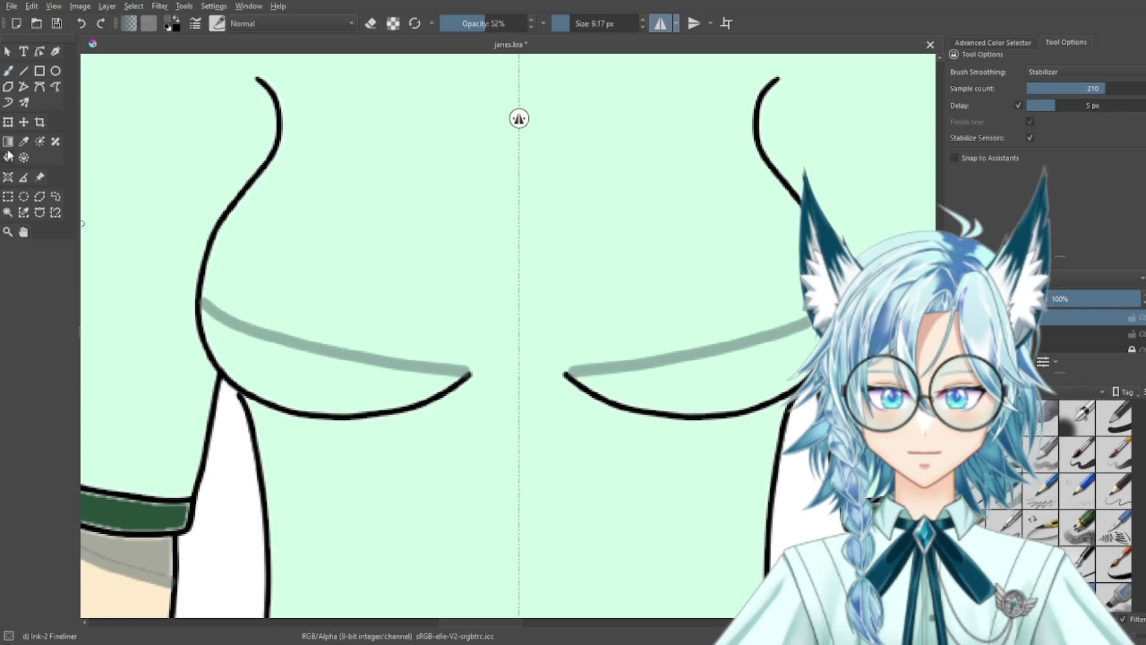
Step: Fill the areas between the shadow curves and the underbust lines with the shadow colour
key("f")
left_click(317, 370)
key("minus")
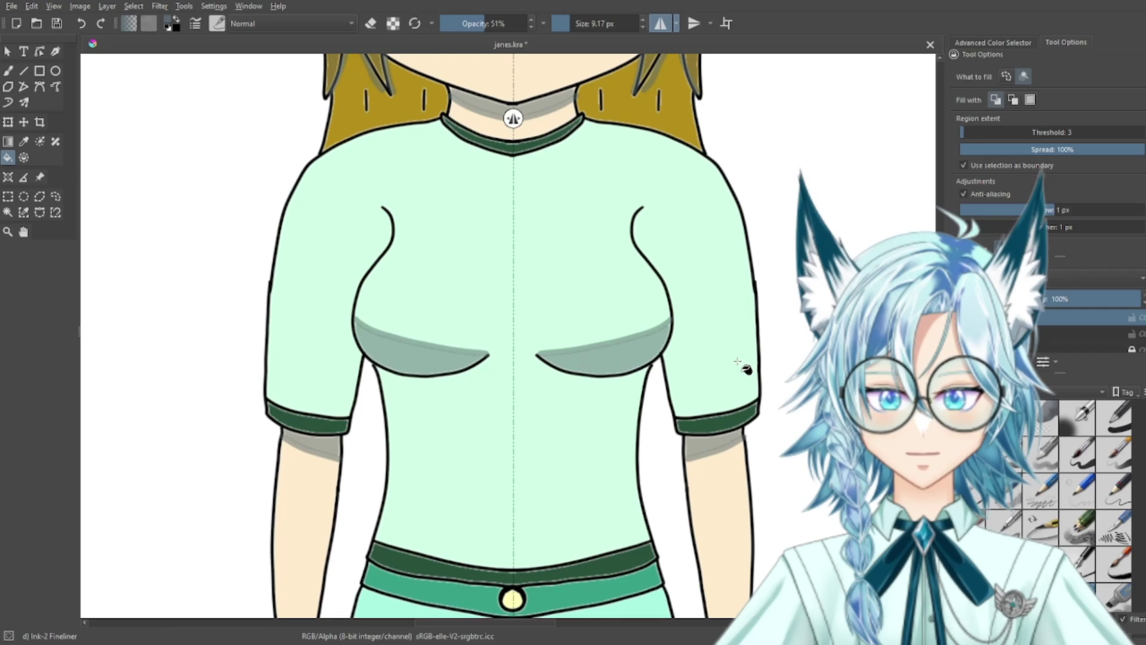
Step: Paint a mirrored cast shadow on the shirt directly beneath the underbust lines
key("plus")
key("plus")
key("plus")
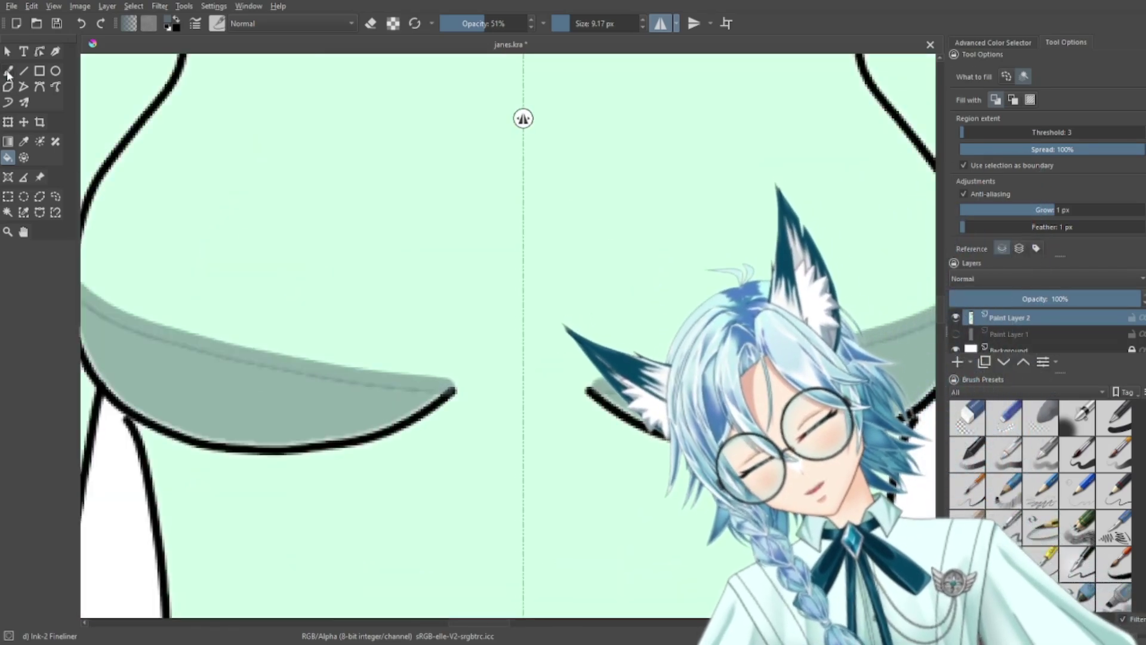
left_click(7, 70)
mouse_move(128, 417)
left_mouse_down()
mouse_move(196, 460)
mouse_move(351, 467)
mouse_move(429, 442)
mouse_move(461, 403)
mouse_move(363, 450)
mouse_move(289, 462)
left_mouse_up()
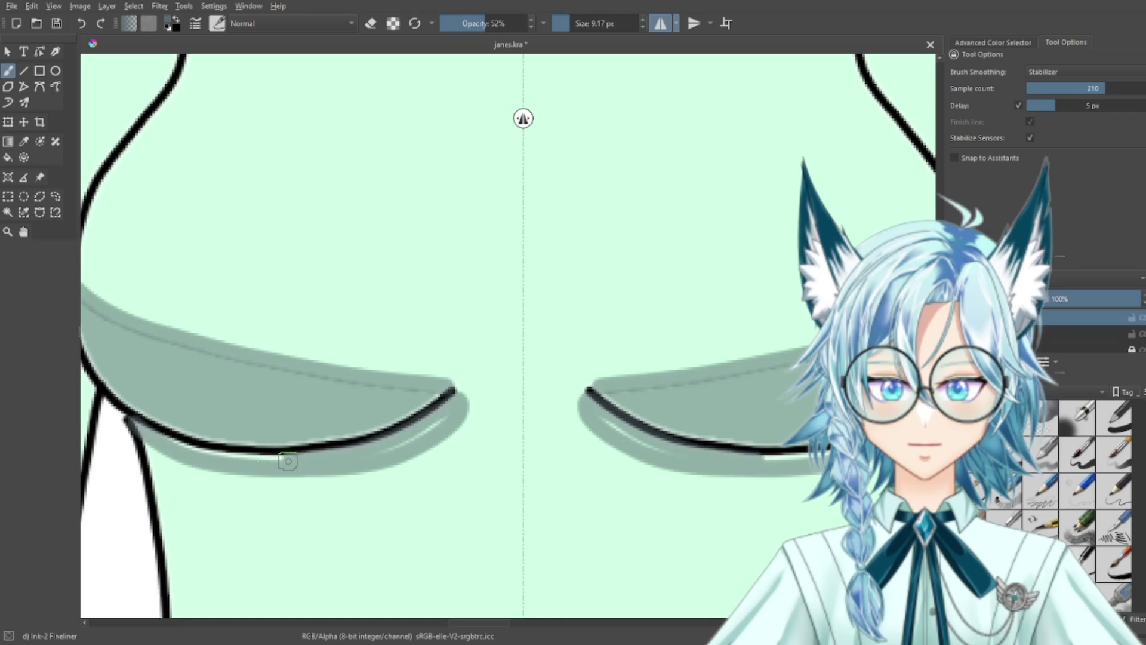
key("ctrl+minus")
key("ctrl+minus")
key("ctrl+minus")
key("ctrl+minus")
key("ctrl+minus")
key("ctrl+minus")
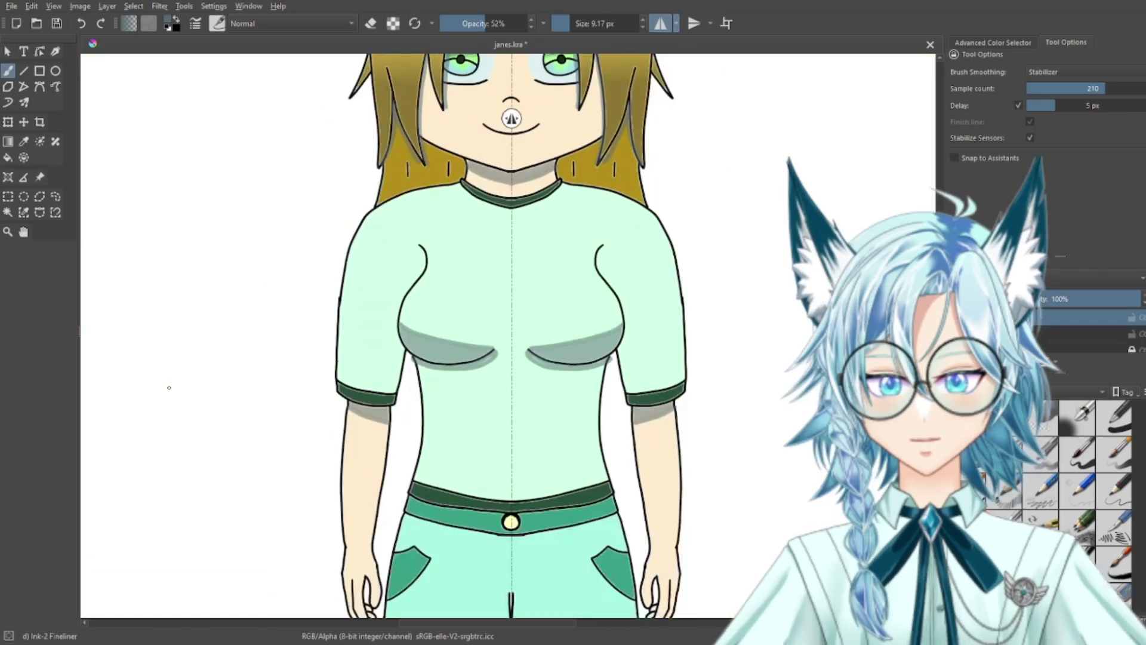
Step: Paint a mirrored shadow along the upper edge of the belt, just beneath the dark green shirt hem
key("plus")
key("plus")
key("plus")
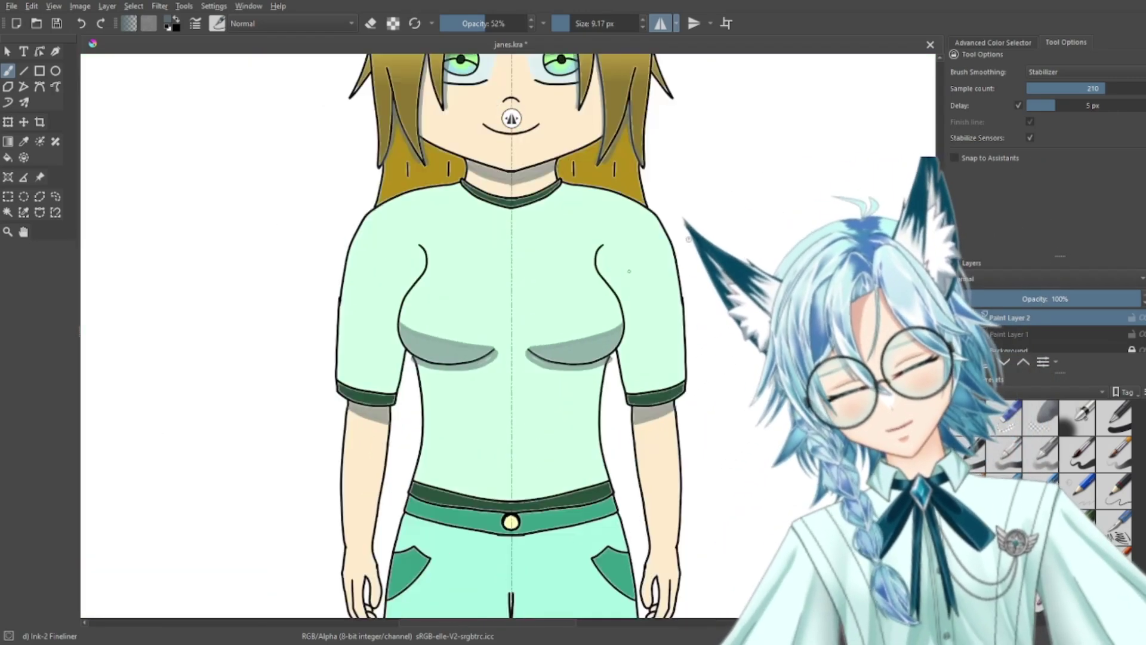
left_click_drag(704, 362, 747, 169)
key("plus")
key("plus")
key("plus")
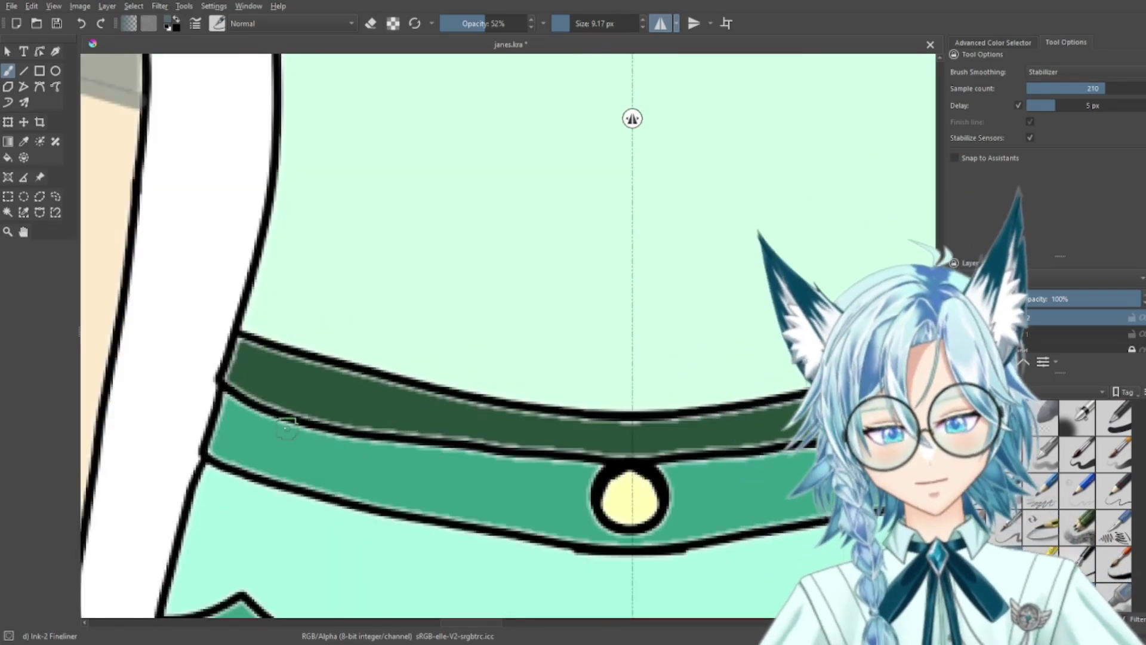
mouse_move(227, 403)
left_mouse_down()
mouse_move(402, 460)
mouse_move(730, 471)
left_mouse_up()
mouse_move(514, 468)
left_mouse_down()
mouse_move(526, 459)
mouse_move(376, 442)
left_mouse_up()
key("minus")
key("minus")
key("minus")
key("minus")
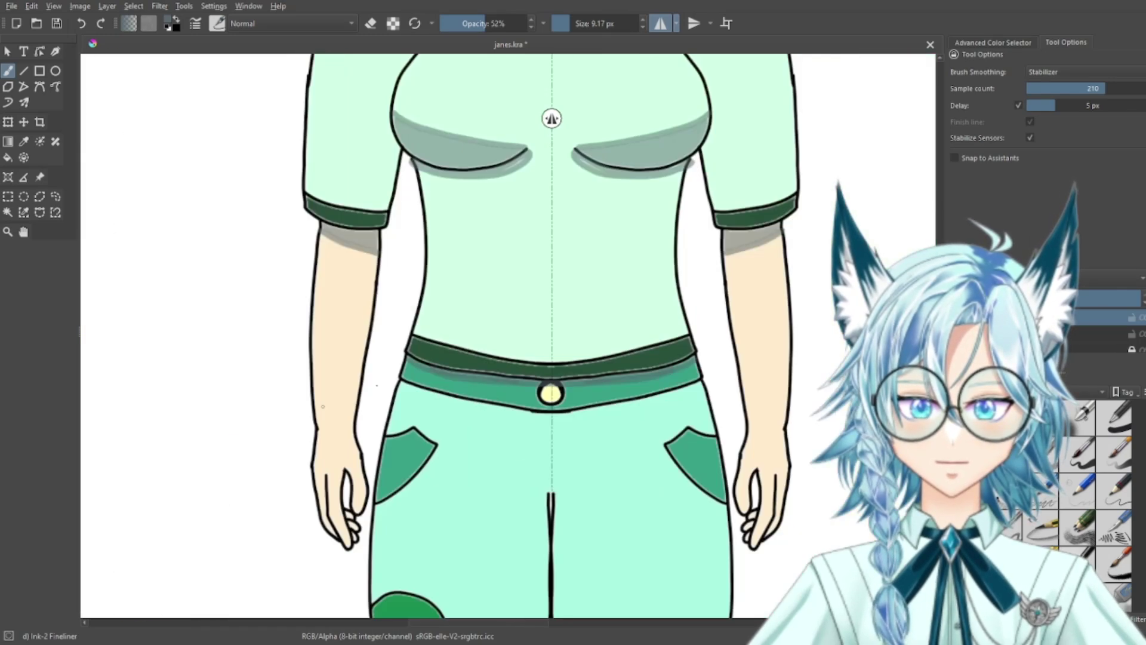
Step: Paint a mirrored shadow along the upper edge of the shorts pockets
left_click_drag(767, 394, 781, 154)
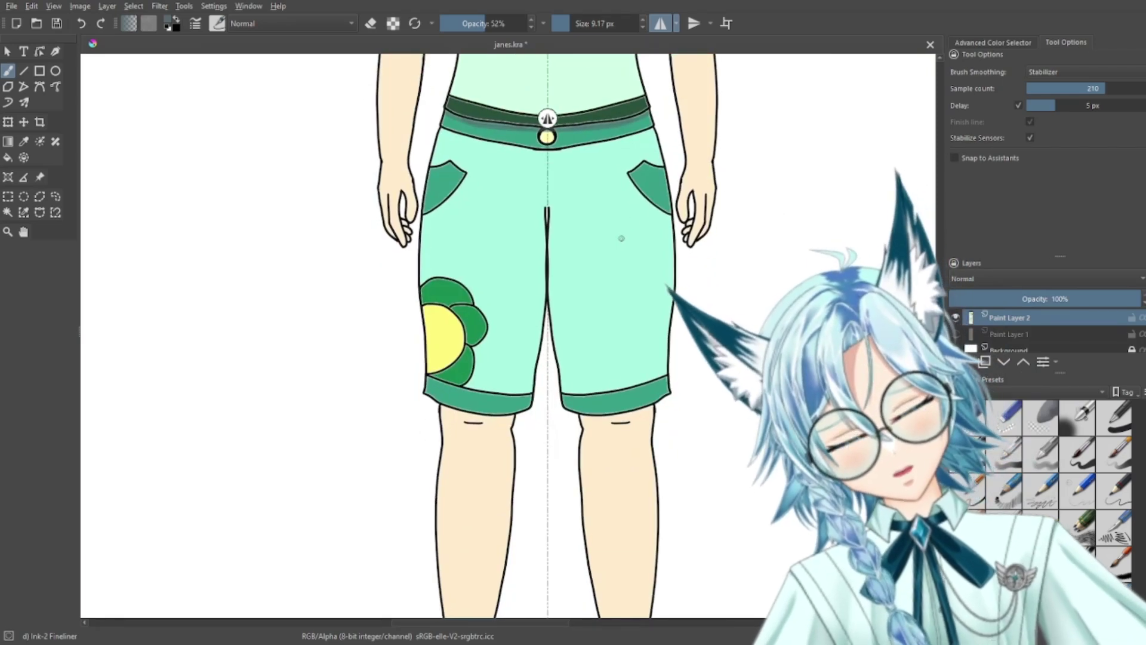
key("plus")
left_click_drag(615, 351, 633, 445)
key("plus")
key("plus")
key("plus")
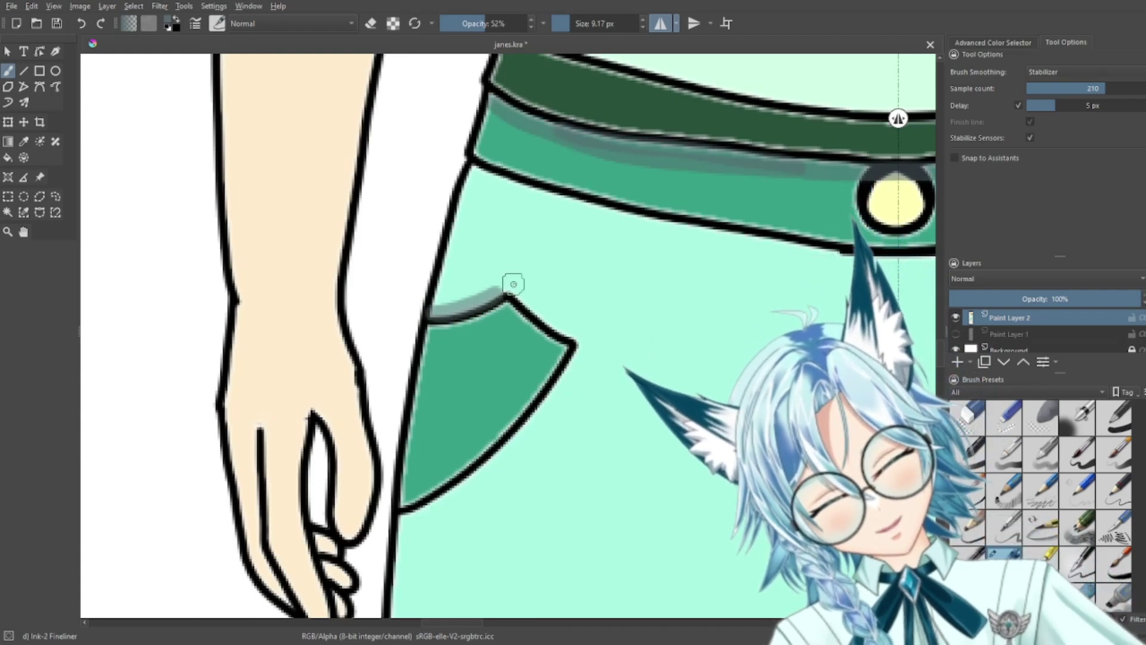
Step: Paint a mirrored shadow curve across the knees below the cuffs of the shorts
left_click_drag(840, 373, 402, 402)
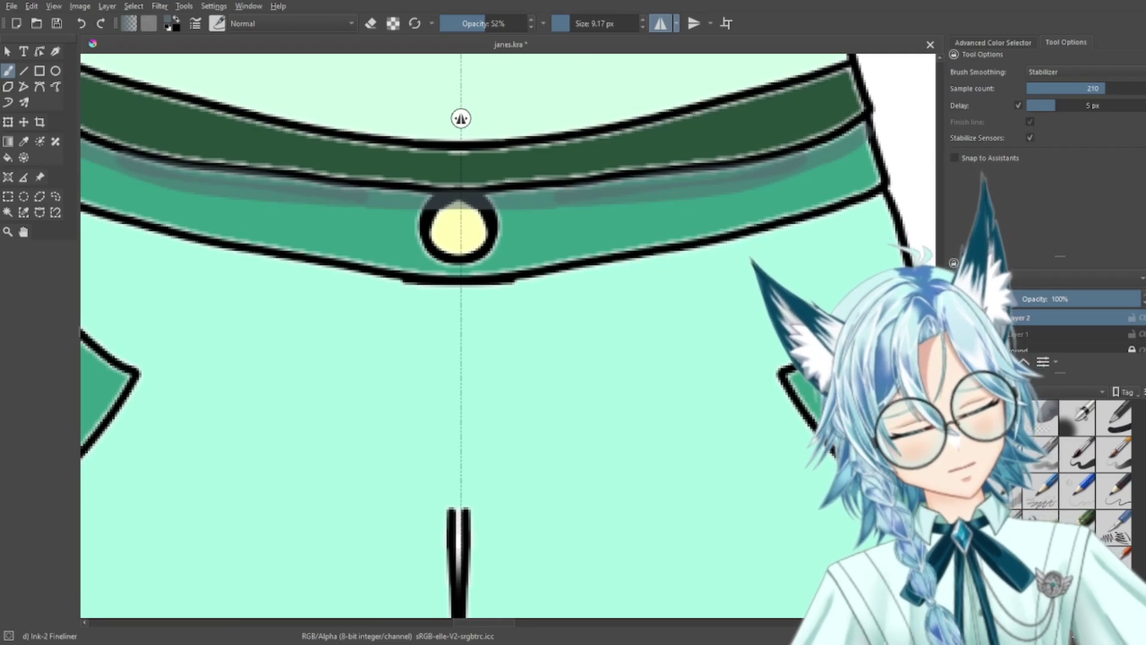
left_click_drag(587, 502, 605, 270)
mouse_move(579, 412)
left_mouse_down()
mouse_move(593, 203)
mouse_move(607, 187)
mouse_move(611, 127)
left_mouse_up()
mouse_move(599, 391)
left_mouse_down()
mouse_move(606, 308)
mouse_move(719, 153)
left_mouse_up()
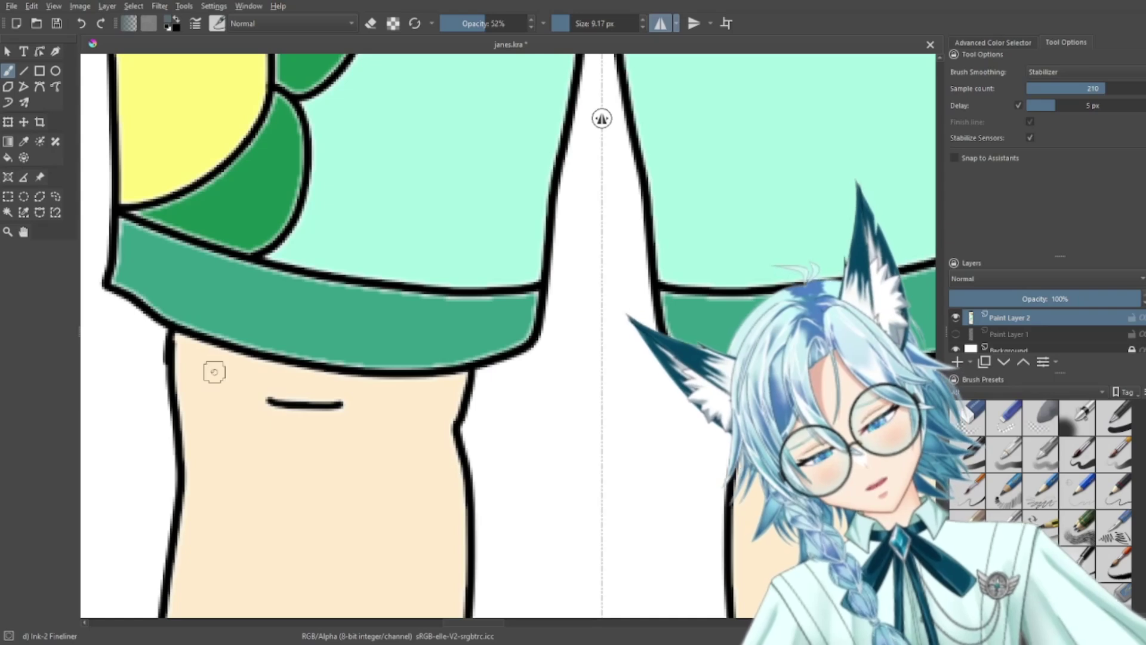
mouse_move(175, 378)
left_mouse_down()
mouse_move(300, 435)
mouse_move(454, 443)
left_mouse_up()
Step: Fill the skin between the knee shadow curve and the shorts cuff on both legs with the shadow colour
key("f")
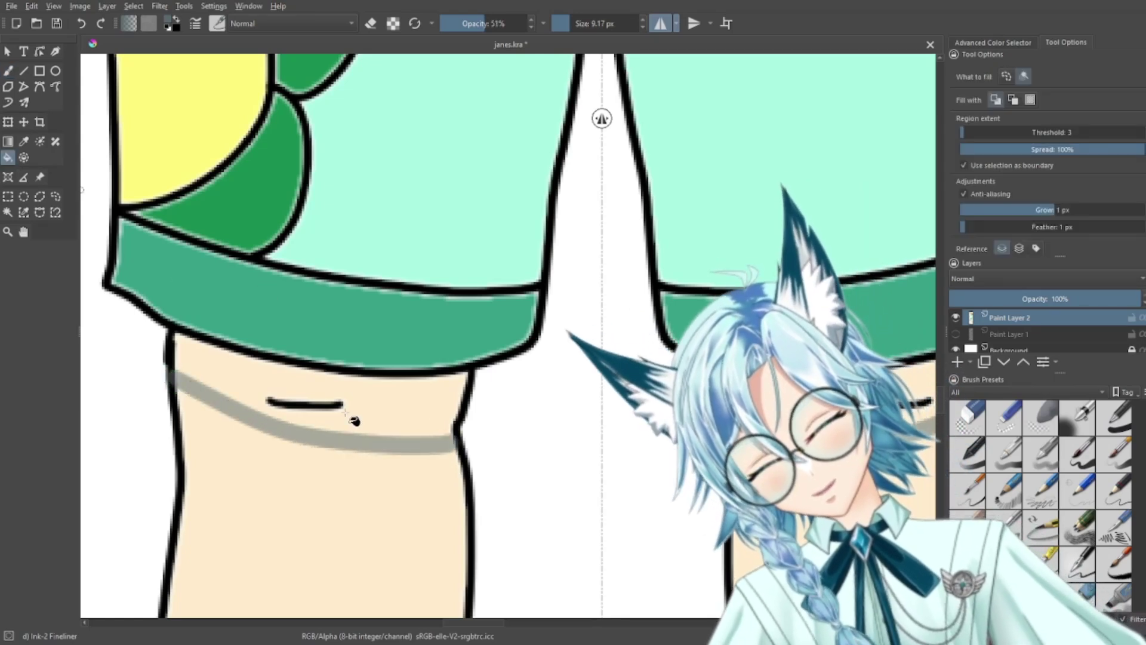
left_click(350, 415)
key("ctrl+minus")
key("ctrl+minus")
key("ctrl+minus")
key("ctrl+minus")
key("ctrl+minus")
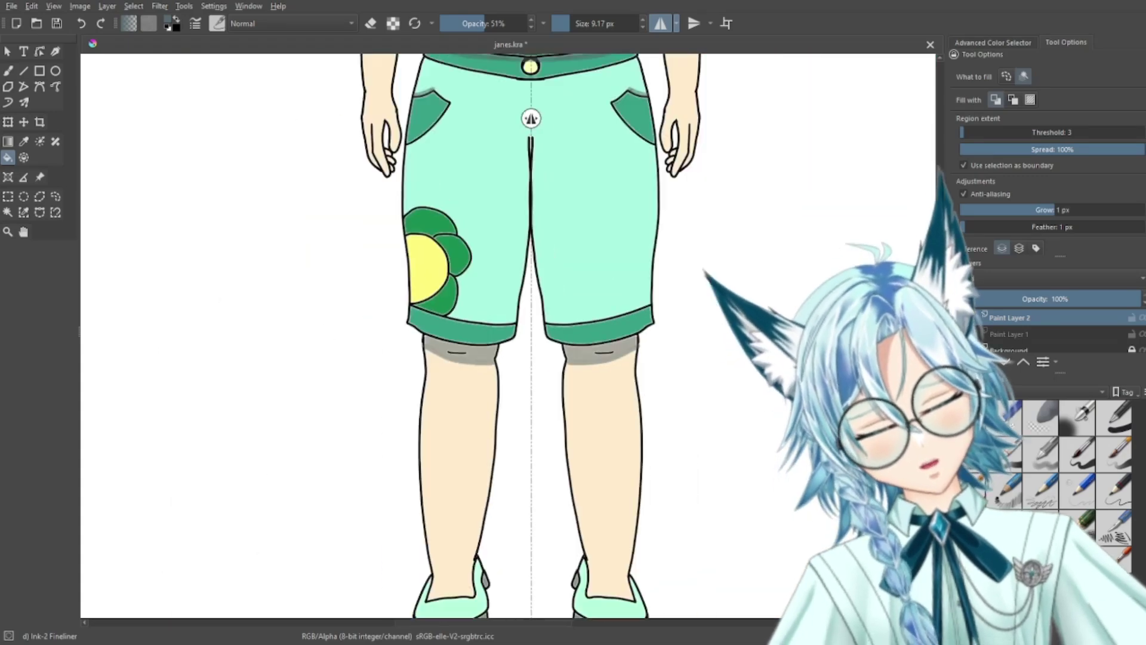
left_click_drag(782, 454, 772, 480)
scroll(771, 479, "up", 5)
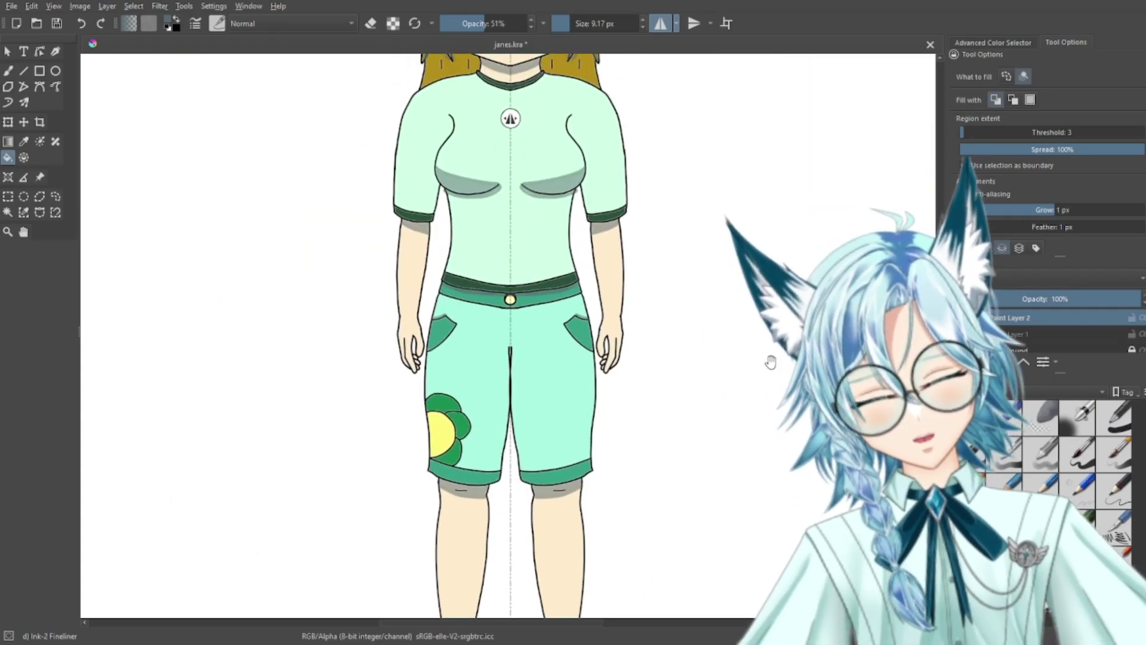
key("minus")
key("minus")
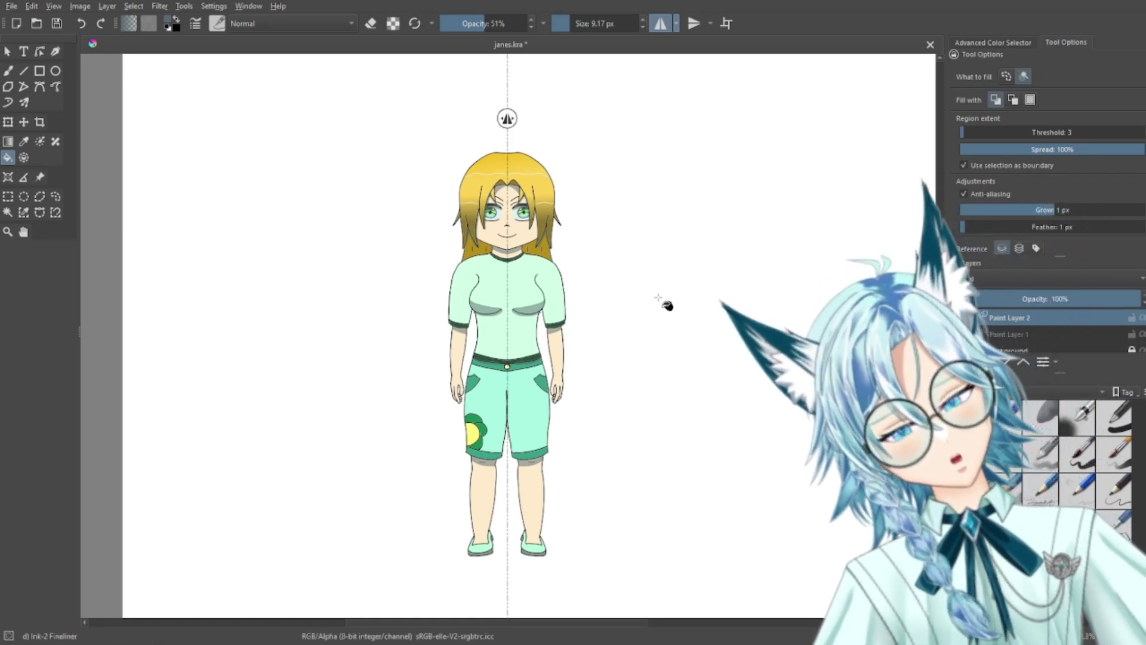
scroll(587, 376, "down", 1)
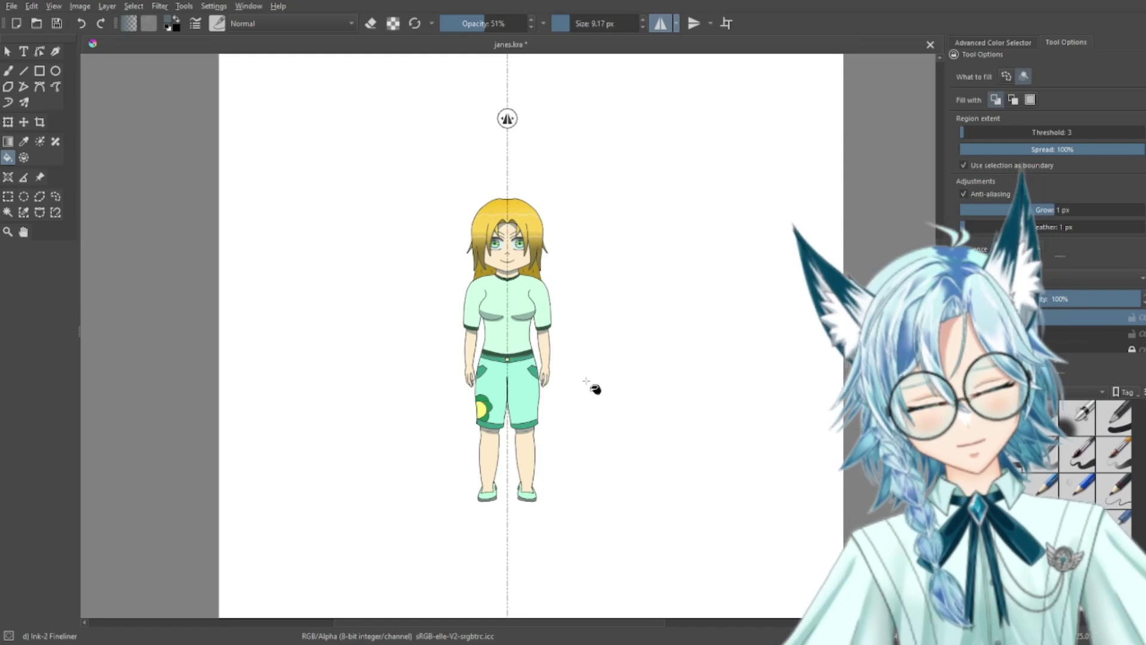
Step: Paint a mirrored shadow on the ankles along the front and inner edges of the shoe openings
scroll(594, 401, "up", 4)
left_click_drag(627, 392, 591, 197)
left_click_drag(611, 369, 642, 37)
scroll(596, 330, "up", 2)
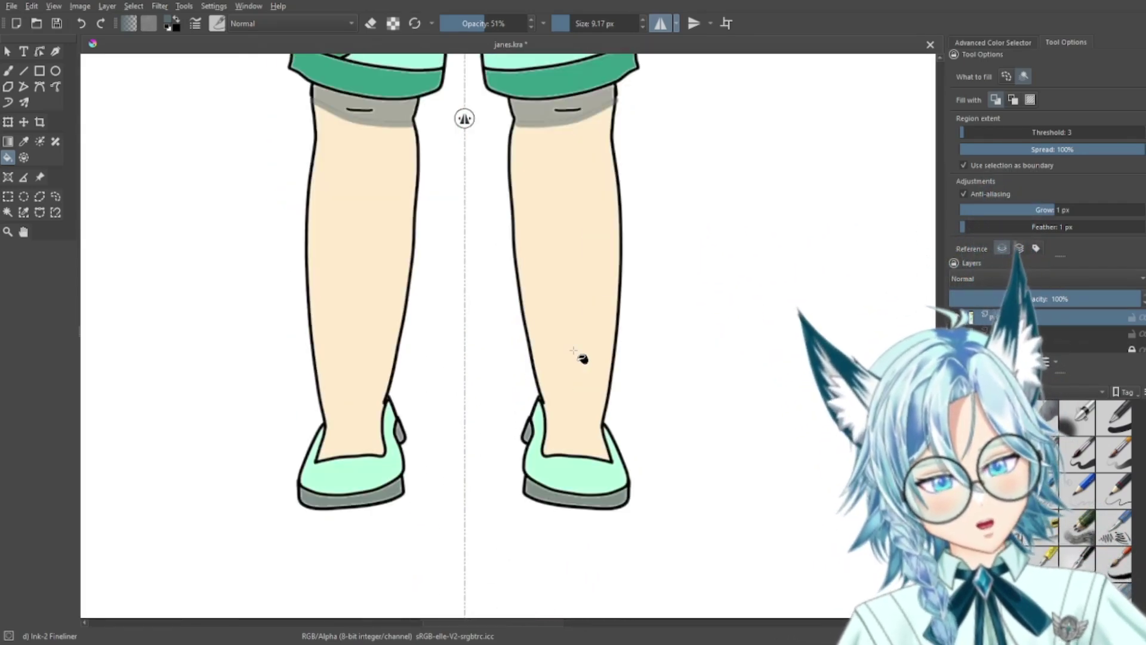
left_click(8, 70)
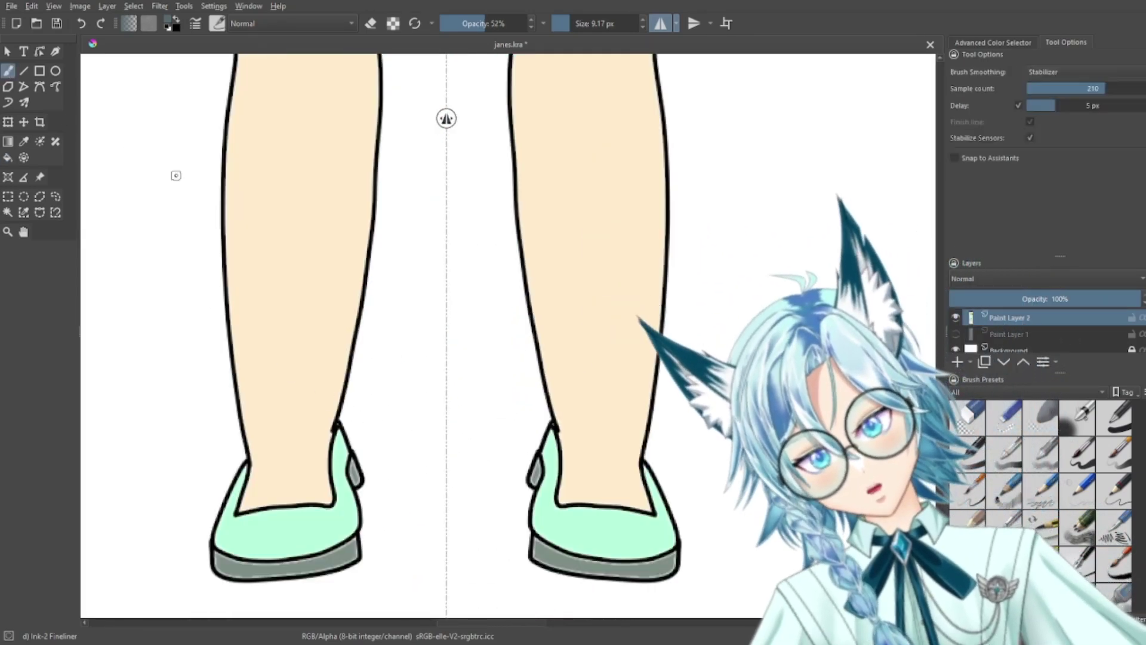
left_click_drag(468, 404, 554, 260)
key("plus")
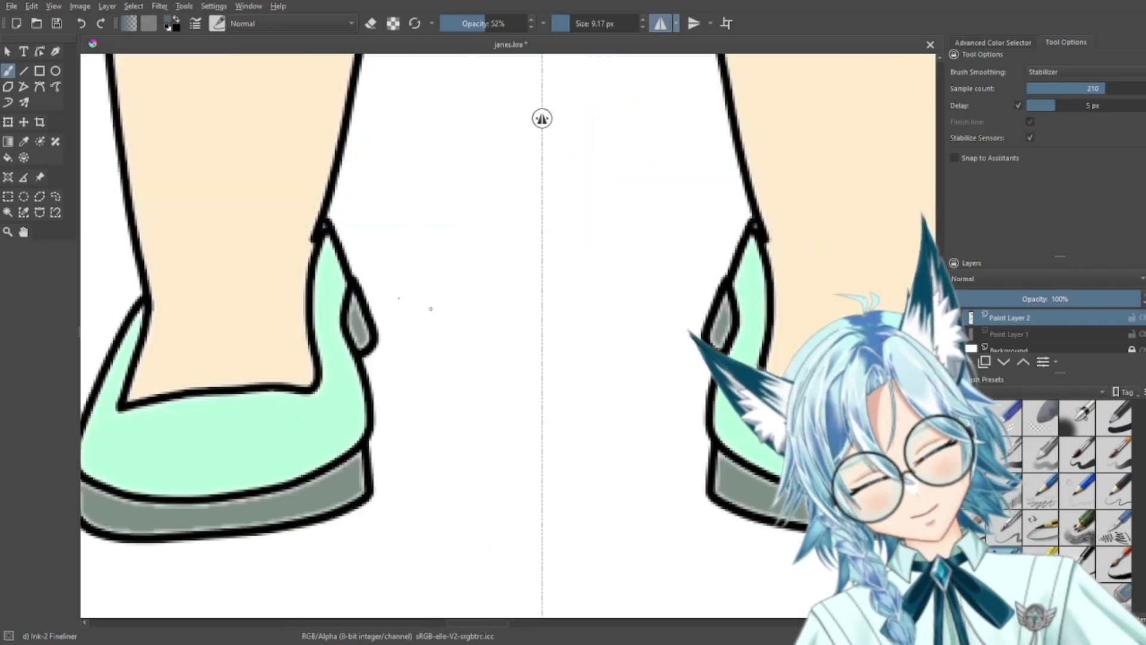
mouse_move(125, 399)
left_mouse_down()
mouse_move(311, 386)
mouse_move(332, 343)
mouse_move(309, 384)
mouse_move(307, 241)
left_mouse_up()
Step: Extend the mirrored ankle shadow up the outer edge of the shoe openings, redoing the first stroke
mouse_move(146, 376)
left_mouse_down()
mouse_move(138, 386)
mouse_move(159, 294)
left_mouse_up()
key("ctrl+z")
left_click_drag(138, 384, 163, 297)
key("ctrl+minus")
key("ctrl+minus")
key("ctrl+minus")
key("ctrl+minus")
key("ctrl+minus")
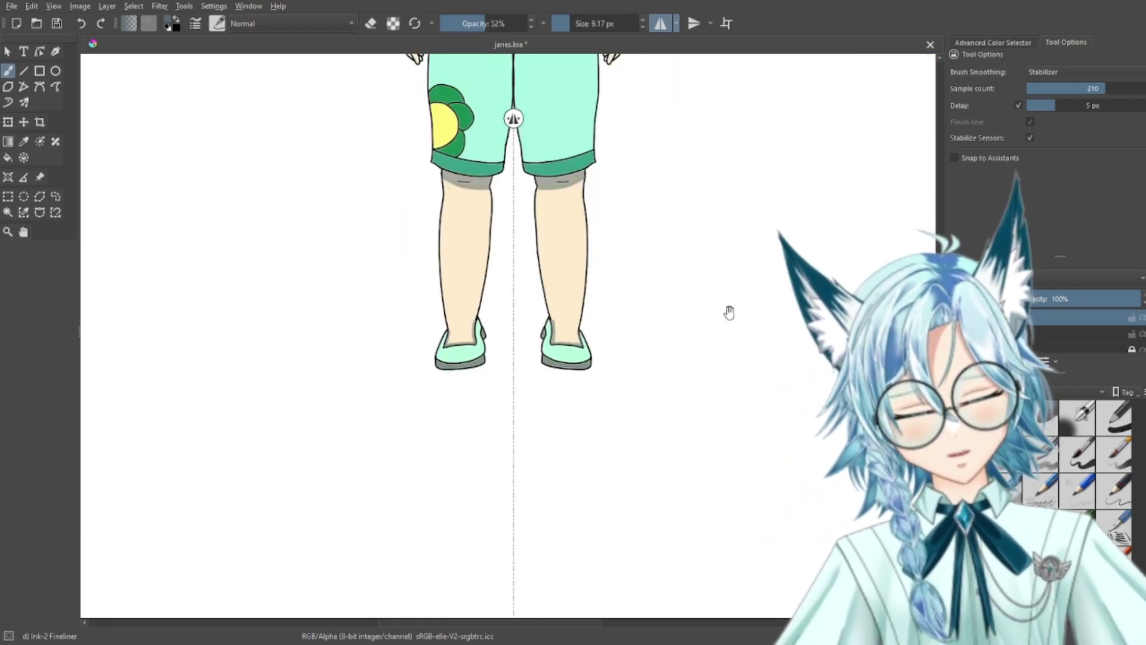
Step: Turn off the horizontal mirror painting mode
scroll(717, 370, "down", 3)
key("ctrl+minus")
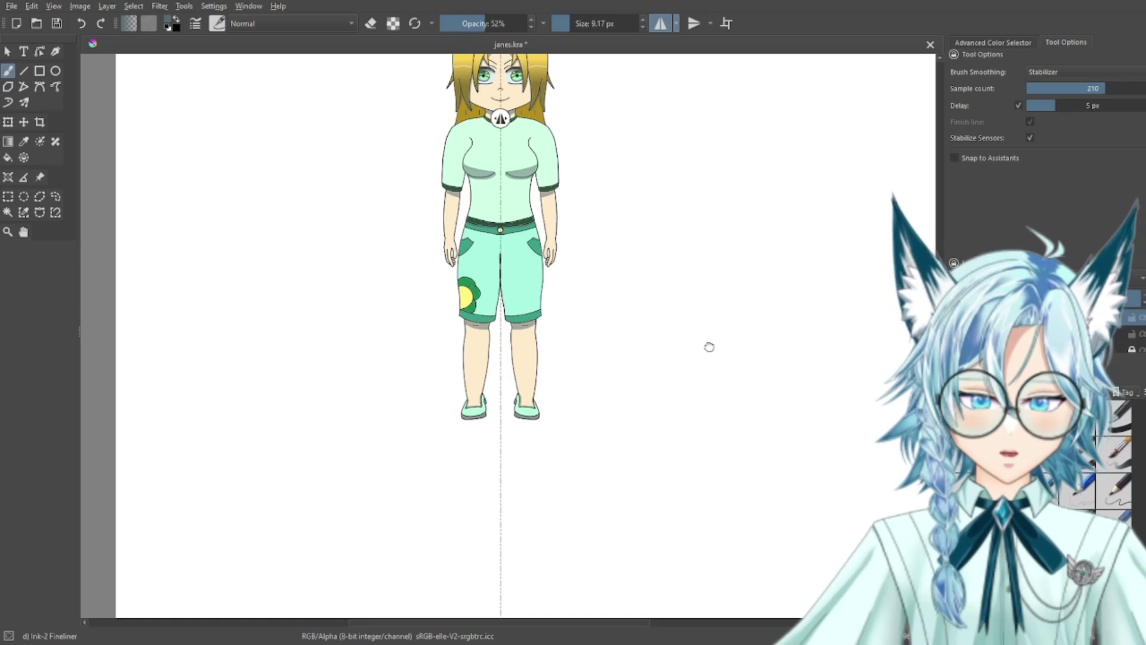
left_click_drag(713, 326, 699, 431)
left_click(660, 23)
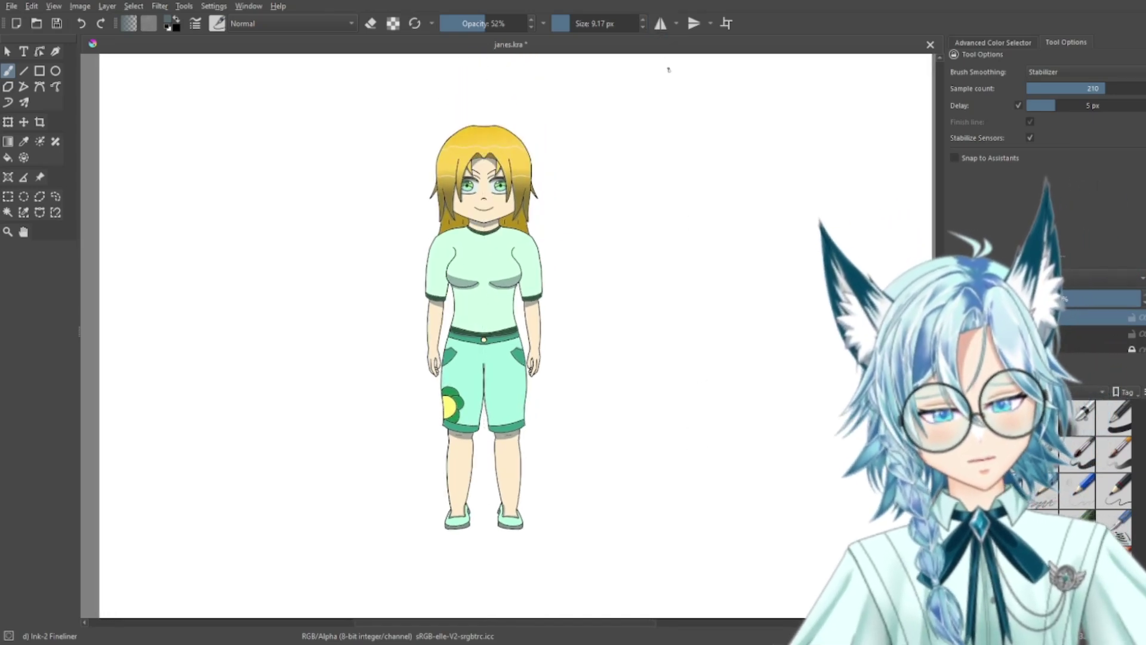